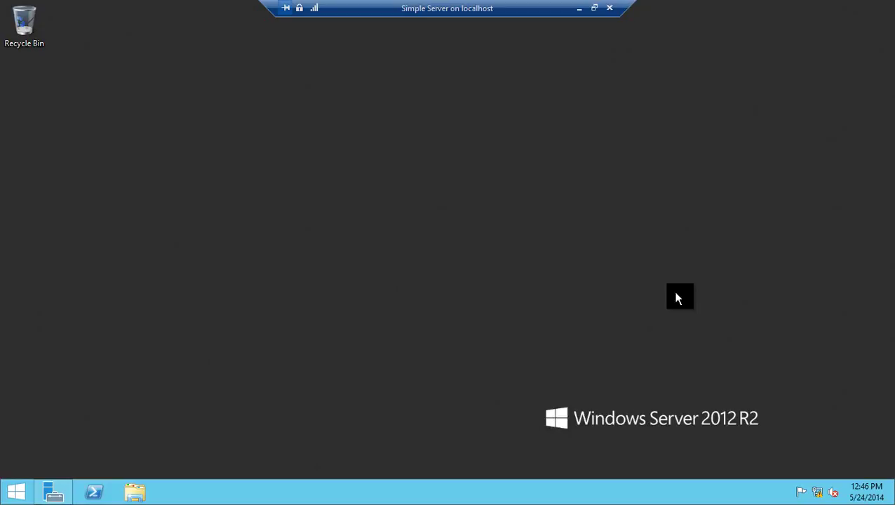
right_click(432, 163)
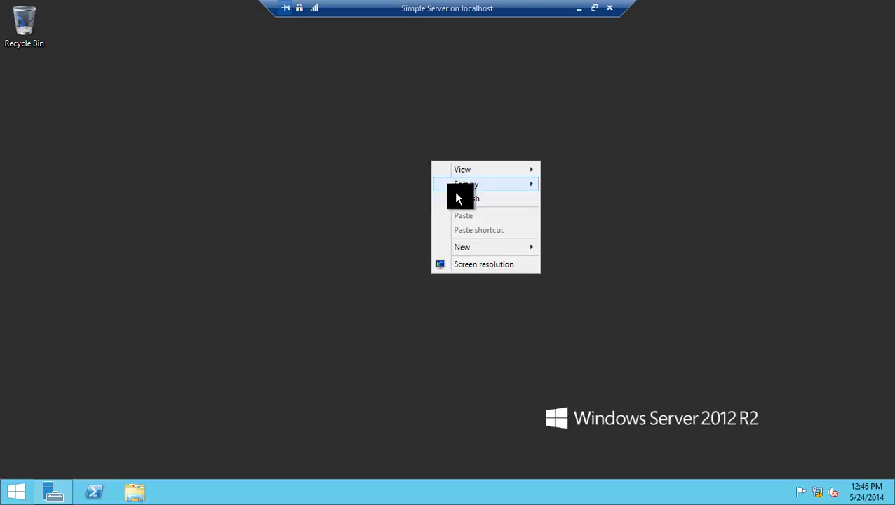
left_click(456, 198)
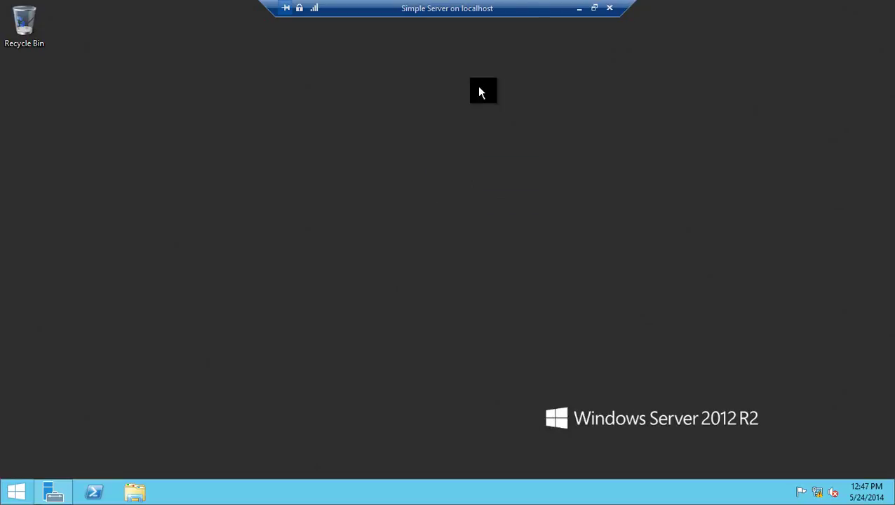
- Start adding roles and features in Server Manager, using a role-based or feature-based installation on the server from the server pool
left_click(55, 491)
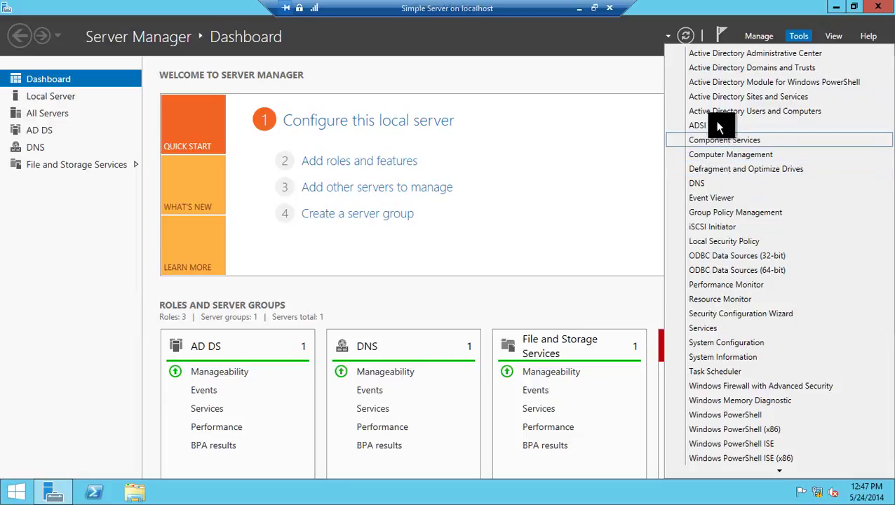
left_click(647, 149)
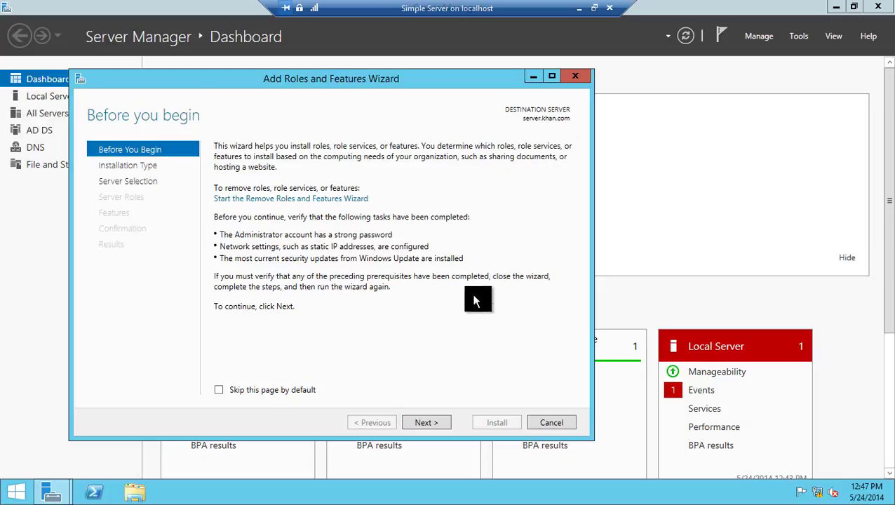
left_click(426, 422)
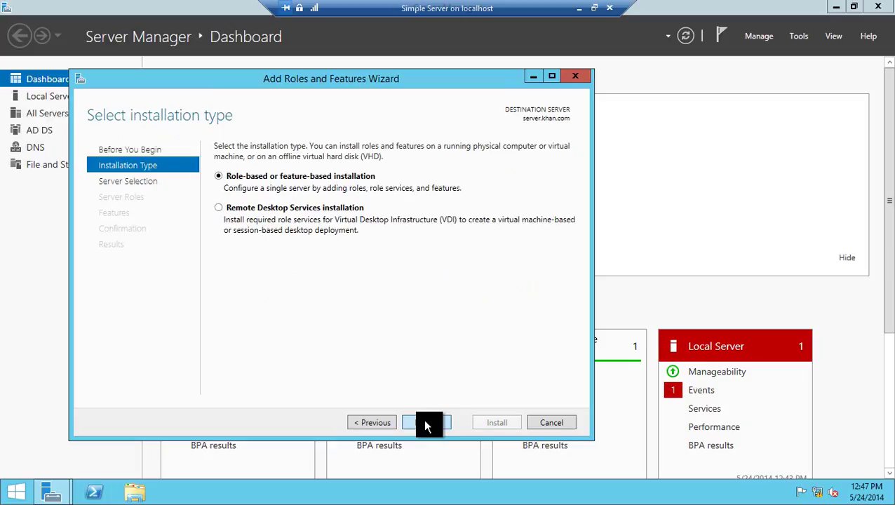
left_click(426, 422)
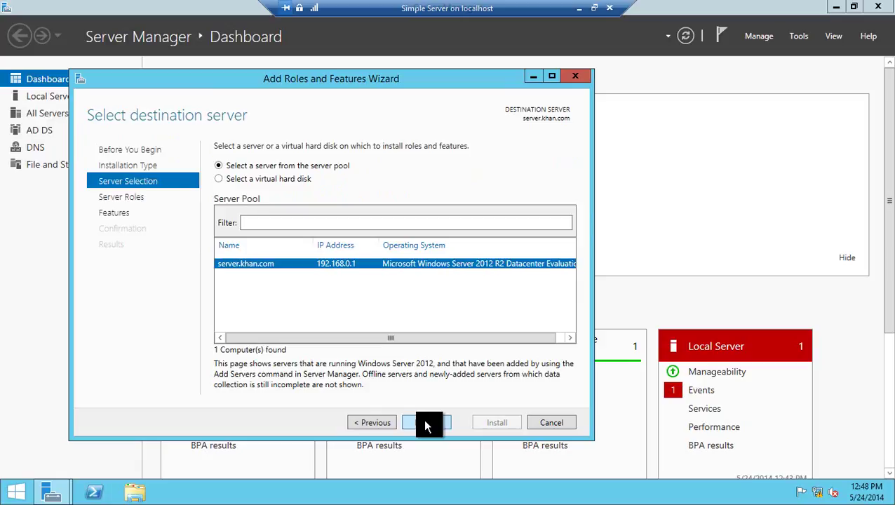
left_click(425, 423)
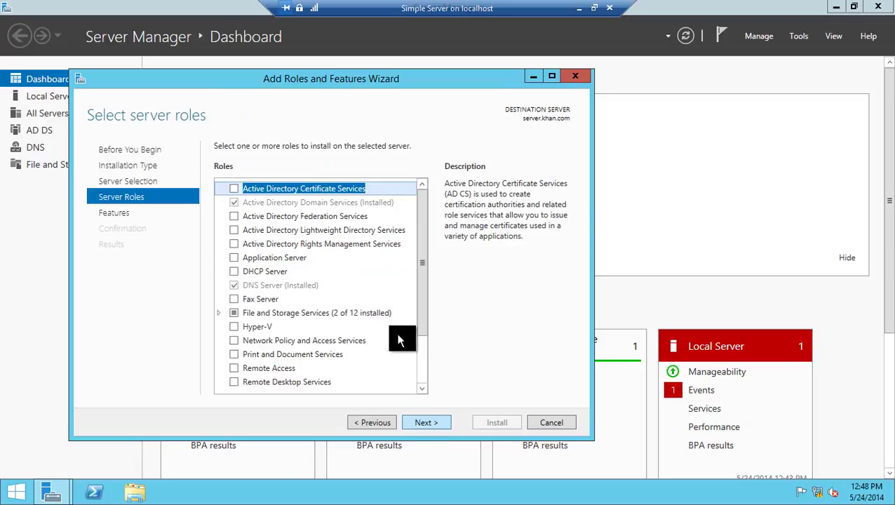
- Select the DHCP Server and Windows Deployment Services roles, including their required management tools
left_click(234, 271)
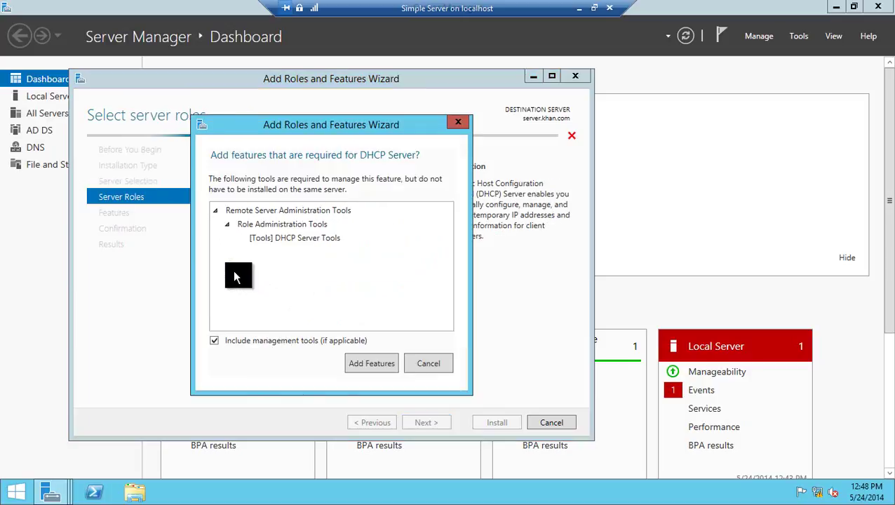
left_click(363, 363)
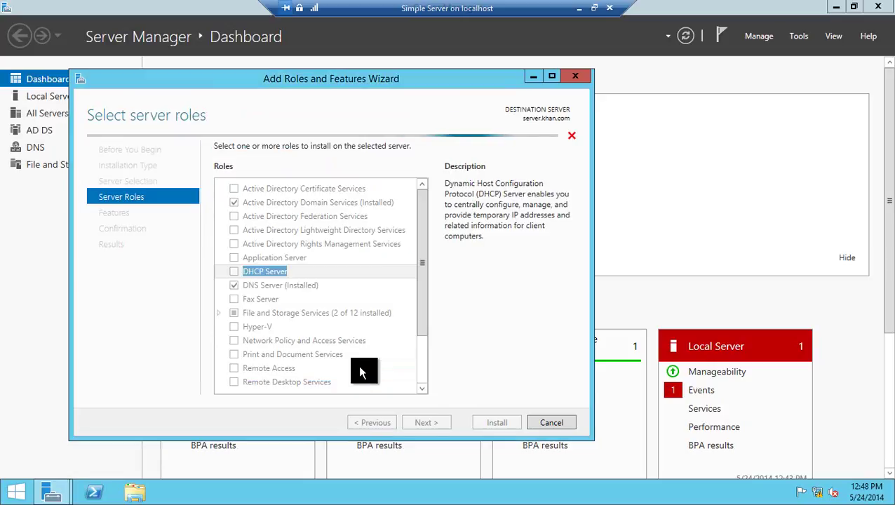
scroll(424, 328, "down", 2)
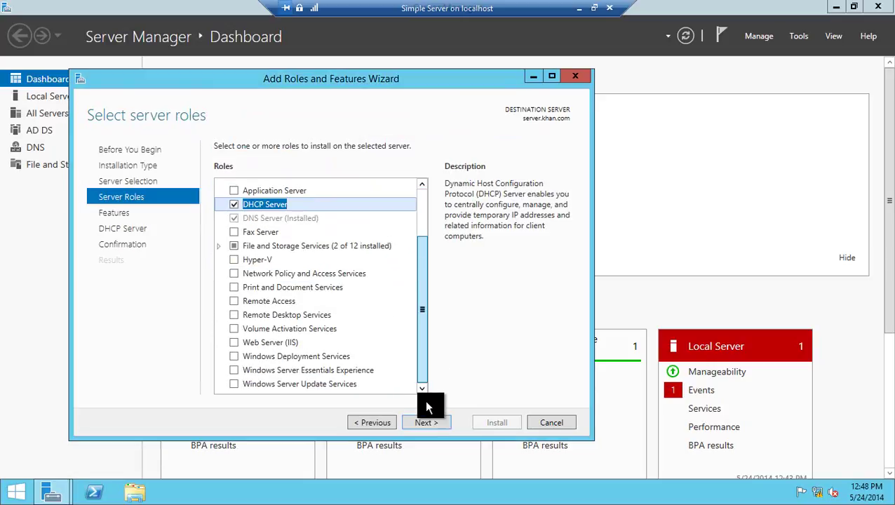
left_click(233, 356)
left_click(355, 376)
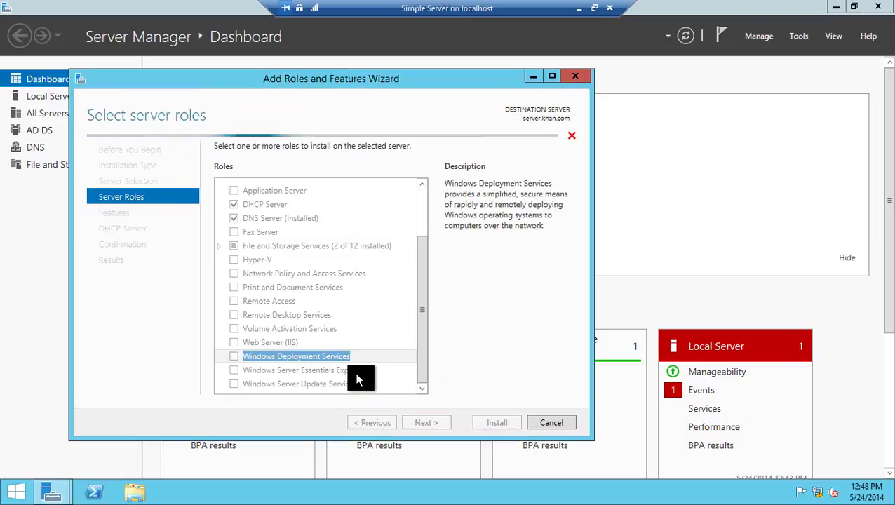
- Keep the default features and WDS role services, and install the selected roles
left_click(418, 423)
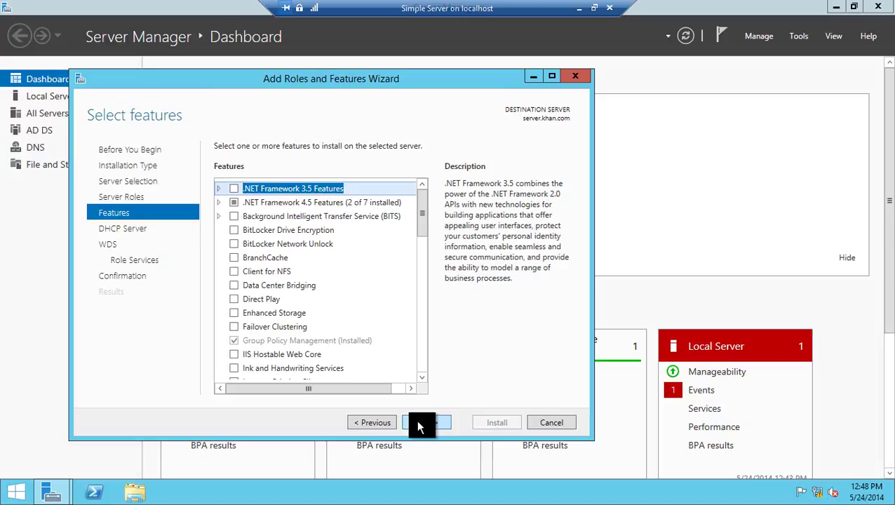
left_click(418, 423)
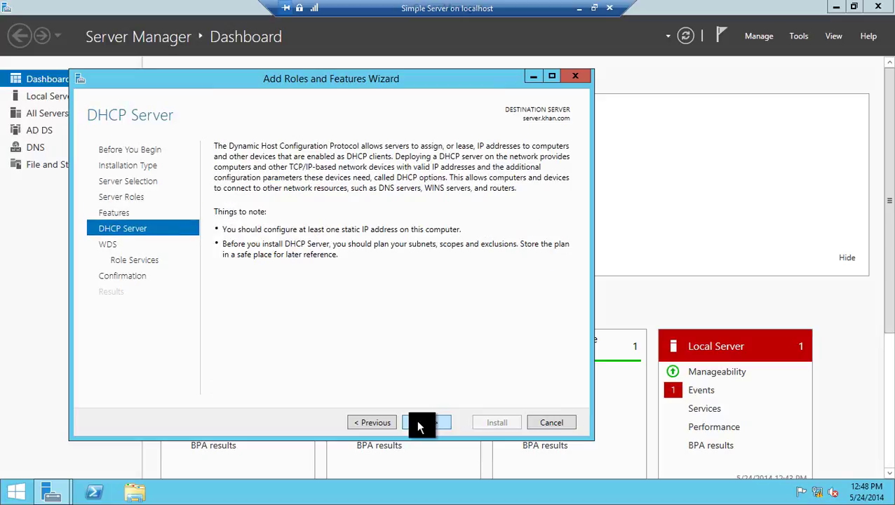
left_click(418, 423)
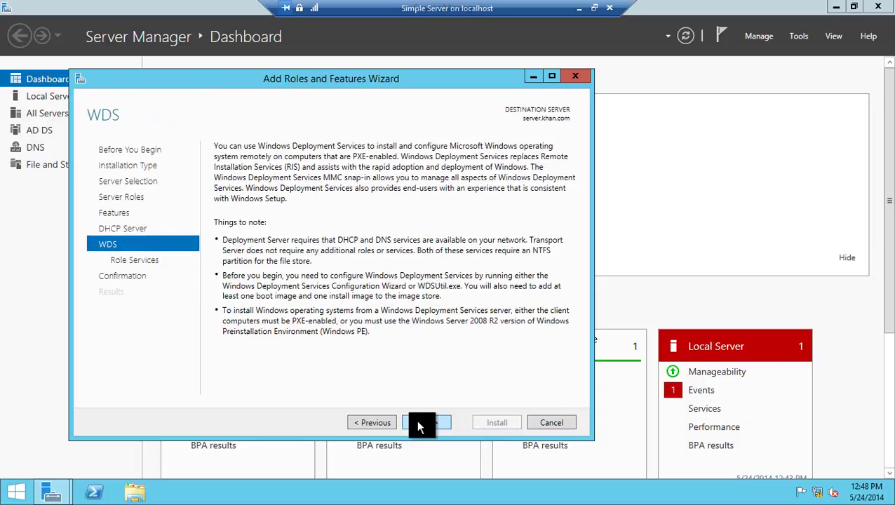
left_click(418, 423)
left_click(418, 423)
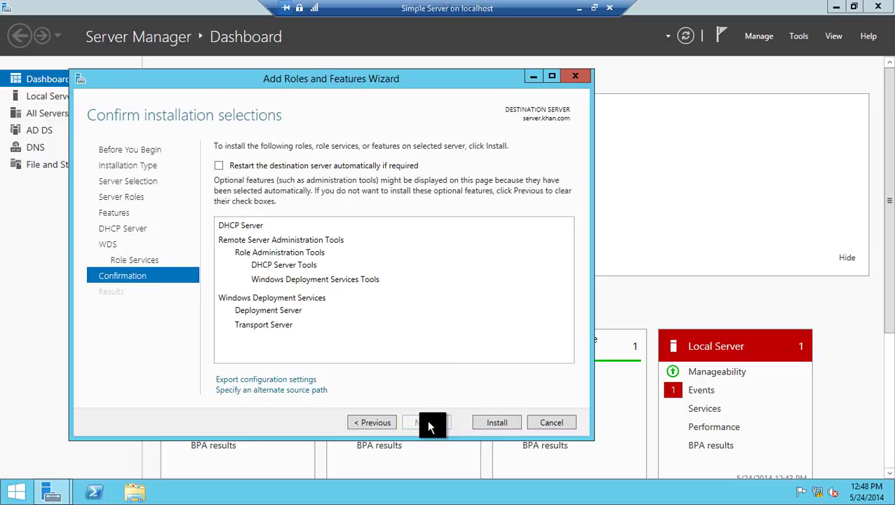
left_click(494, 423)
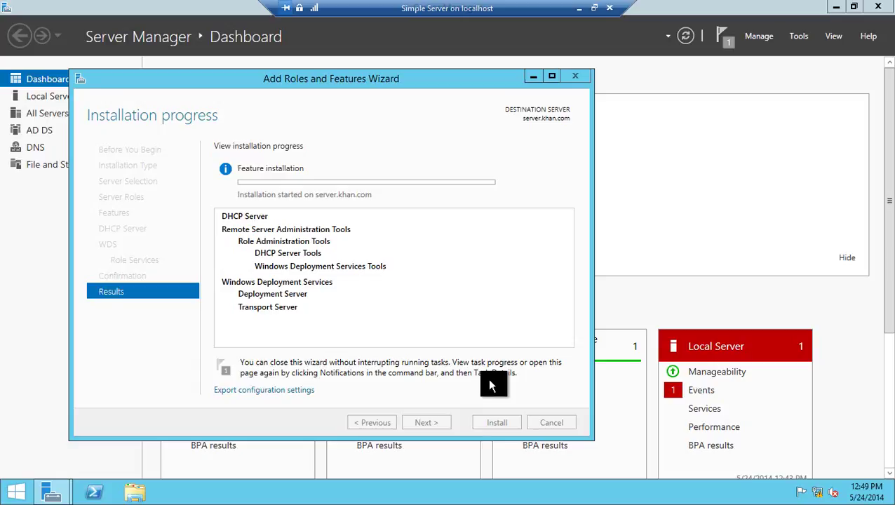
left_click(580, 7)
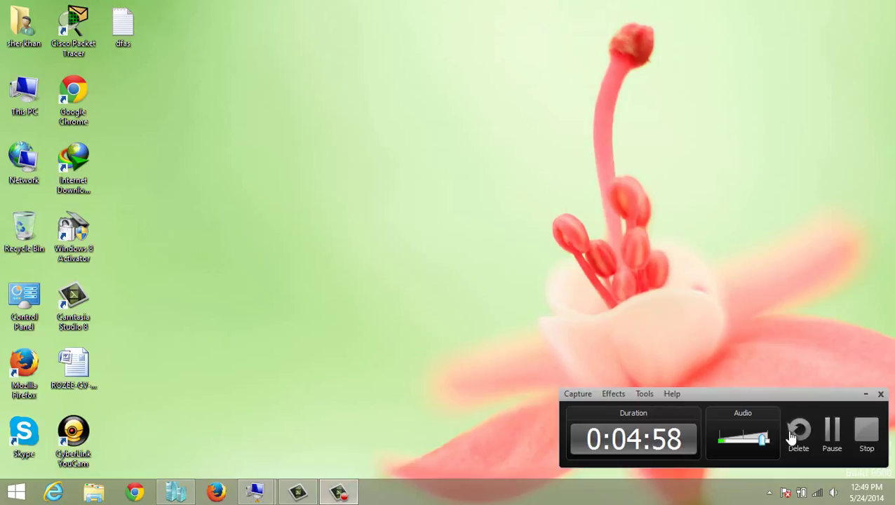
left_click(832, 432)
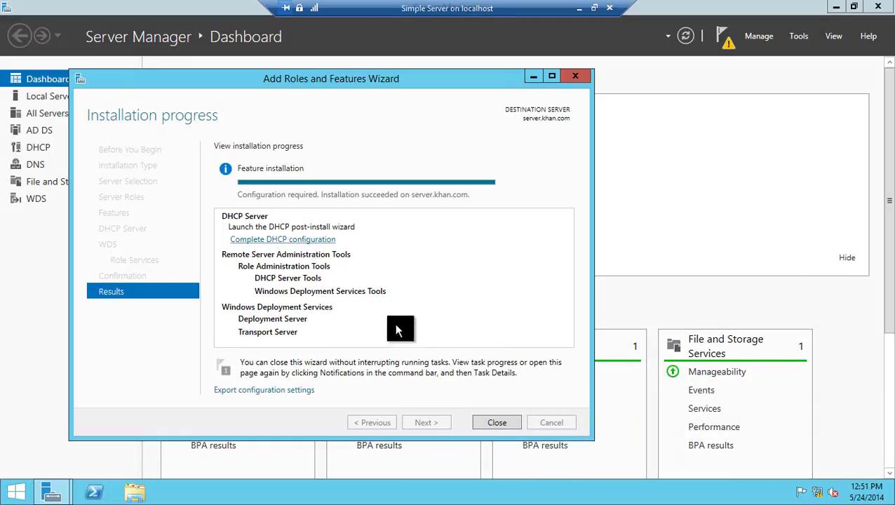
- Close the Add Roles and Features Wizard
left_click(498, 423)
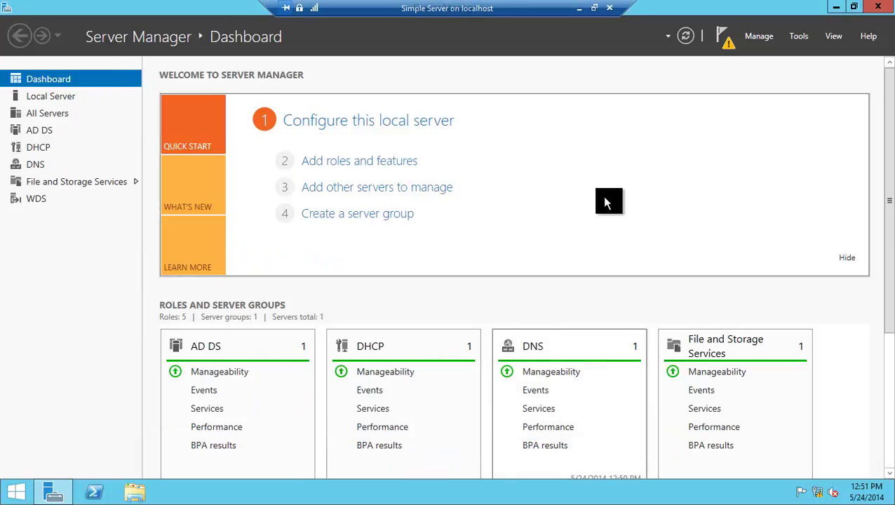
left_click(721, 39)
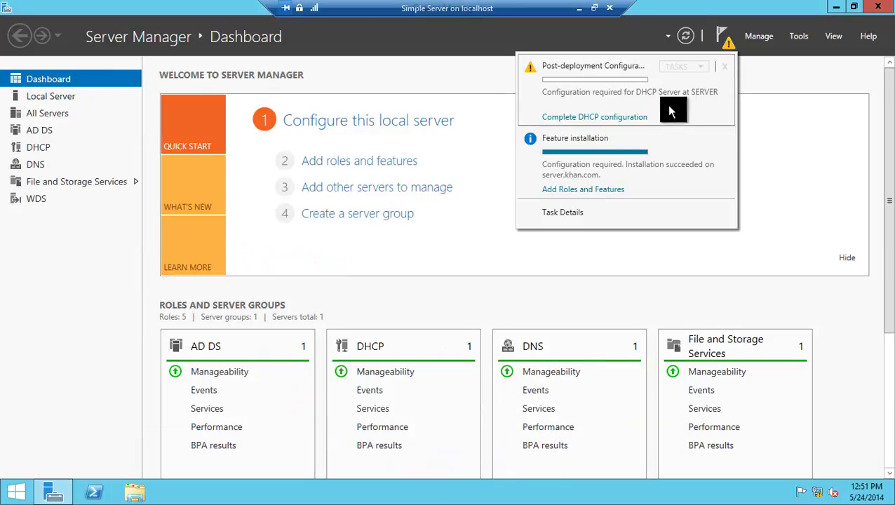
left_click(637, 118)
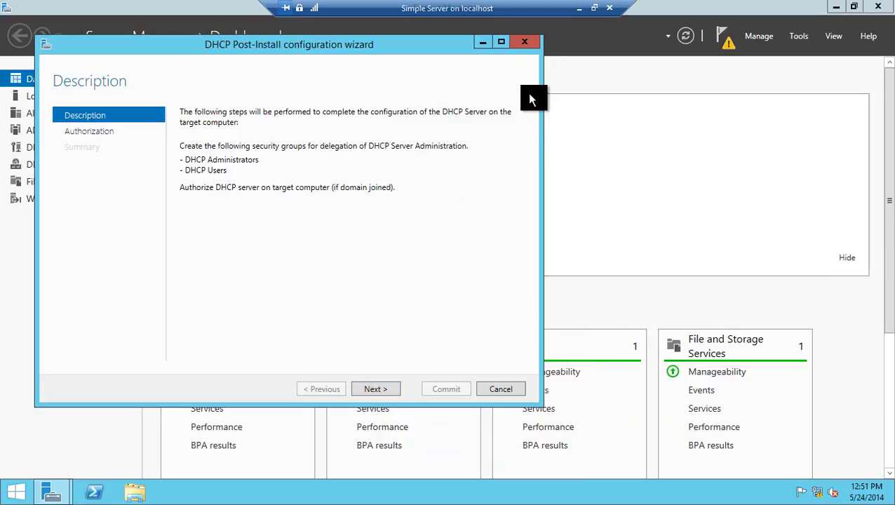
left_click(524, 41)
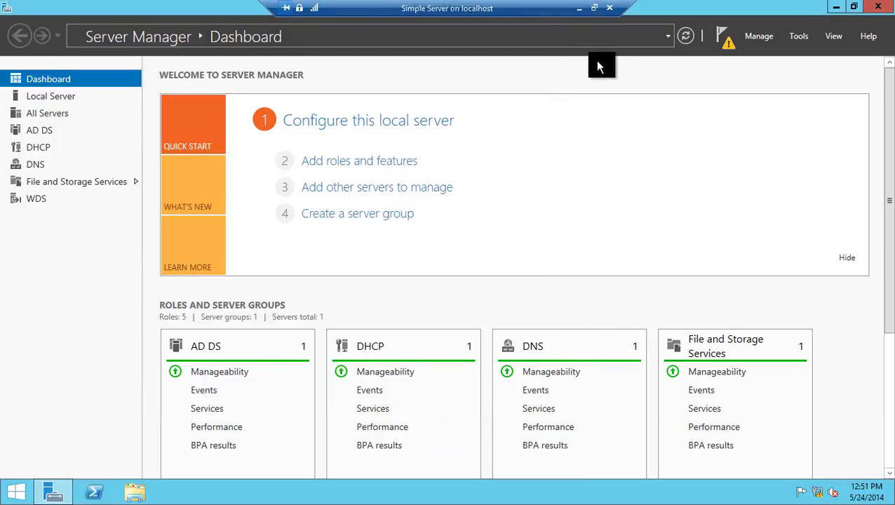
- Complete the DHCP post-install configuration, authorizing the server with the preset administrator credentials, and close the wizard
left_click(722, 35)
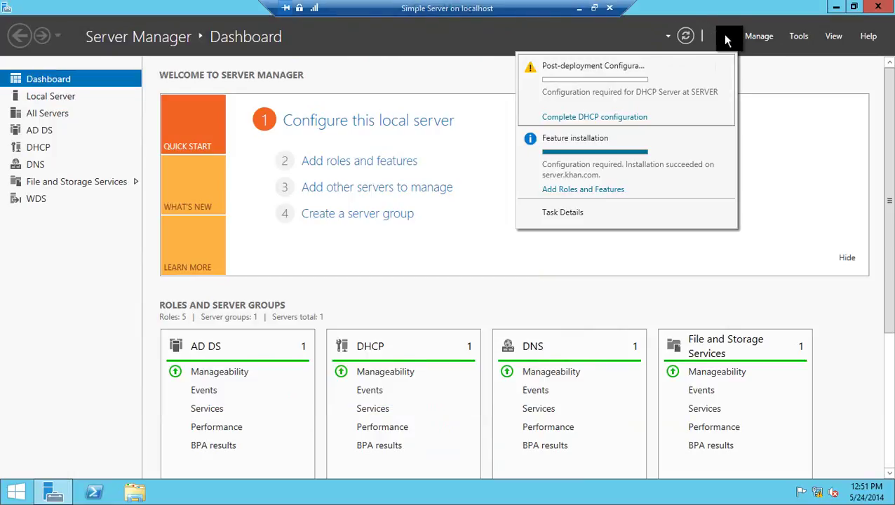
left_click(635, 124)
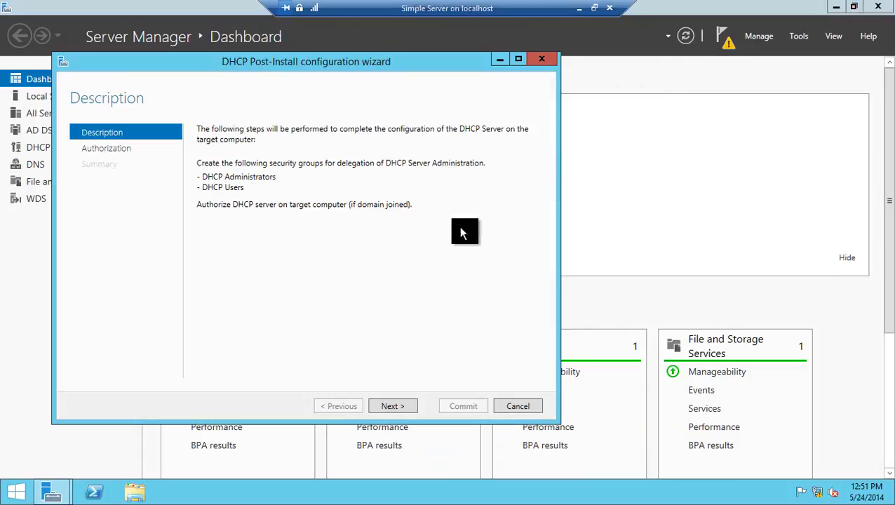
left_click(399, 400)
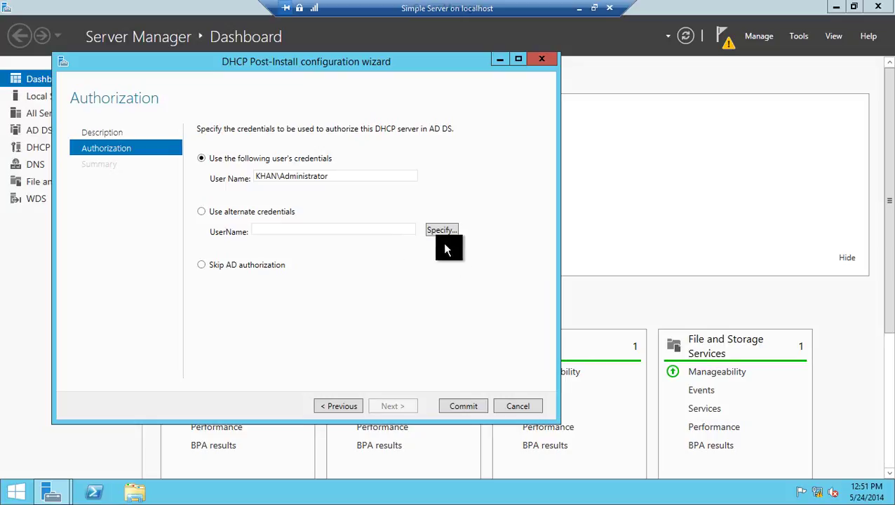
left_click(452, 406)
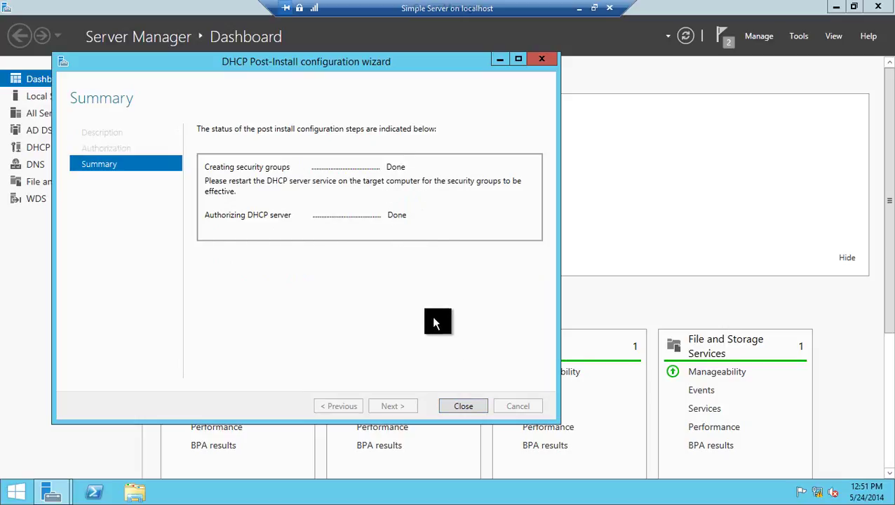
left_click(461, 405)
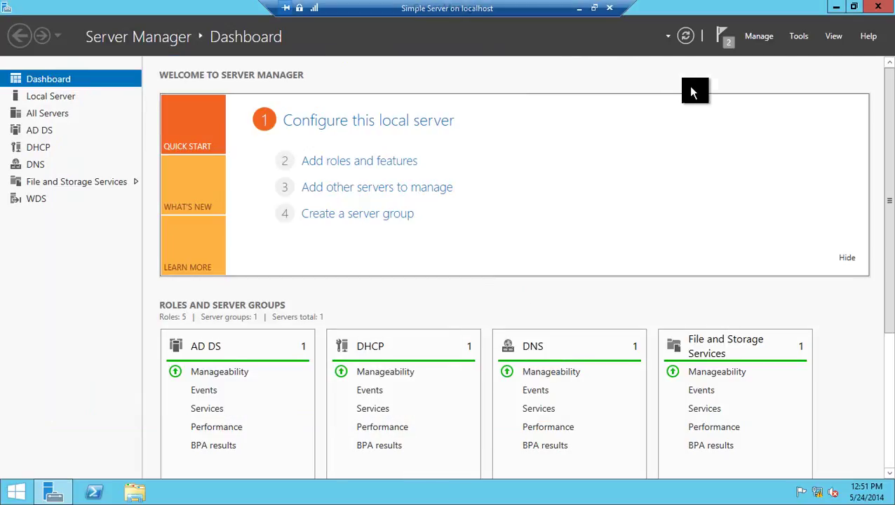
- Open the DHCP console maximized, expand the server and its IPv4 node, and widen the console tree
left_click(797, 38)
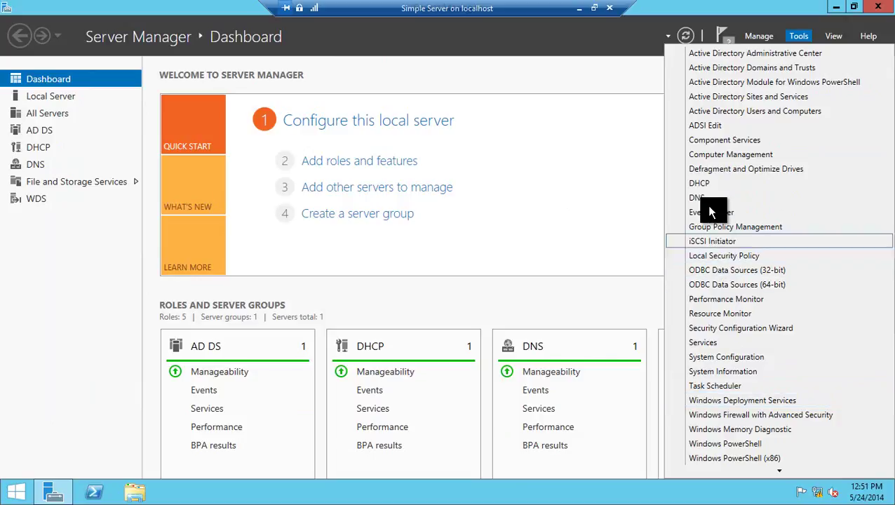
left_click(705, 185)
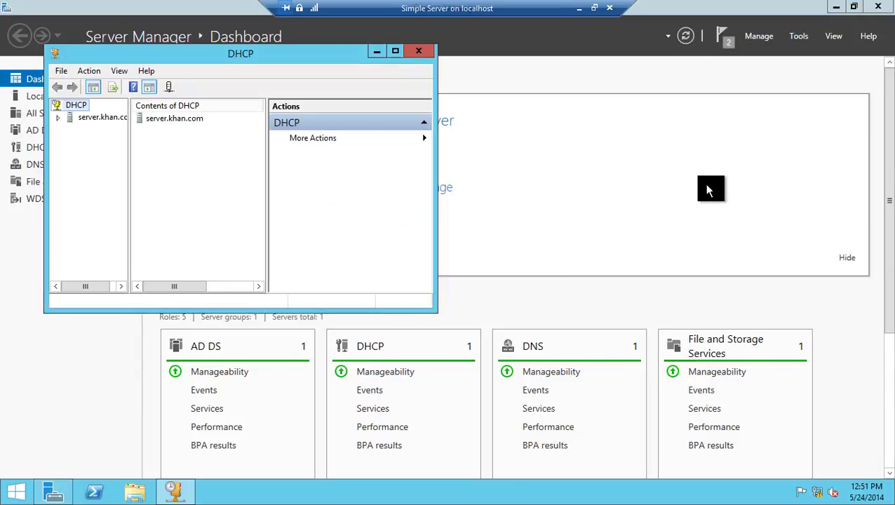
left_click(395, 52)
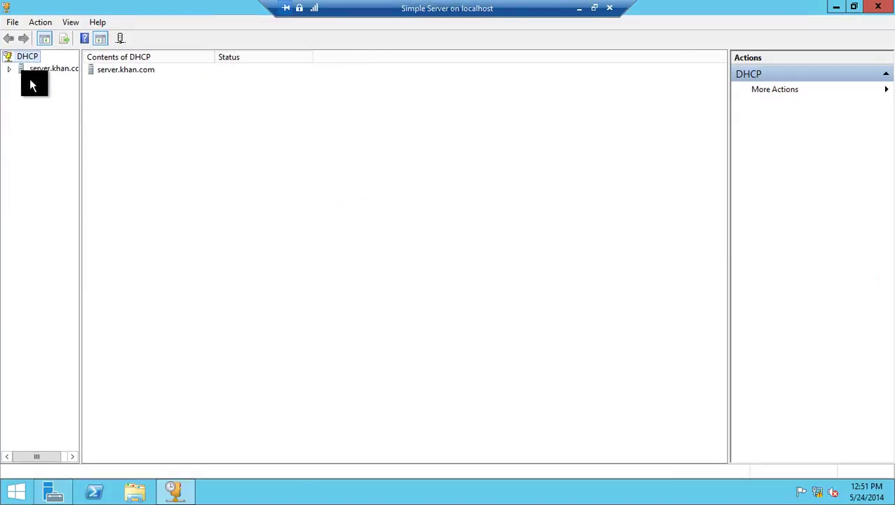
left_click(11, 69)
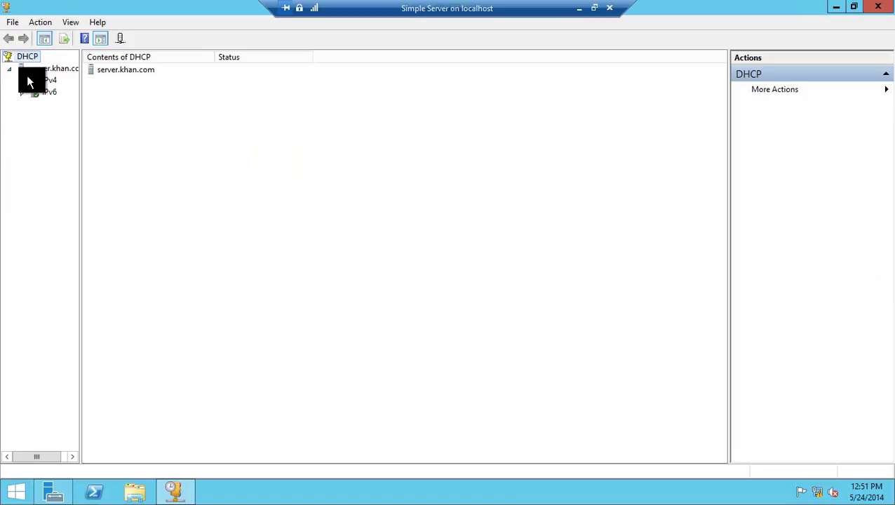
left_click(22, 81)
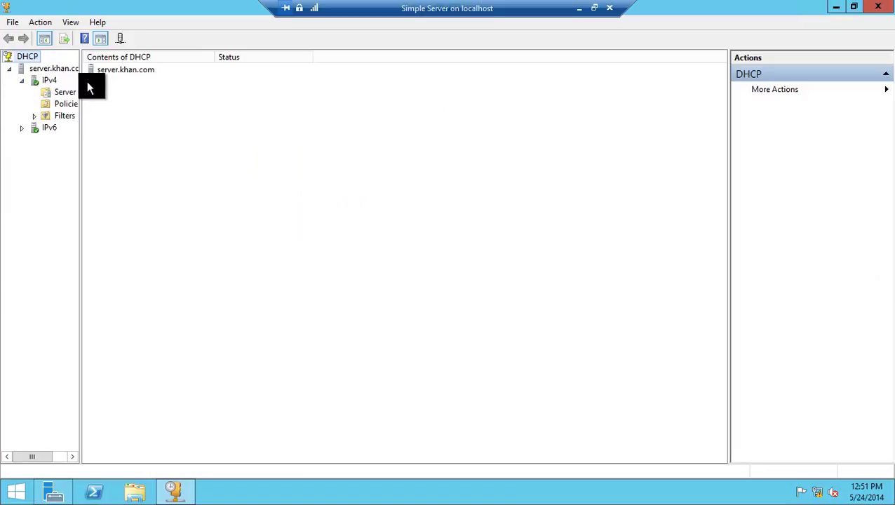
left_click_drag(81, 82, 133, 81)
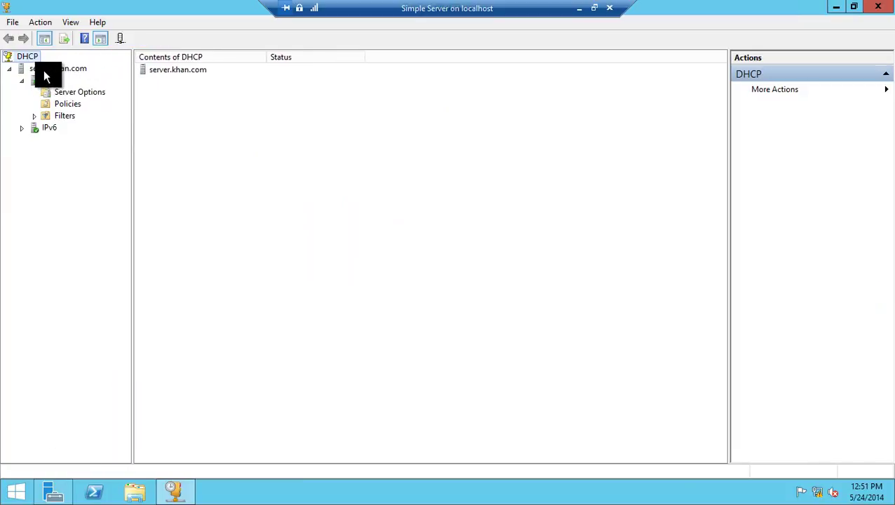
left_click(44, 70)
right_click(44, 70)
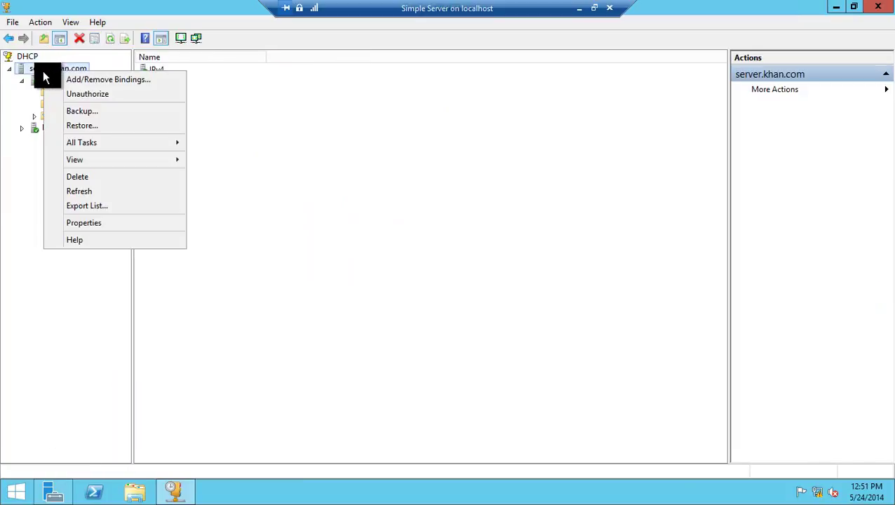
left_click(36, 80)
right_click(37, 80)
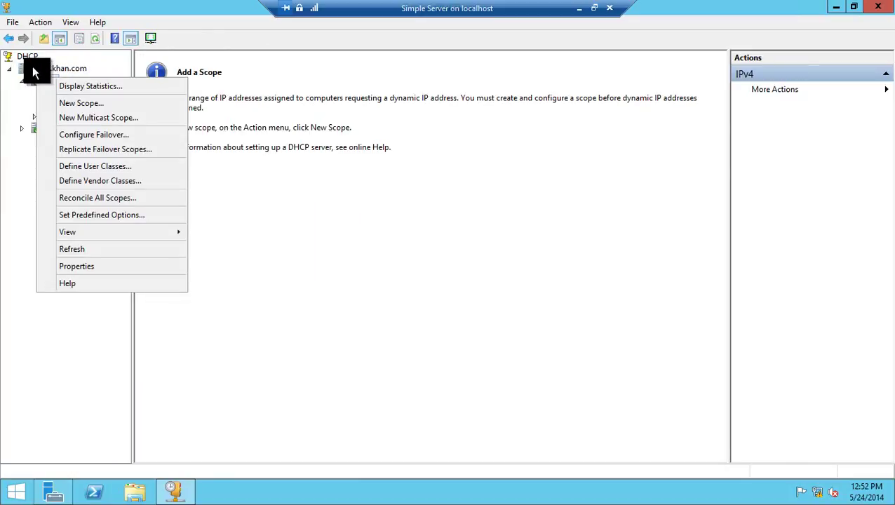
left_click(32, 67)
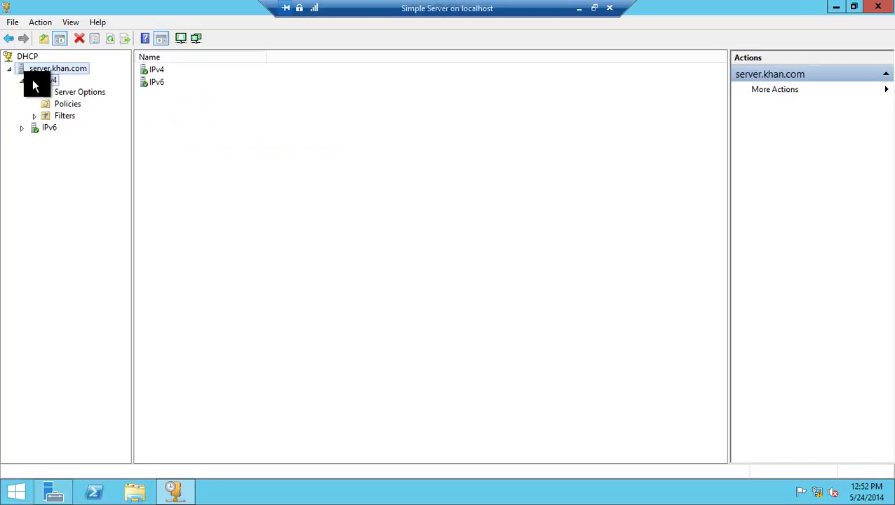
- Start a new scope under the IPv4 node and name it "For WDS"
left_click(33, 81)
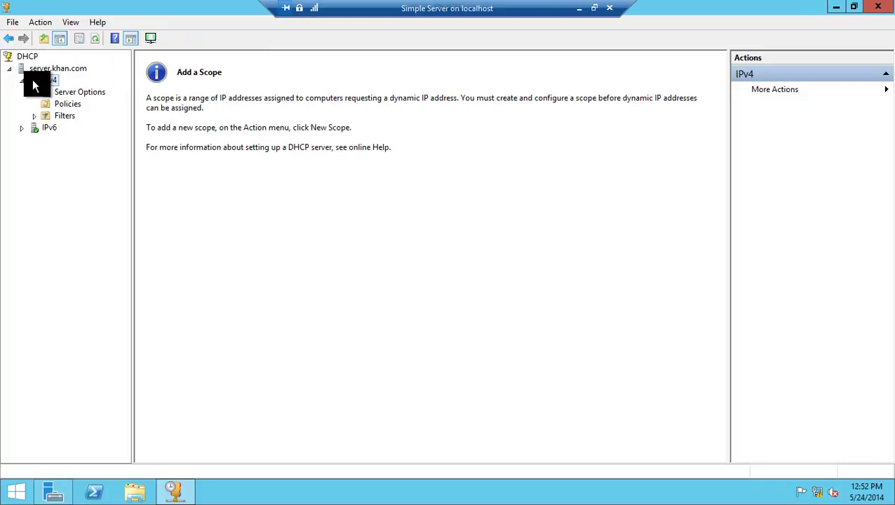
right_click(32, 81)
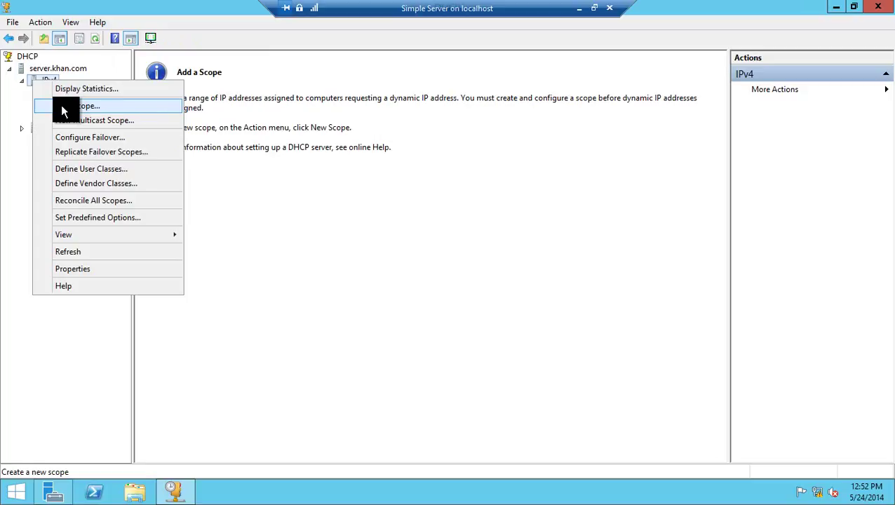
left_click(61, 106)
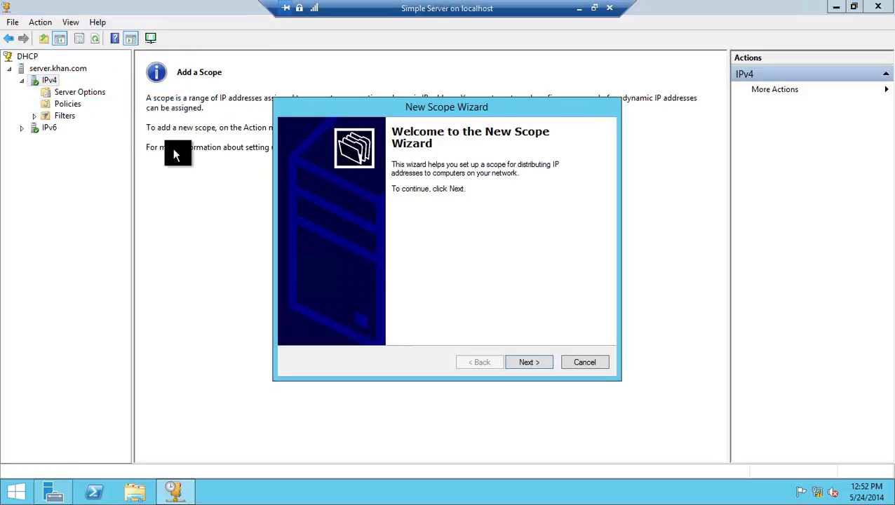
left_click(530, 363)
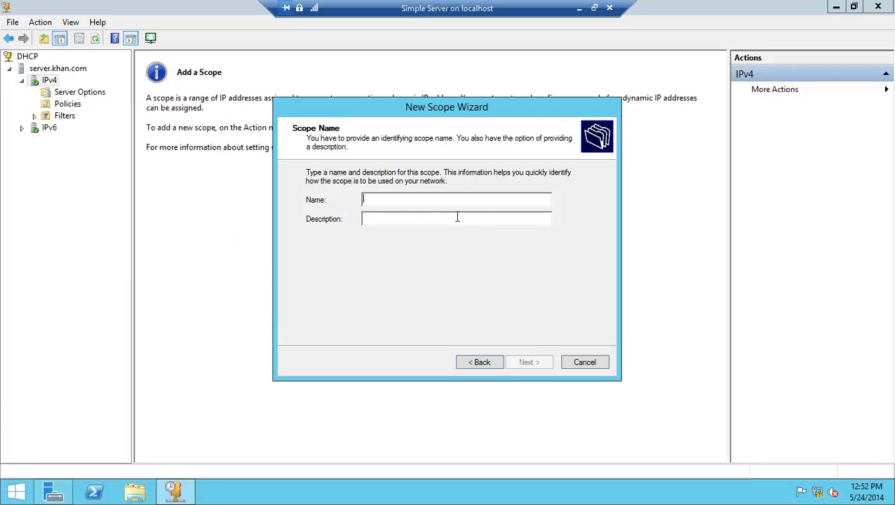
type("For ")
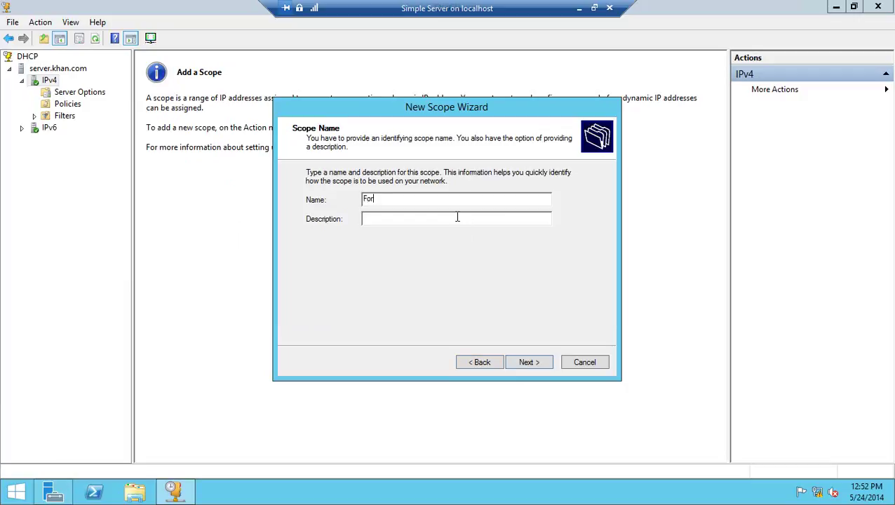
type("WDS")
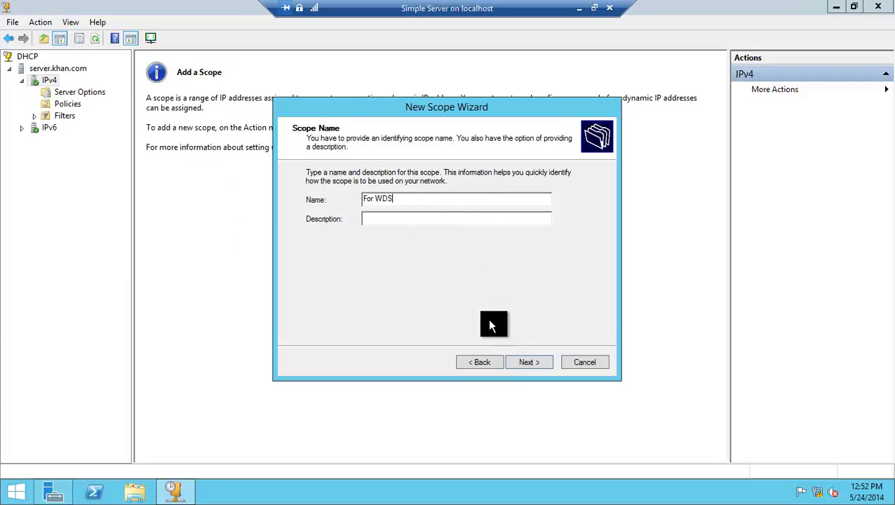
left_click(524, 360)
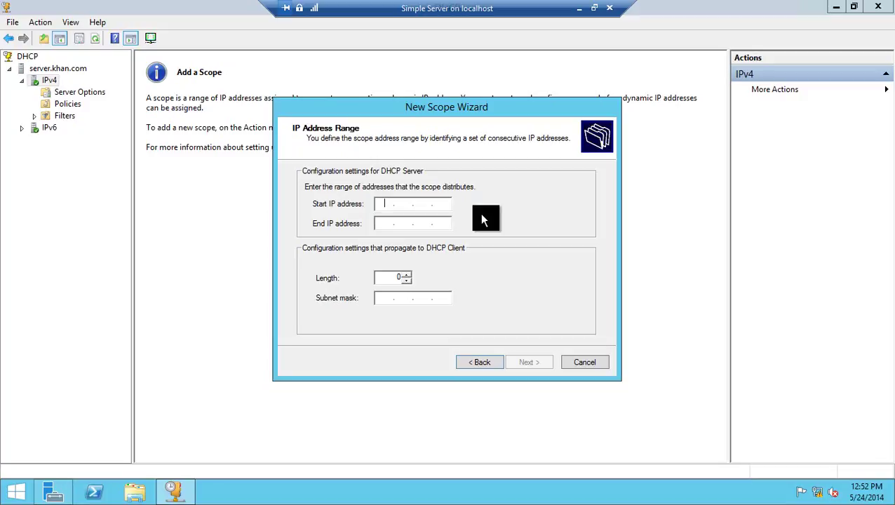
- Set the scope's address range from 192.168.0.10 to 192.168.0.100, keeping the automatically filled subnet mask
type("192.168.")
type("0.10")
key("Tab")
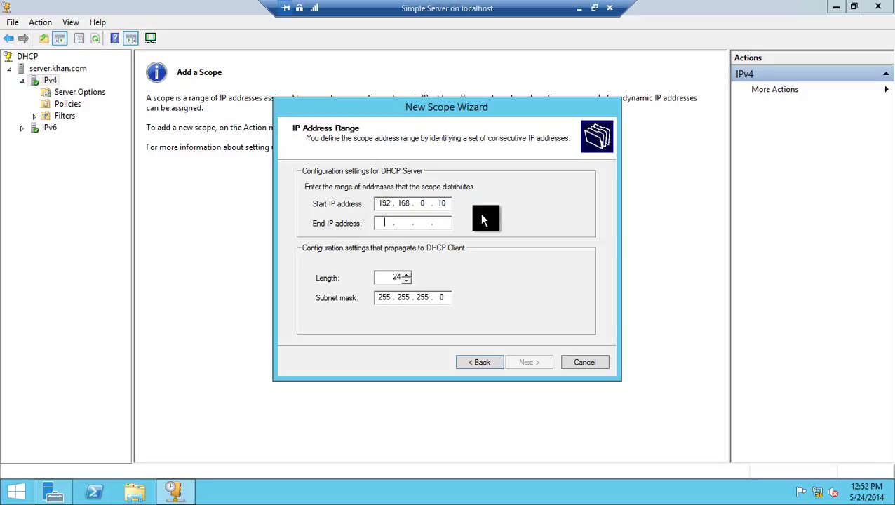
type("192.16")
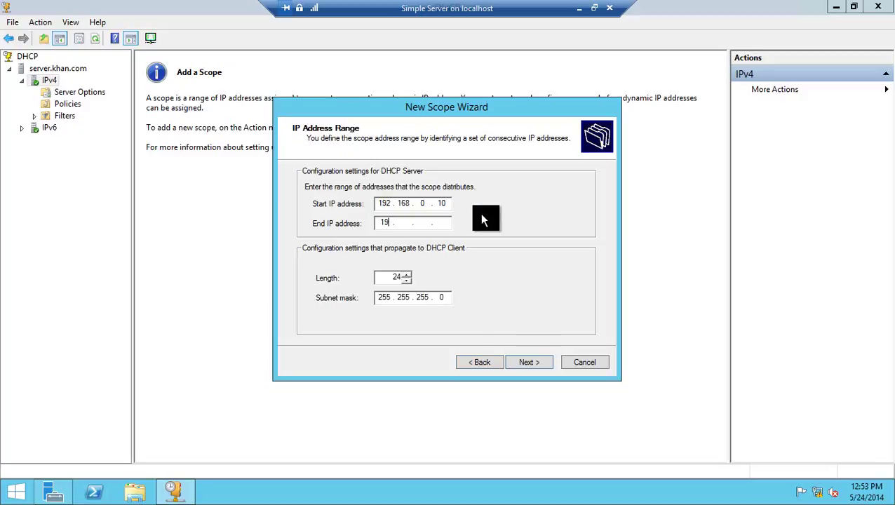
type("8.0.")
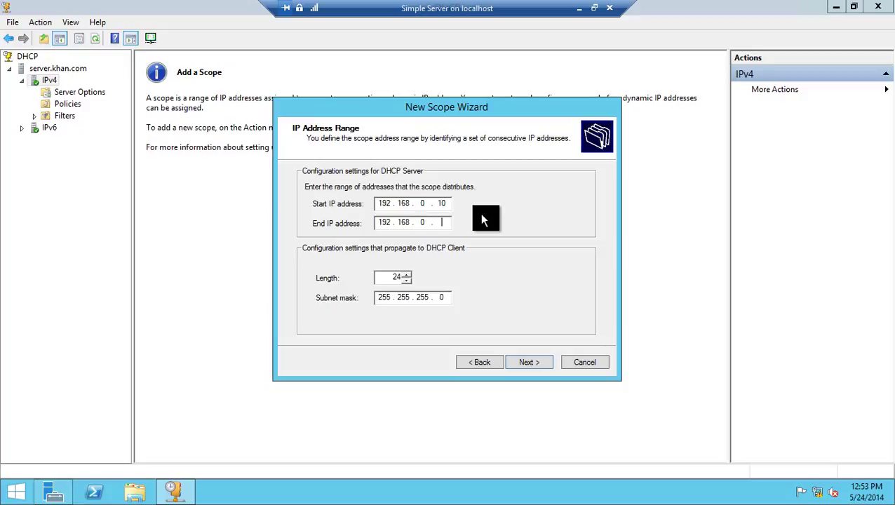
type("100")
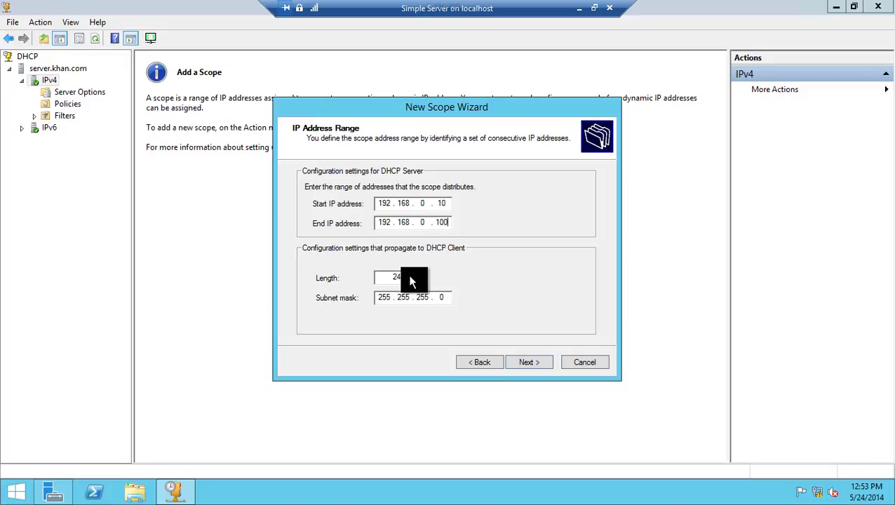
key("Tab")
left_click(528, 362)
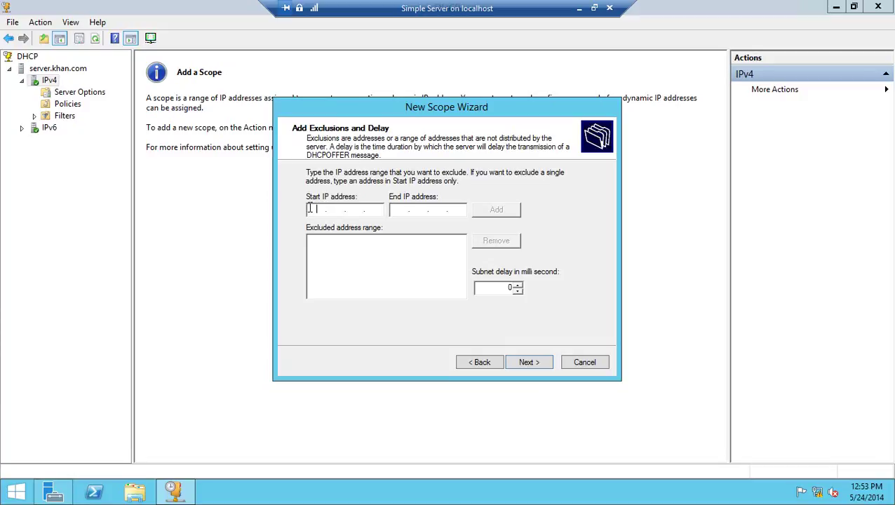
- Exclude the addresses 192.168.0.20 to 192.168.0.25 from the scope
type("192.168.0.20")
left_click(396, 210)
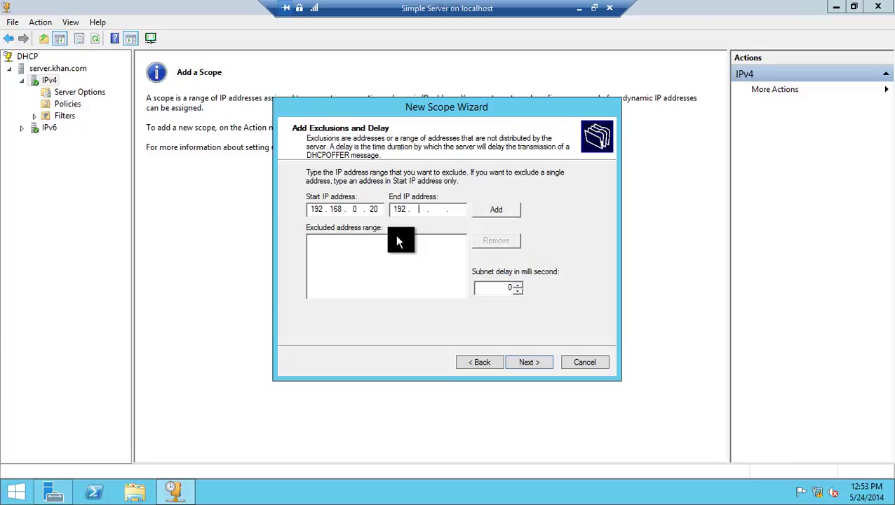
type("192.168.0.25")
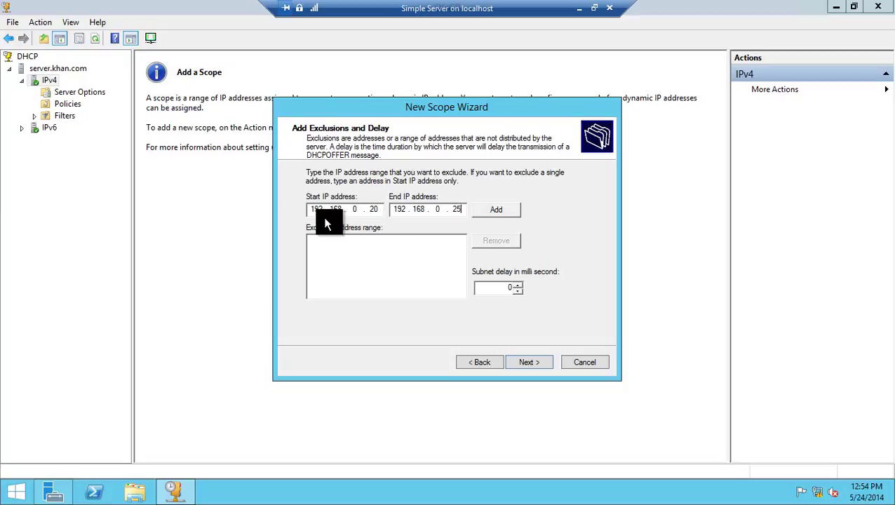
left_click(485, 212)
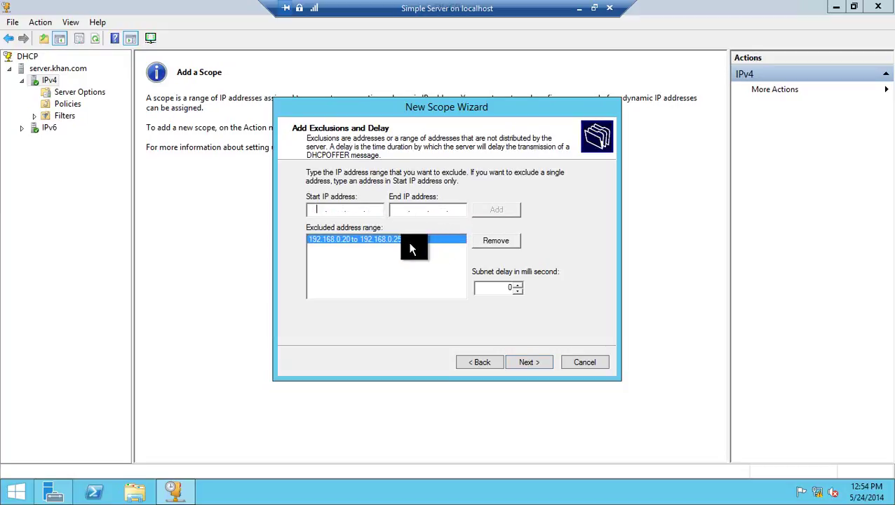
left_click(528, 361)
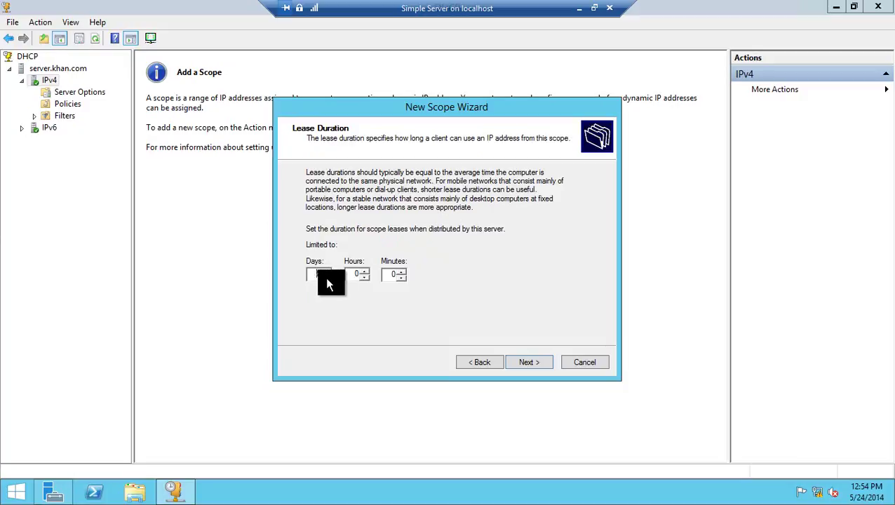
- Keep the default lease duration and choose to configure the DHCP options now, without specifying a default gateway
left_click(358, 273)
left_click(397, 275)
left_click(375, 205)
left_click(337, 291)
left_click(526, 362)
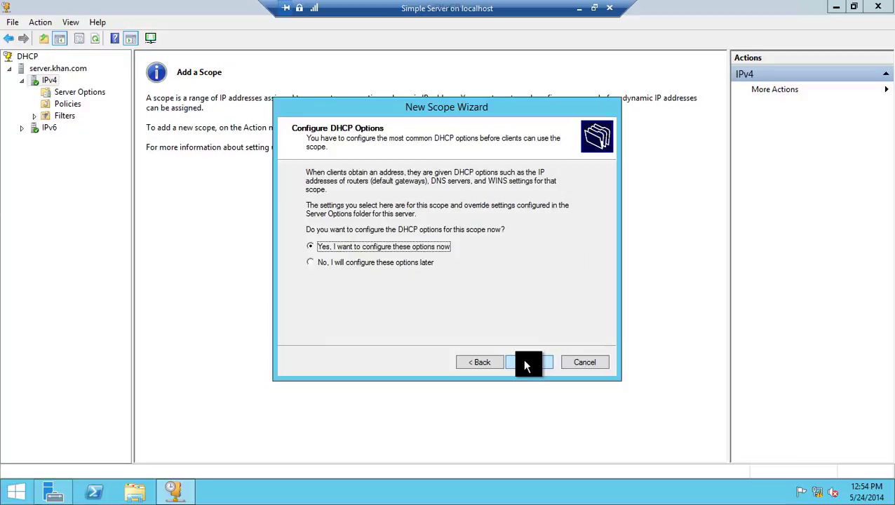
left_click(526, 362)
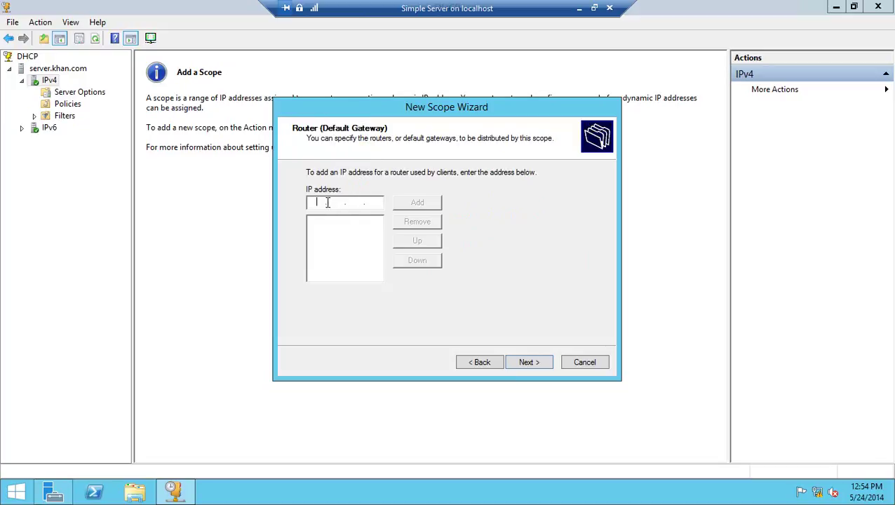
left_click(531, 360)
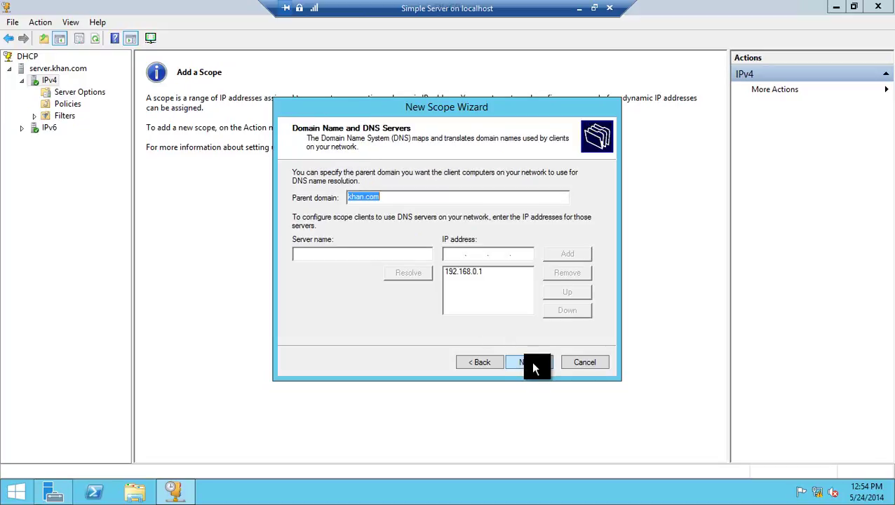
- Look up the computer's name with the hostname command in a Command Prompt, and minimize the prompt
left_click(389, 252)
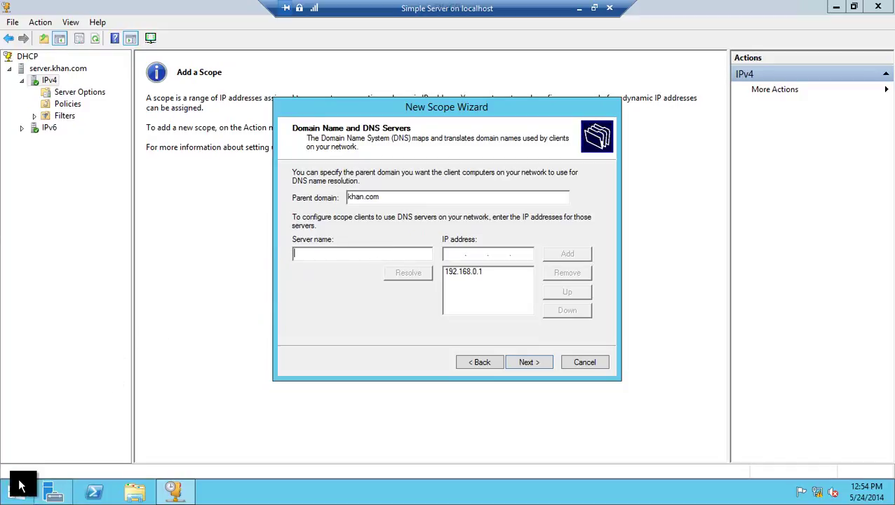
right_click(20, 485)
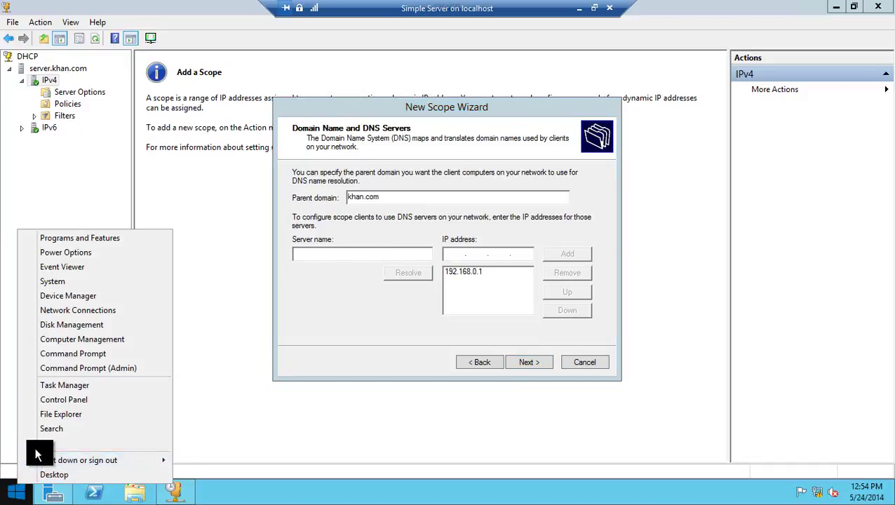
left_click(35, 444)
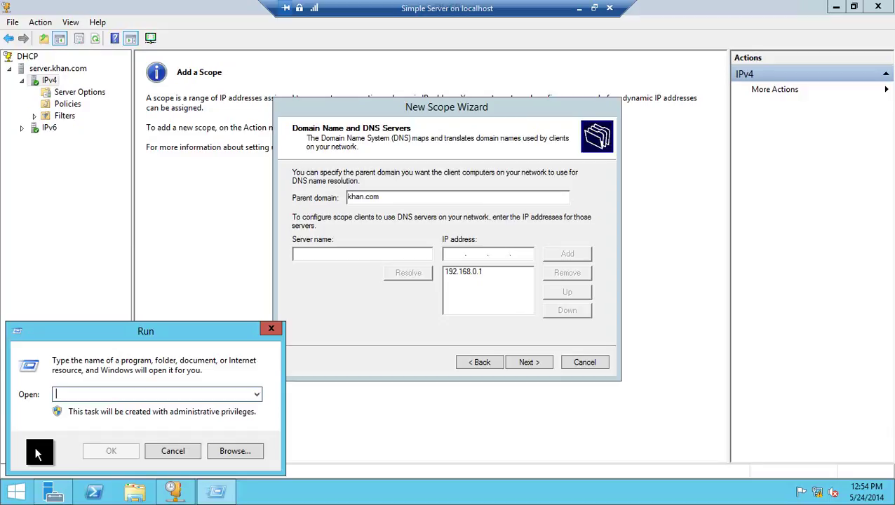
type("cmd")
key("Return")
type("se")
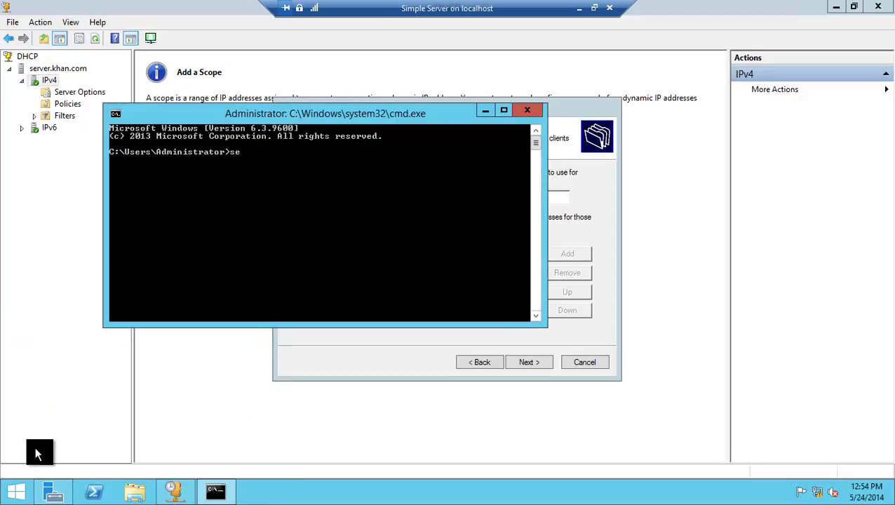
key("BackSpace")
key("BackSpace")
type("hostname")
key("Return")
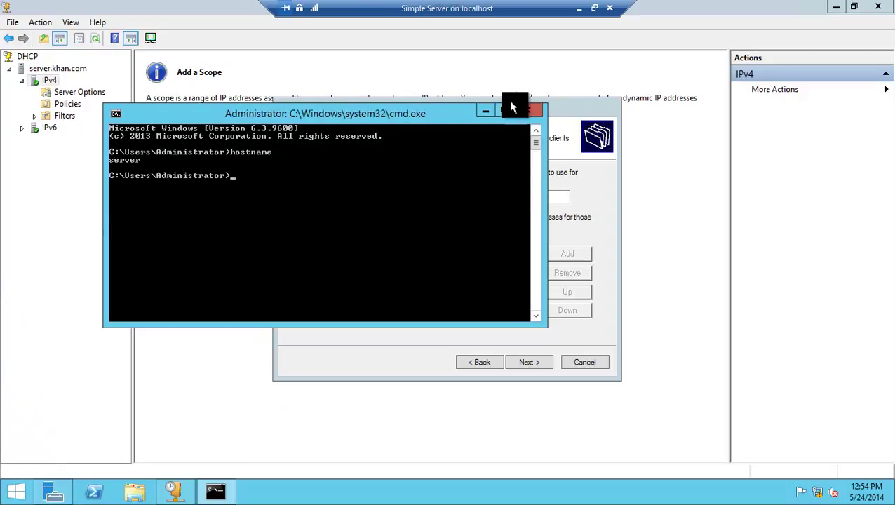
left_click(485, 111)
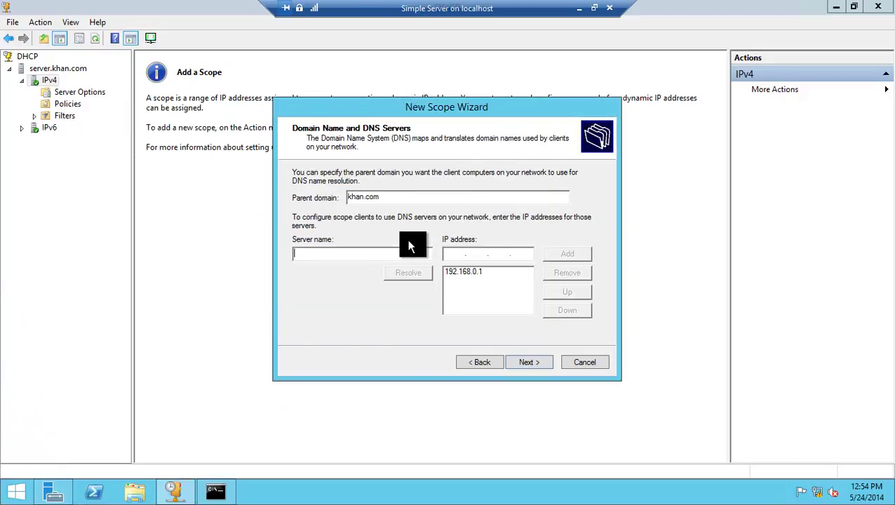
- Enter "server" as the DNS server name and resolve it to its IP address
type("server")
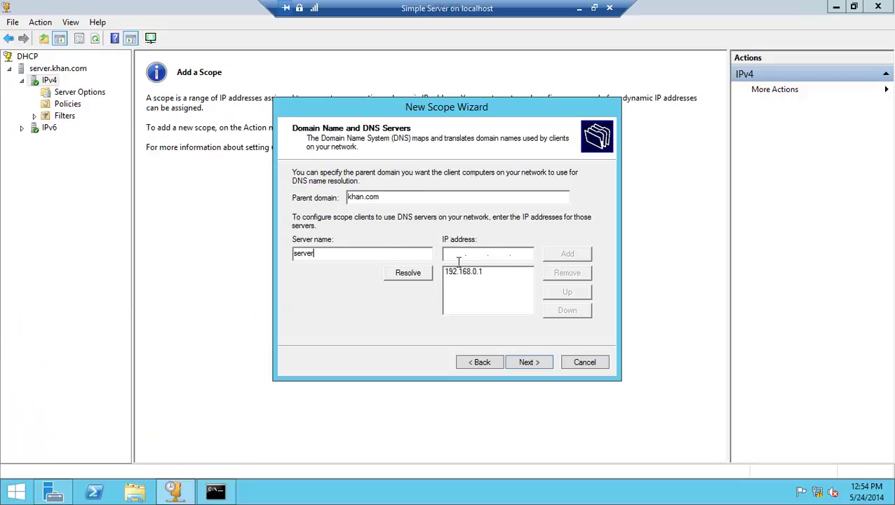
left_click(418, 271)
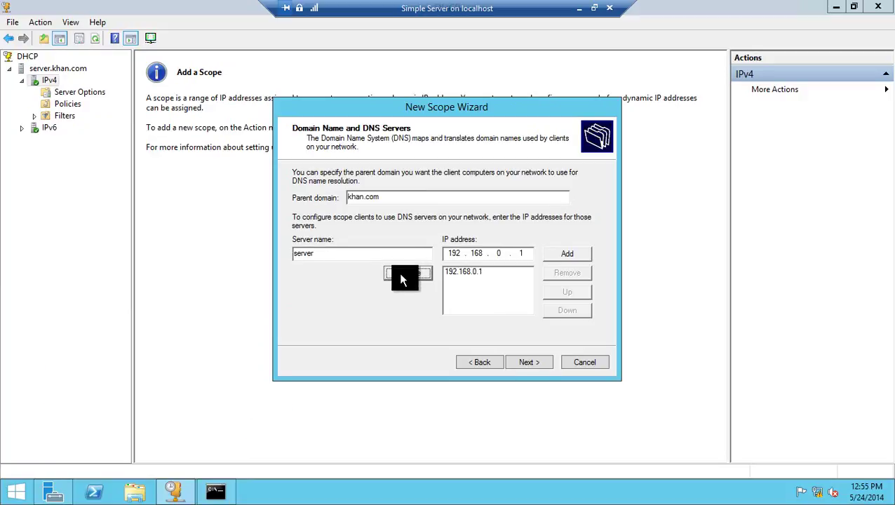
- Try to resolve "pc" as the DNS server name and dismiss the message
left_click(357, 256)
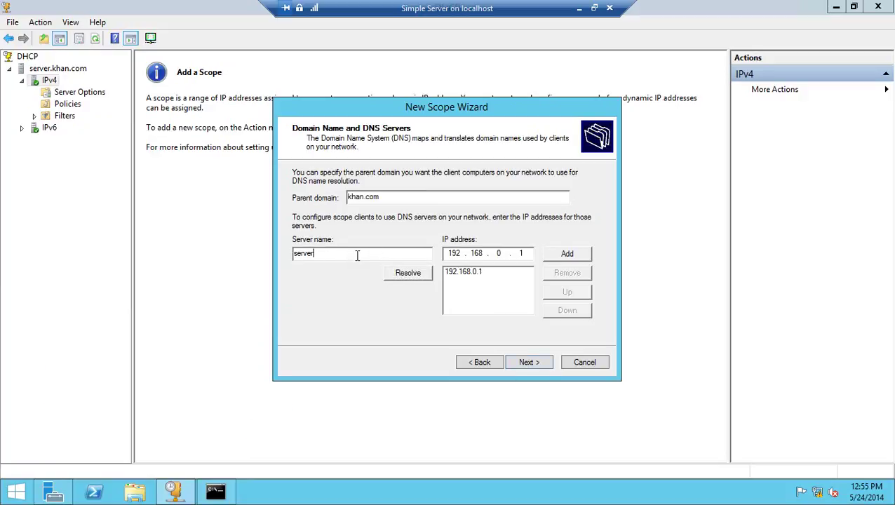
type("s")
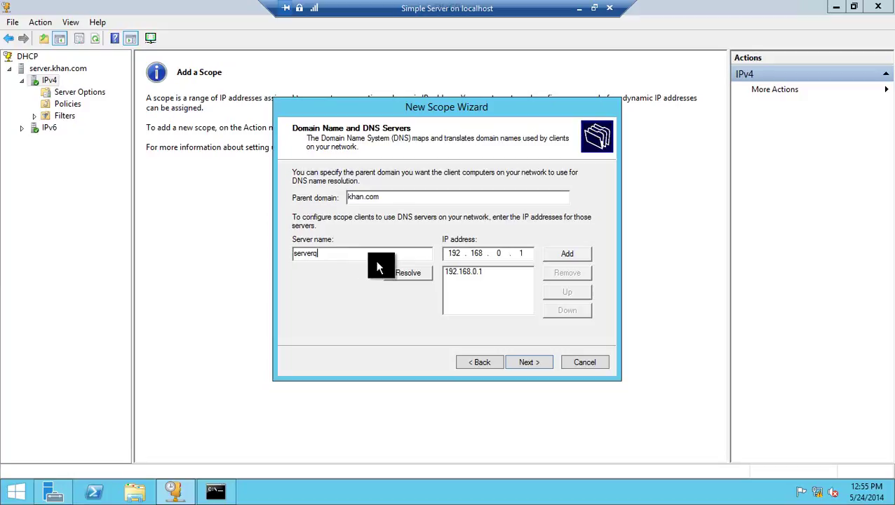
key("BackSpace")
key("BackSpace")
key("BackSpace")
key("BackSpace")
key("BackSpace")
key("BackSpace")
key("BackSpace")
type("pc")
left_click(420, 275)
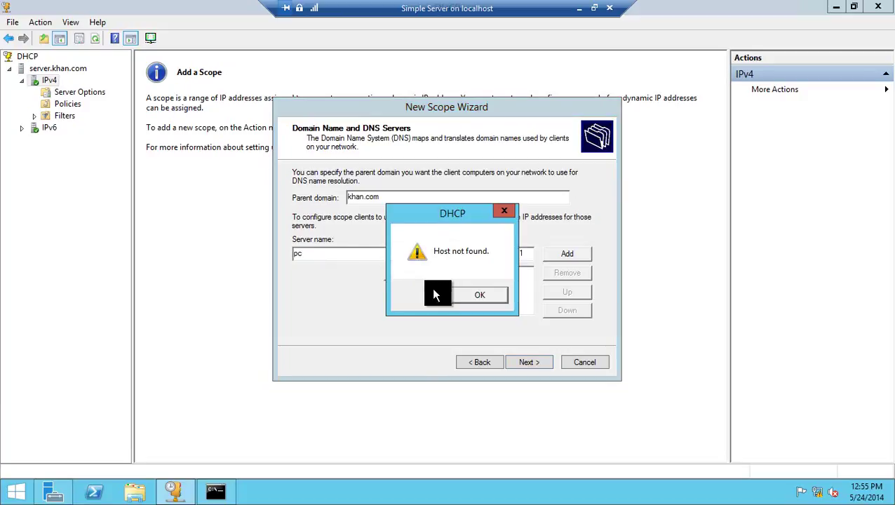
left_click(461, 298)
- Replace the DNS server name with "server", clear the IP address, resolve the name, and add the resolved address to the list
left_click(376, 256)
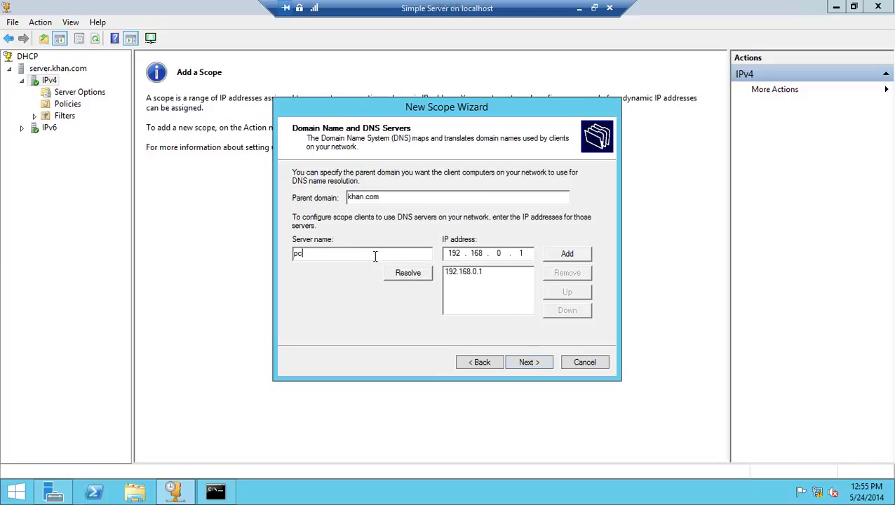
key("BackSpace")
key("BackSpace")
type("ser")
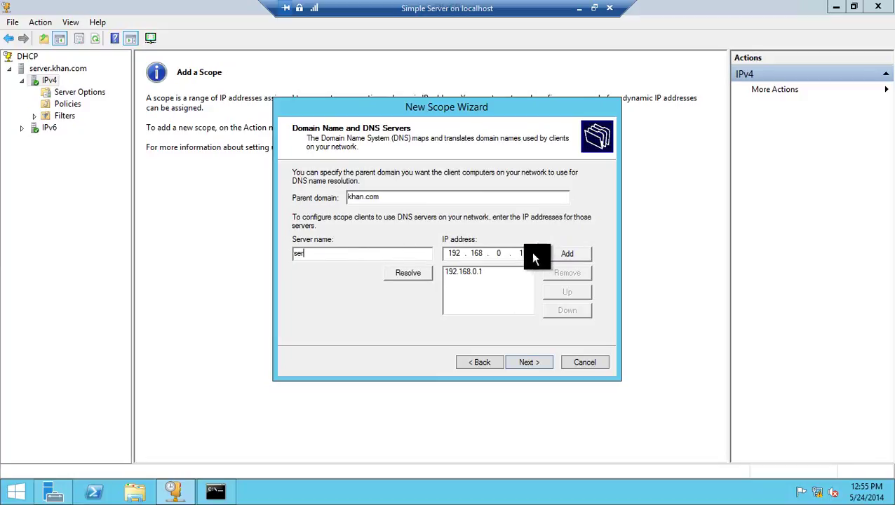
left_click(530, 255)
key("BackSpace")
key("BackSpace")
key("BackSpace")
key("BackSpace")
key("BackSpace")
key("BackSpace")
key("BackSpace")
key("BackSpace")
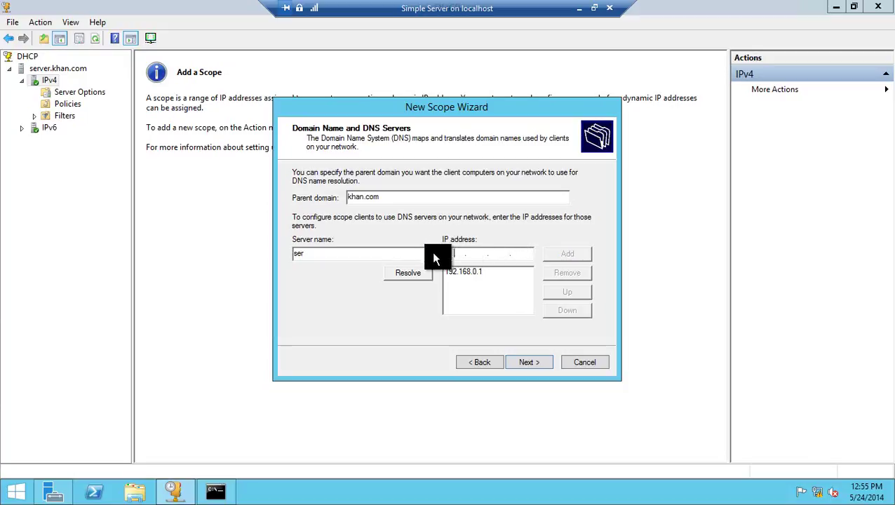
left_click(421, 254)
type("ver")
left_click(412, 273)
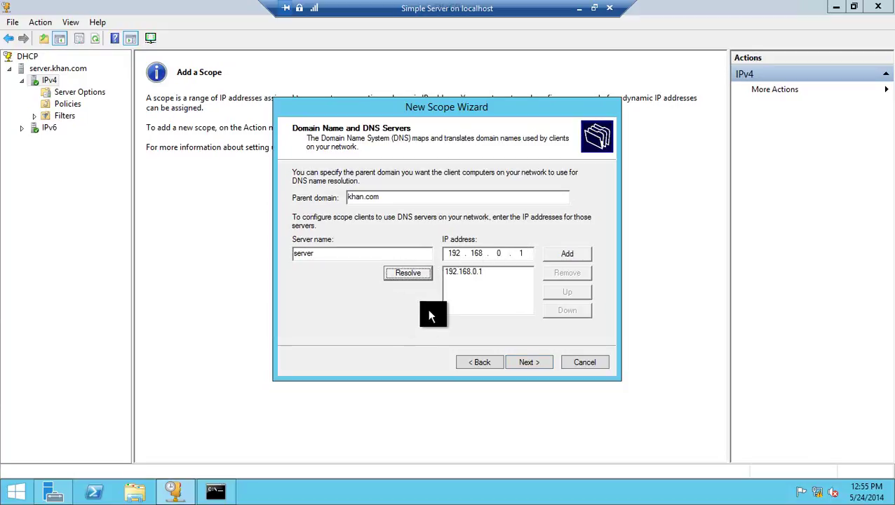
left_click(549, 256)
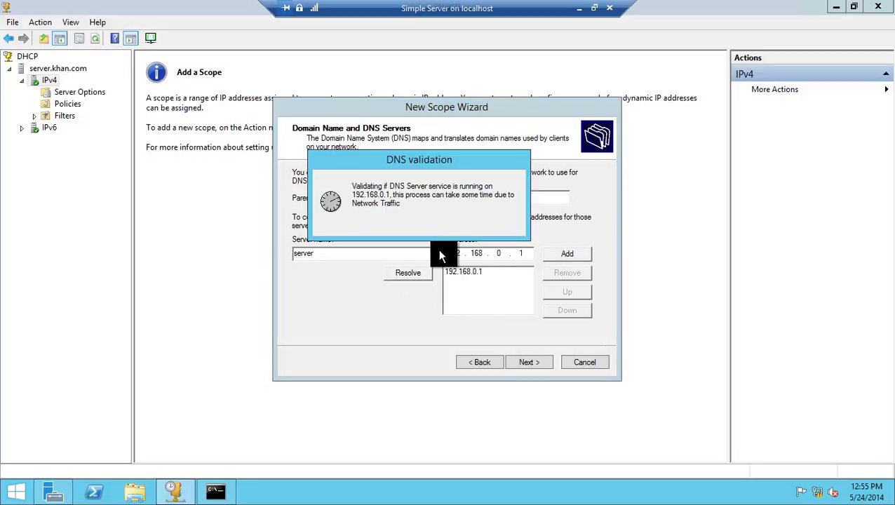
- Finish the new scope without specifying a WINS server, activating the scope now
left_click(525, 360)
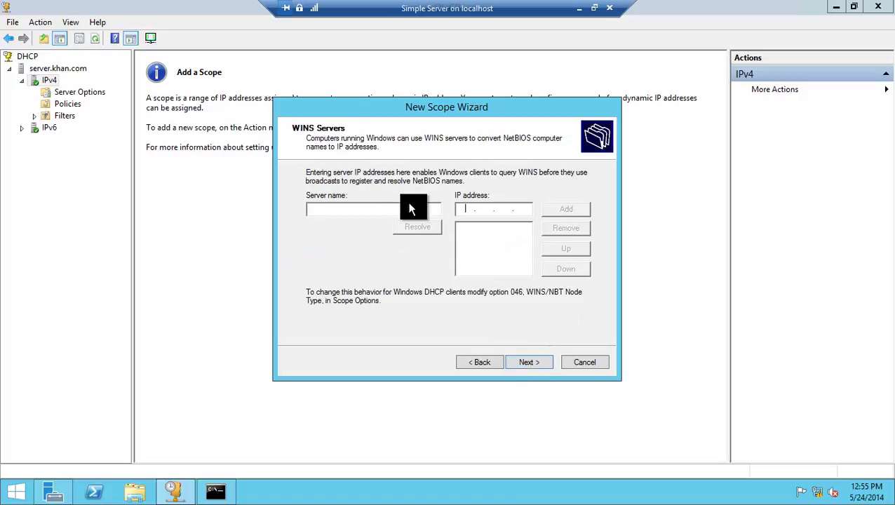
left_click(527, 362)
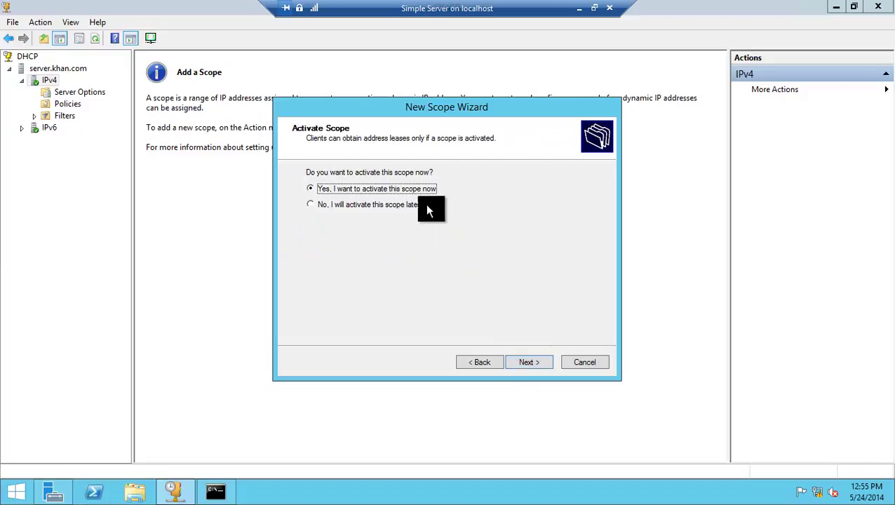
left_click(512, 362)
left_click(514, 361)
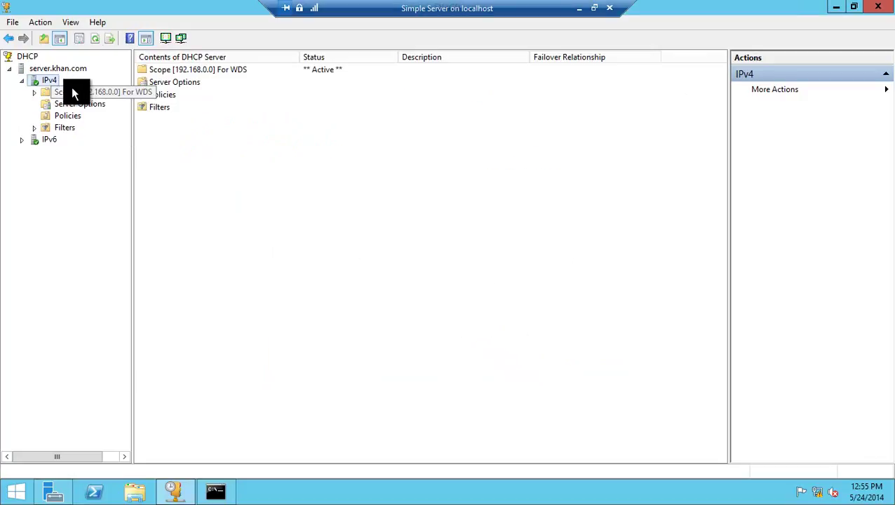
- Examine the address pool and address leases of the new WDS scope
double_click(80, 95)
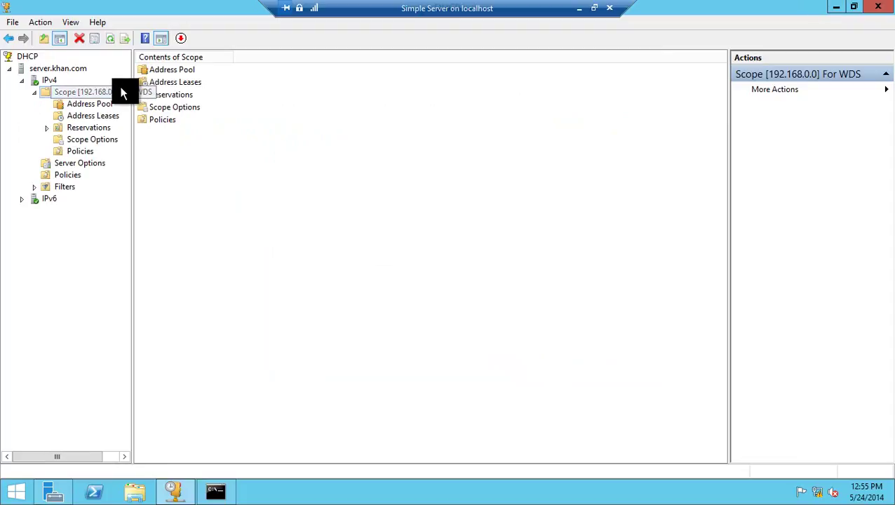
left_click(73, 105)
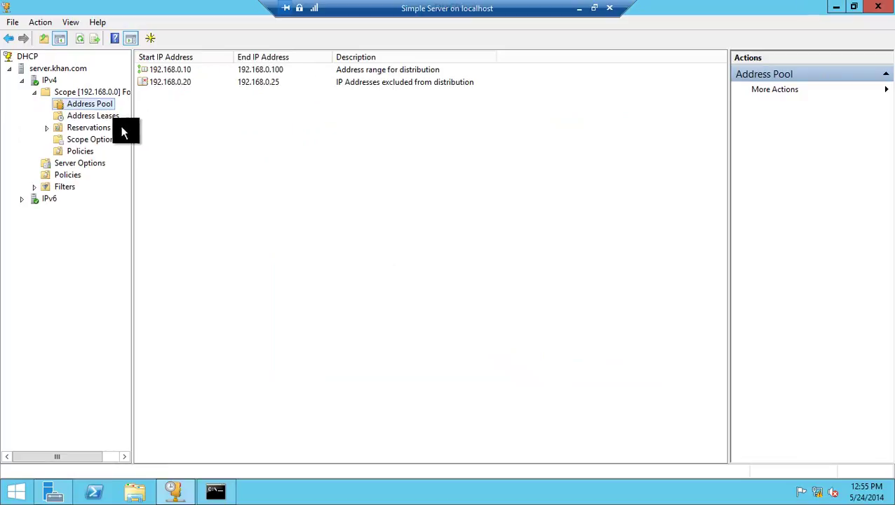
left_click(85, 116)
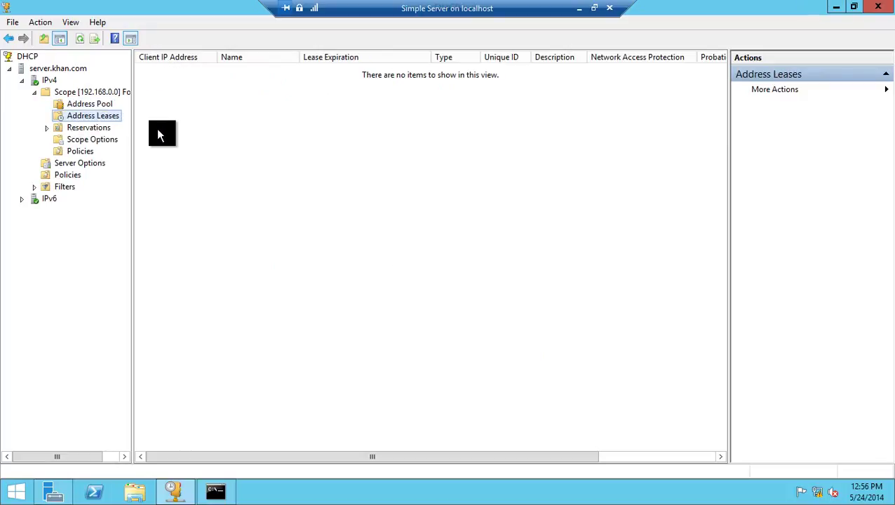
right_click(108, 116)
left_click(181, 96)
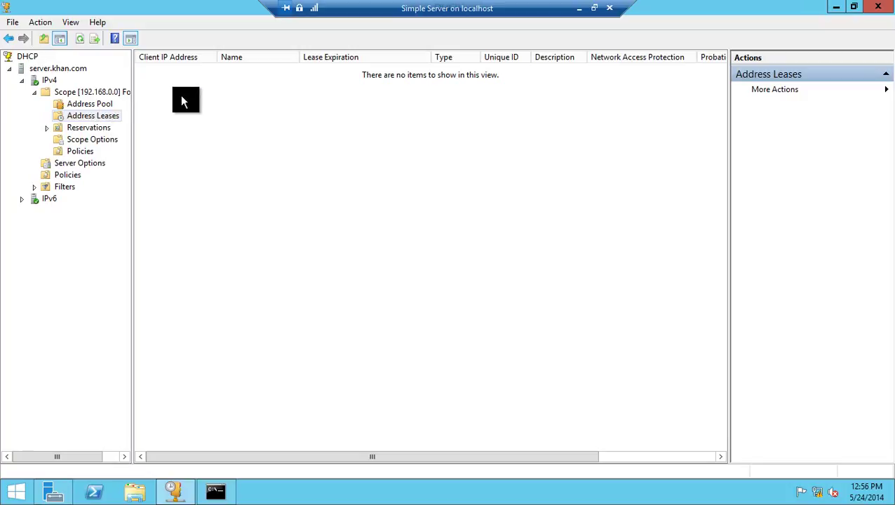
right_click(180, 95)
left_click(145, 123)
- Start a new reservation named "for company" with the BOOTP type, and close it without adding it
left_click(101, 128)
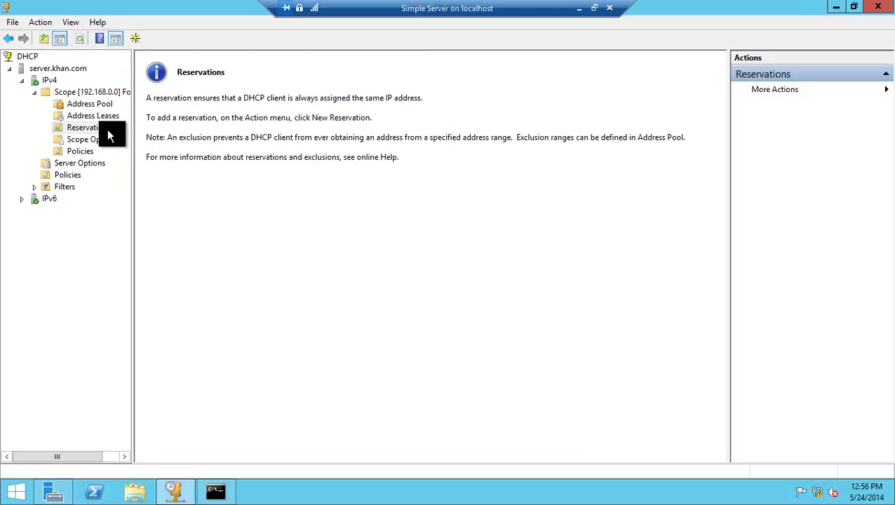
right_click(110, 135)
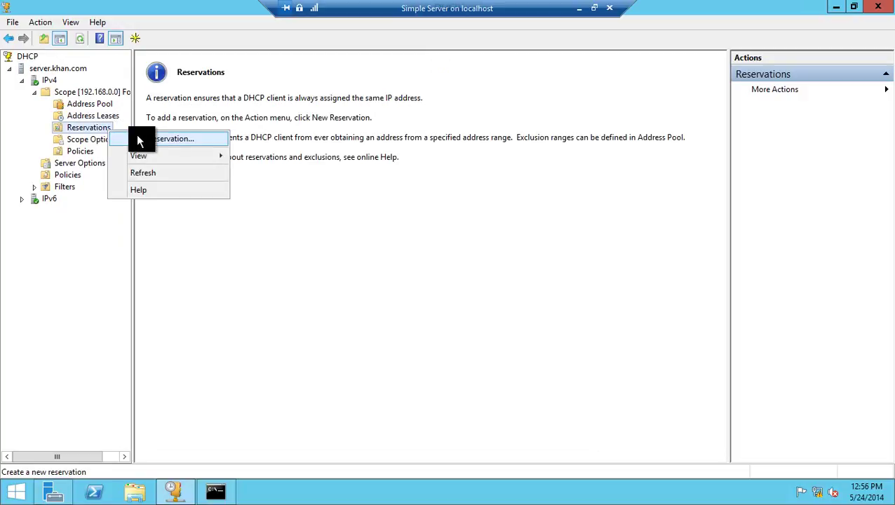
left_click(136, 134)
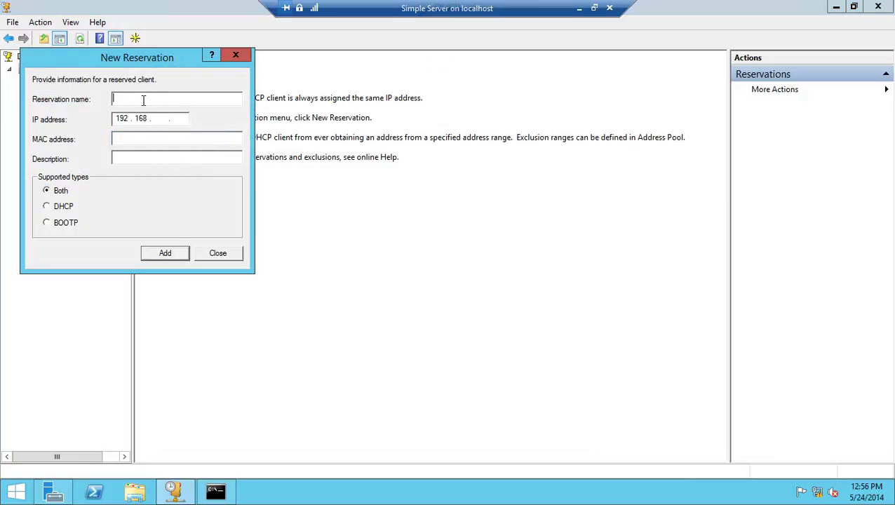
type("for comapn")
key("BackSpace")
key("BackSpace")
key("BackSpace")
type("pany")
left_click(156, 136)
left_click(148, 160)
left_click(66, 222)
left_click(168, 138)
left_click(214, 254)
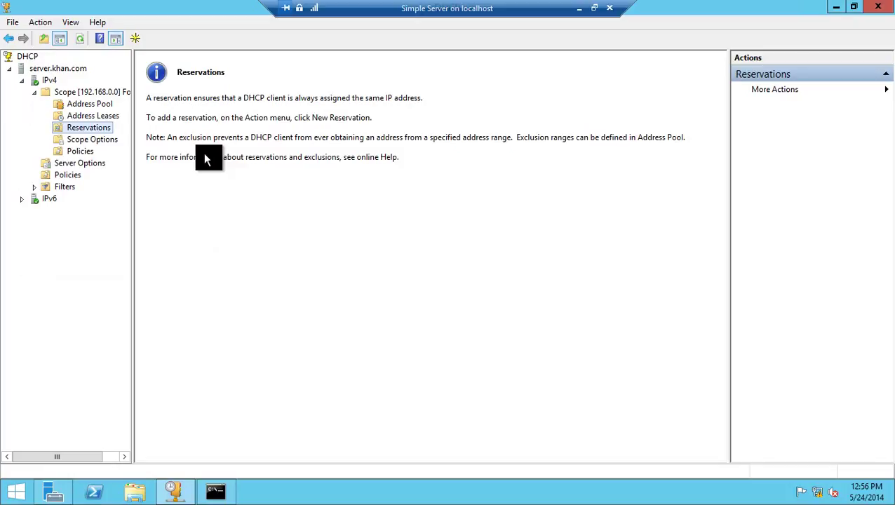
- Examine the scope options and scope policies, as well as the IPv4 server options, policies and filters
left_click(110, 138)
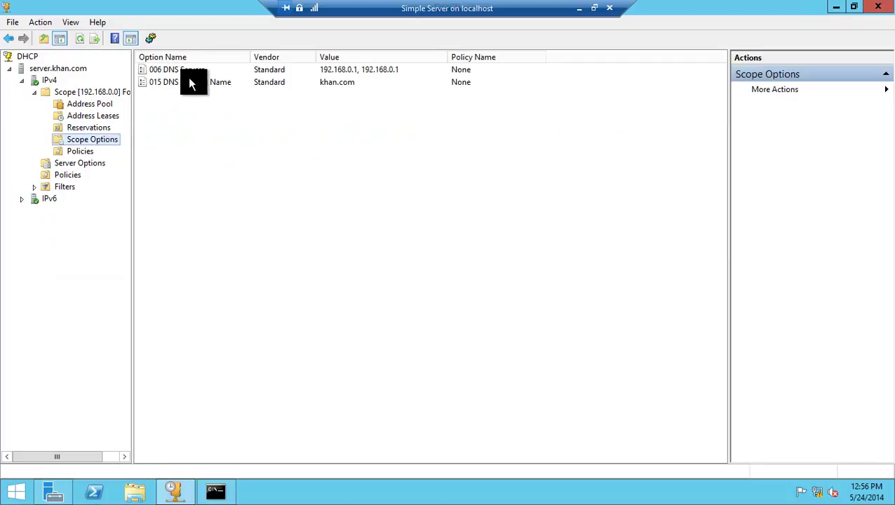
right_click(100, 140)
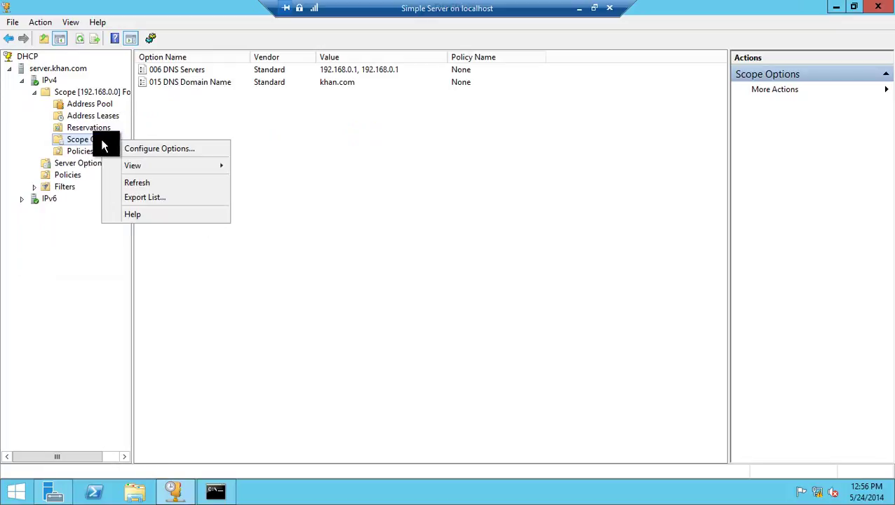
left_click(144, 120)
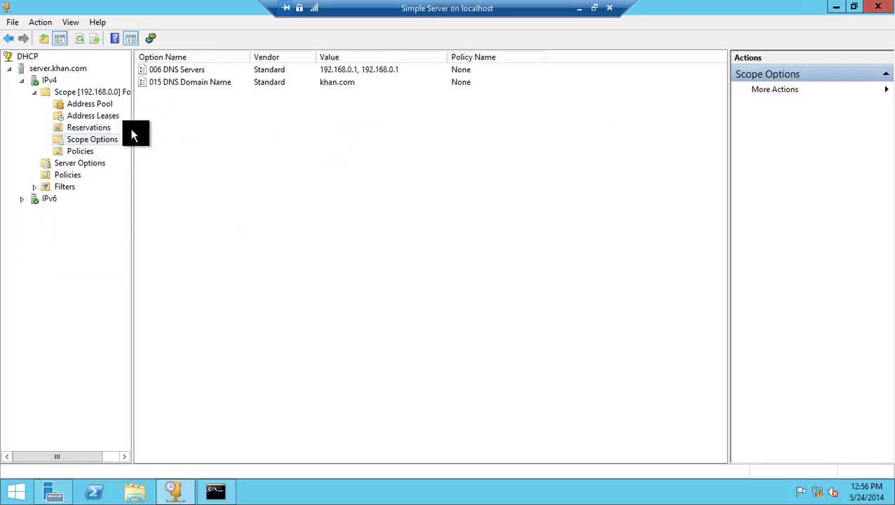
left_click(88, 153)
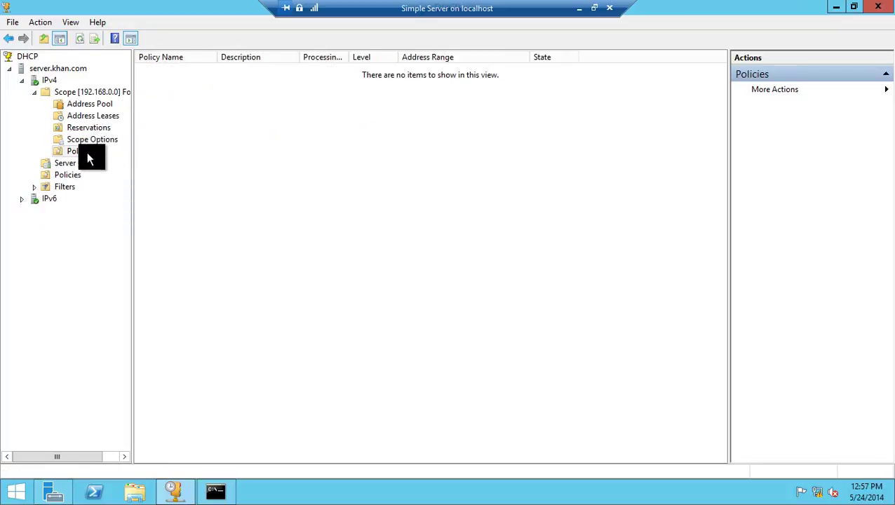
left_click(77, 167)
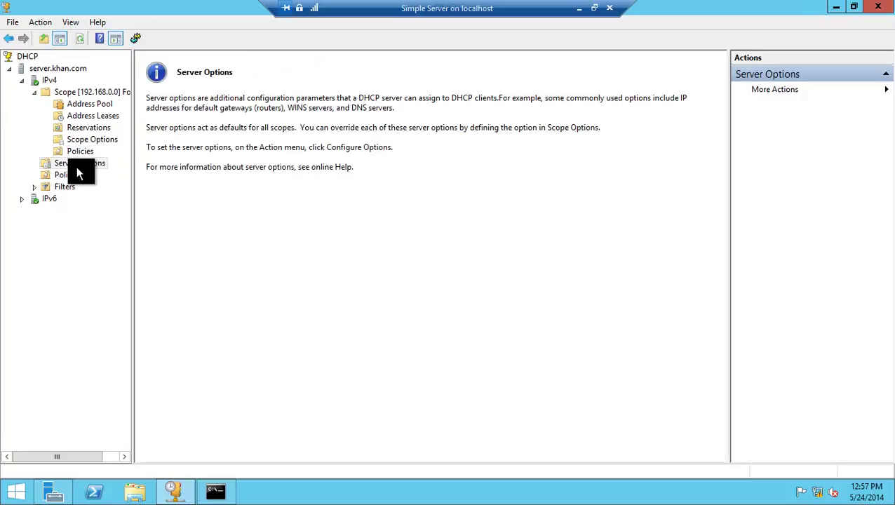
right_click(77, 168)
left_click(64, 174)
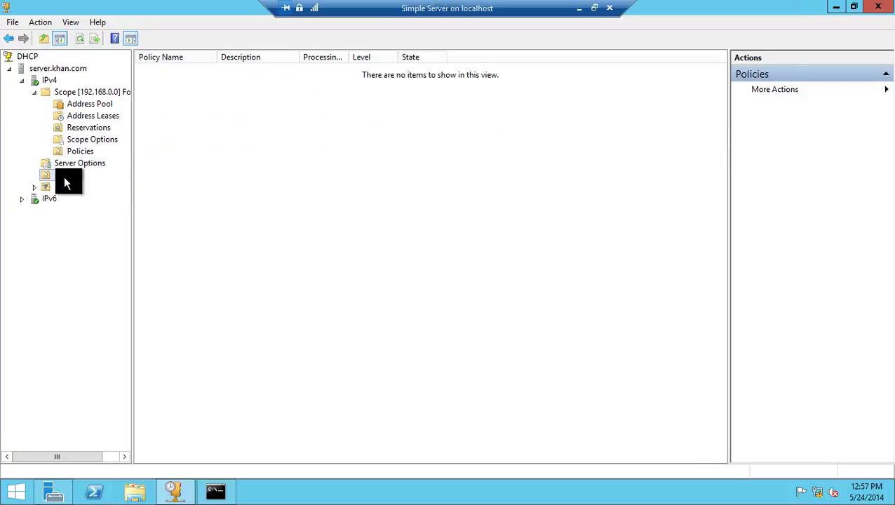
left_click(66, 188)
left_click(34, 186)
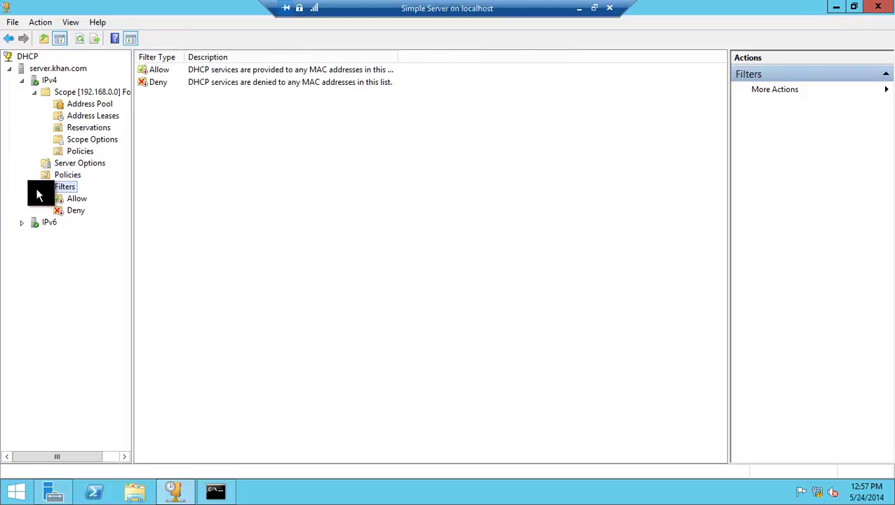
- Add an Allow filter for MAC address 23-a1-ab-* with the description "for some pcs"
left_click(68, 200)
right_click(67, 200)
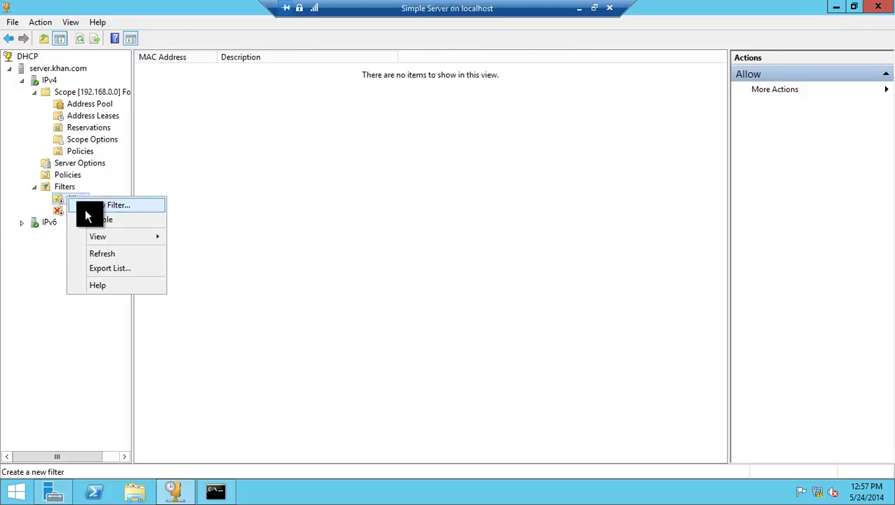
left_click(79, 219)
right_click(75, 198)
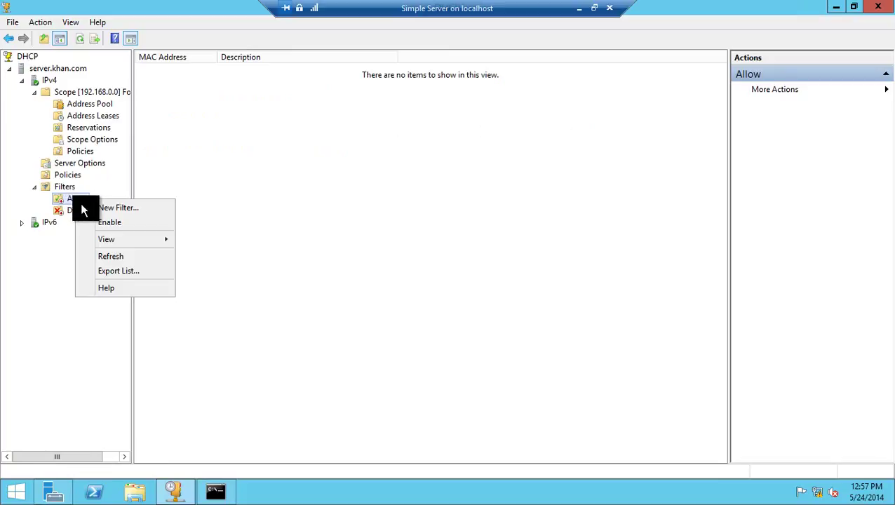
left_click(83, 204)
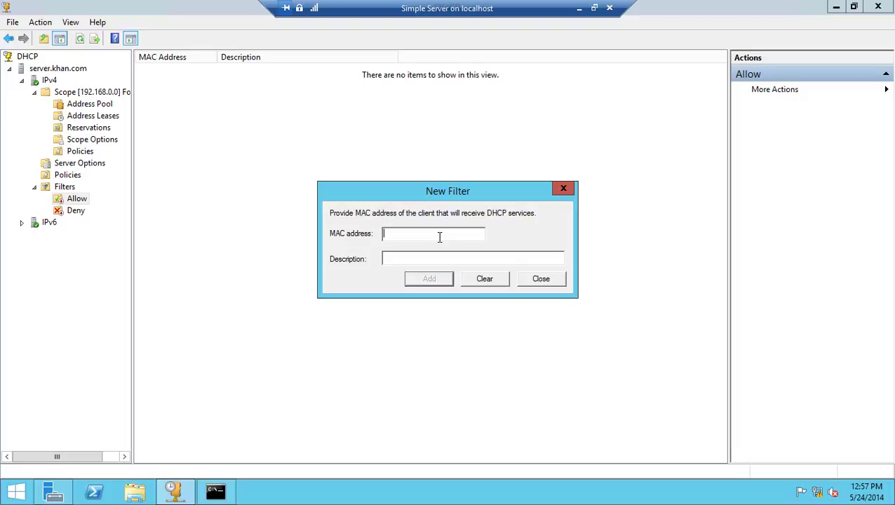
type("23-a1-ab-7")
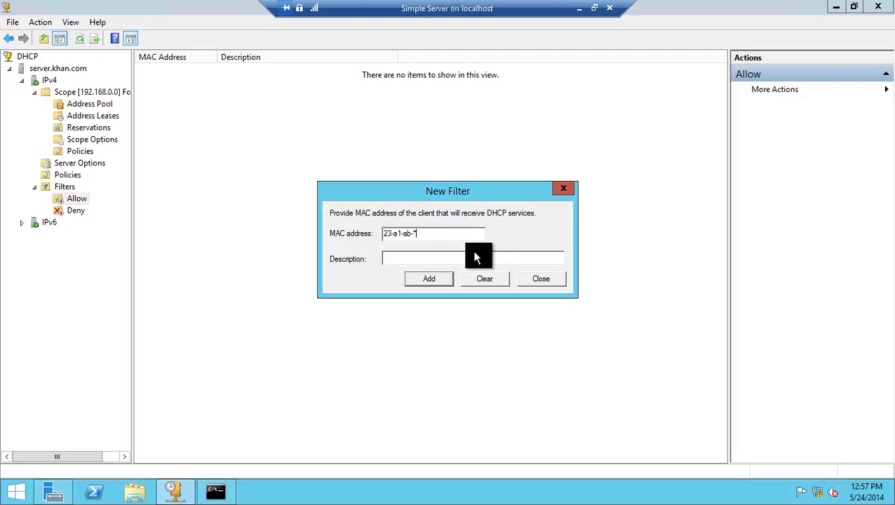
left_click(435, 260)
type("for some p")
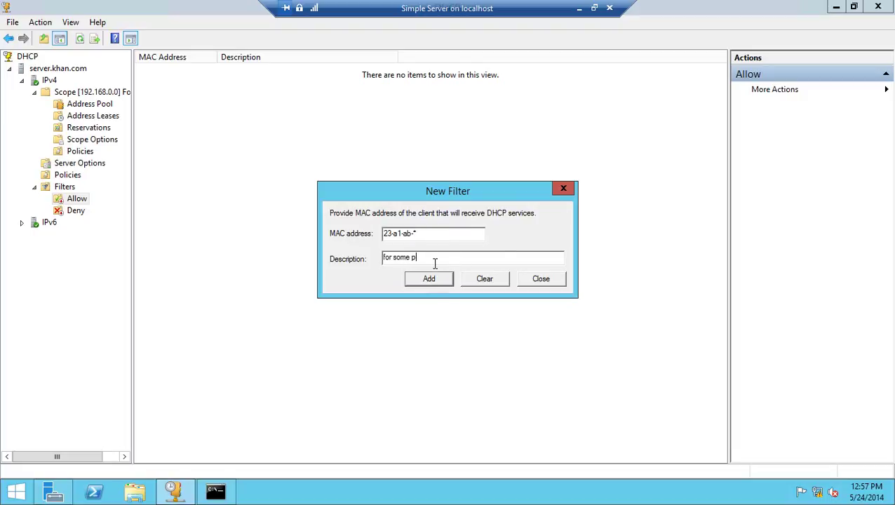
type("cs")
left_click(440, 278)
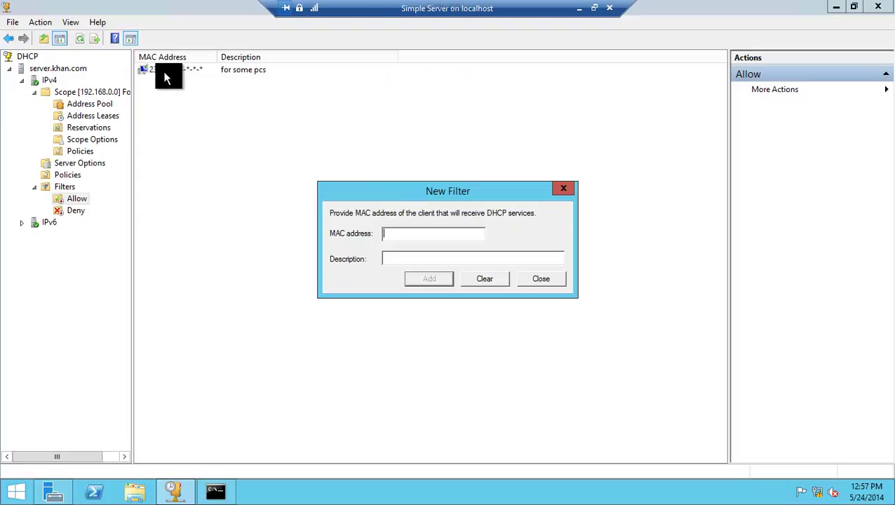
left_click(525, 279)
- Delete the 23-A1-AB-*-*-* filter from the Allow list and confirm the deletion
right_click(211, 71)
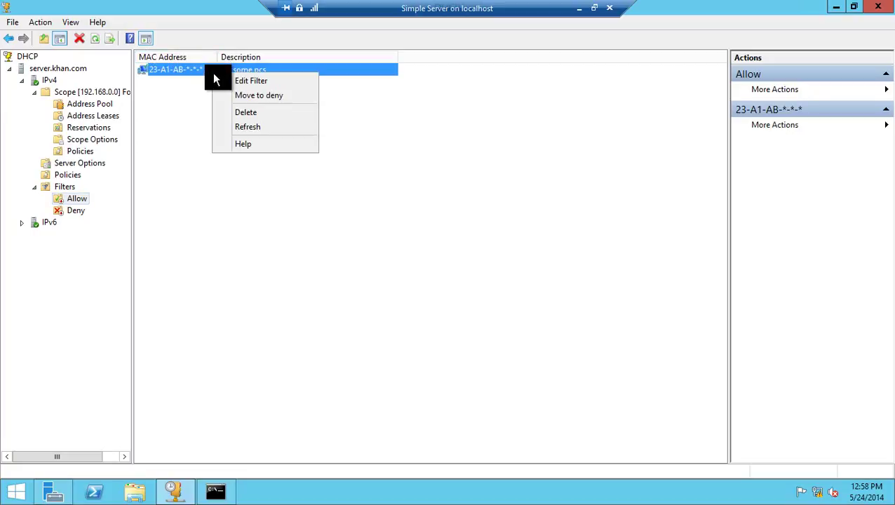
left_click(234, 112)
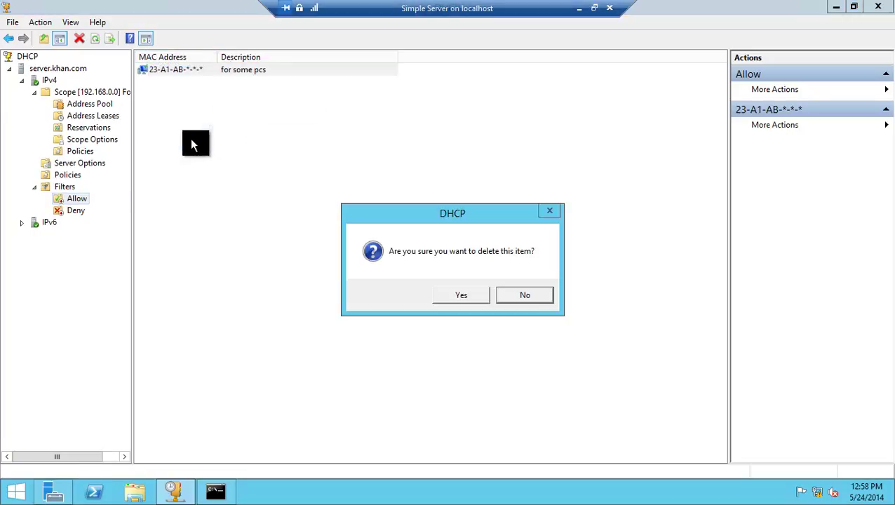
left_click(452, 296)
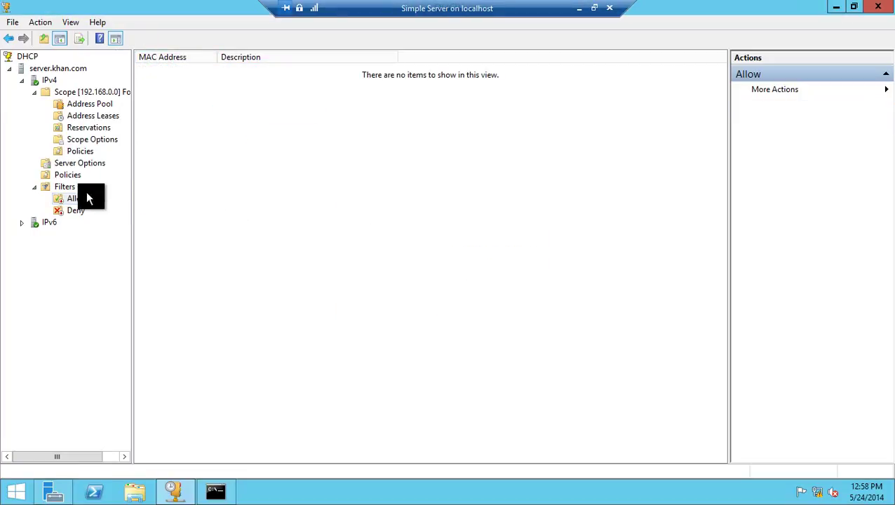
- Add a Deny filter for MAC address 2a-1b-ca-* without a description
left_click(80, 212)
right_click(81, 212)
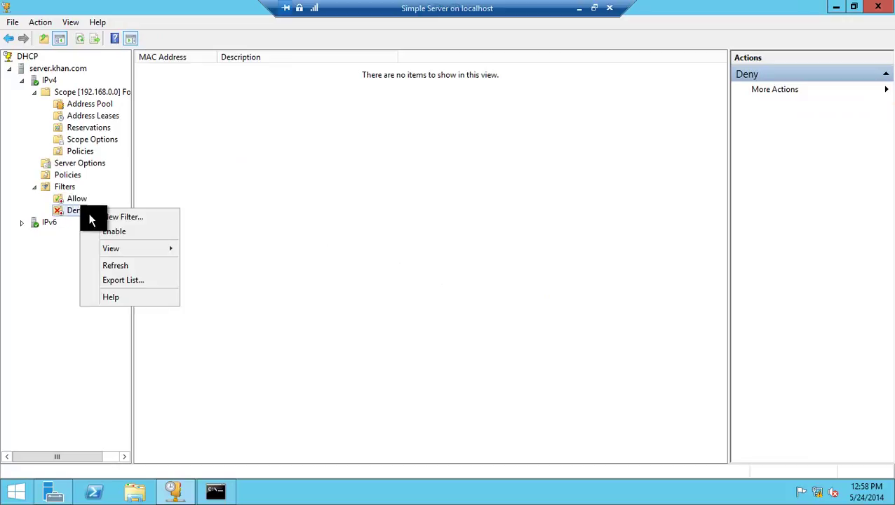
left_click(94, 216)
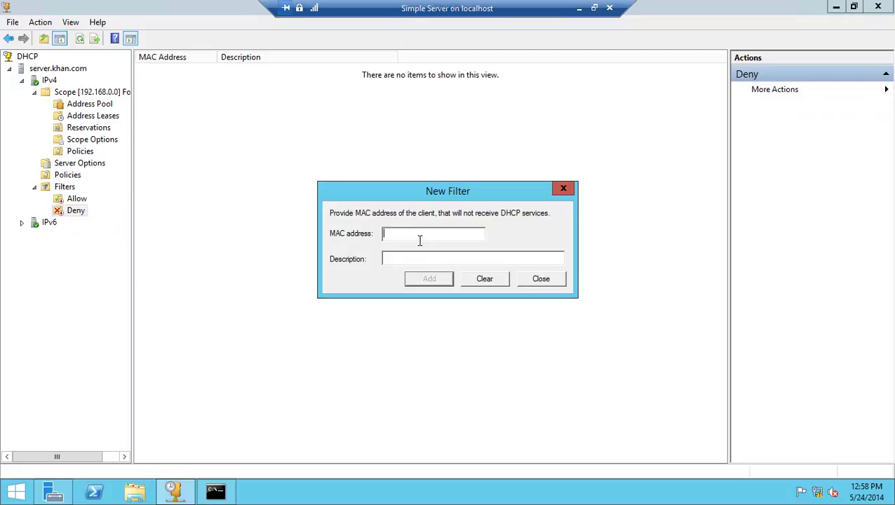
type("2a-1b1-")
key("BackSpace")
key("BackSpace")
type("-ca-*")
left_click(435, 279)
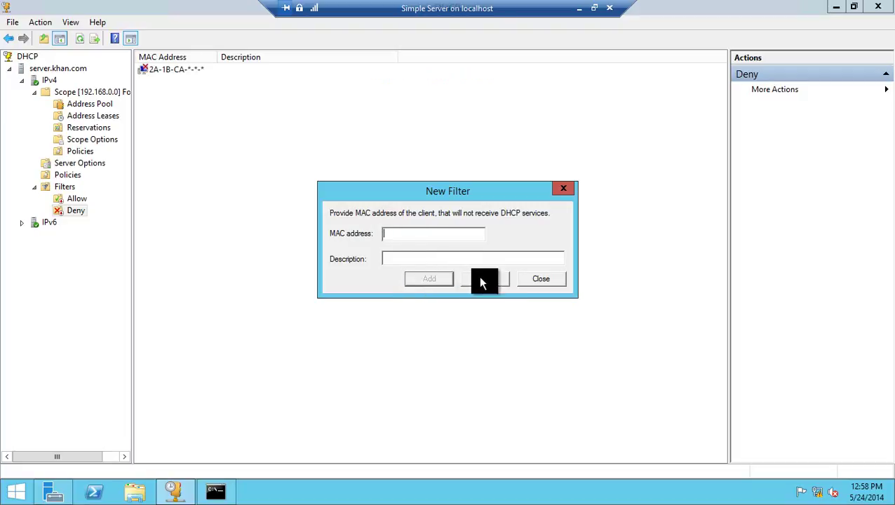
- Delete the 2A-1B-CA-*-*-* filter from the Deny list and confirm the deletion
left_click(534, 279)
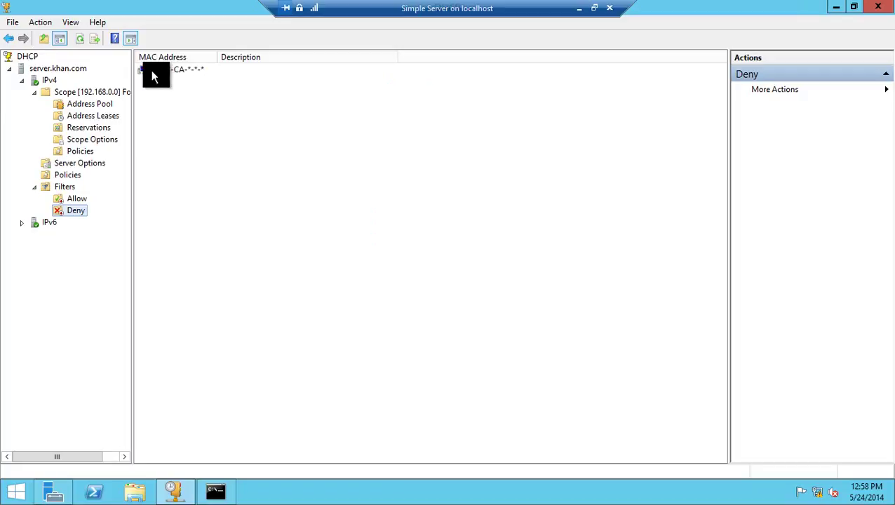
left_click(171, 70)
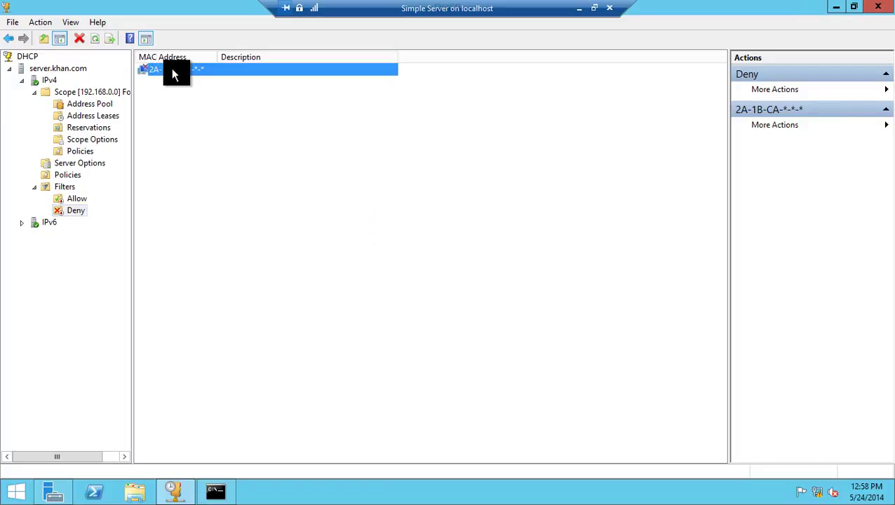
right_click(172, 70)
left_click(195, 111)
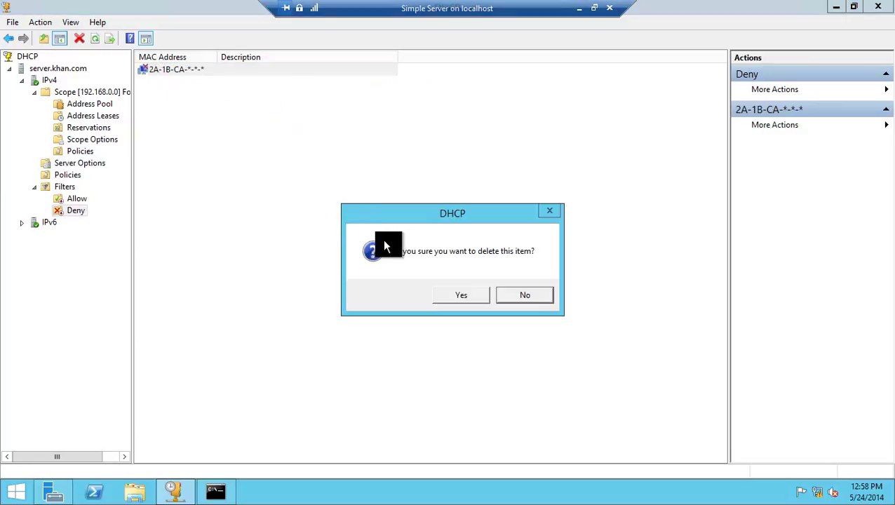
left_click(442, 298)
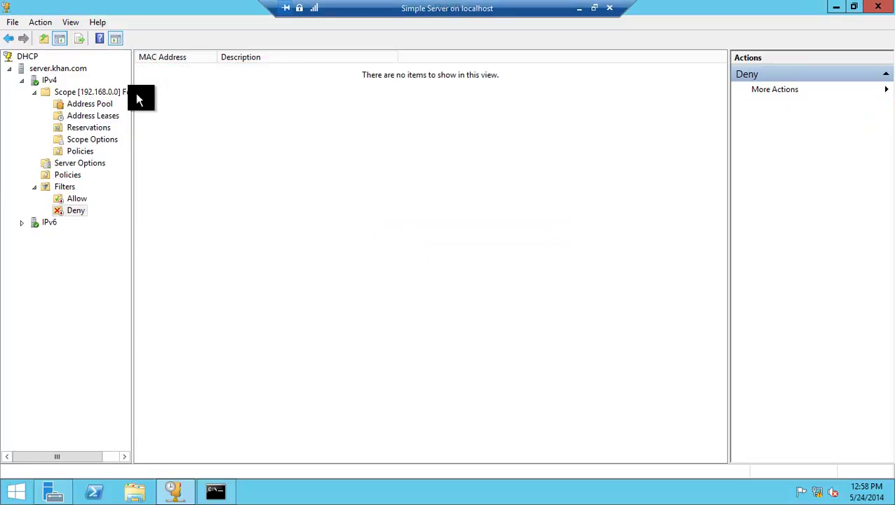
- Collapse the scope and IPv4 branches of the server tree and close the DHCP console
left_click(34, 92)
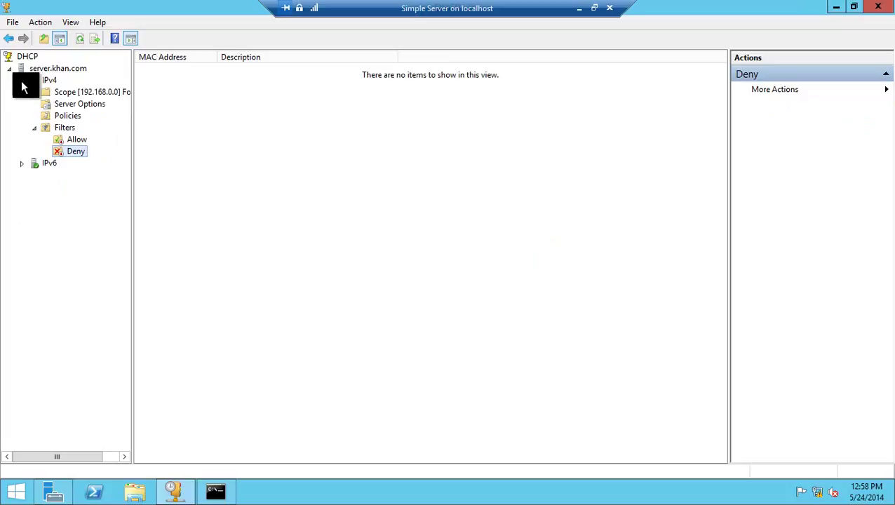
left_click(21, 82)
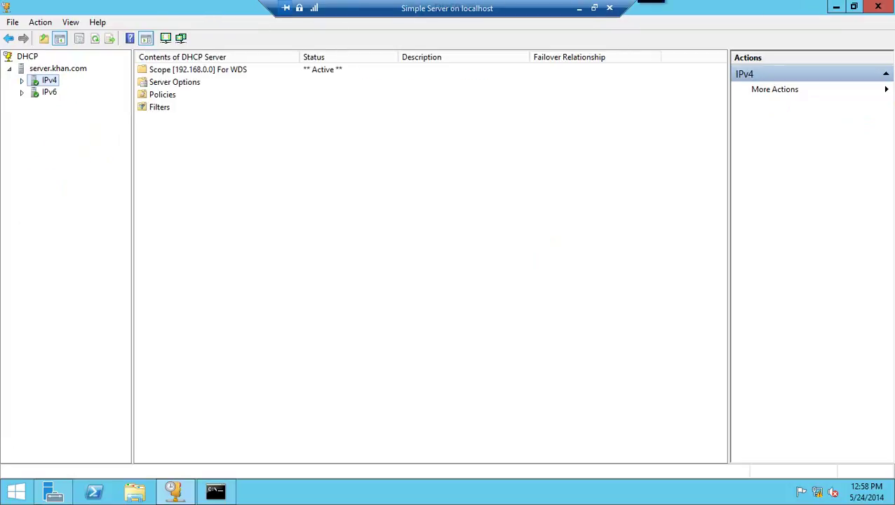
left_click(877, 7)
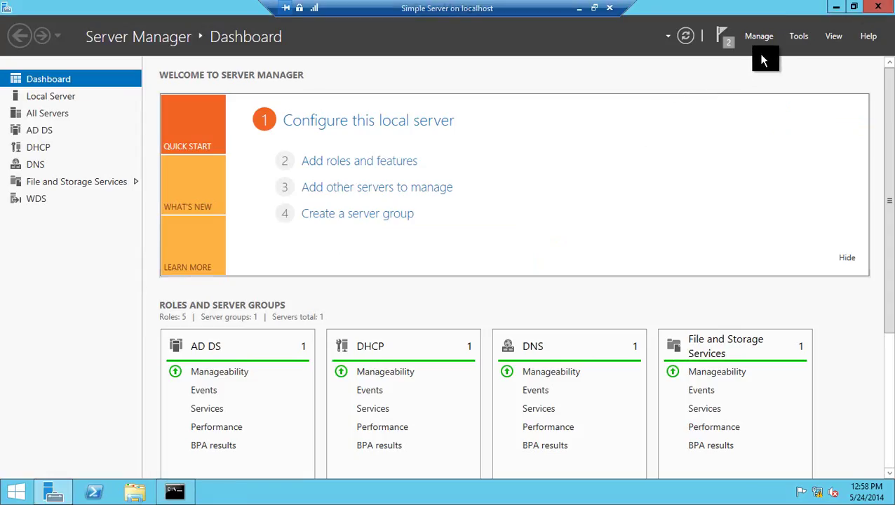
- Reopen the DHCP console maximized and expand the server's IPv4 branch with a wider tree
left_click(795, 36)
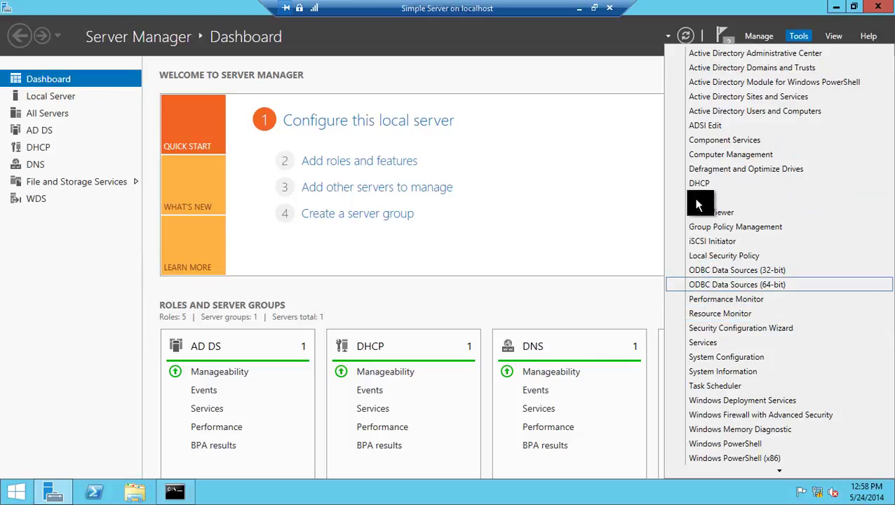
left_click(637, 193)
left_click(800, 36)
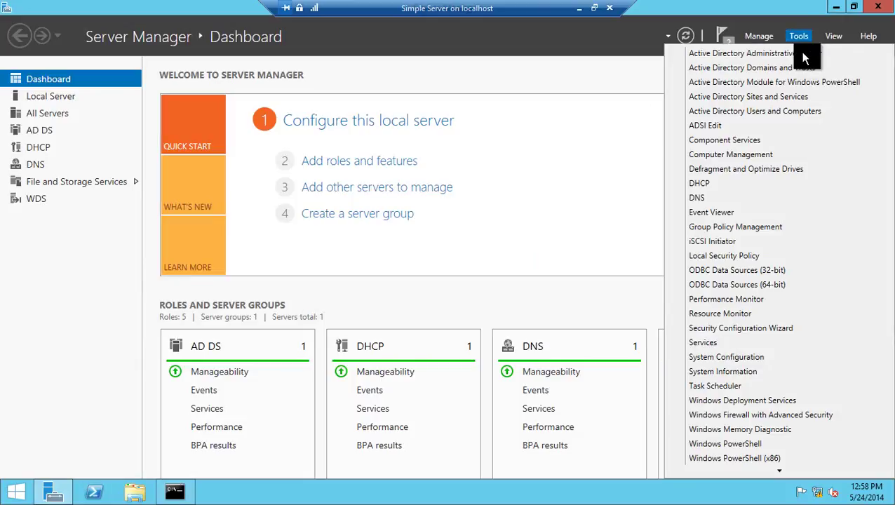
left_click(737, 182)
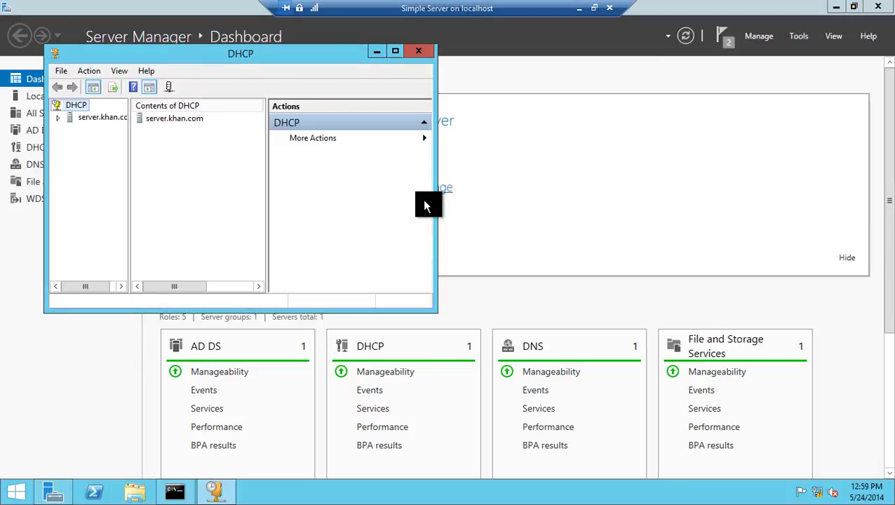
double_click(162, 56)
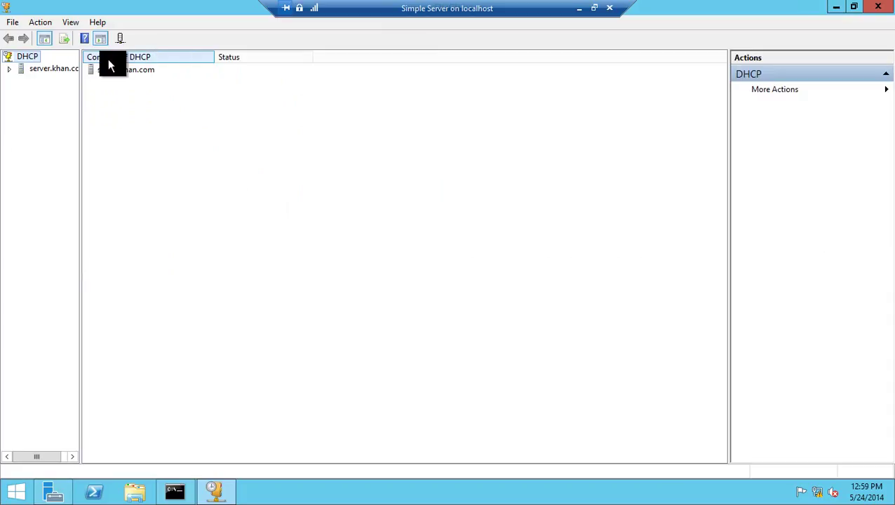
left_click(9, 69)
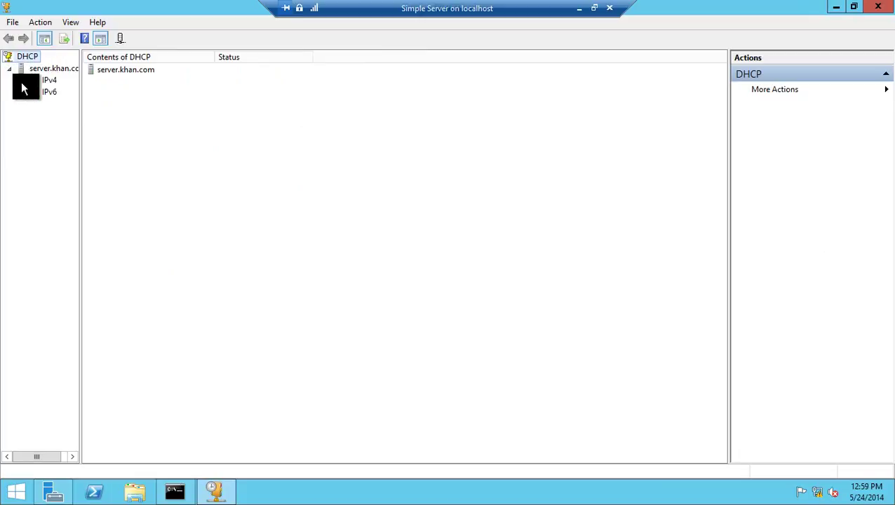
left_click(21, 80)
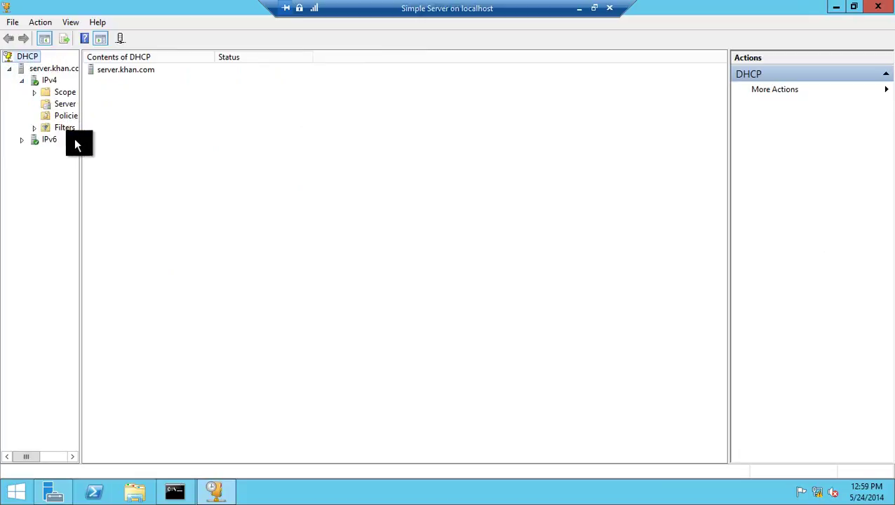
left_click_drag(79, 141, 128, 143)
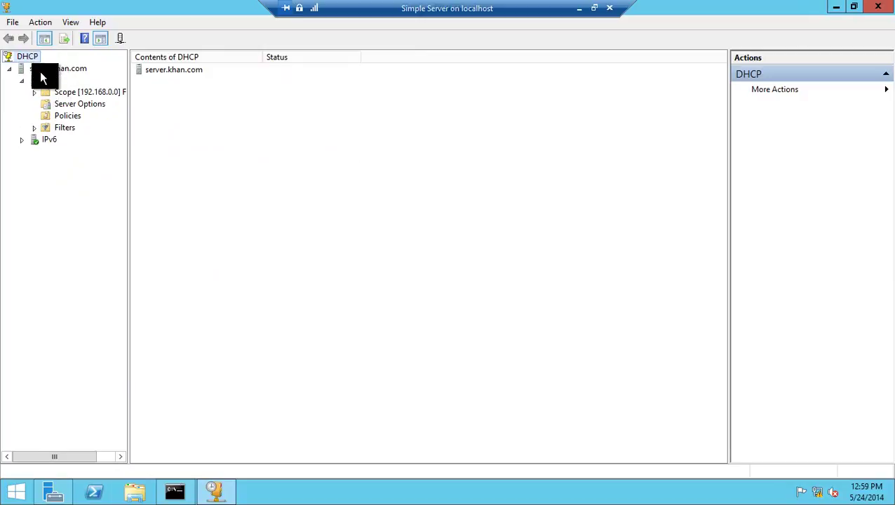
- Examine the option classes and DHCP standard option names in the IPv4 predefined options, cancel without changes and close the DHCP console
right_click(40, 74)
left_click(99, 227)
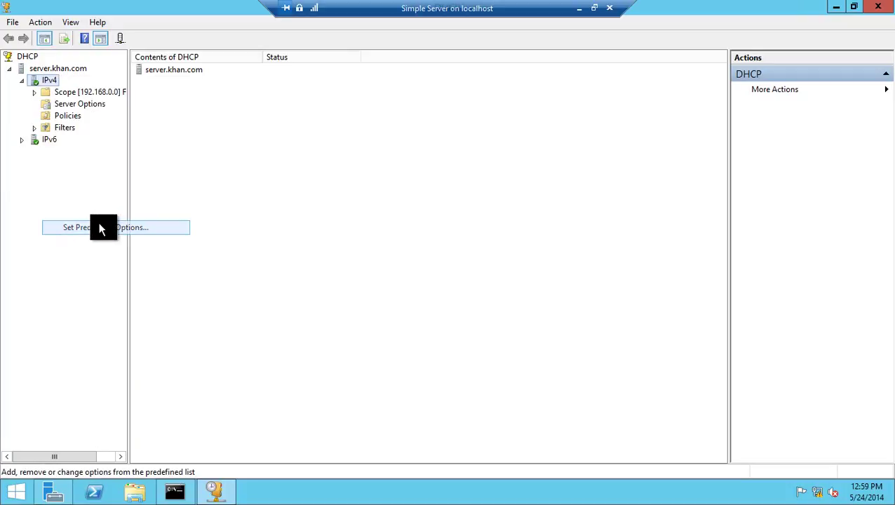
left_click(186, 83)
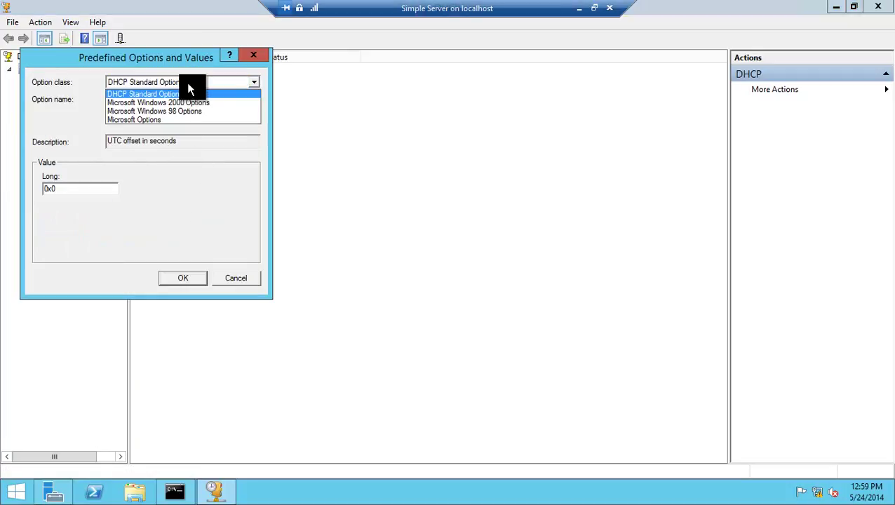
left_click(186, 82)
left_click(182, 95)
left_click(182, 95)
left_click(183, 97)
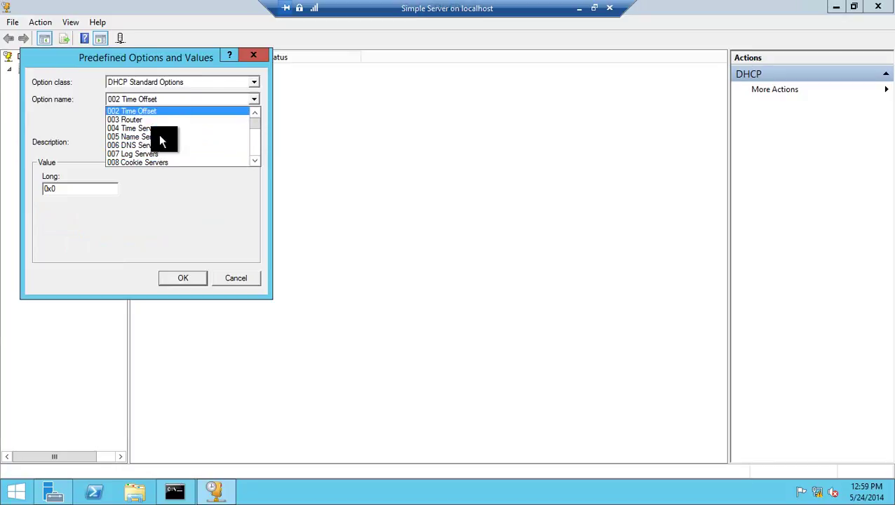
left_click(193, 194)
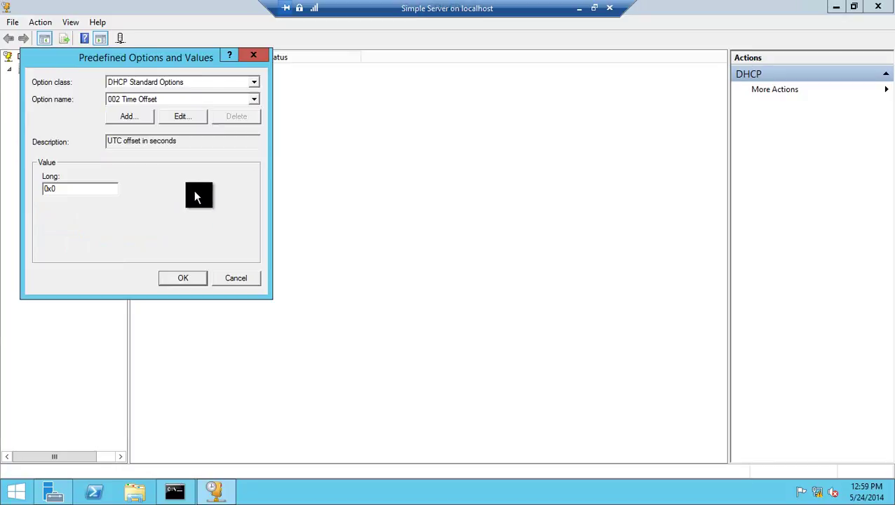
left_click(200, 81)
left_click(225, 275)
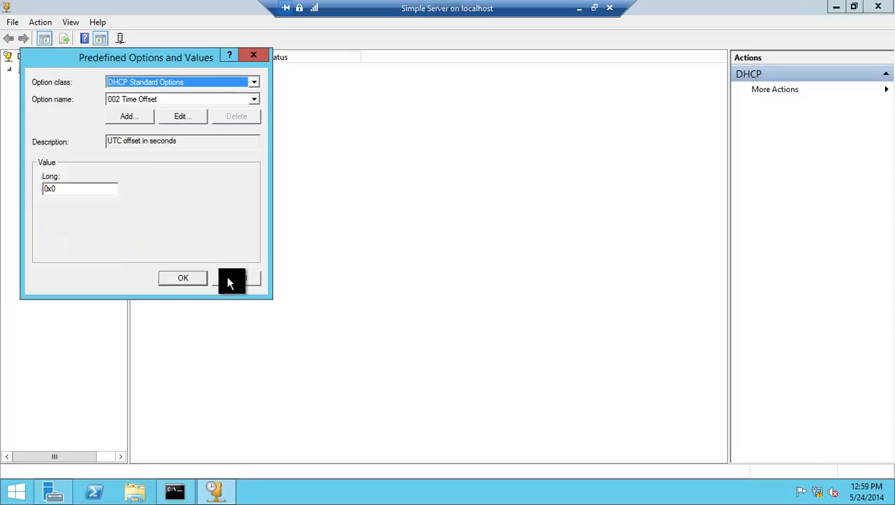
left_click(225, 276)
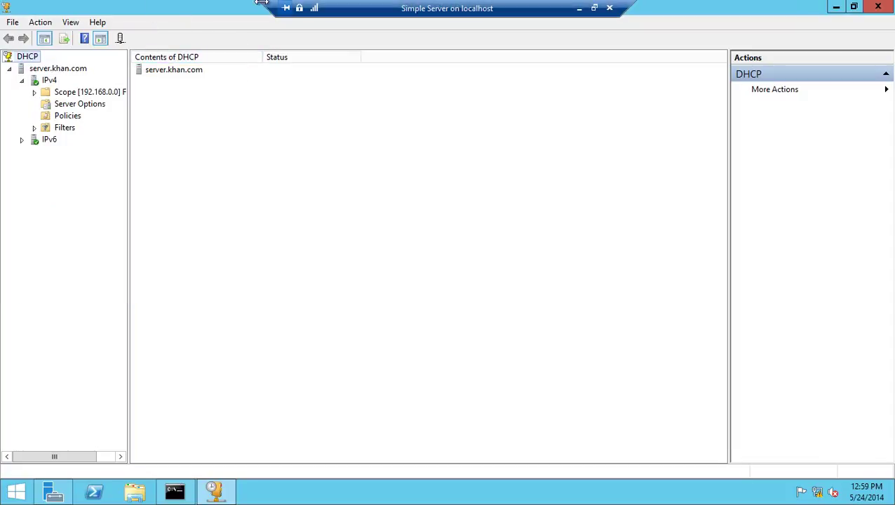
left_click(877, 8)
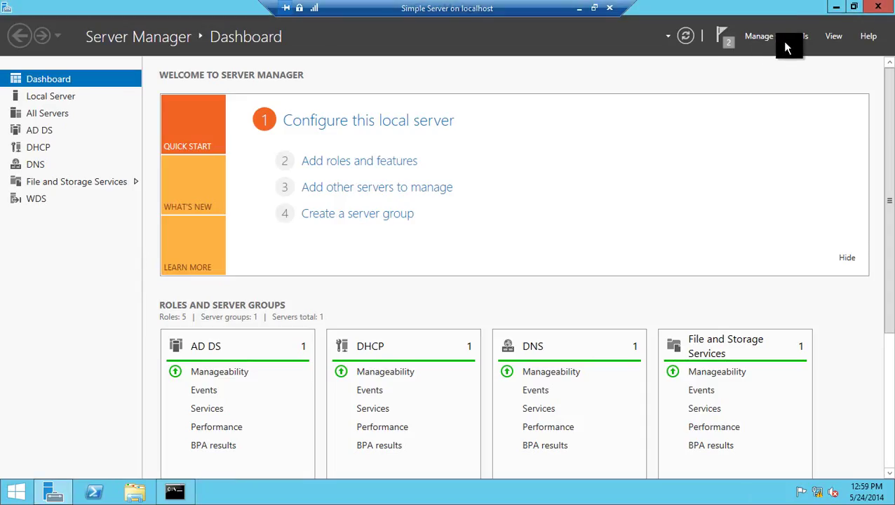
- Open the Windows Deployment Services console and add the local computer as a WDS server
left_click(795, 38)
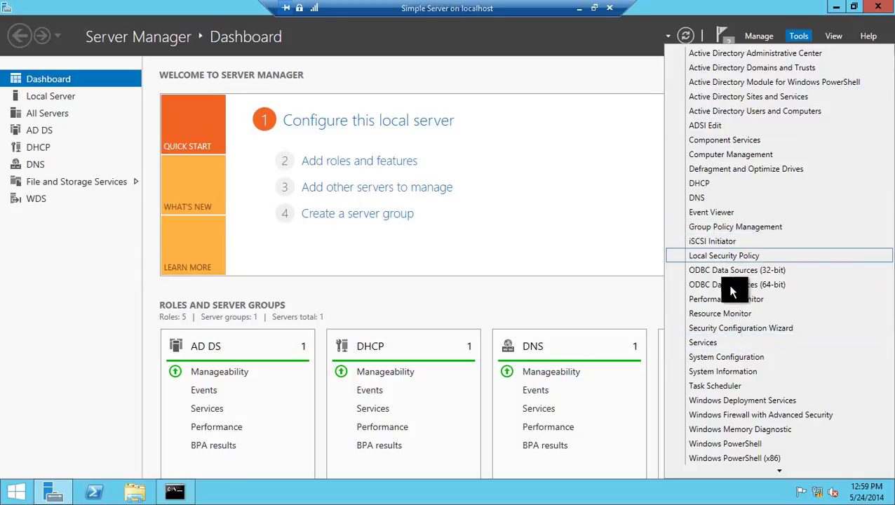
left_click(721, 401)
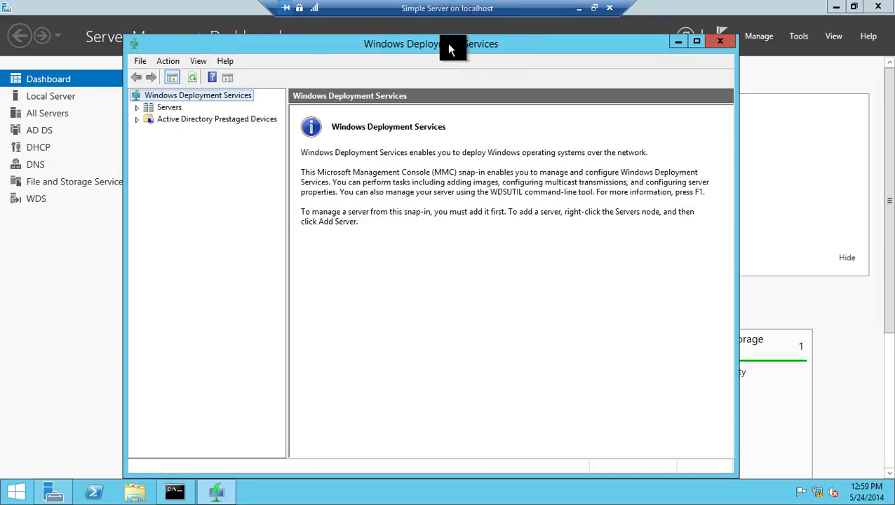
left_click(138, 108)
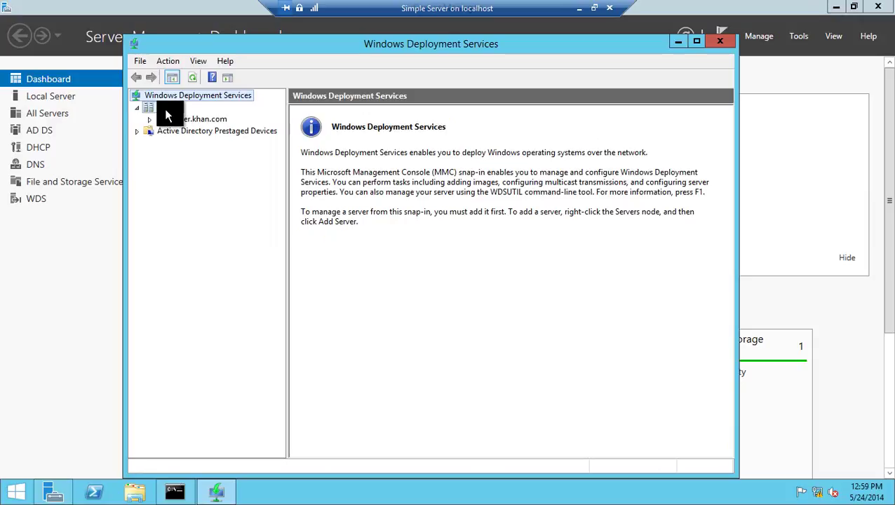
right_click(166, 109)
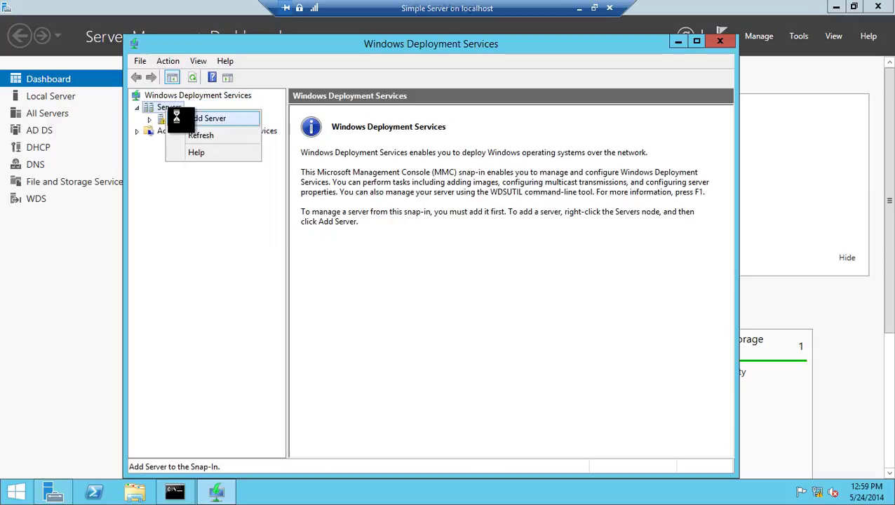
left_click(177, 118)
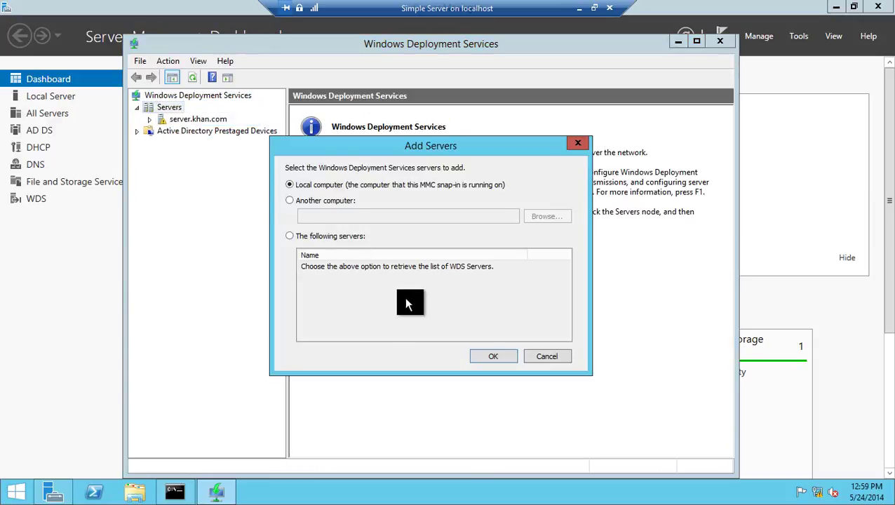
left_click(475, 353)
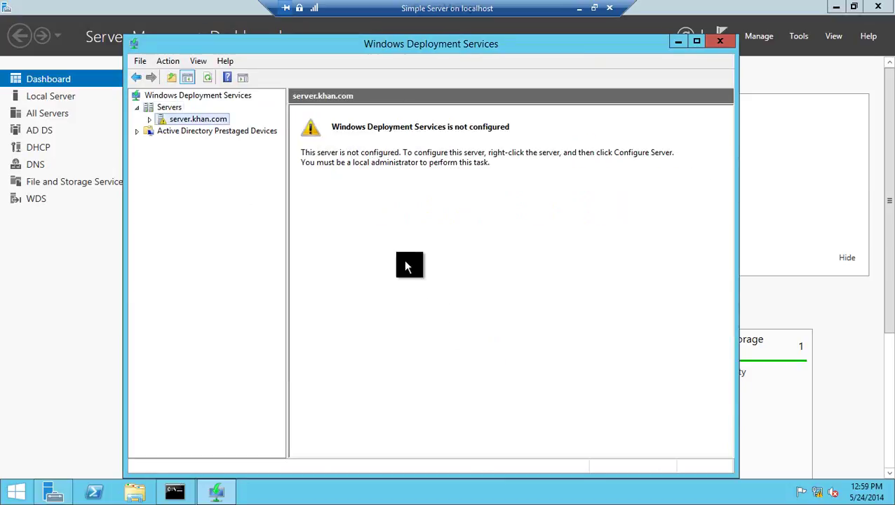
- Start configuring the WDS server server.khan.com and accept the Integrated with Active Directory install option
right_click(197, 119)
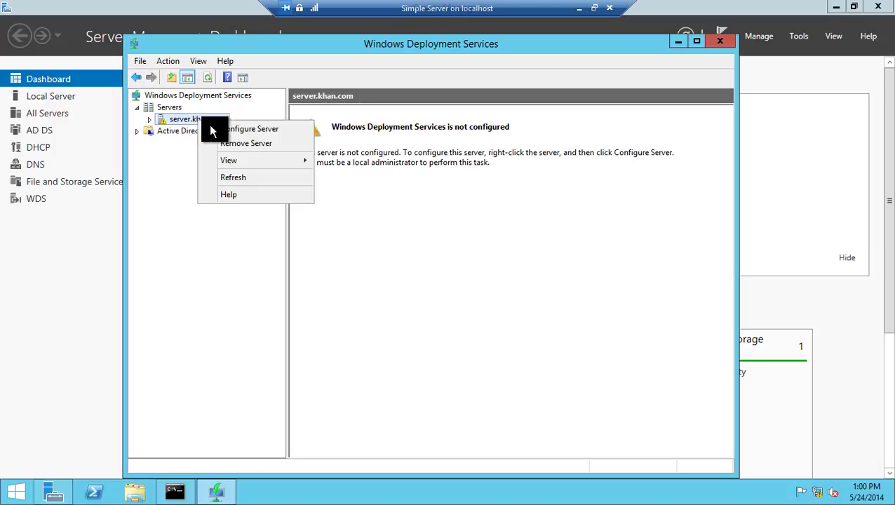
left_click(219, 131)
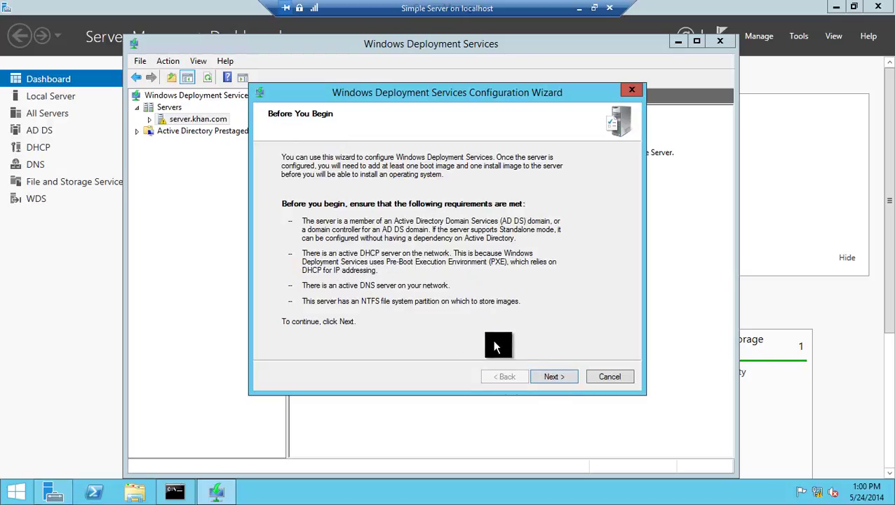
left_click(539, 381)
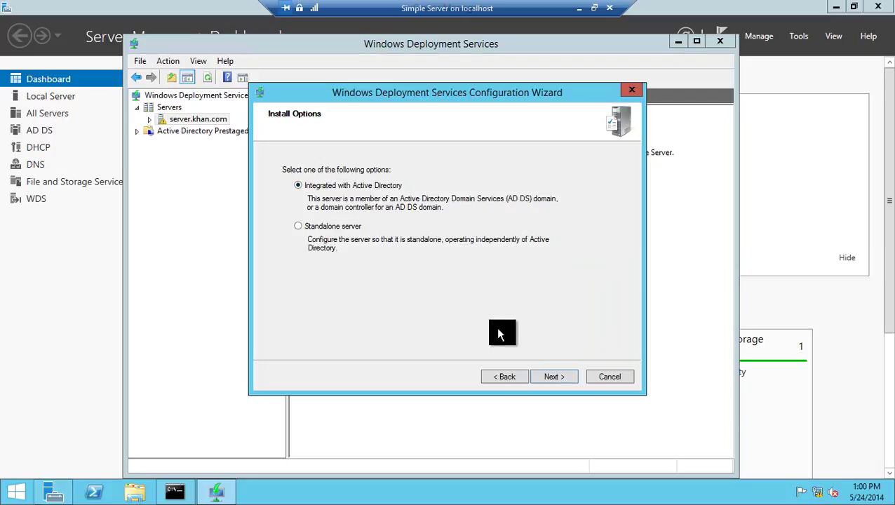
left_click(547, 376)
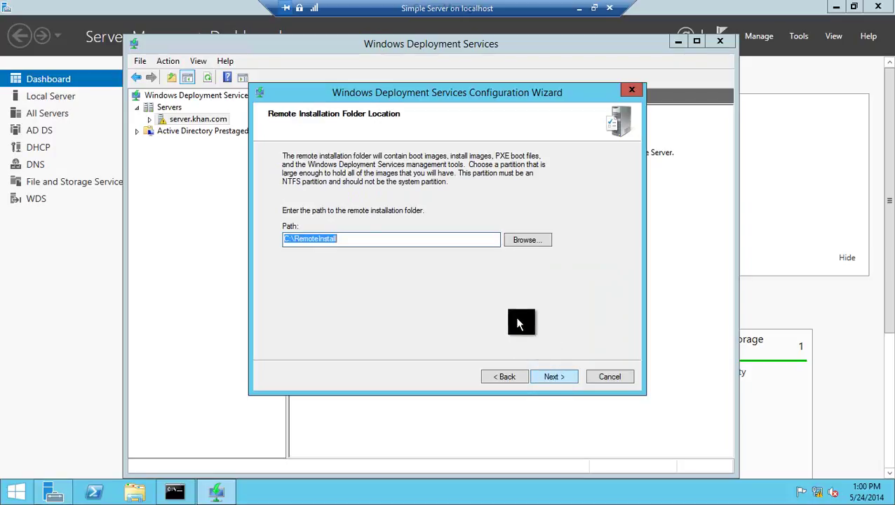
- Keep C:\RemoteInstall as the remote installation folder and agree to store it on the system volume
left_click(457, 239)
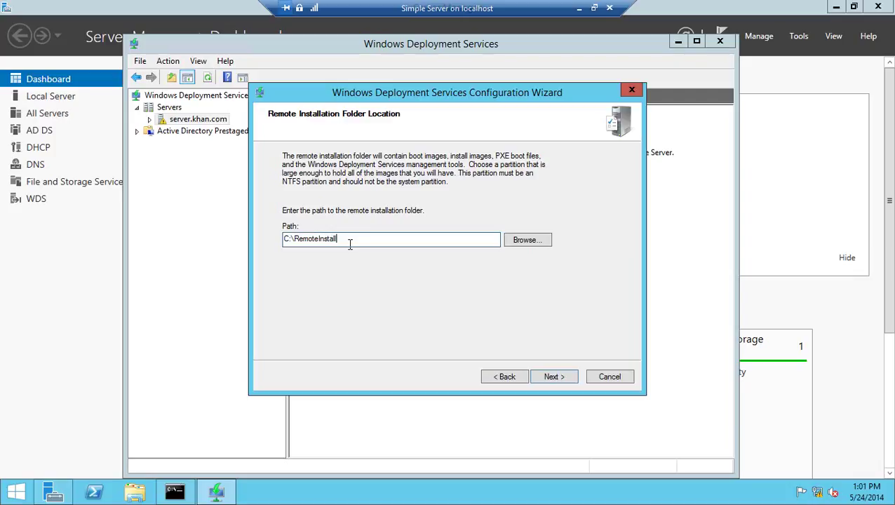
left_click_drag(342, 242, 282, 239)
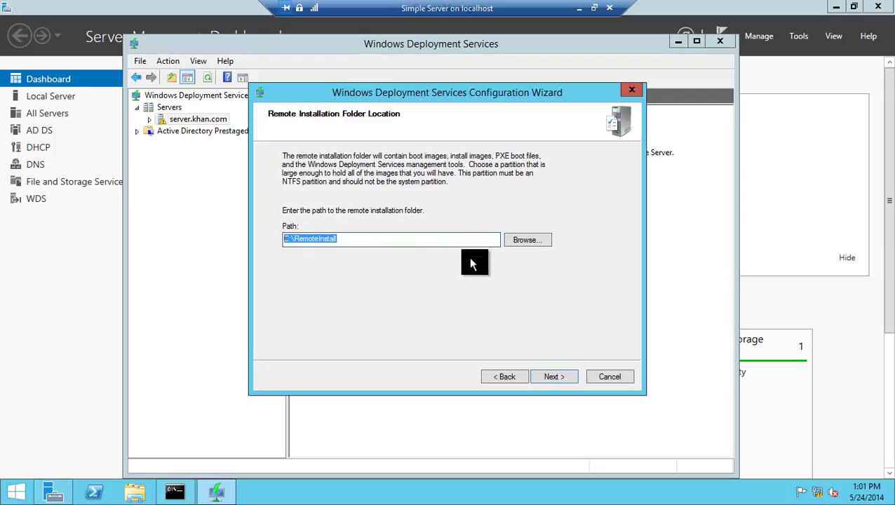
left_click(560, 376)
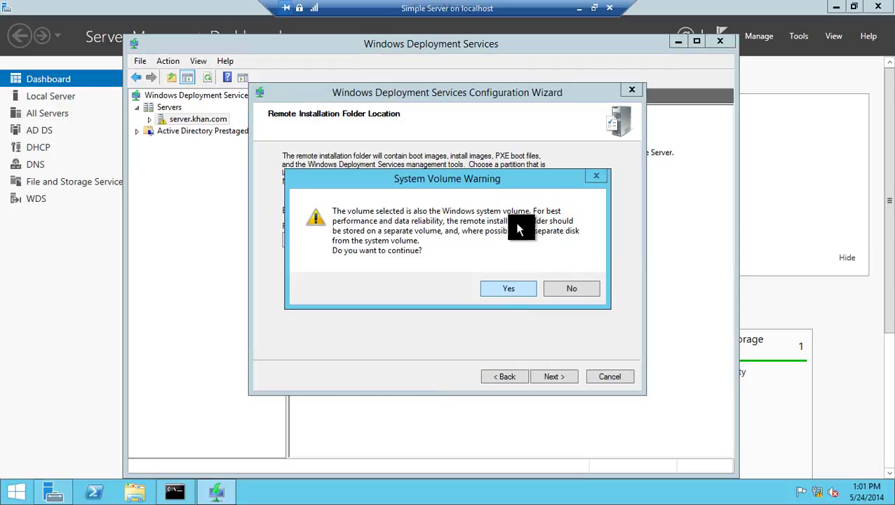
left_click(513, 288)
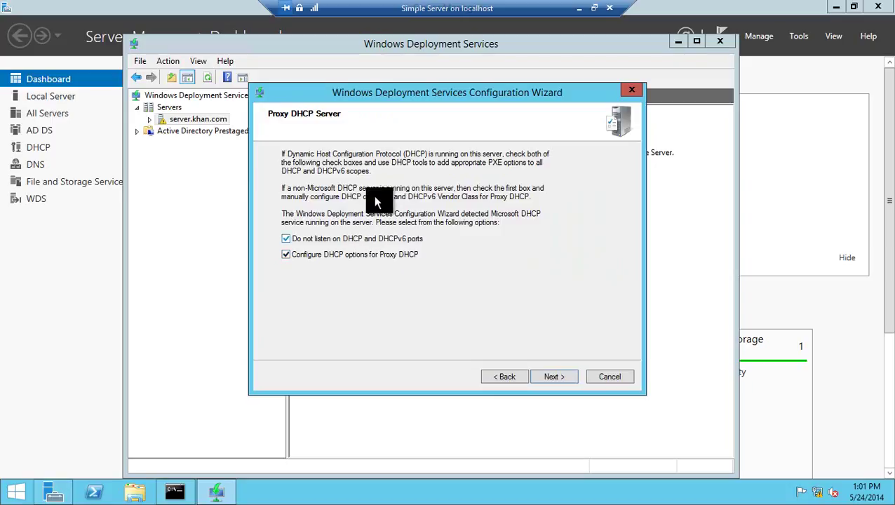
- Keep both proxy DHCP options enabled, set PXE to respond to all known and unknown client computers, and finish the WDS configuration
left_click(545, 378)
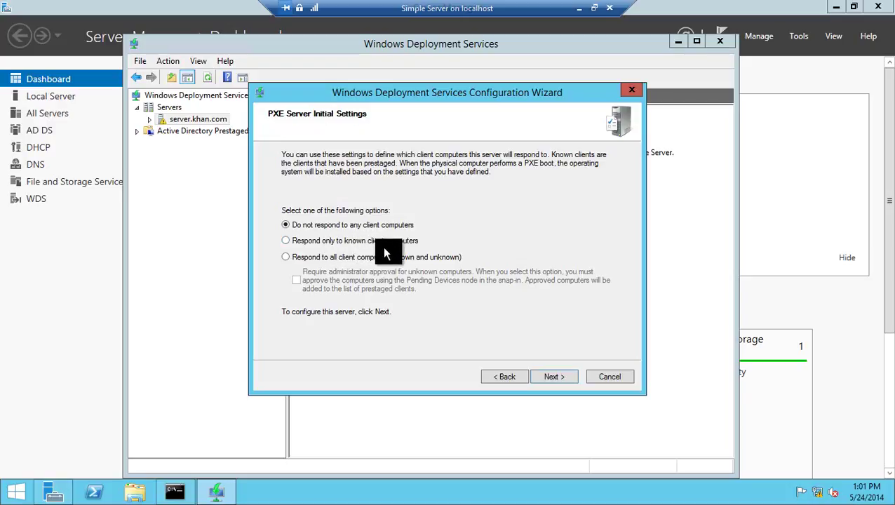
left_click(326, 259)
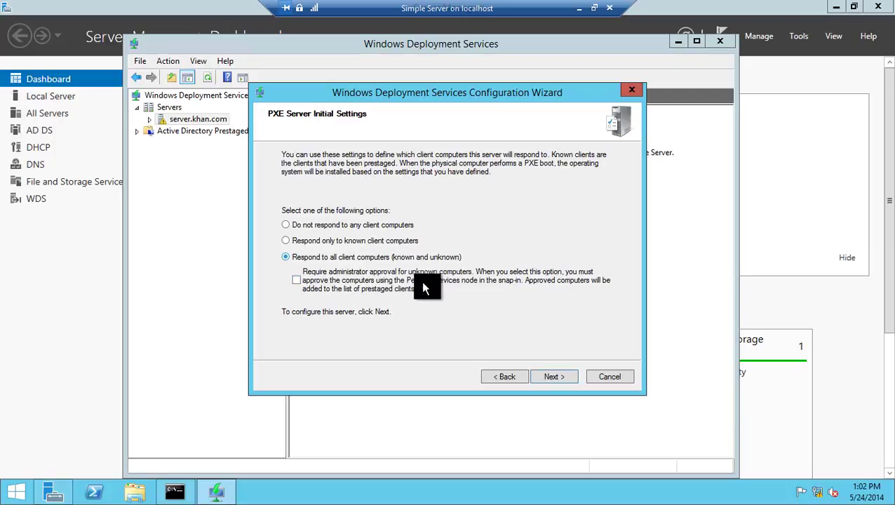
left_click(549, 375)
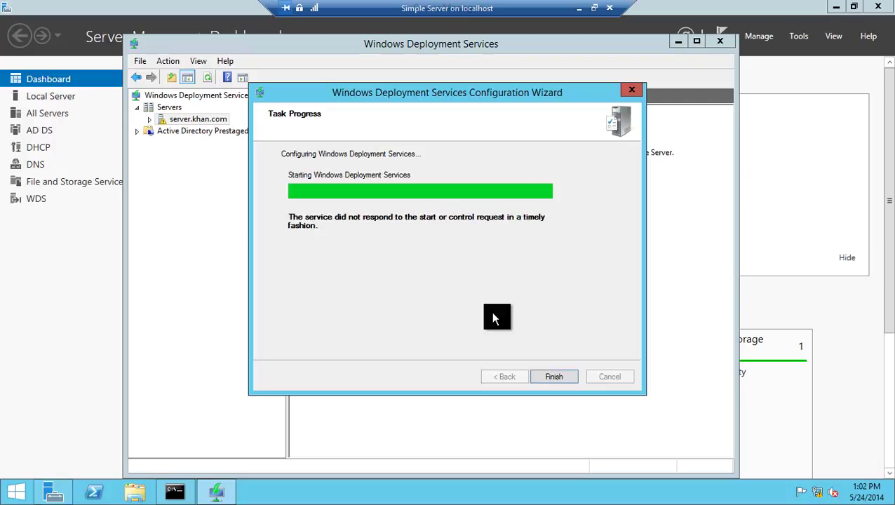
left_click(552, 378)
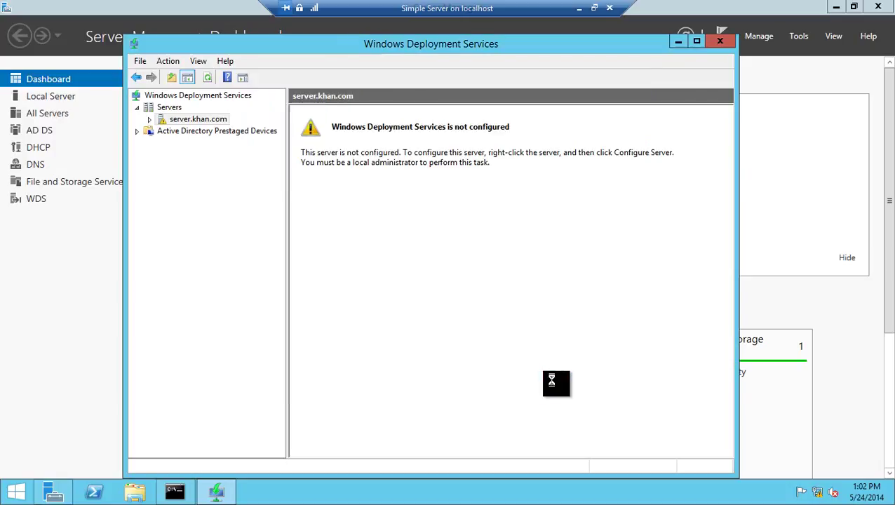
- Start the Windows Deployment Services service on server.khan.com and acknowledge the message
right_click(168, 126)
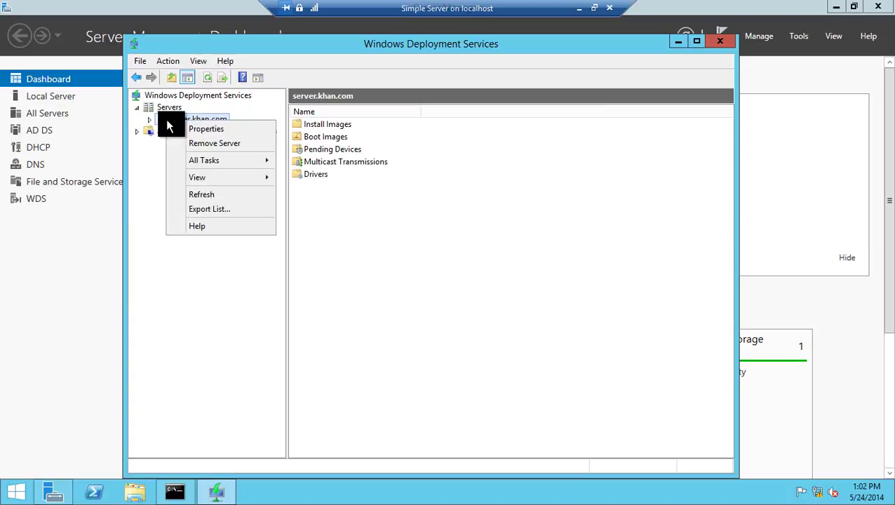
mouse_move(230, 164)
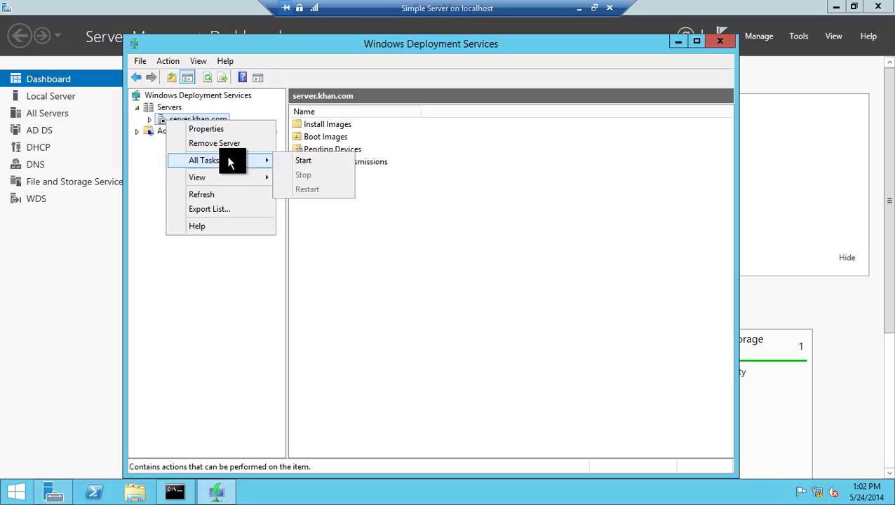
left_click(284, 163)
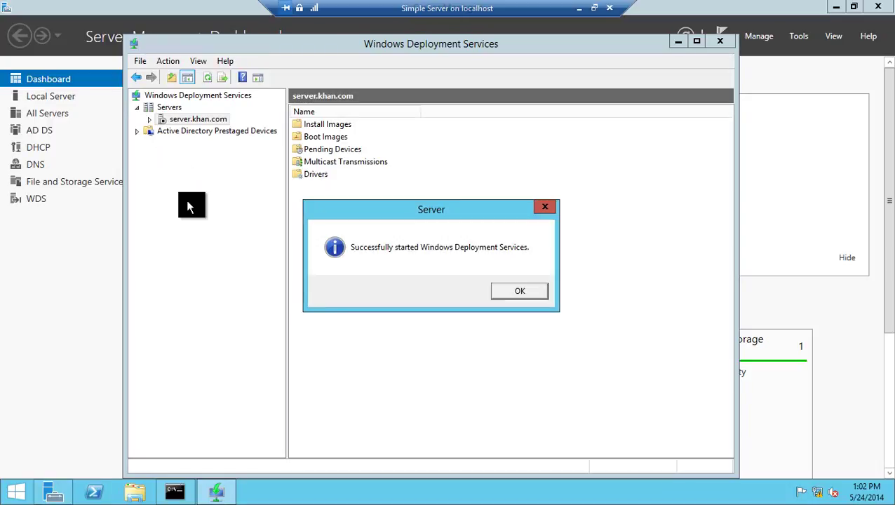
left_click(509, 290)
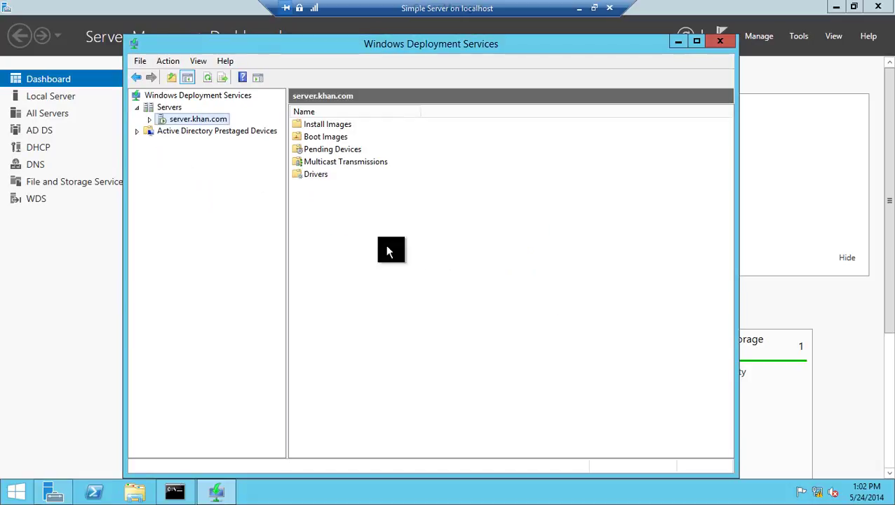
- Start adding an install image under server.khan.com and create an image group named For Domain's Clients for it
left_click(149, 120)
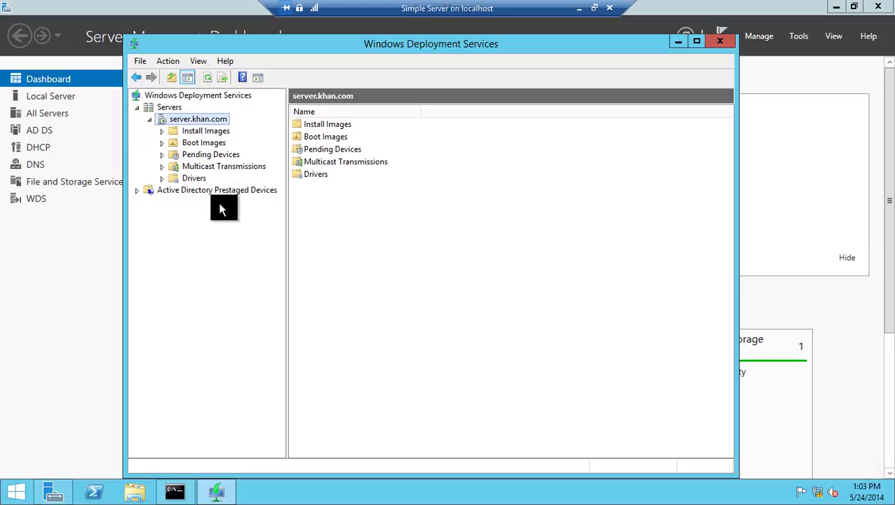
left_click(209, 132)
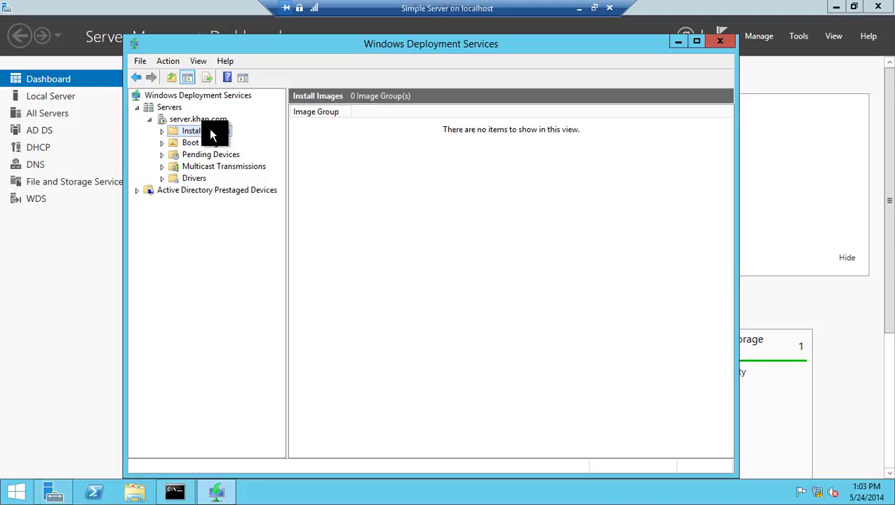
right_click(209, 130)
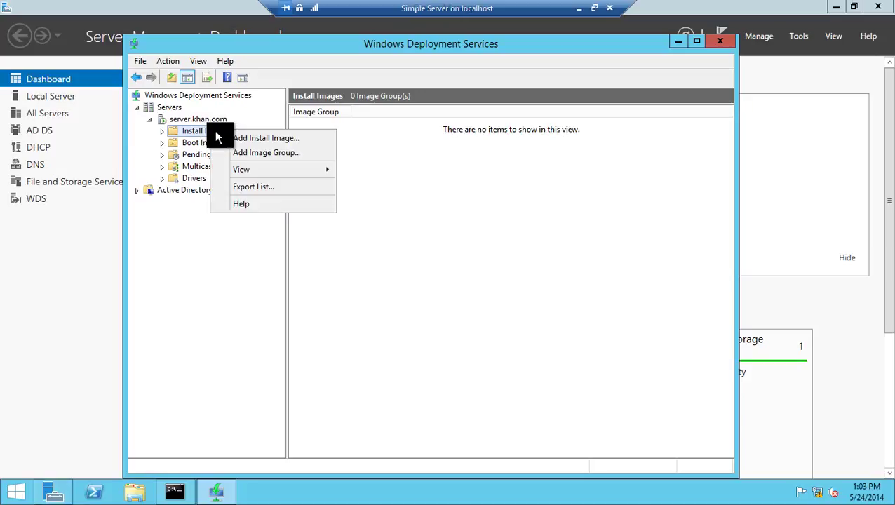
left_click(241, 138)
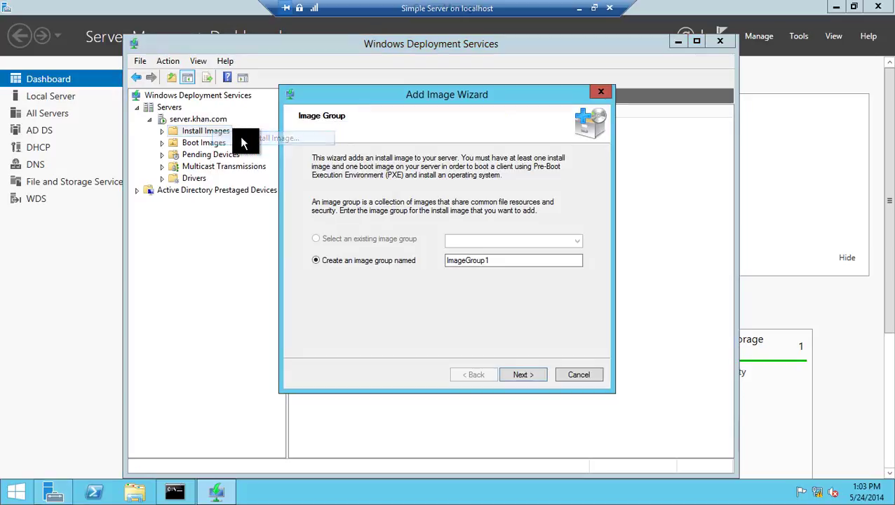
left_click(507, 259)
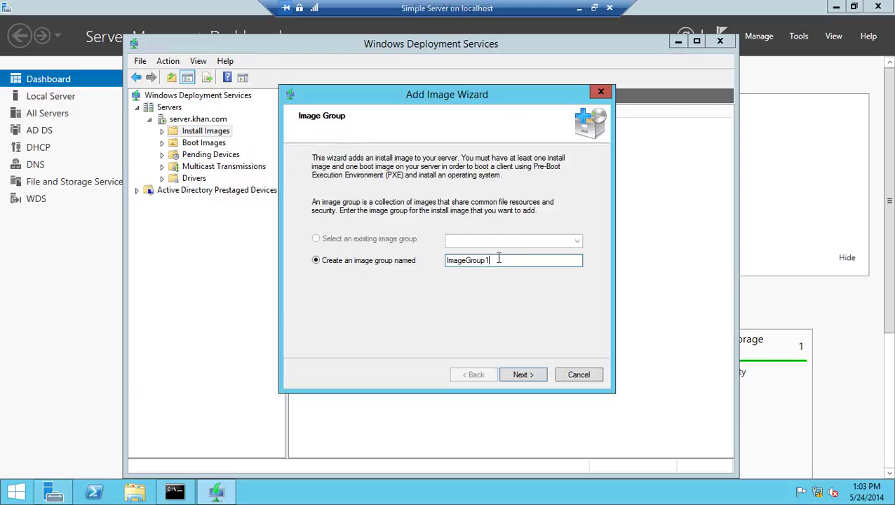
left_click(413, 265)
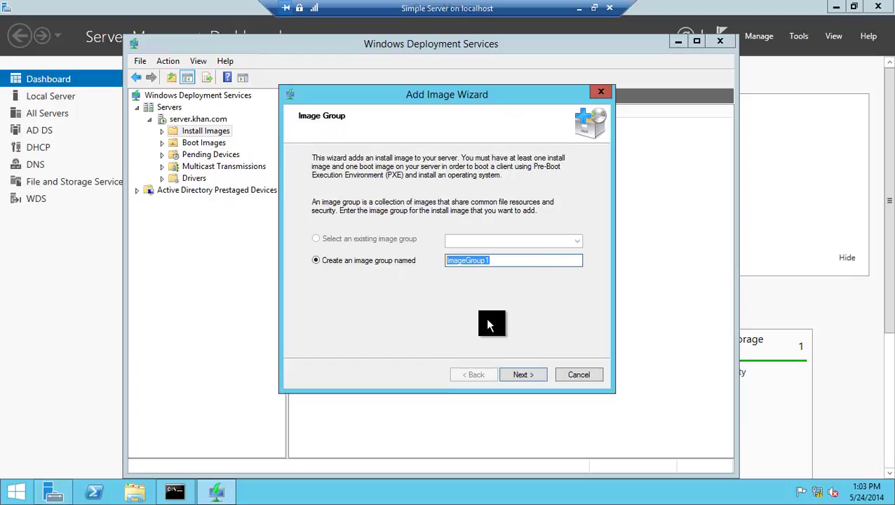
type("For Domain")
type(" C")
key("BackSpace")
key("BackSpace")
type("'s Client")
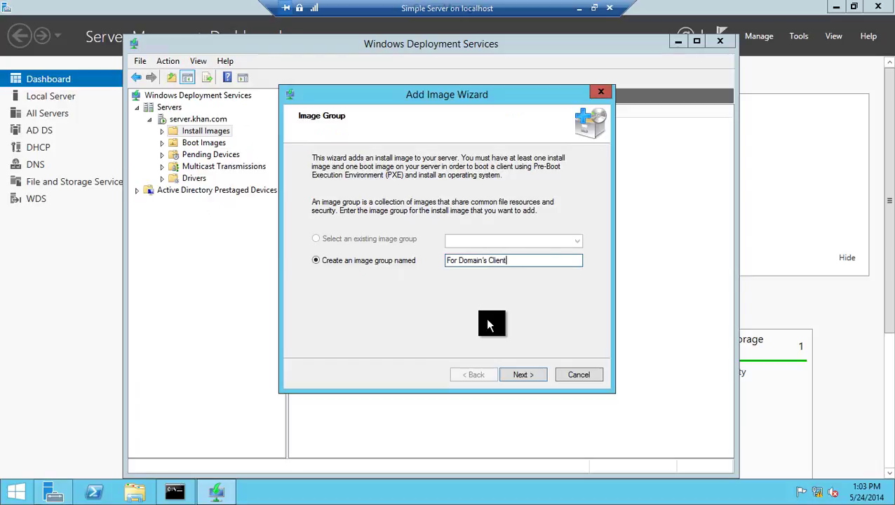
type("s")
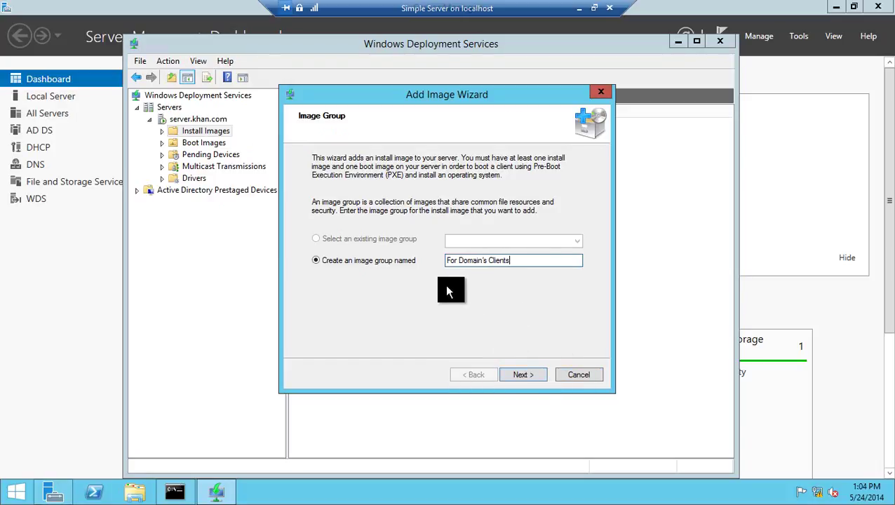
left_click(517, 372)
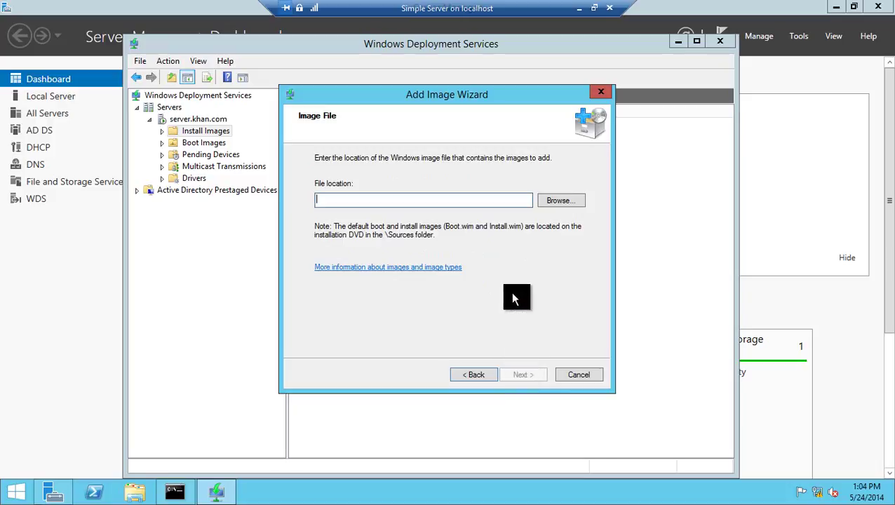
- Leave the image file selection, switch to Hyper-V Manager on the host and open the DVD drive settings of the Simple Server virtual machine
left_click(551, 204)
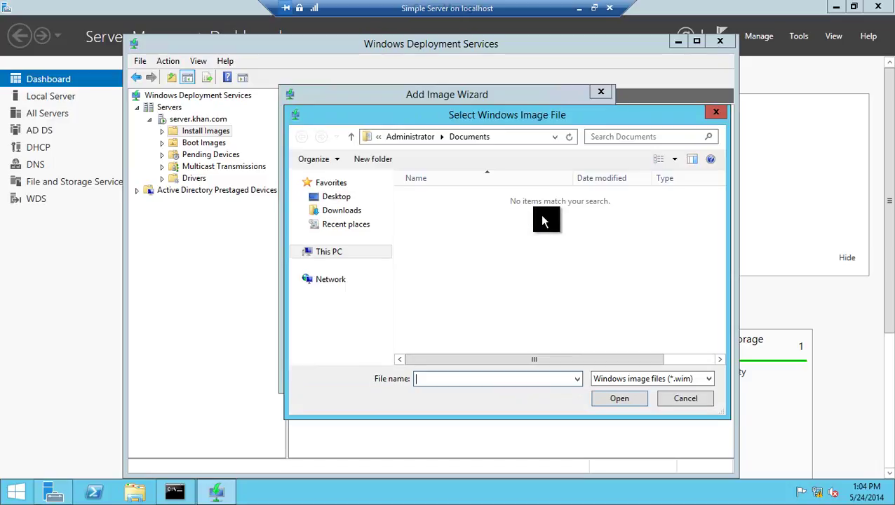
key("Escape")
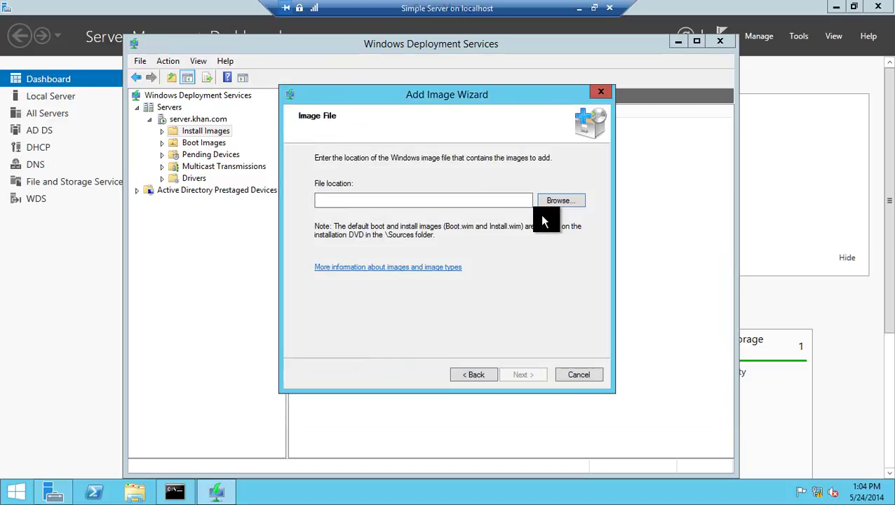
left_click(580, 8)
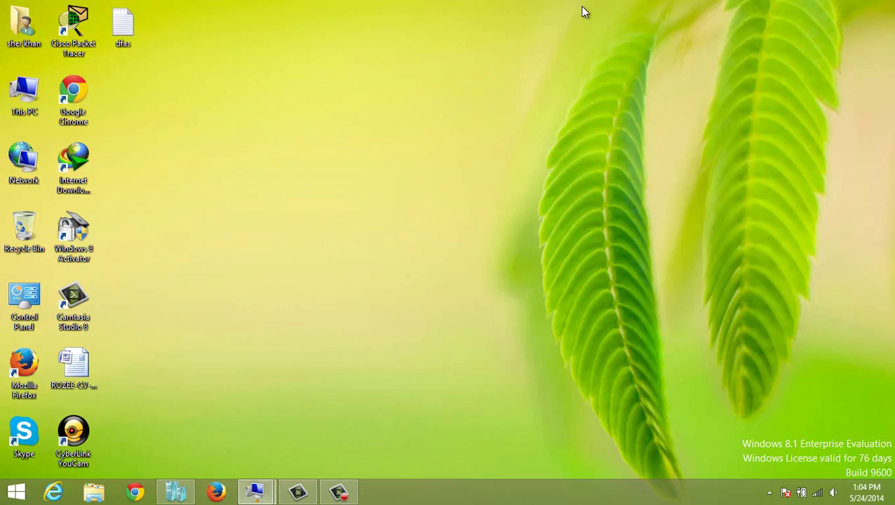
left_click(186, 491)
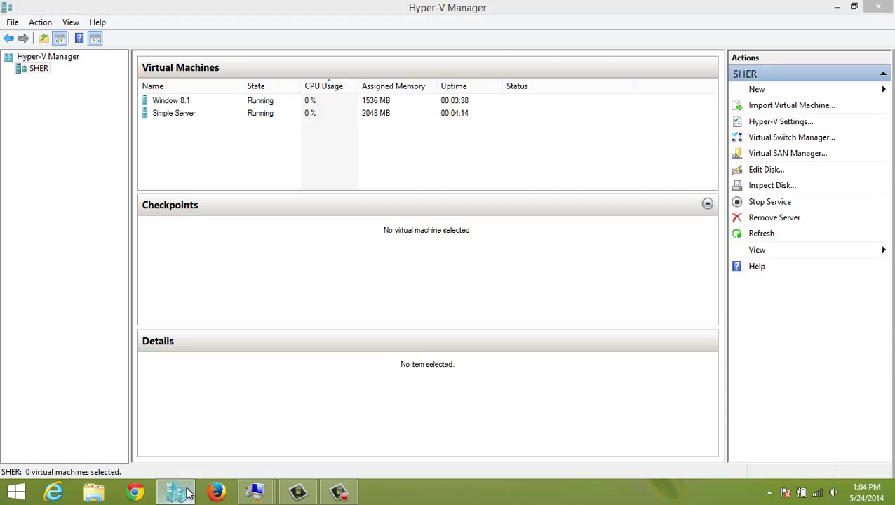
right_click(188, 489)
left_click(245, 114)
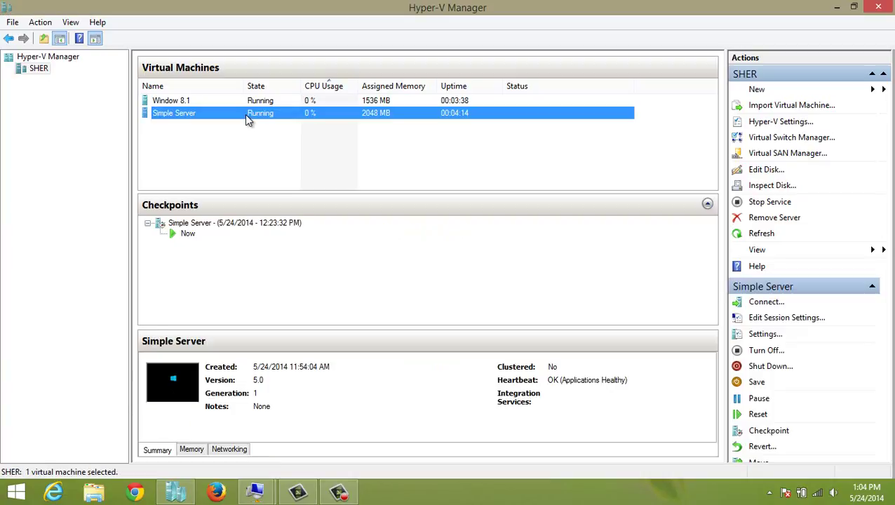
right_click(253, 116)
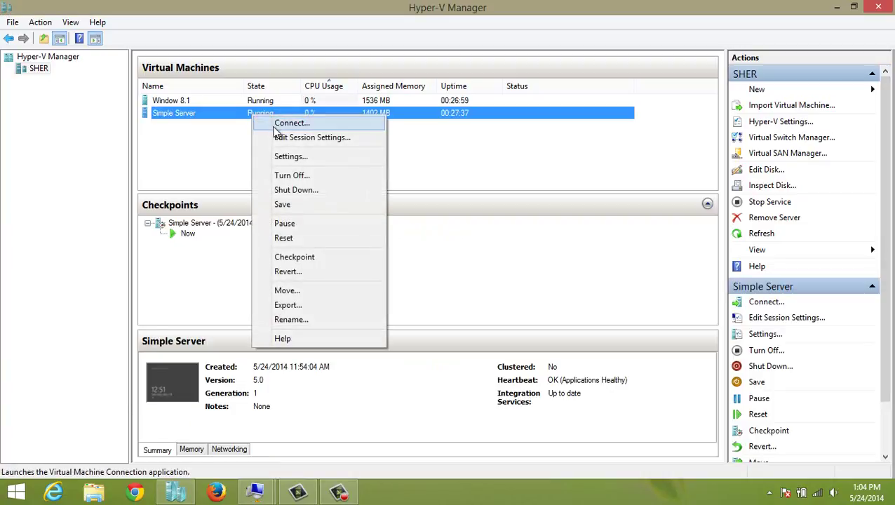
left_click(288, 155)
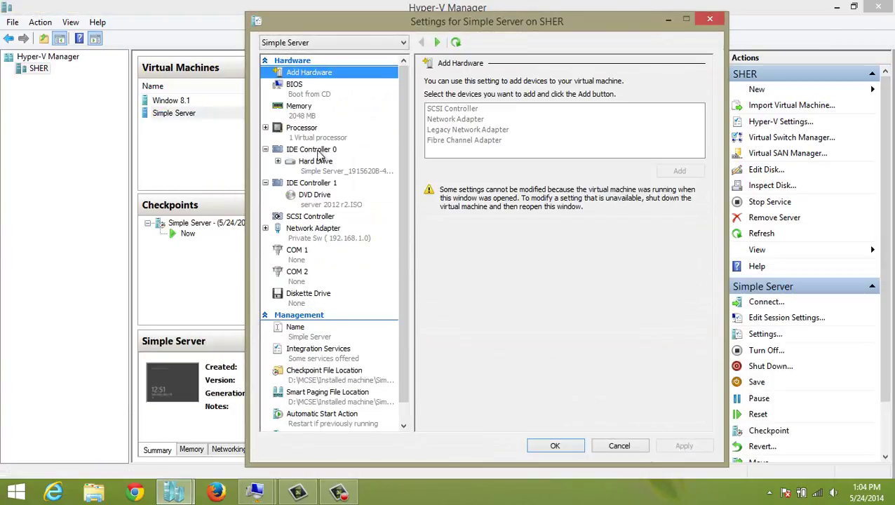
left_click(313, 200)
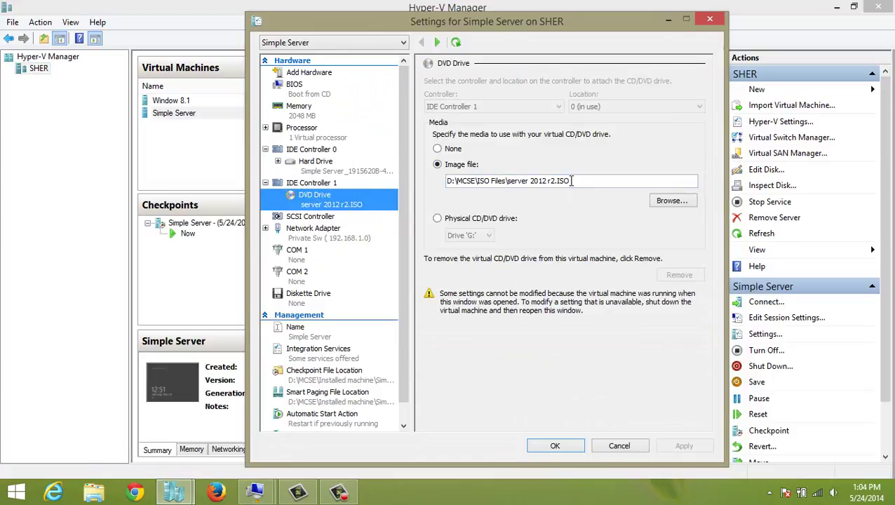
left_click_drag(570, 181, 510, 182)
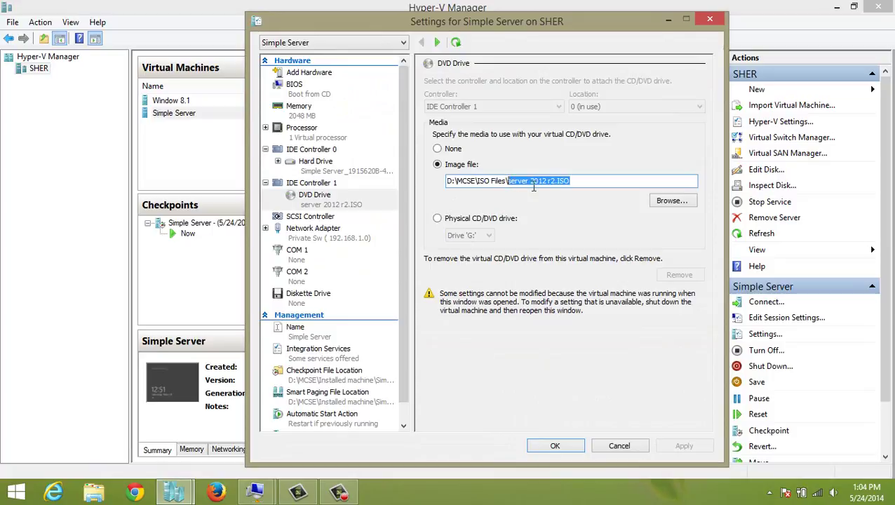
- Attach win8.1 enterprise.ISO from the win8.1 enterprize folder to the virtual machine's DVD drive and apply the settings
left_click(658, 202)
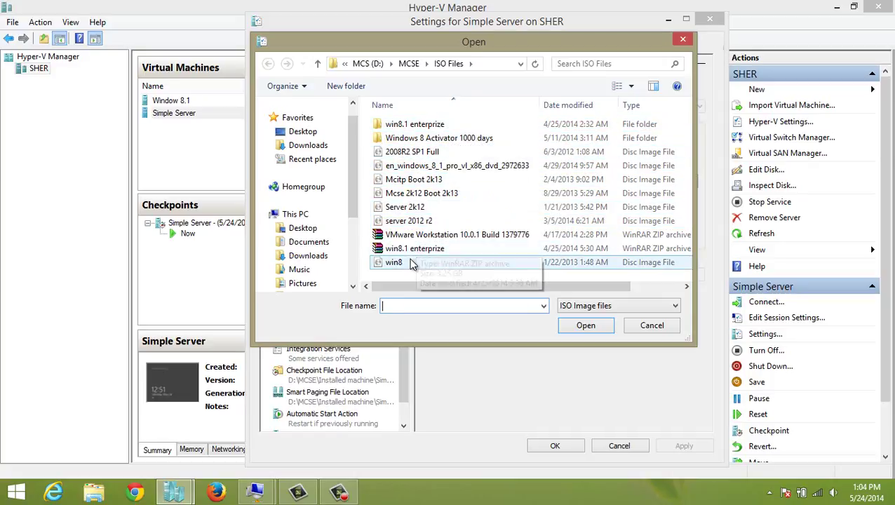
left_click(433, 126)
double_click(429, 126)
left_click(429, 125)
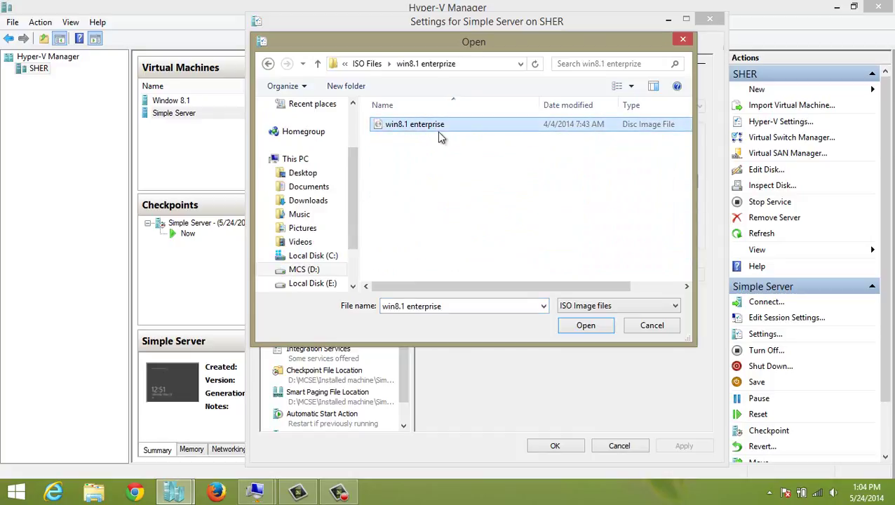
left_click(586, 326)
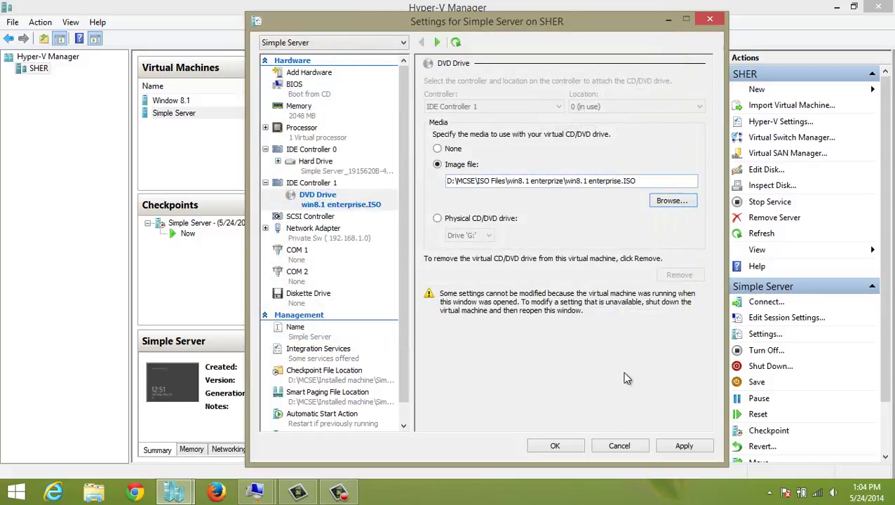
left_click(681, 446)
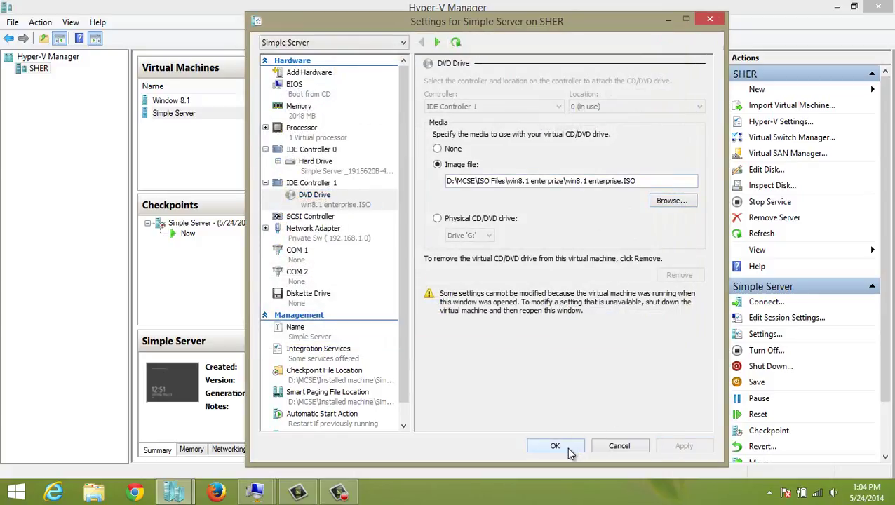
left_click(555, 446)
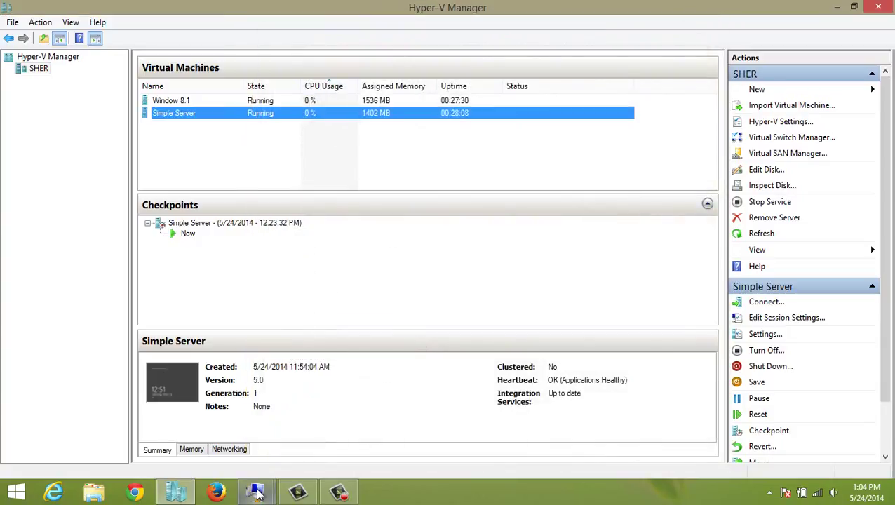
- Return to the Simple Server virtual machine and select install.wim from the DVD drive's sources folder as the image file
mouse_move(256, 491)
left_click(236, 430)
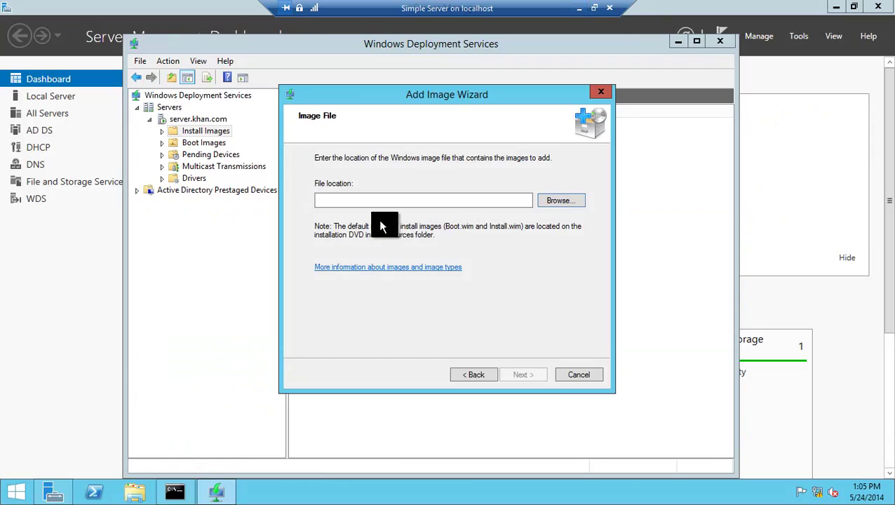
left_click(552, 200)
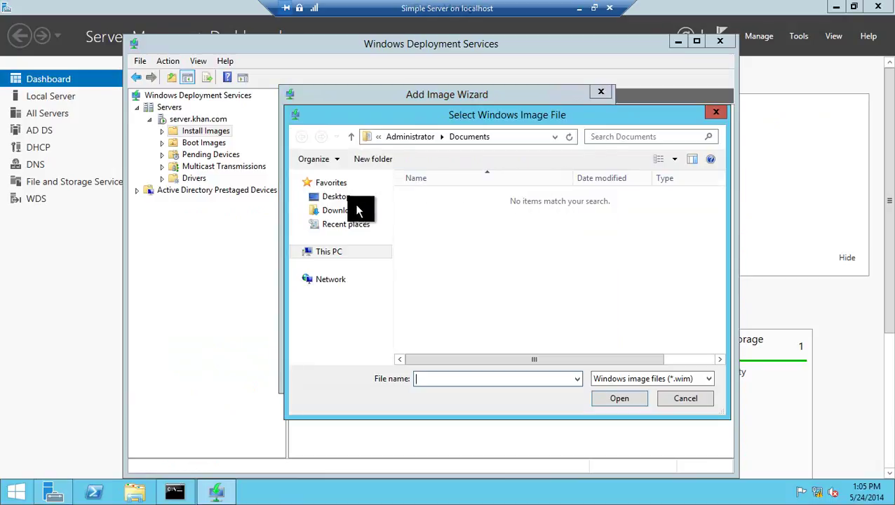
left_click(334, 253)
scroll(710, 245, "down", 2)
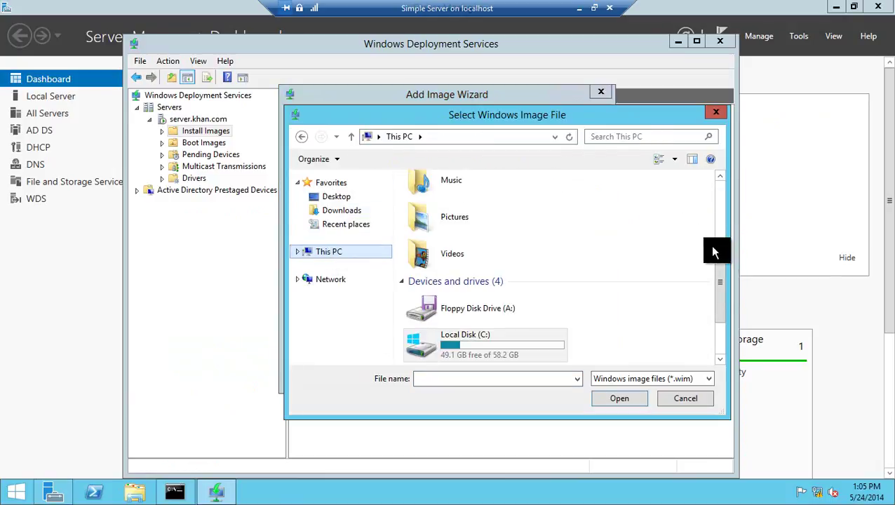
left_click_drag(722, 300, 723, 334)
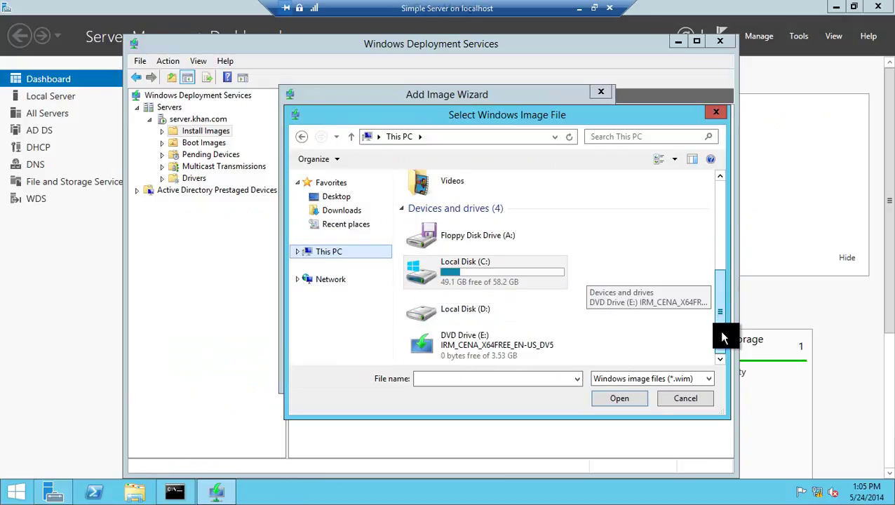
double_click(506, 343)
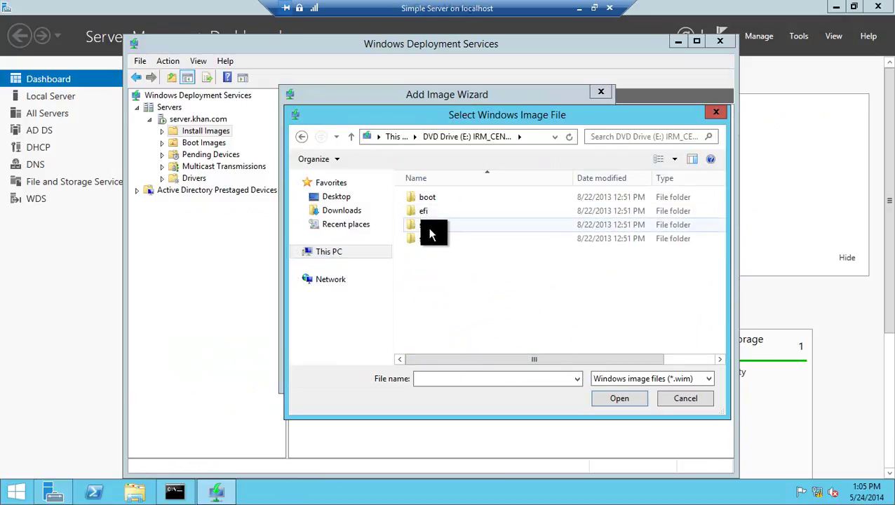
double_click(430, 226)
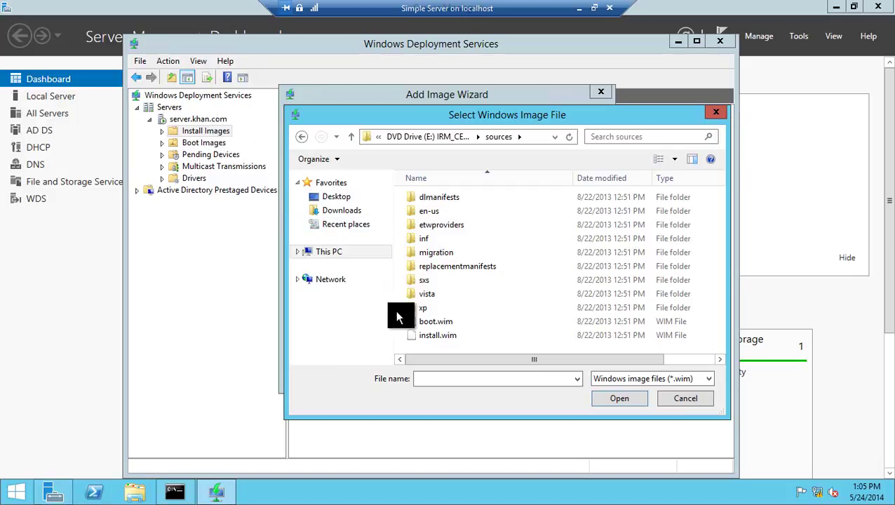
left_click(423, 337)
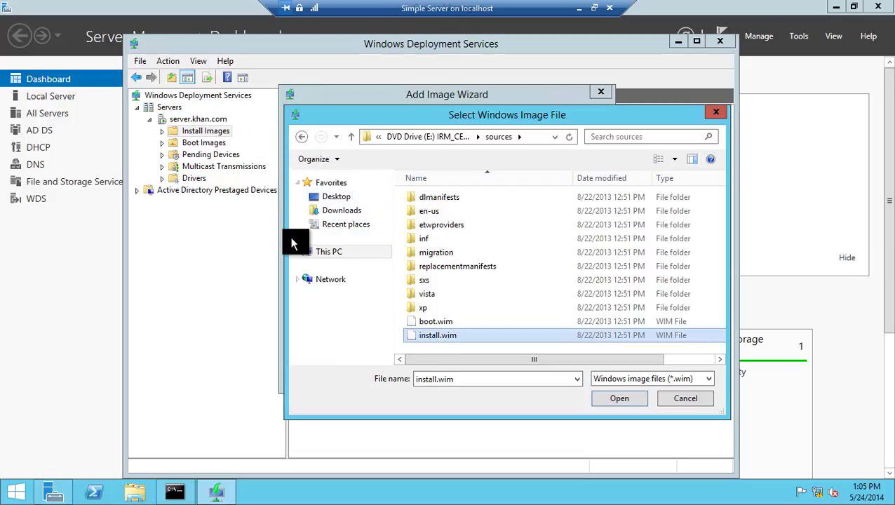
left_click(621, 401)
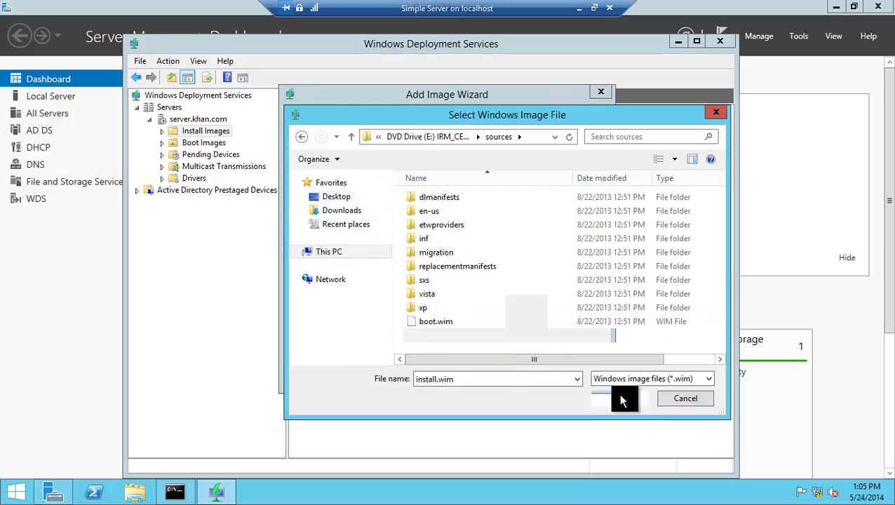
- Add the Windows 8.1 Enterprise Evaluation image to the For Domain's Clients group, keeping its default name and description
left_click(522, 375)
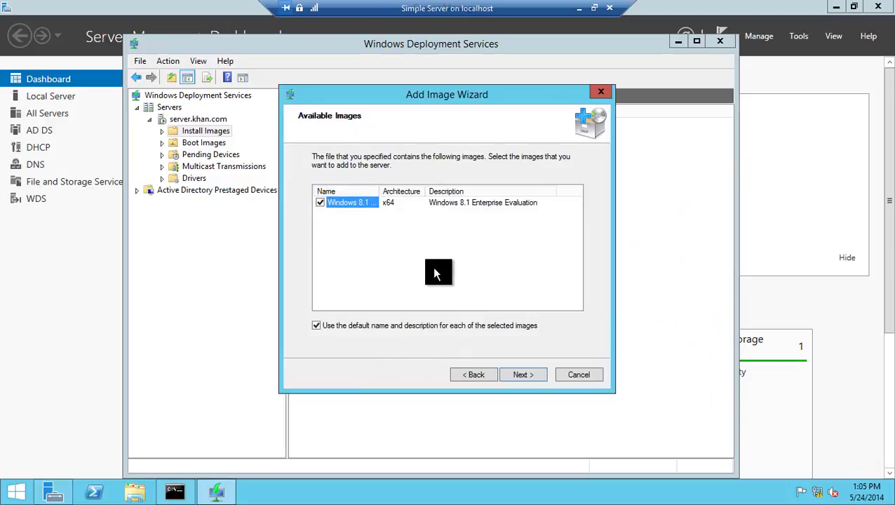
left_click(513, 377)
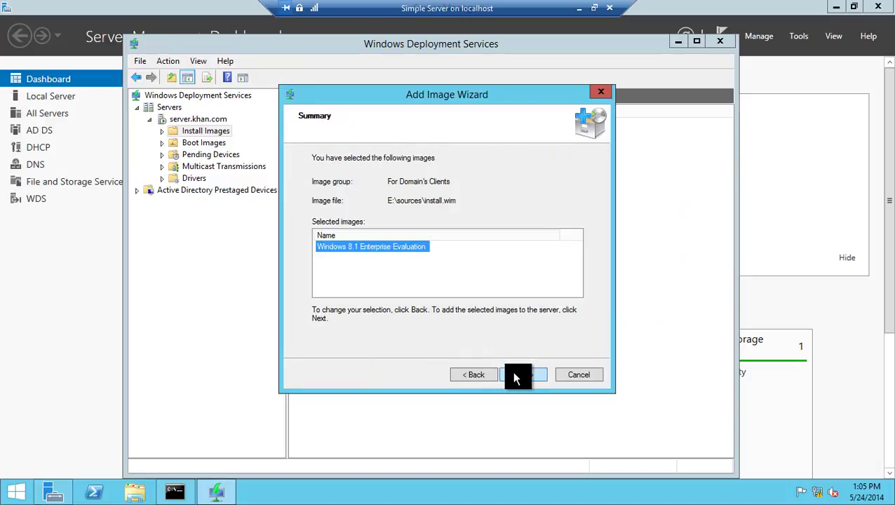
left_click(512, 378)
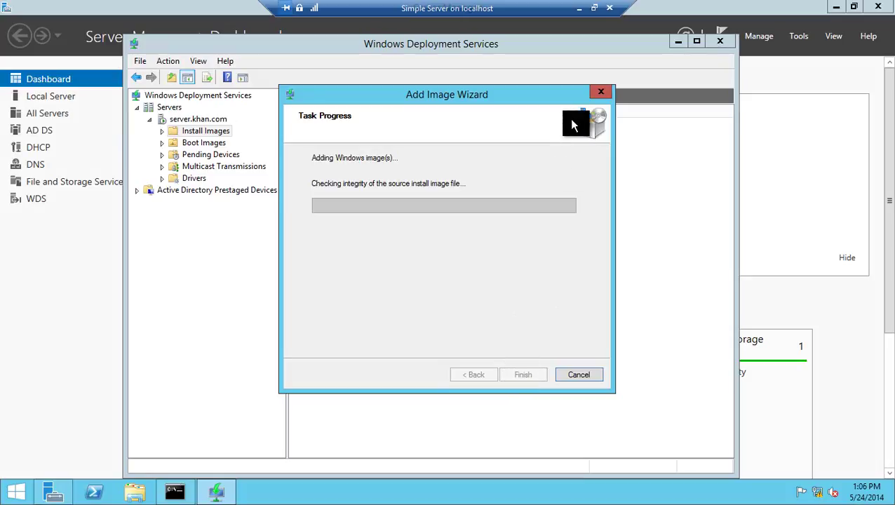
left_click(578, 14)
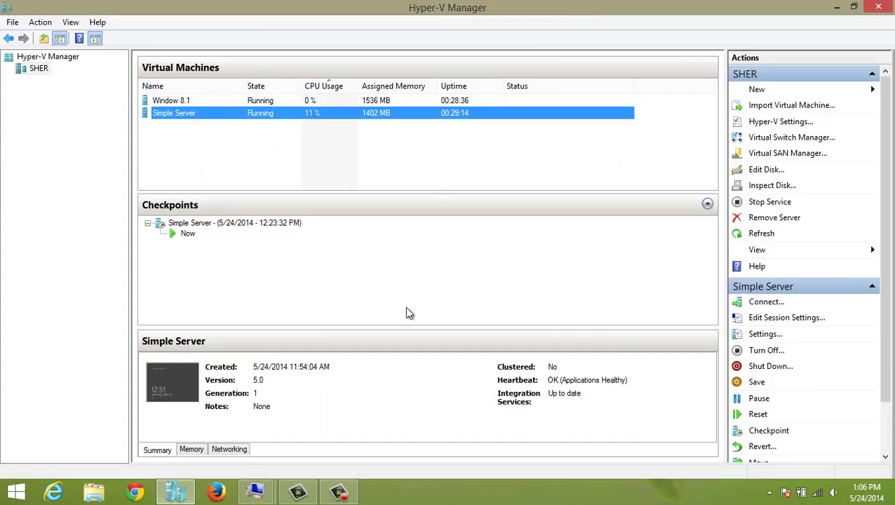
left_click(339, 491)
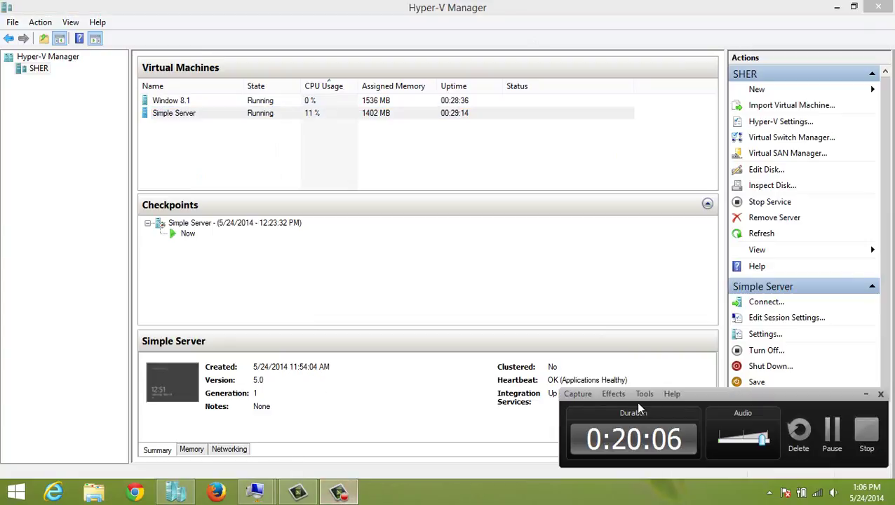
left_click(832, 430)
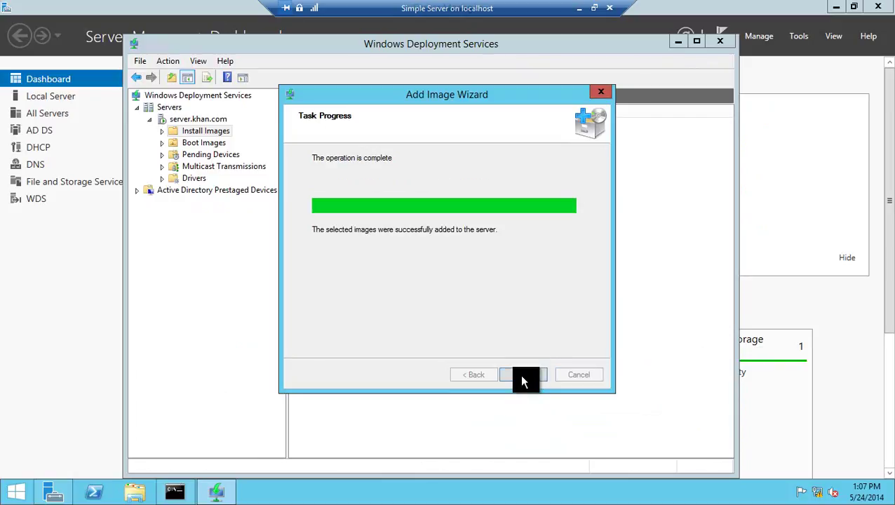
- Finish the image wizard and widen the Image Name column of the For Domain's Clients group to fit the full name
left_click(523, 376)
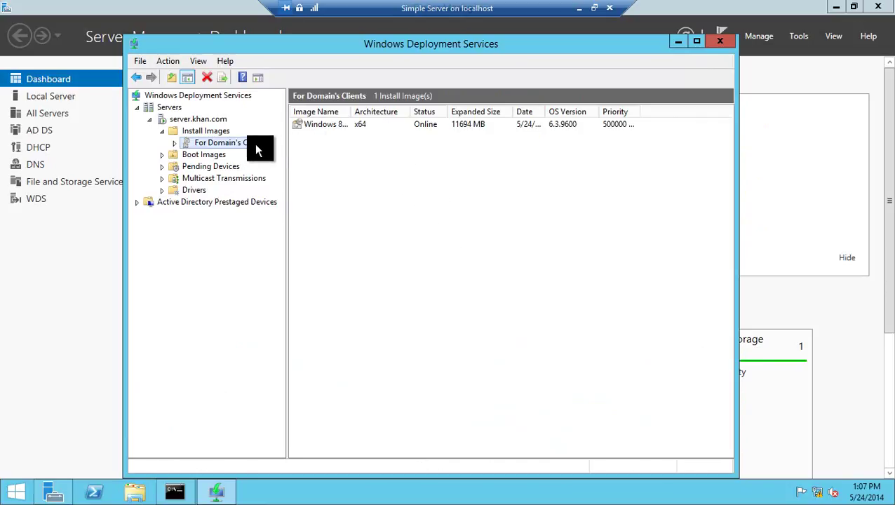
double_click(351, 112)
left_click(351, 111)
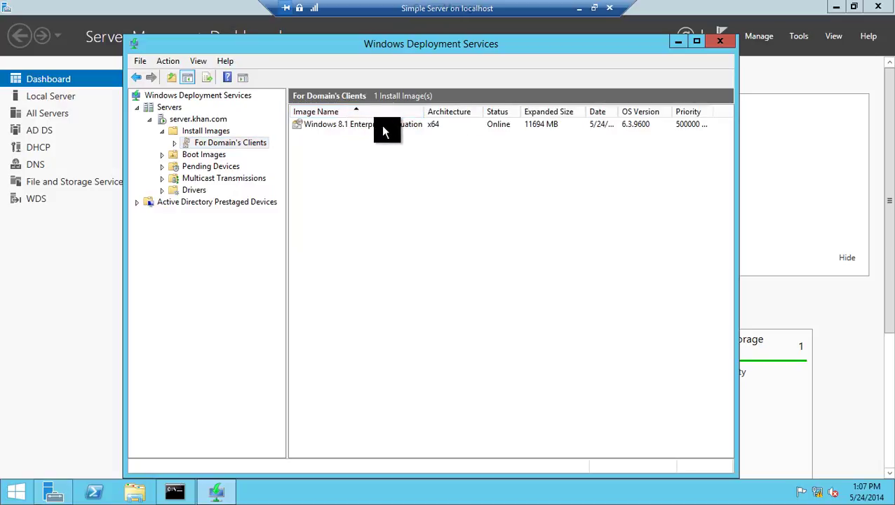
right_click(204, 142)
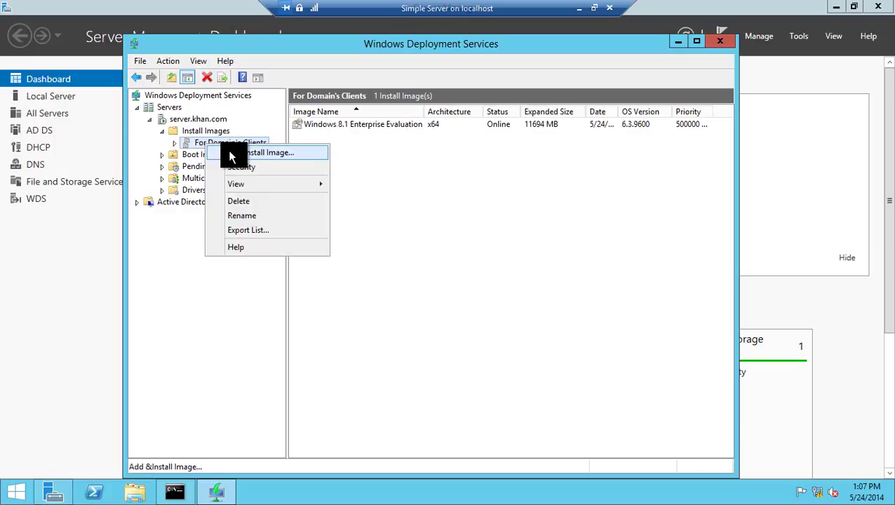
left_click(228, 152)
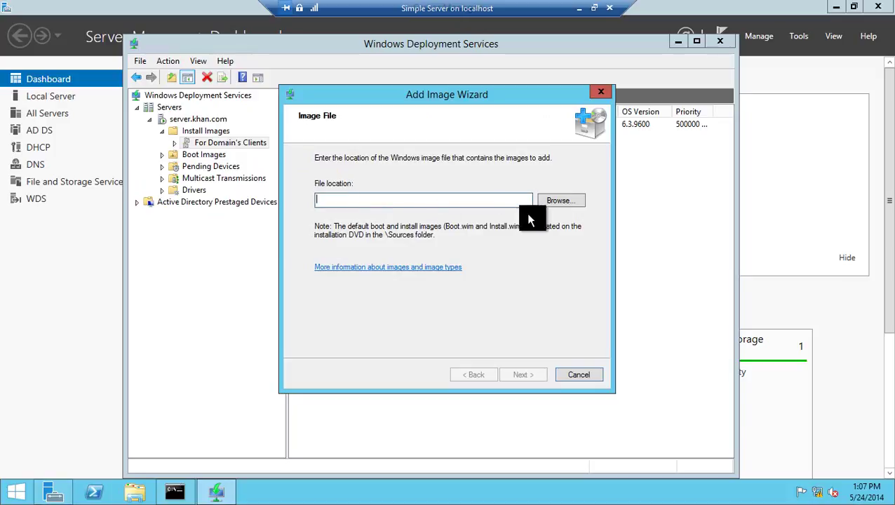
left_click(577, 374)
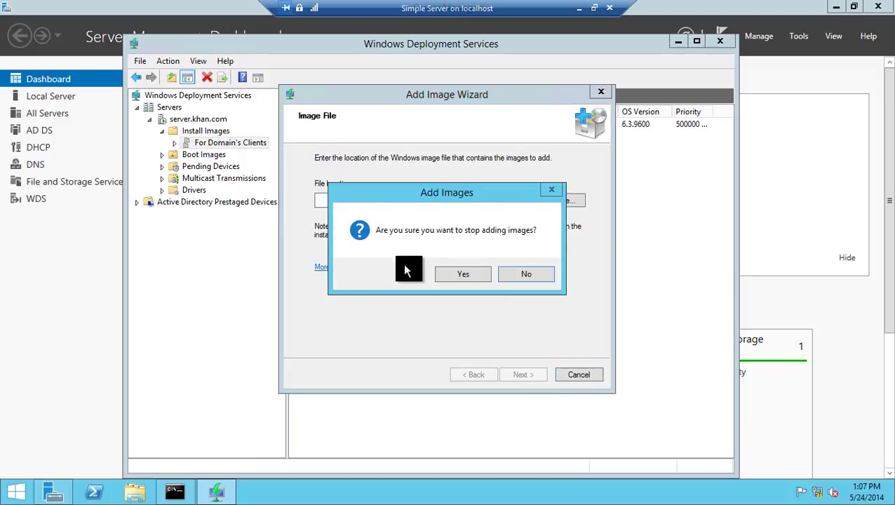
left_click(463, 273)
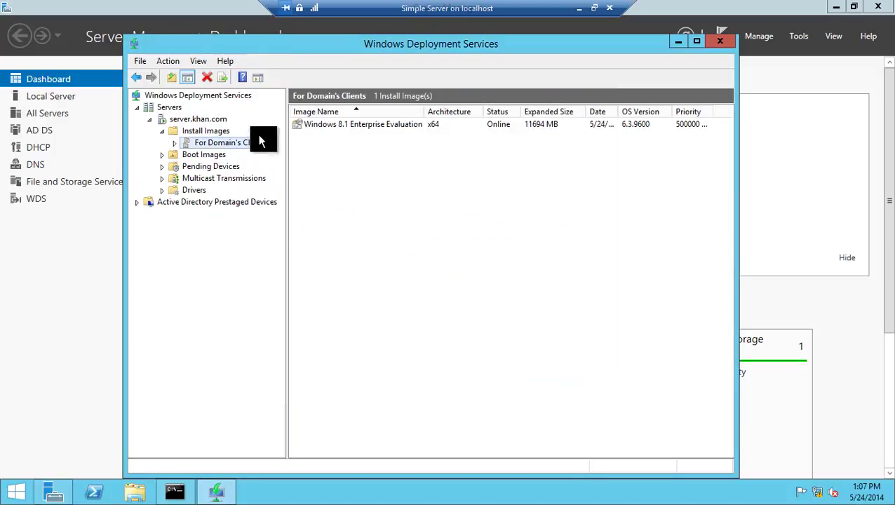
left_click(207, 125)
right_click(208, 127)
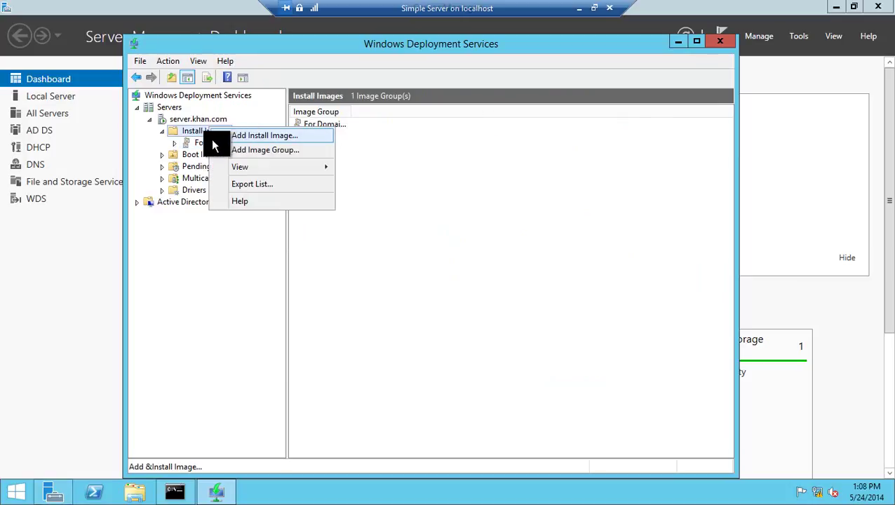
left_click(232, 137)
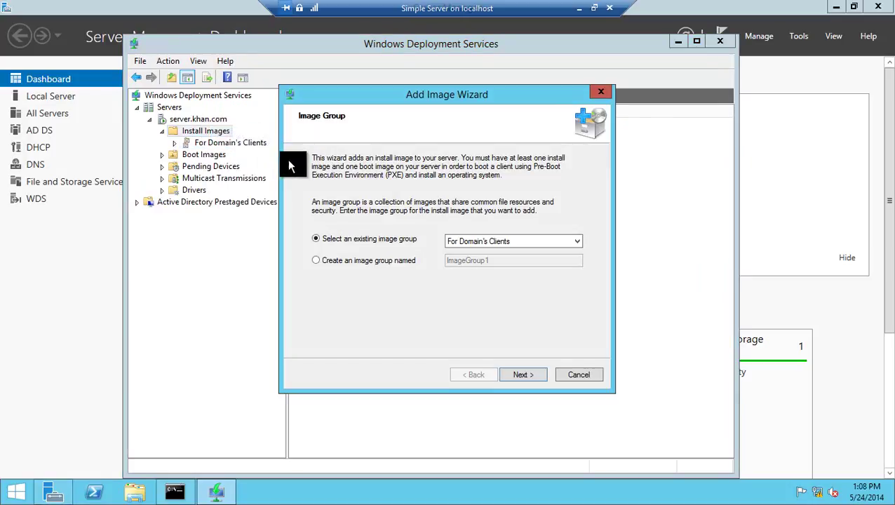
left_click(491, 245)
left_click(487, 252)
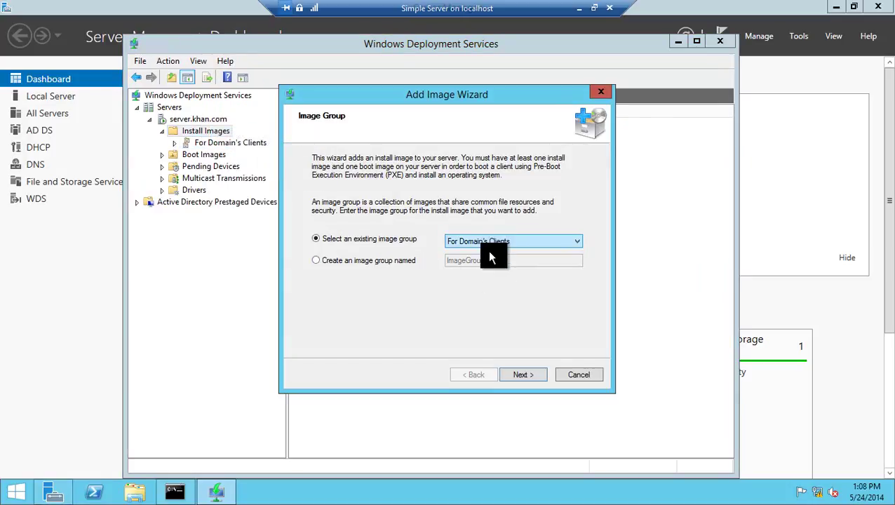
left_click(522, 375)
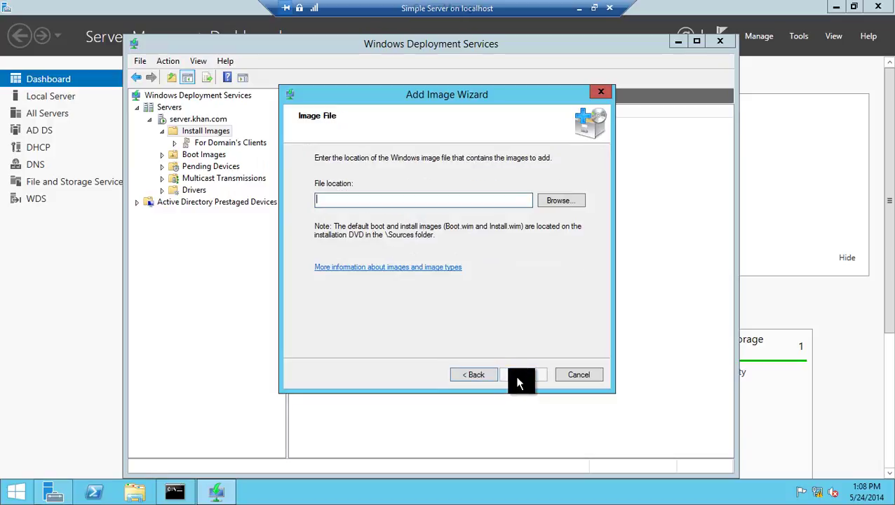
left_click(568, 374)
left_click(438, 273)
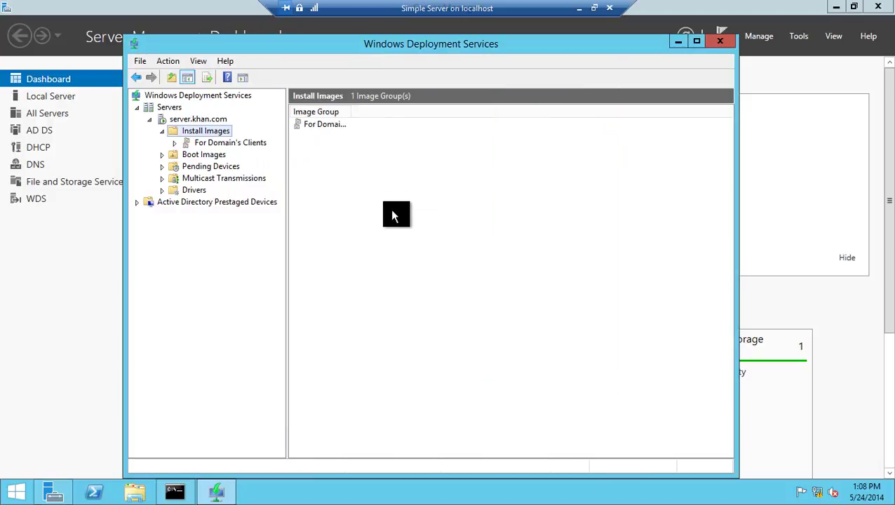
- Start adding another install image to the For Domain's Clients group and look in the DVD's sources folder without choosing a file
right_click(232, 140)
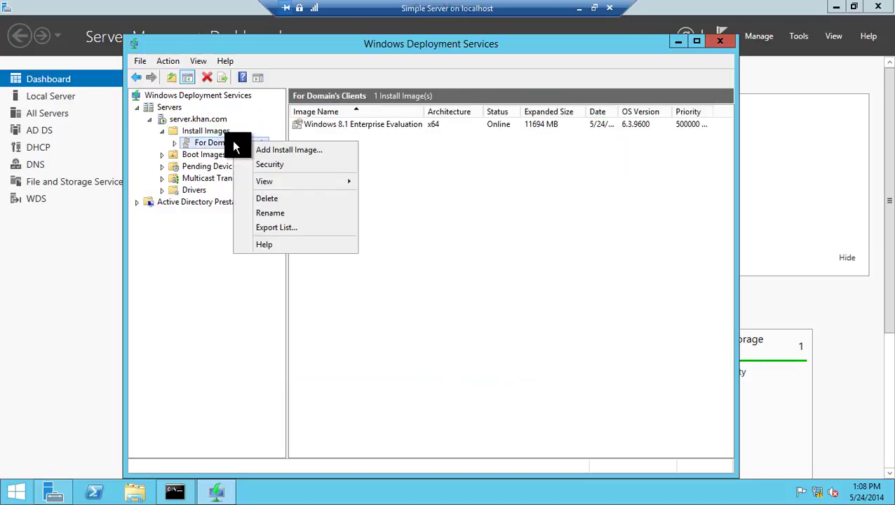
left_click(252, 148)
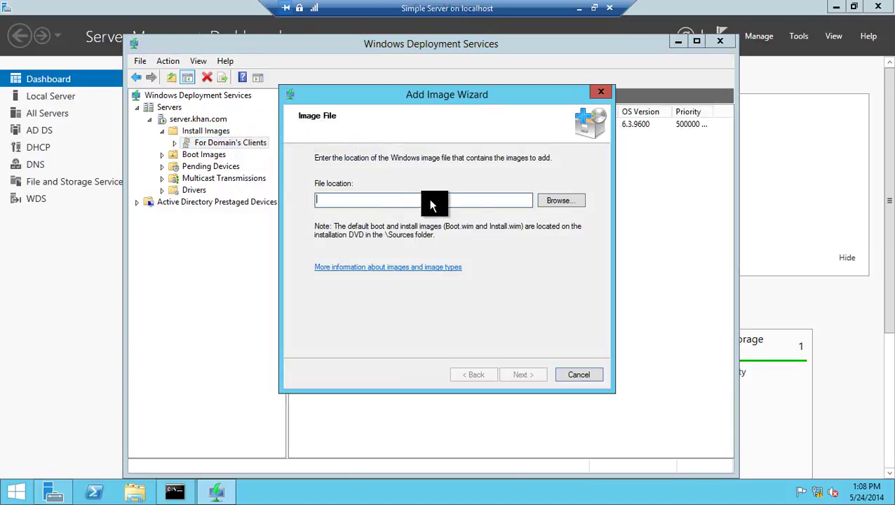
left_click(554, 201)
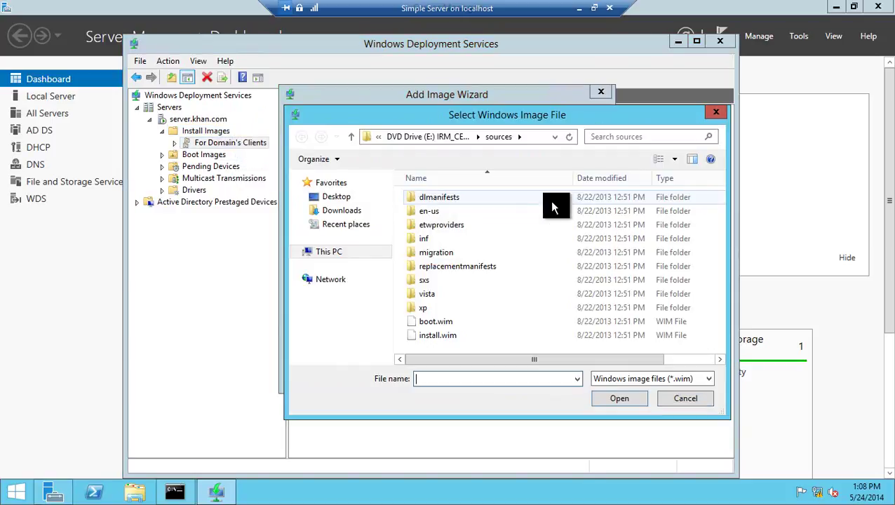
key("Escape")
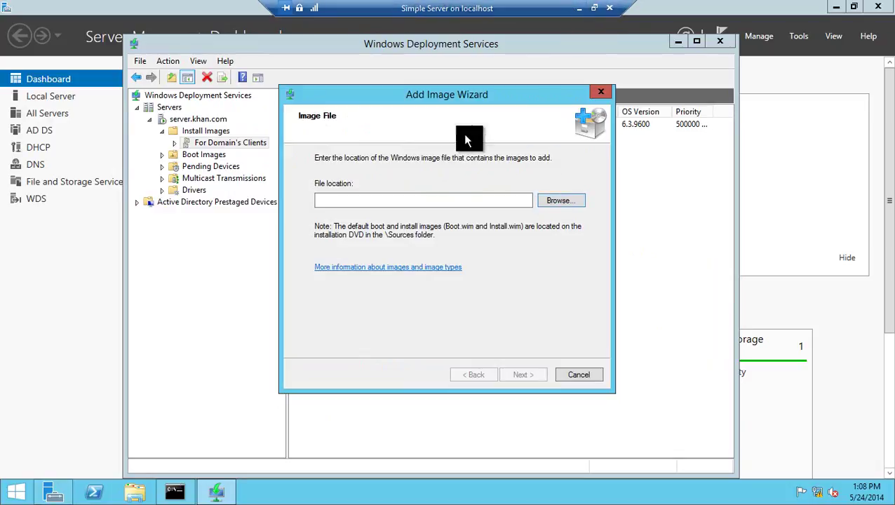
- Switch to Hyper-V Manager on the host and open the DVD drive settings of the Simple Server virtual machine
left_click(579, 9)
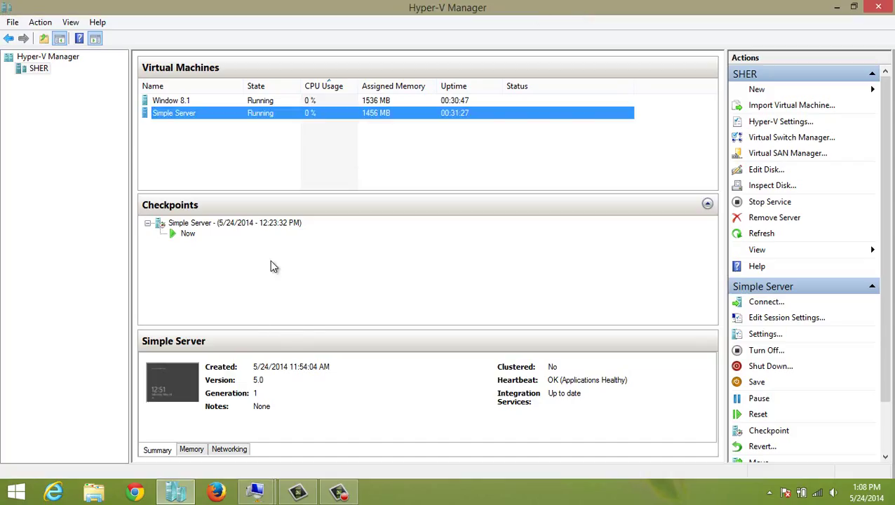
right_click(258, 114)
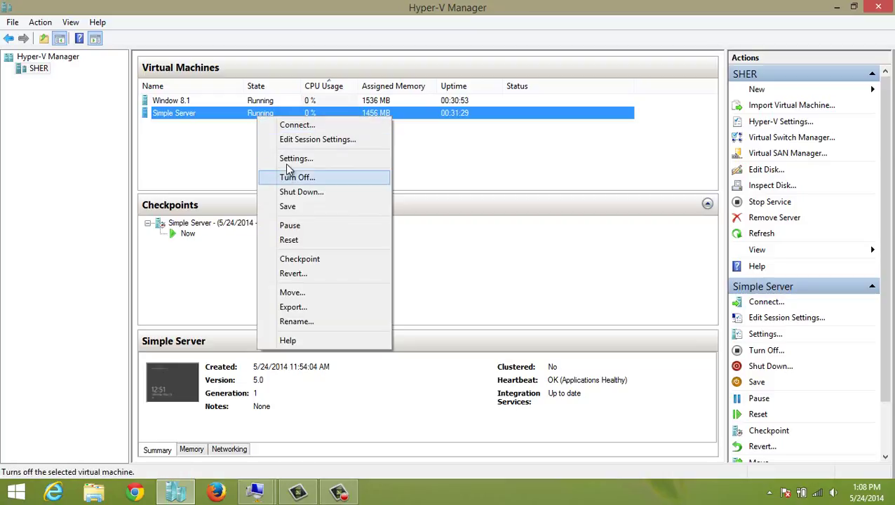
left_click(289, 161)
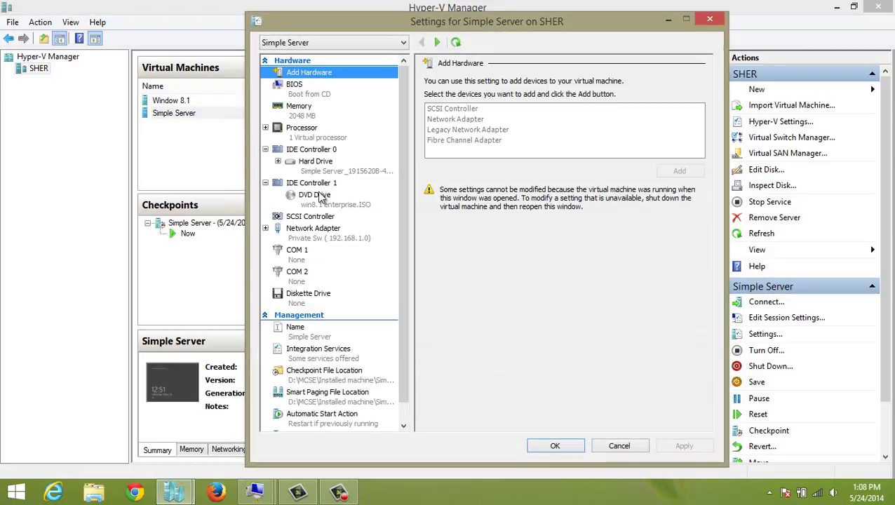
left_click(319, 200)
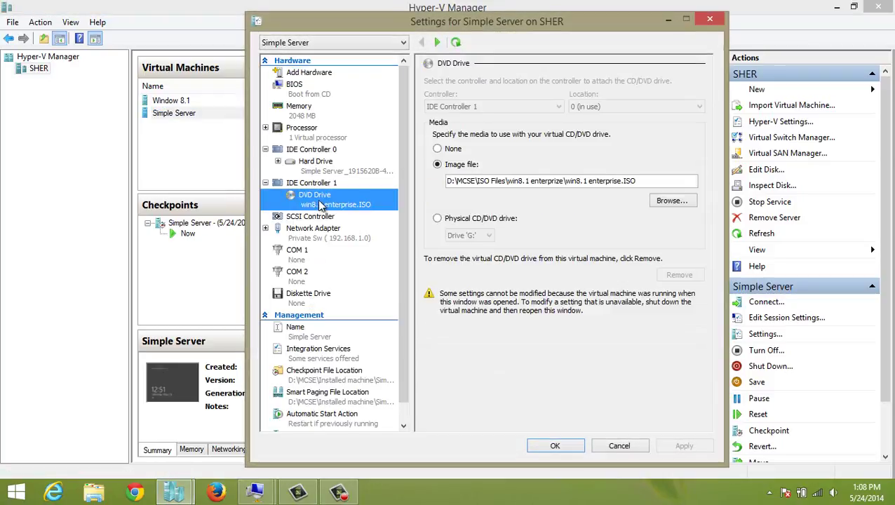
- Mount server 2012 r2.ISO from the ISO Files folder in Simple Server's DVD drive and switch back to that virtual machine's session
left_click_drag(640, 181, 585, 184)
left_click(669, 202)
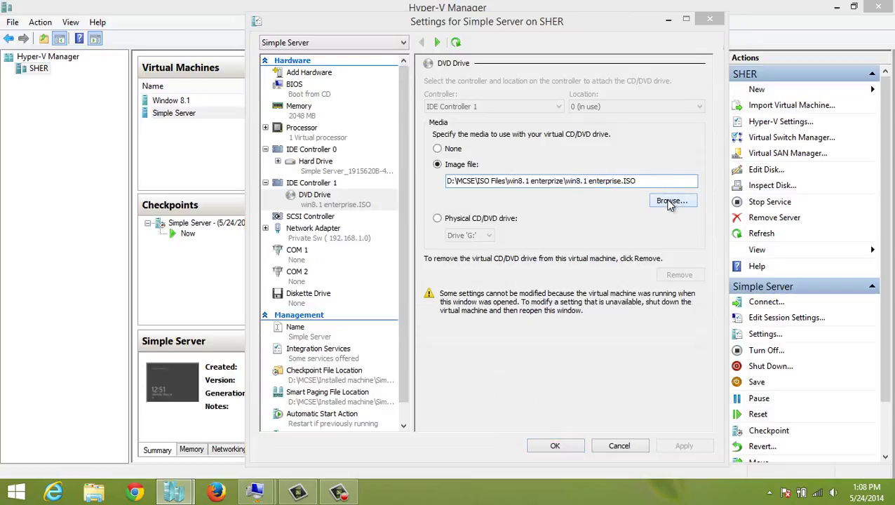
key("BackSpace")
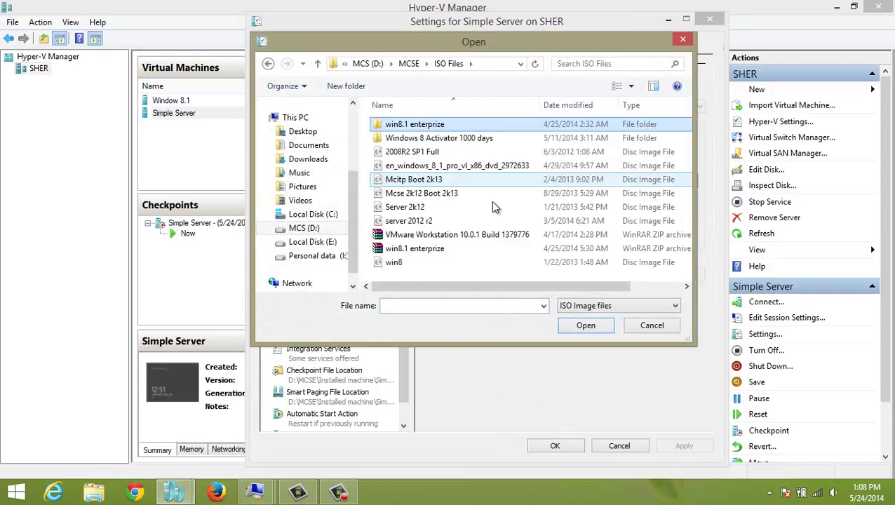
left_click(425, 222)
left_click(582, 326)
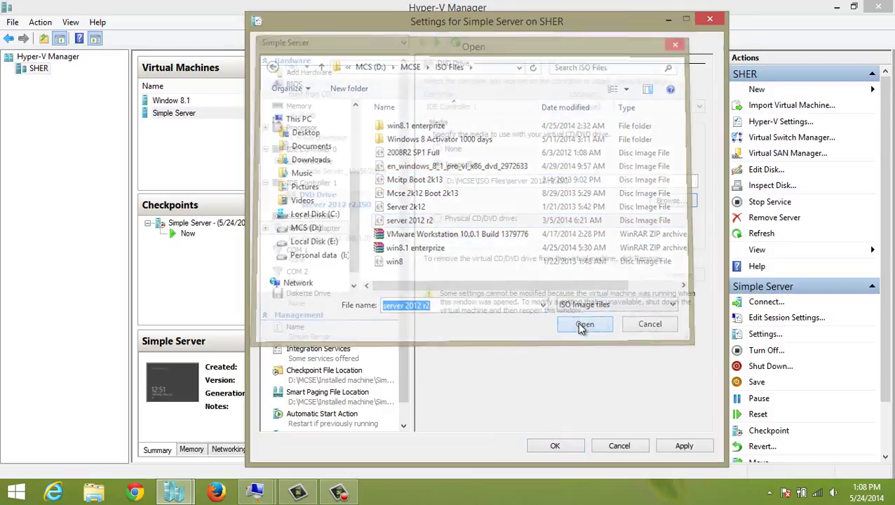
left_click(663, 451)
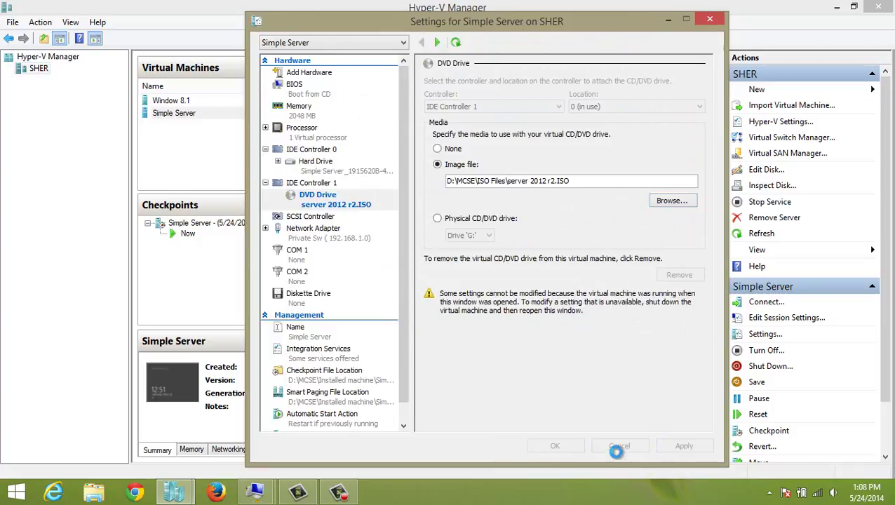
left_click(570, 450)
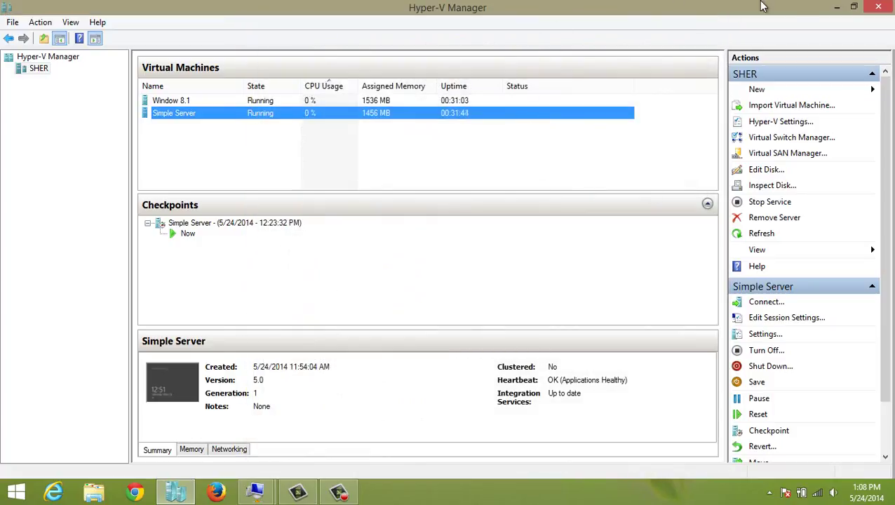
left_click(837, 7)
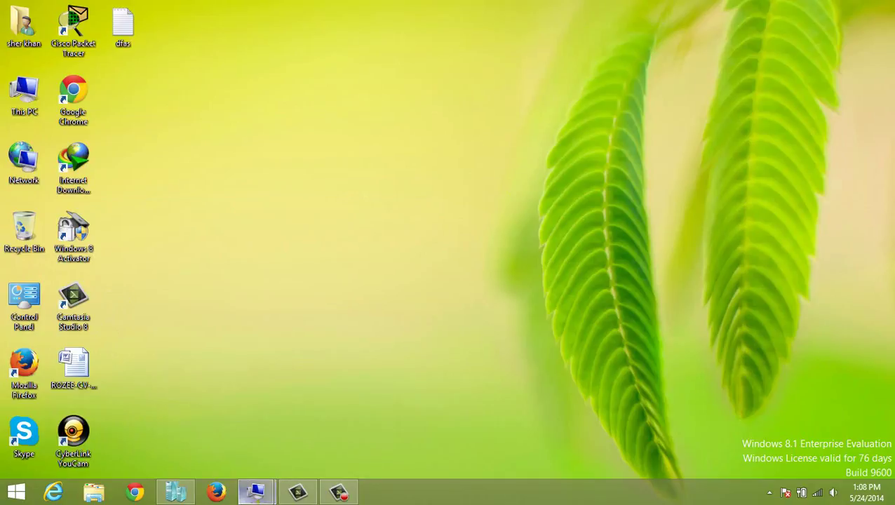
left_click(255, 491)
left_click(214, 429)
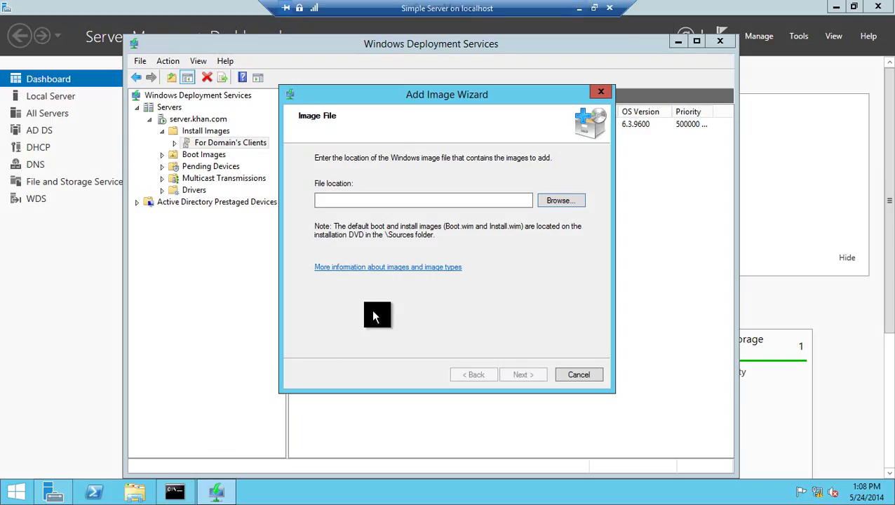
left_click(565, 202)
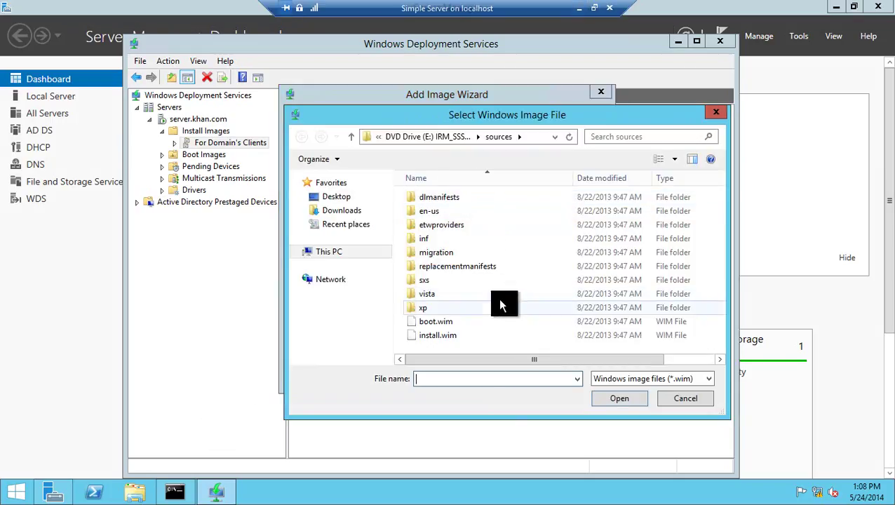
key("alt+Up")
key("alt+Up")
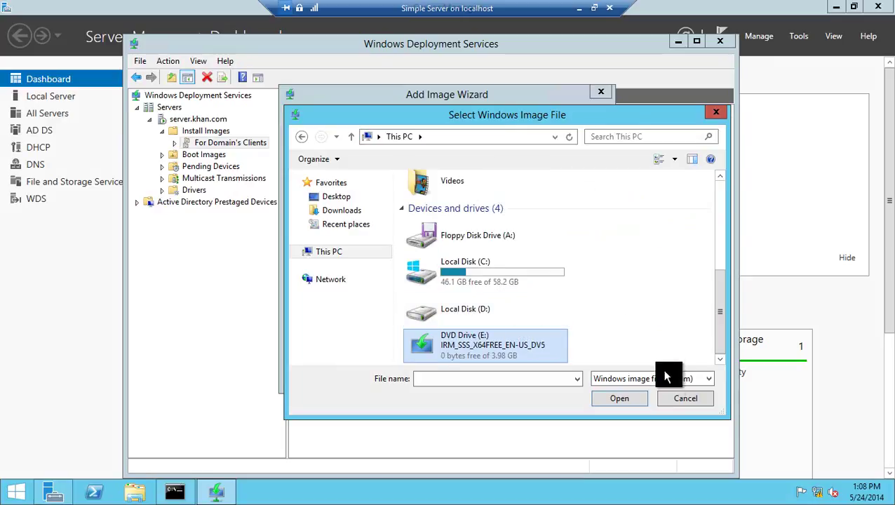
left_click(670, 395)
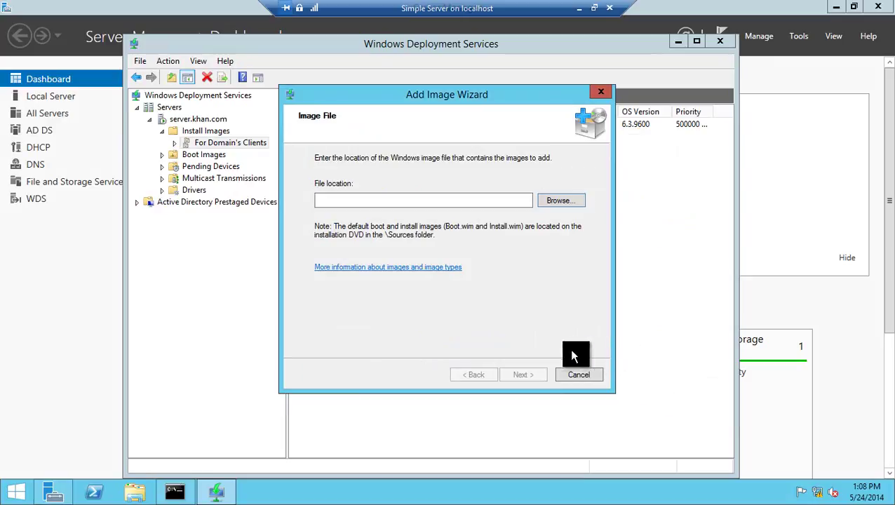
left_click(565, 202)
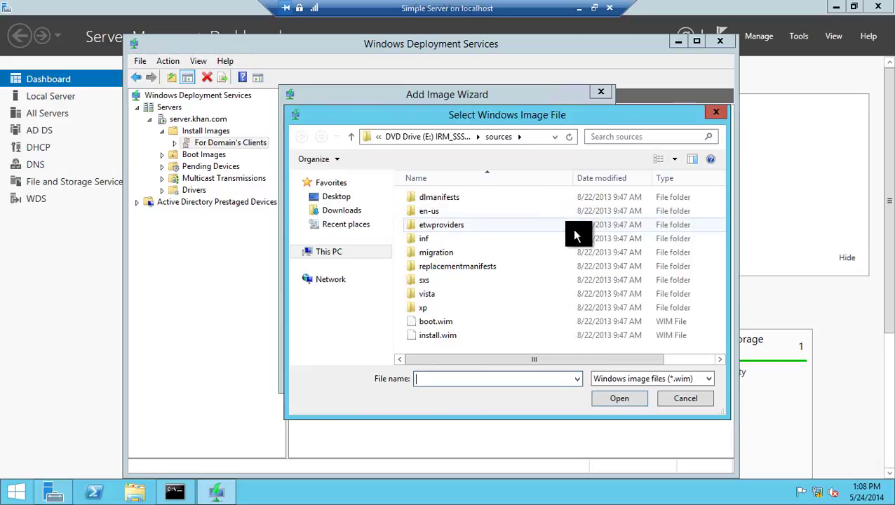
left_click(570, 228)
key("BackSpace")
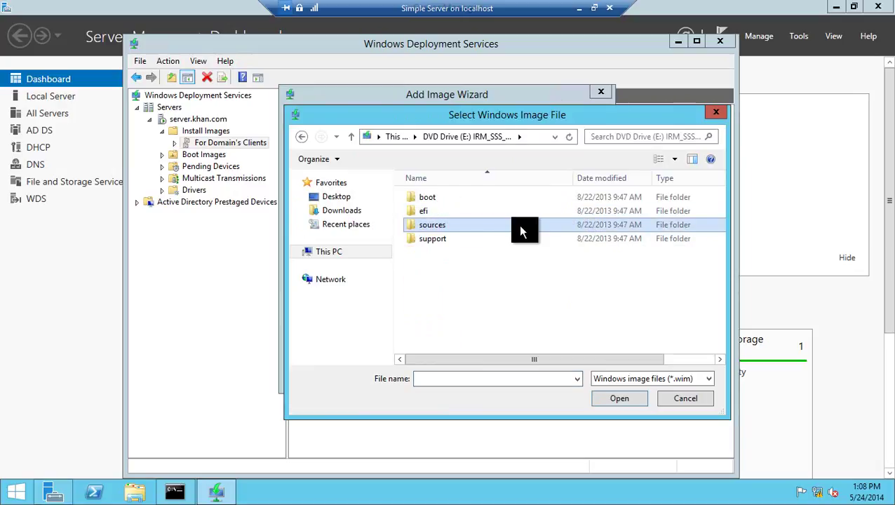
left_click(377, 254)
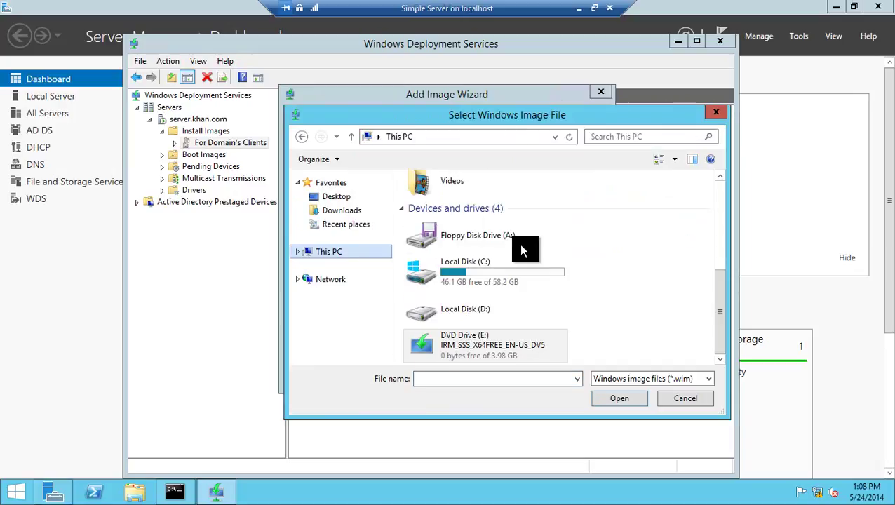
double_click(541, 352)
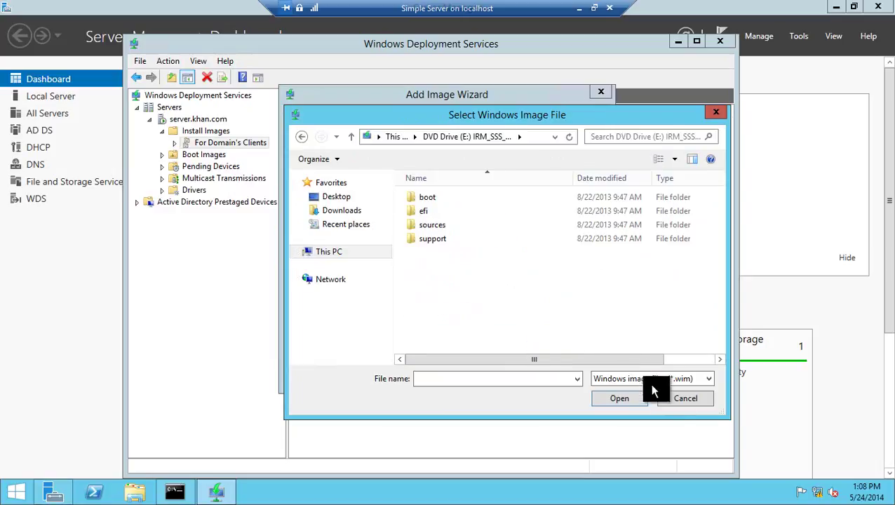
left_click(675, 398)
left_click(578, 377)
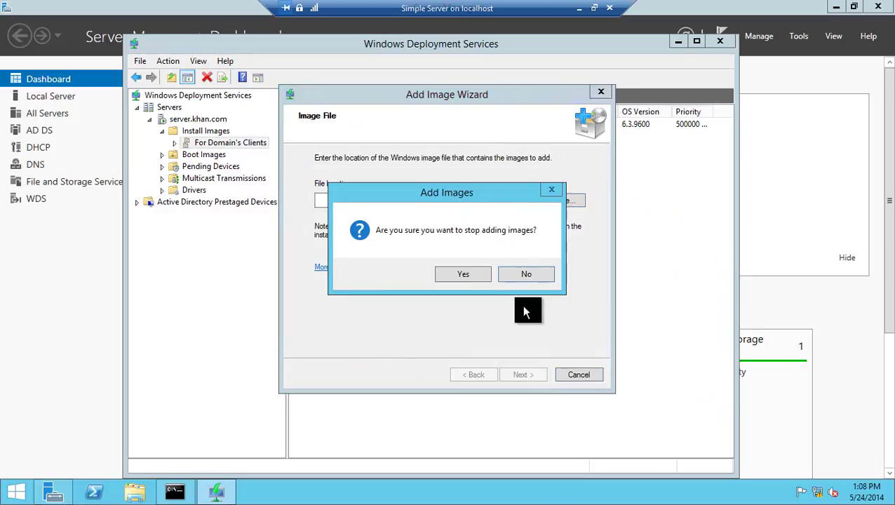
left_click(459, 272)
- Start adding an install image to the For Domain's Clients group and browse to the drives under This PC for the image file
right_click(244, 146)
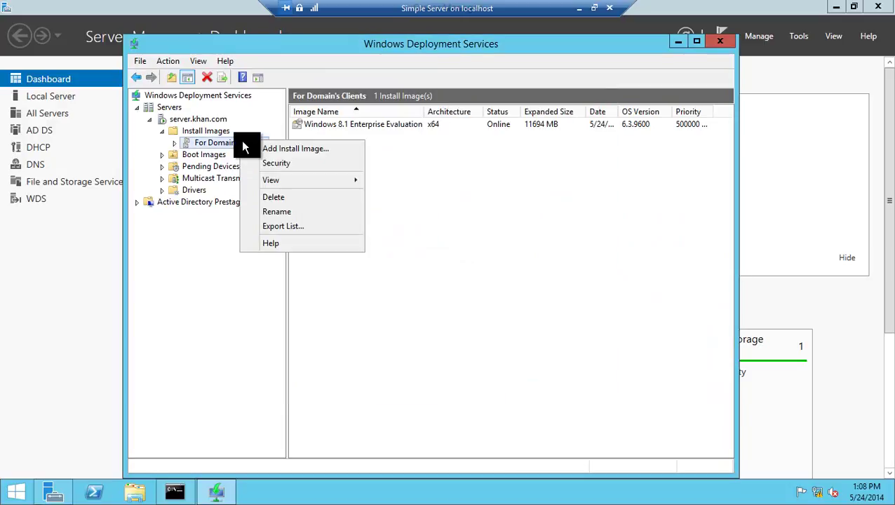
left_click(251, 148)
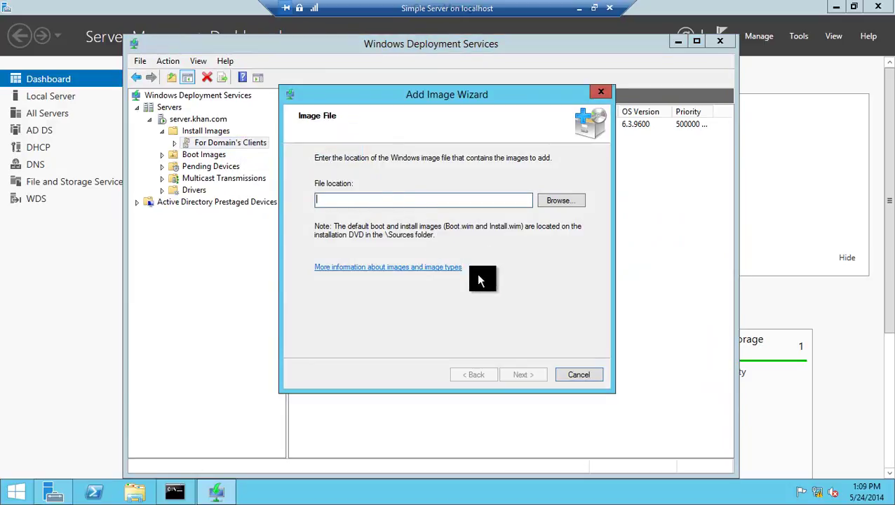
left_click(551, 203)
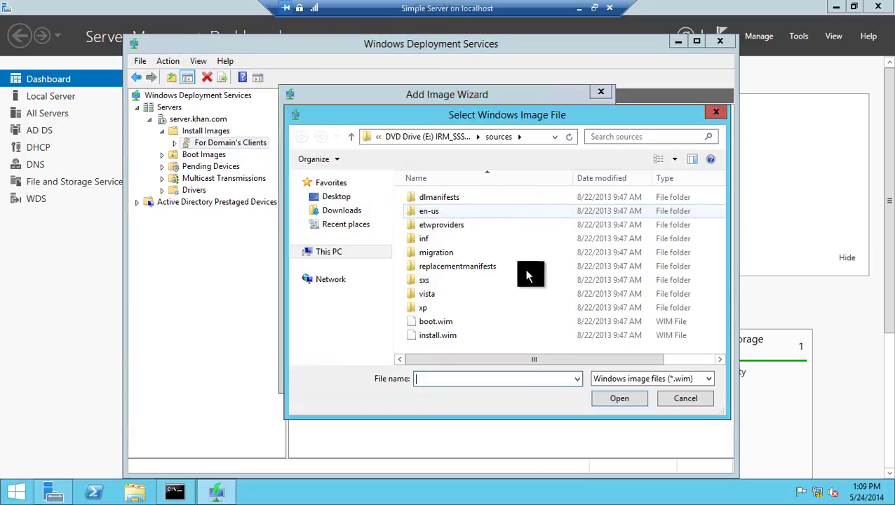
left_click(482, 257)
key("BackSpace")
key("BackSpace")
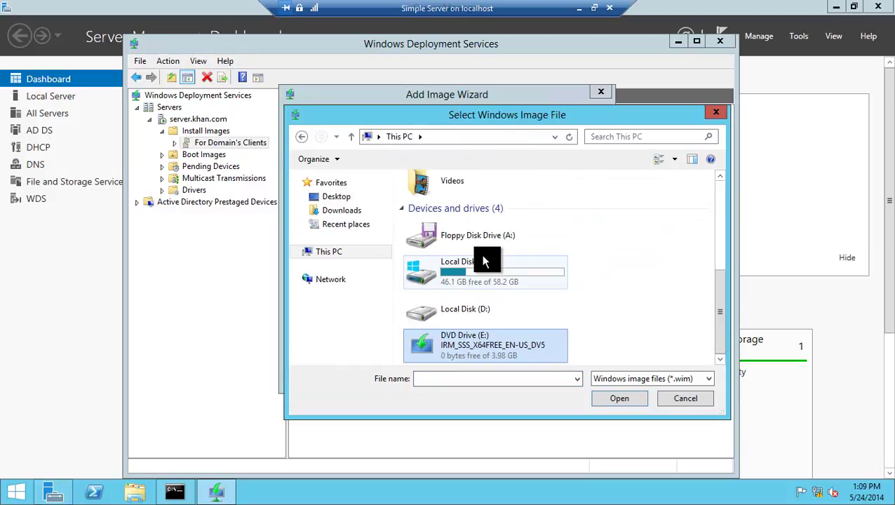
double_click(490, 347)
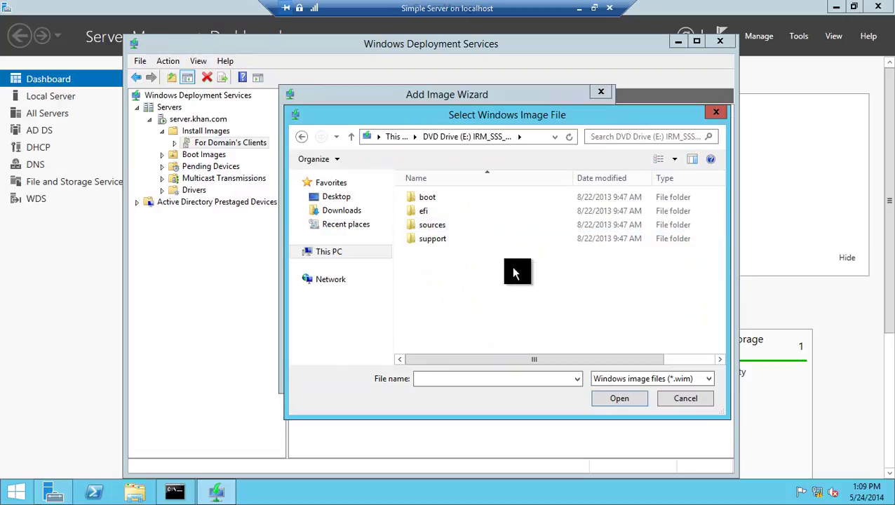
key("BackSpace")
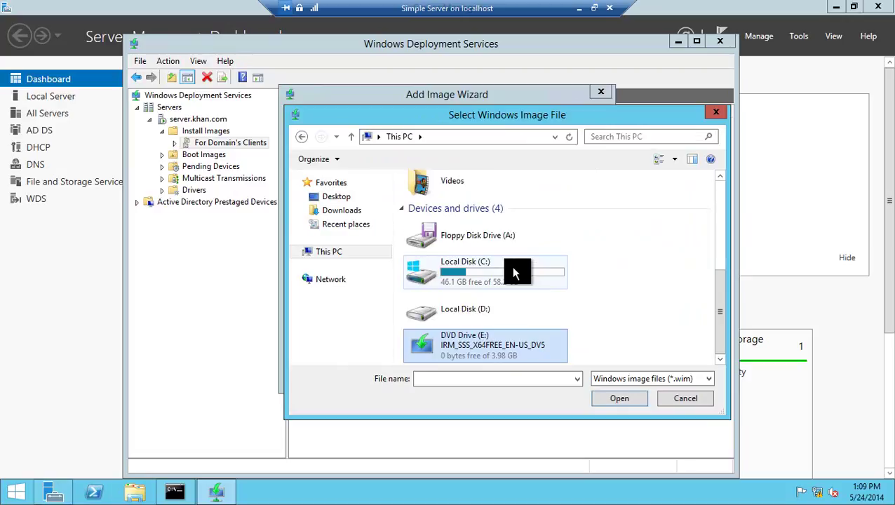
key("BackSpace")
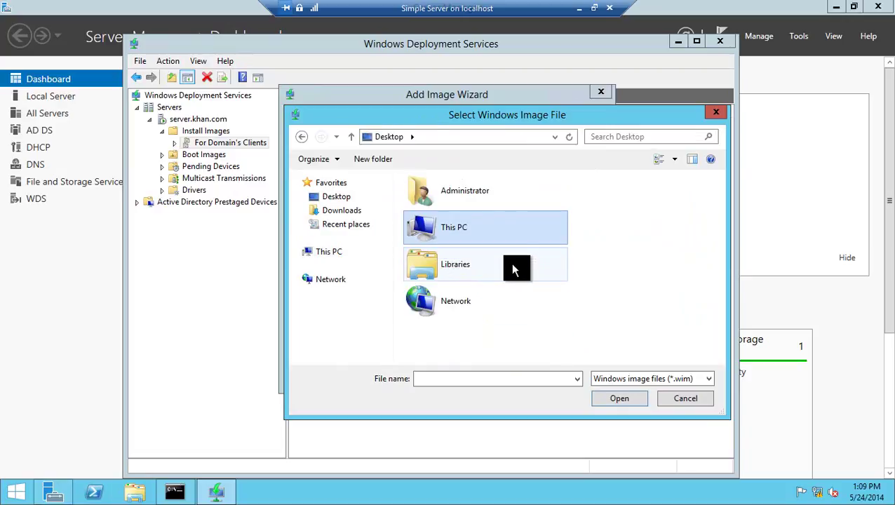
double_click(484, 226)
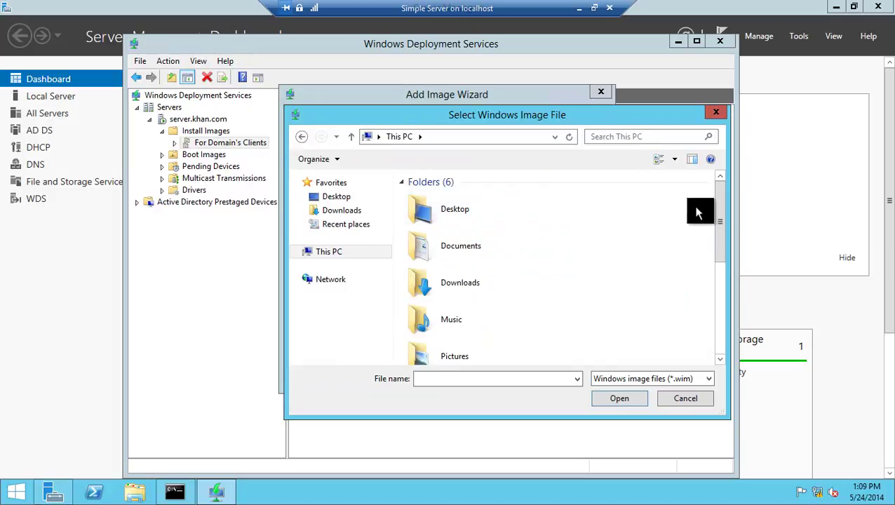
left_click_drag(723, 206, 726, 314)
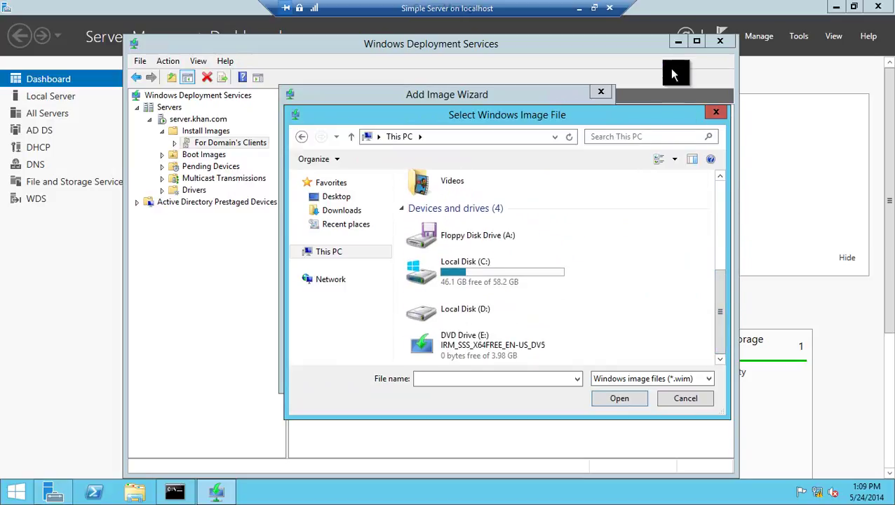
- Switch to Hyper-V Manager, check which image file Simple Server's DVD drive uses, and return to the virtual machine's session
left_click(580, 9)
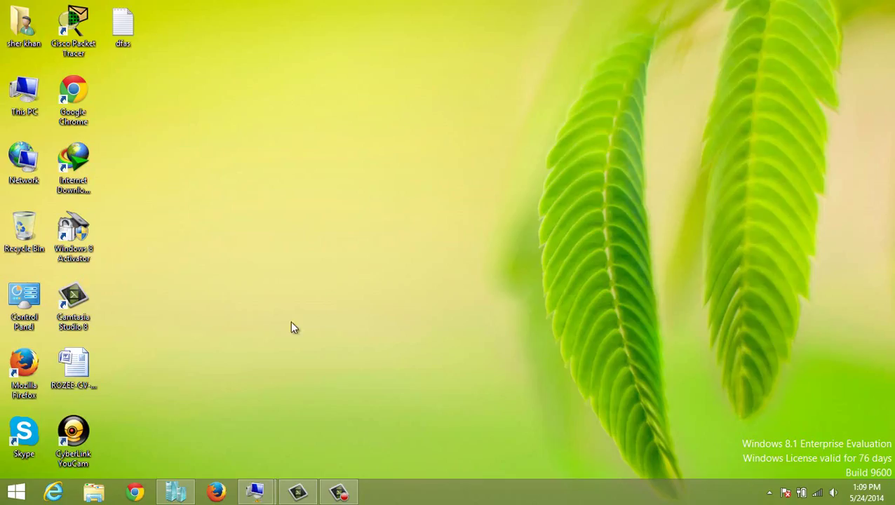
left_click(175, 491)
right_click(292, 120)
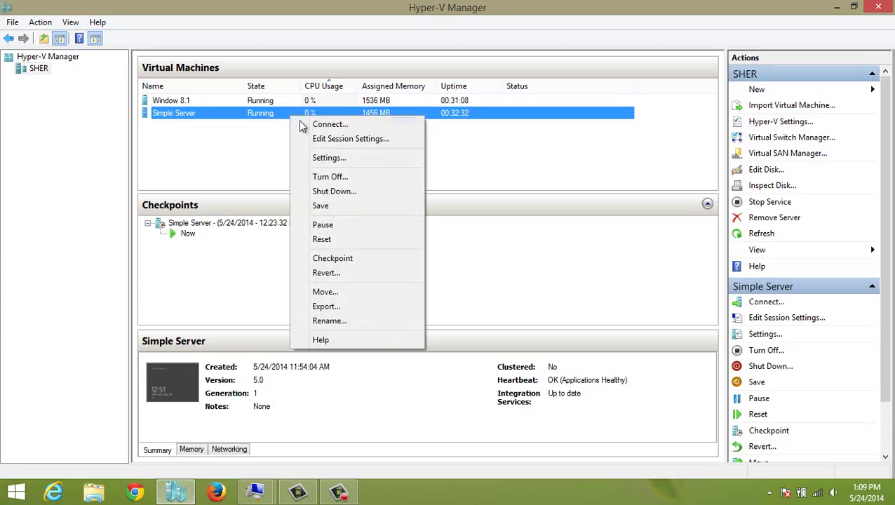
left_click(308, 156)
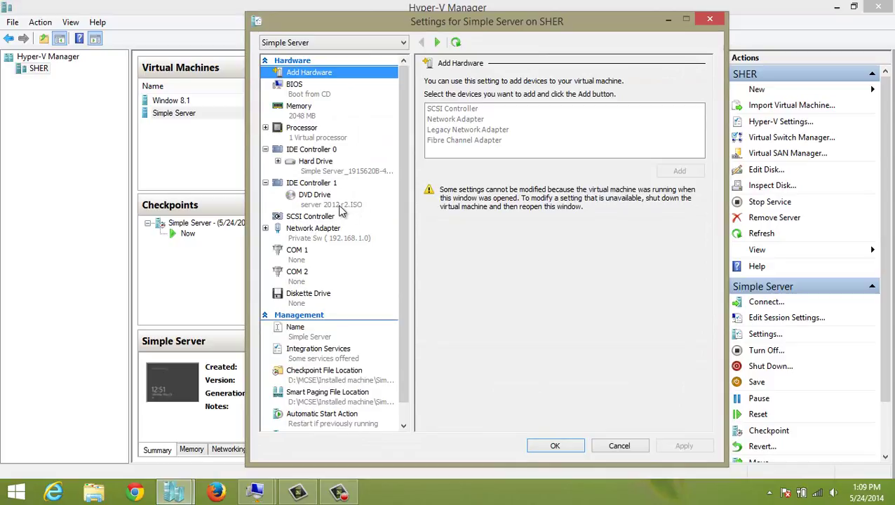
left_click(327, 205)
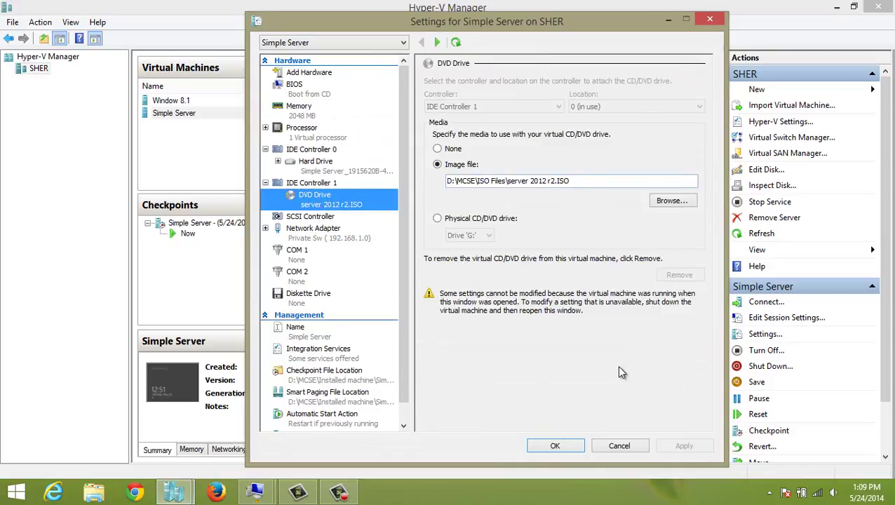
left_click(558, 447)
left_click(832, 7)
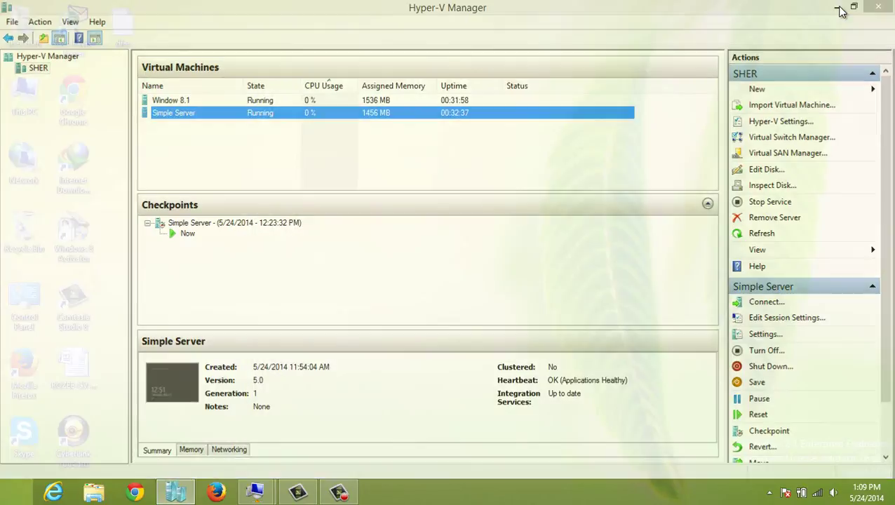
mouse_move(254, 499)
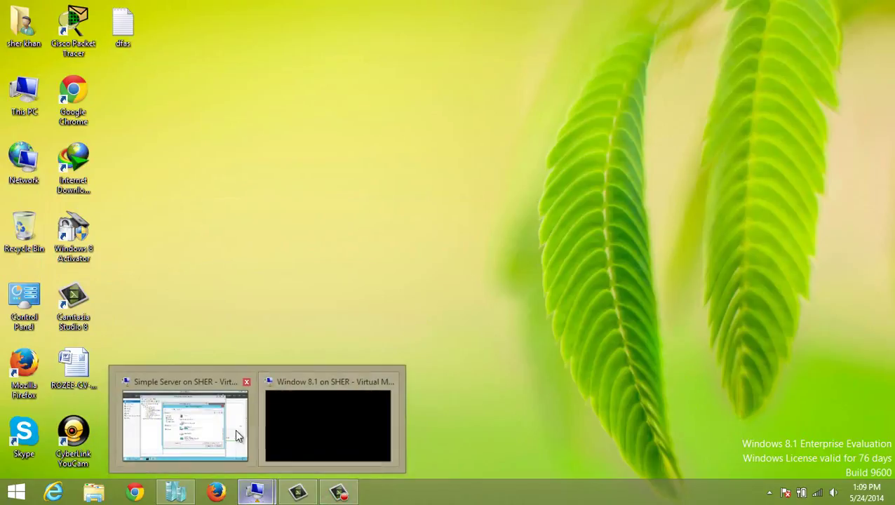
left_click(234, 430)
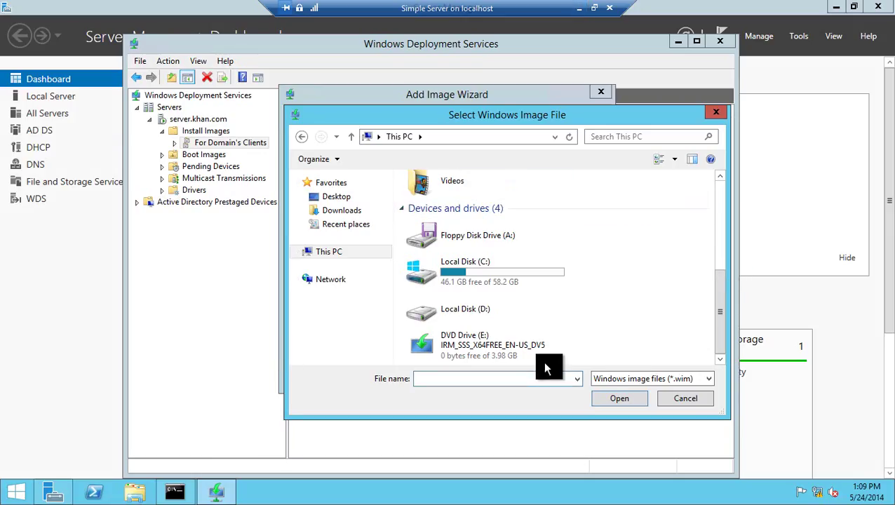
- Choose install.wim from the sources folder on DVD Drive (E:) as the image file and proceed to the available images
double_click(514, 349)
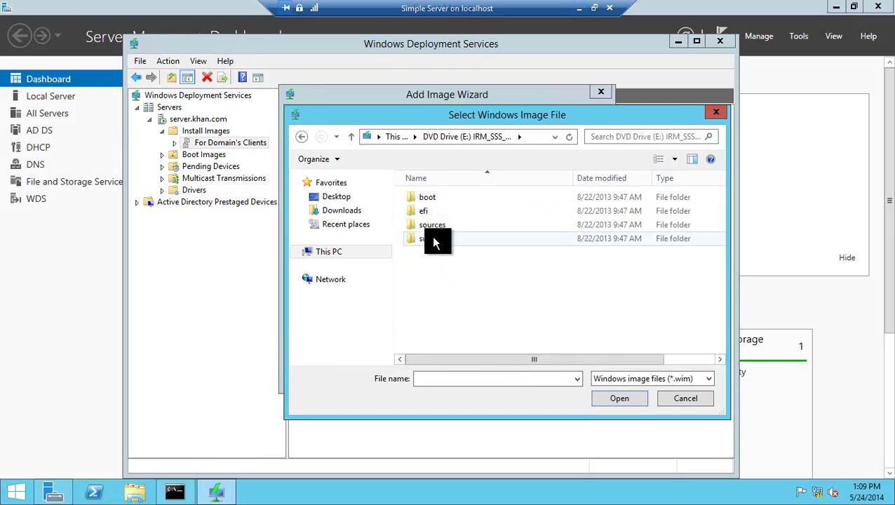
double_click(432, 226)
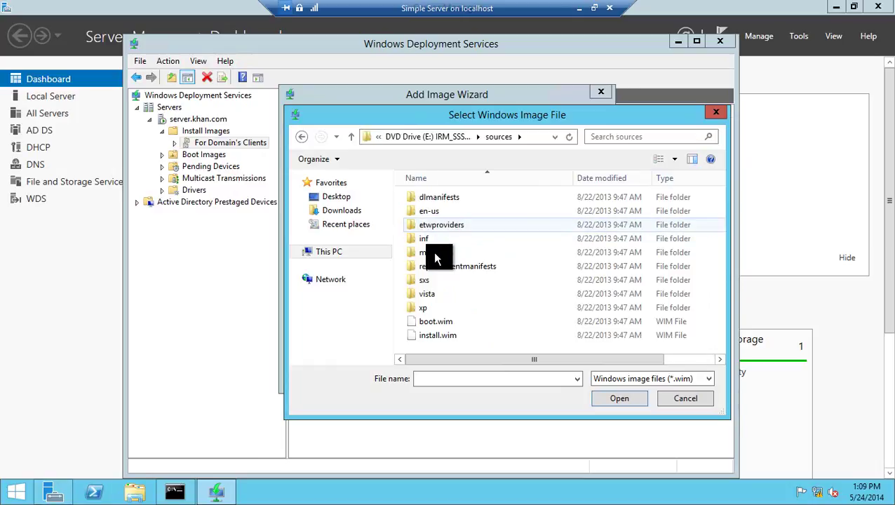
double_click(428, 335)
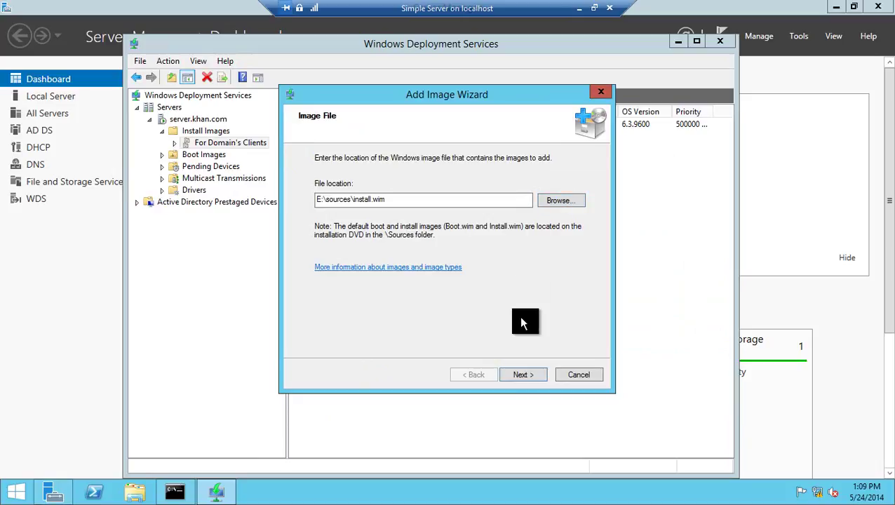
left_click(520, 372)
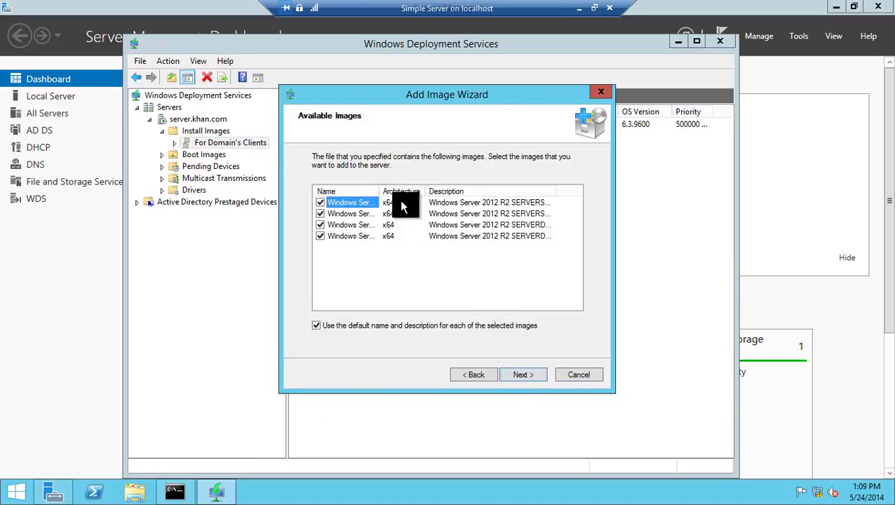
- Select only the Windows Server 2012 R2 SERVERDATACENTER image and start adding it to the For Domain's Clients group
double_click(379, 191)
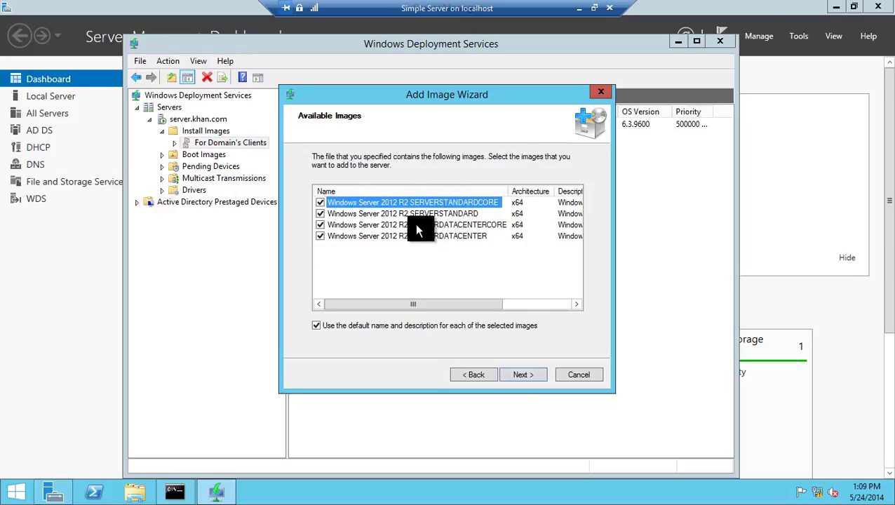
left_click(320, 235)
left_click(519, 374)
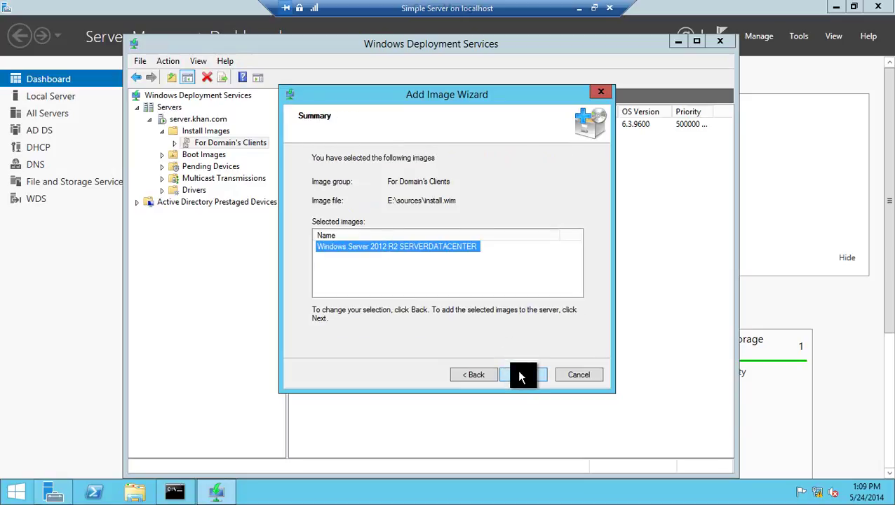
left_click(520, 375)
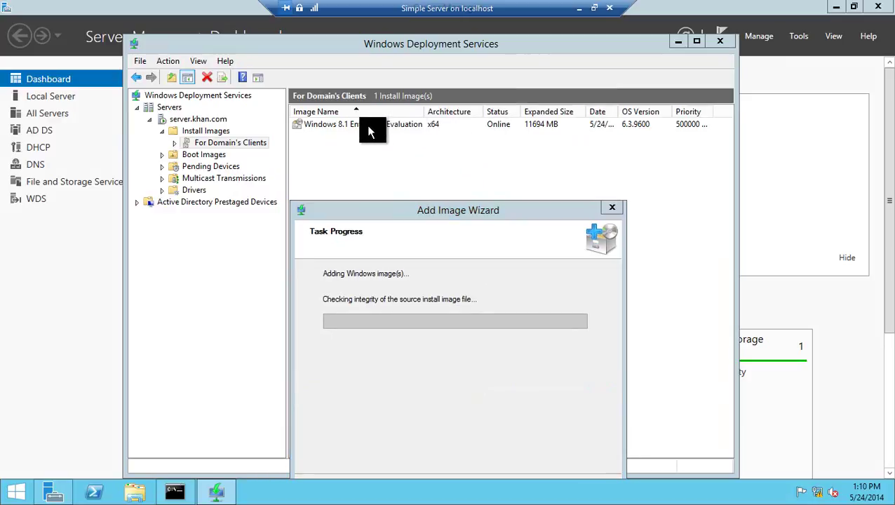
left_click(405, 212)
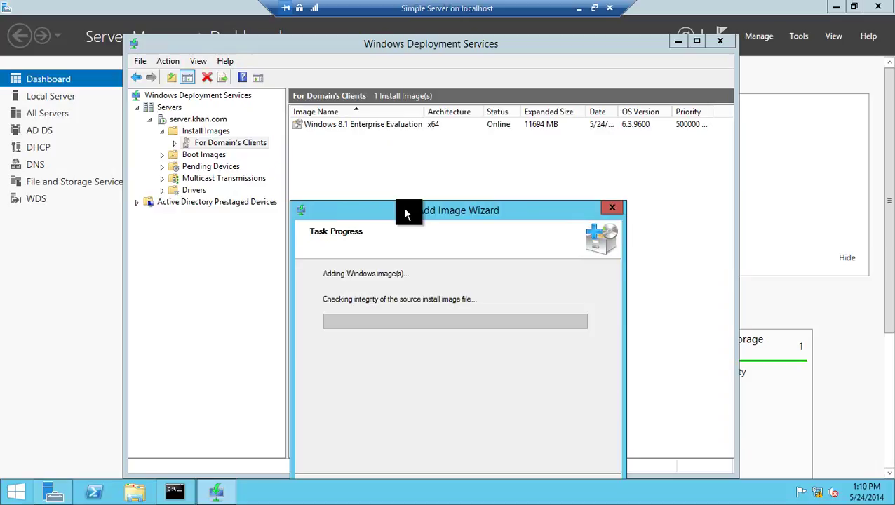
left_click_drag(405, 210, 406, 147)
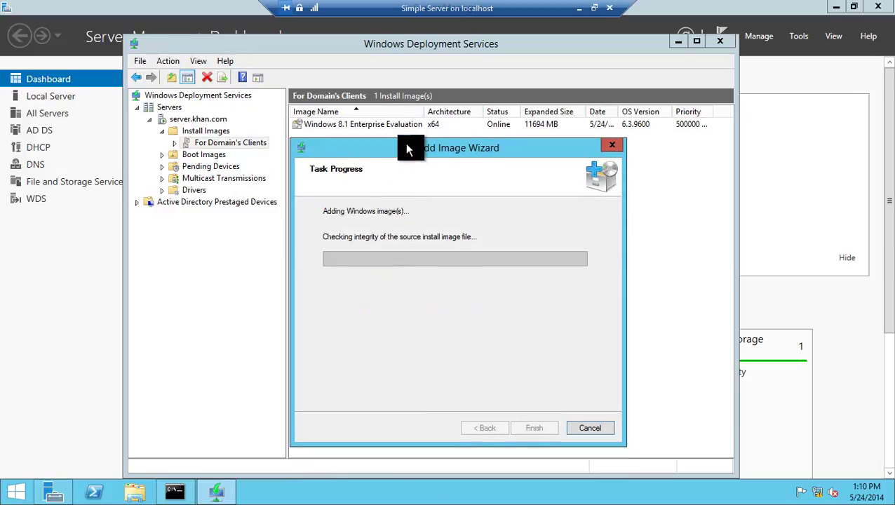
left_click(580, 8)
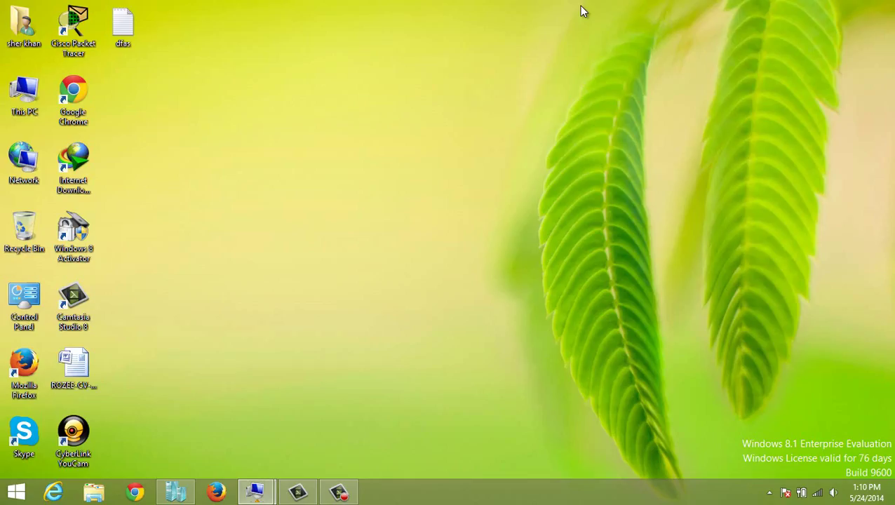
left_click(337, 491)
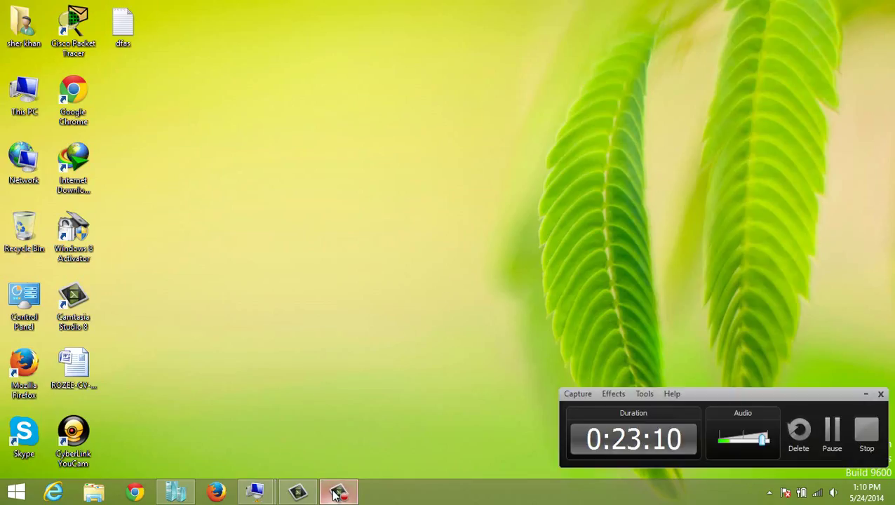
left_click(830, 429)
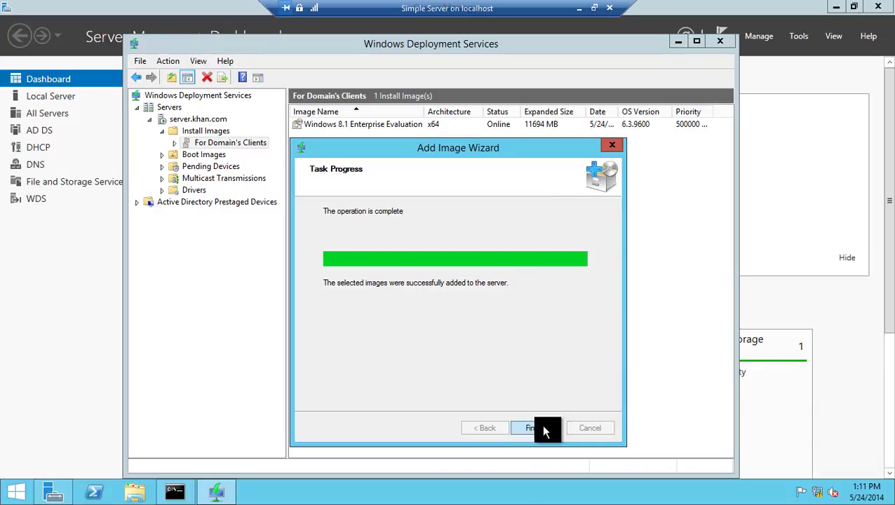
- Finish the completed Add Image Wizard and widen the Image Name column to fit the install image names
left_click(540, 425)
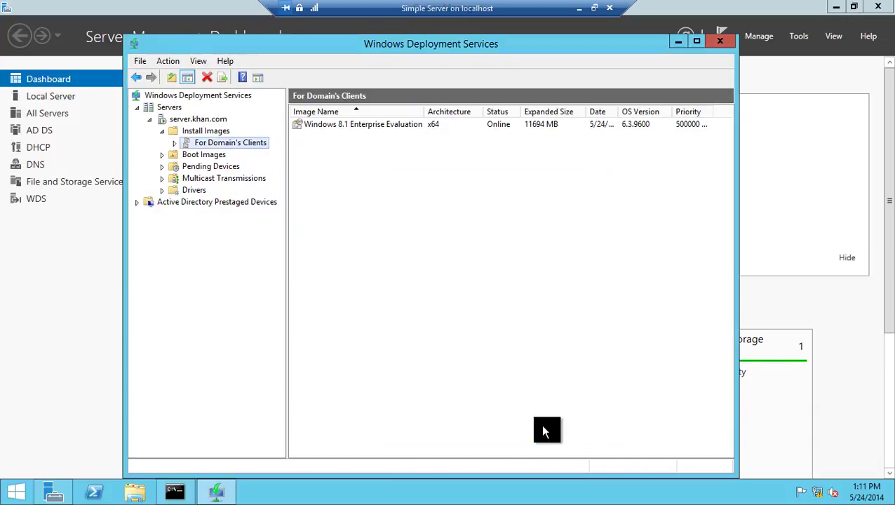
double_click(425, 112)
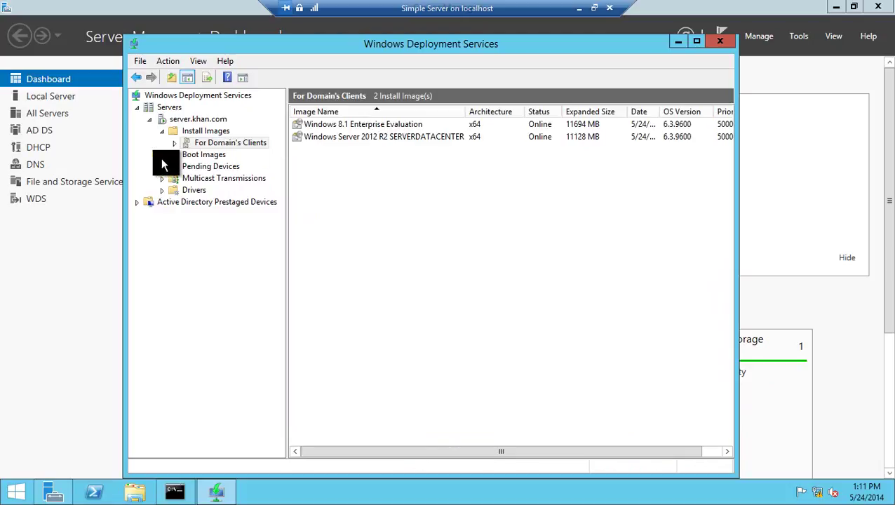
- Start adding a boot image, choose boot.wim from the sources folder on DVD Drive (E:), and proceed to the image metadata
left_click(195, 156)
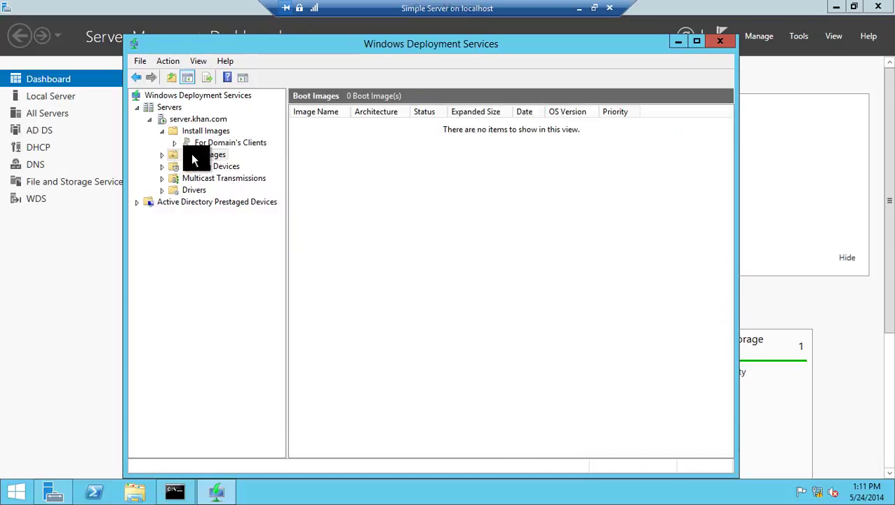
left_click(163, 132)
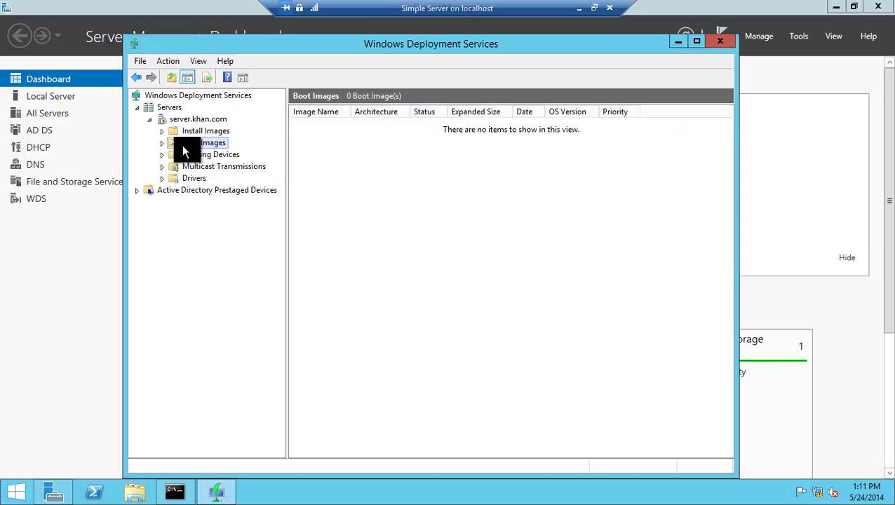
right_click(182, 146)
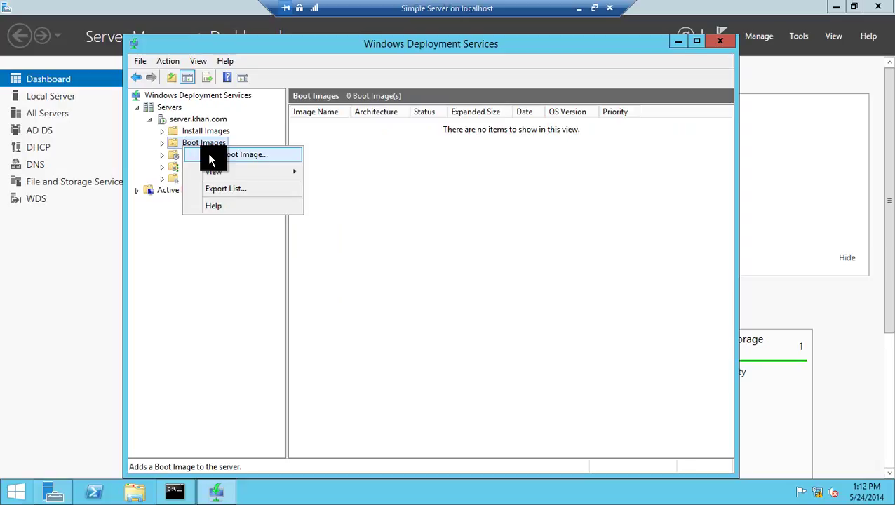
left_click(209, 155)
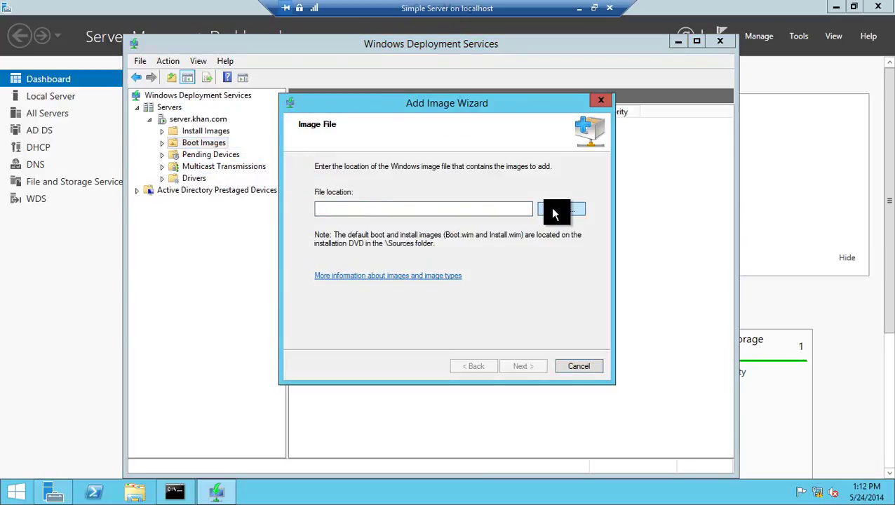
left_click(551, 211)
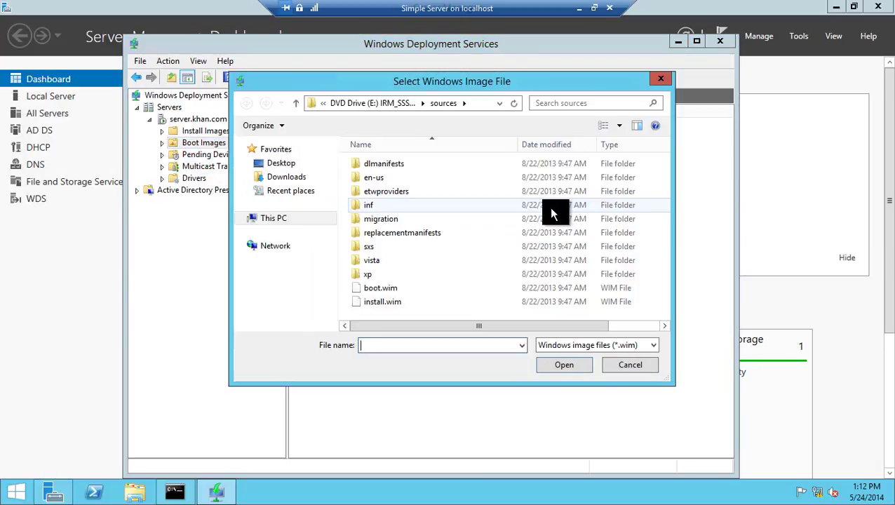
left_click(399, 289)
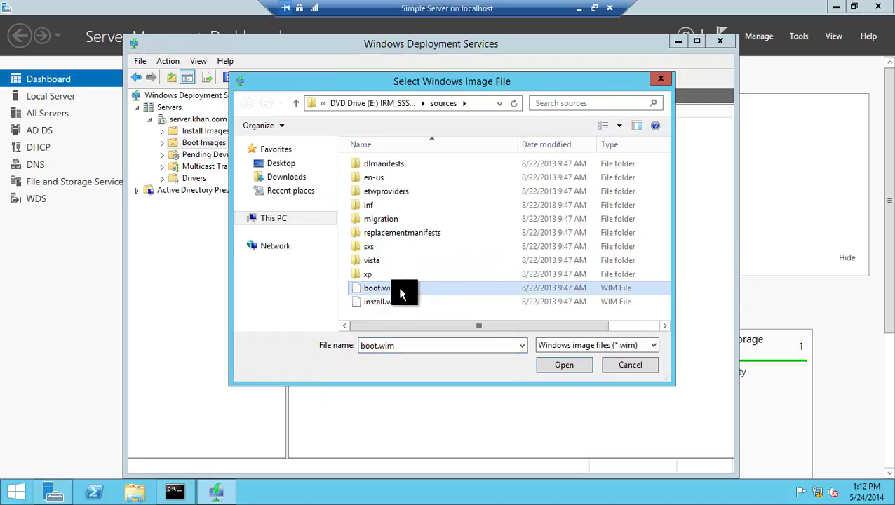
left_click(569, 366)
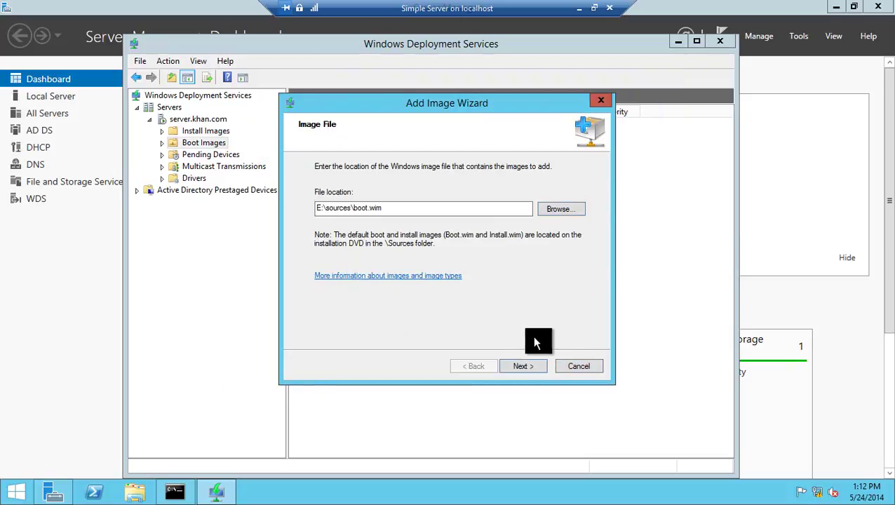
left_click(525, 365)
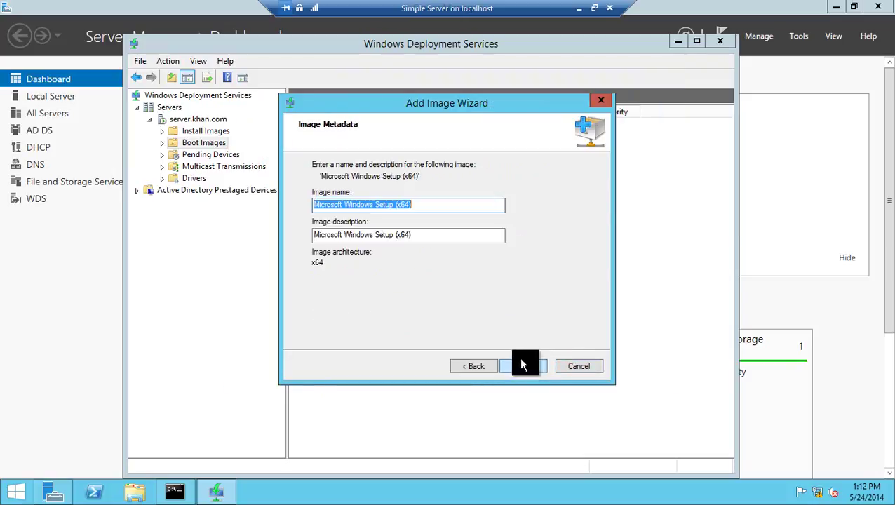
- Change the boot image's name to Windows Setup for 2012 R2
left_click(419, 204)
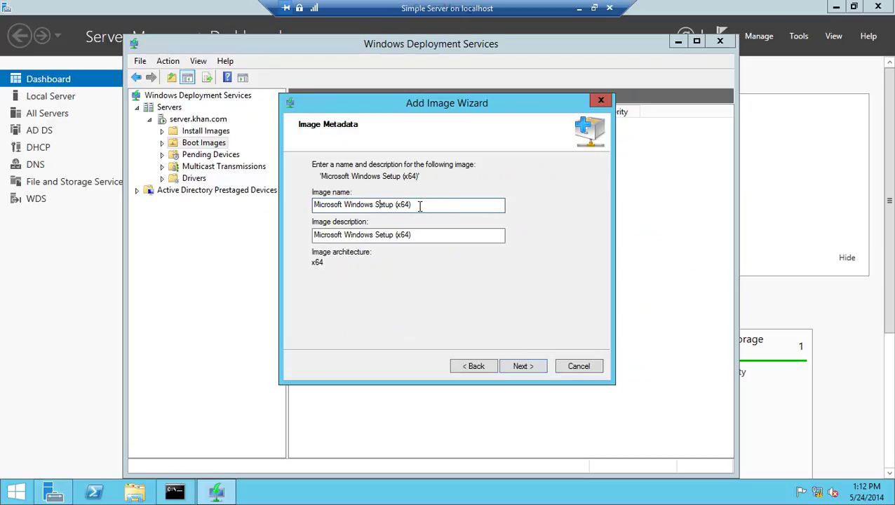
key("BackSpace")
key("BackSpace")
key("BackSpace")
key("BackSpace")
key("BackSpace")
key("BackSpace")
key("BackSpace")
key("BackSpace")
key("BackSpace")
key("BackSpace")
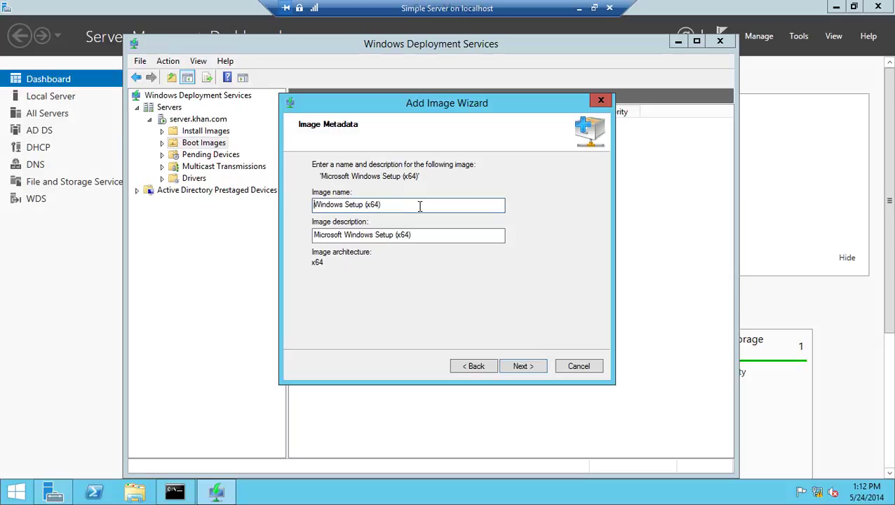
left_click(414, 205)
key("BackSpace")
key("BackSpace")
key("BackSpace")
key("BackSpace")
key("BackSpace")
type("for 2012 R2")
- Copy the image name Windows Setup for 2012 R2 into the image description, replacing its default text
key("ctrl+a")
key("ctrl+c")
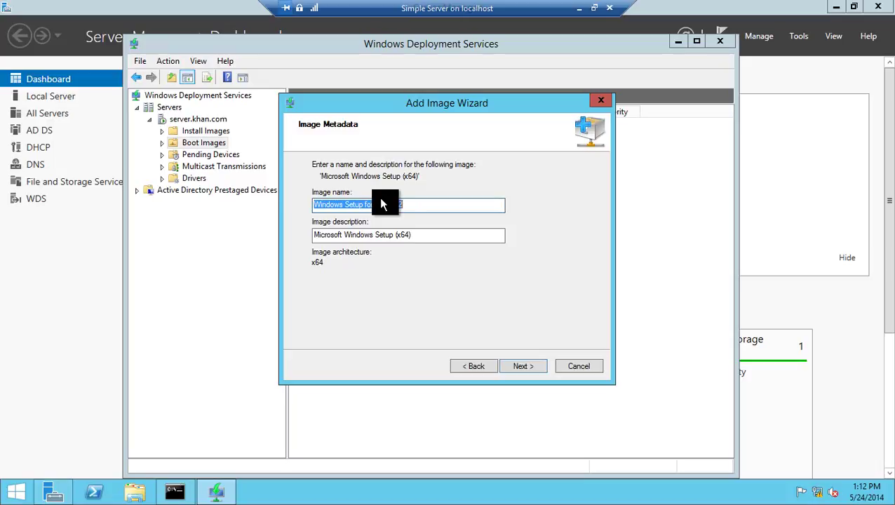
left_click_drag(415, 236, 293, 233)
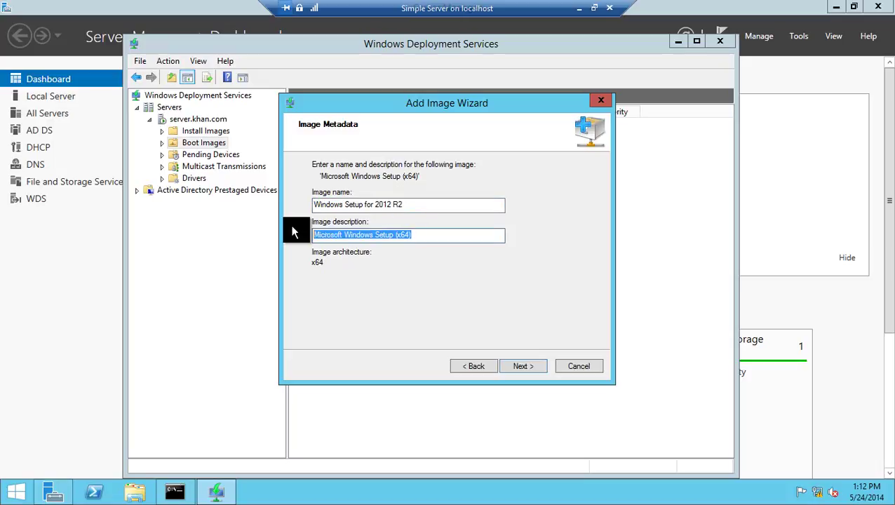
key("ctrl+v")
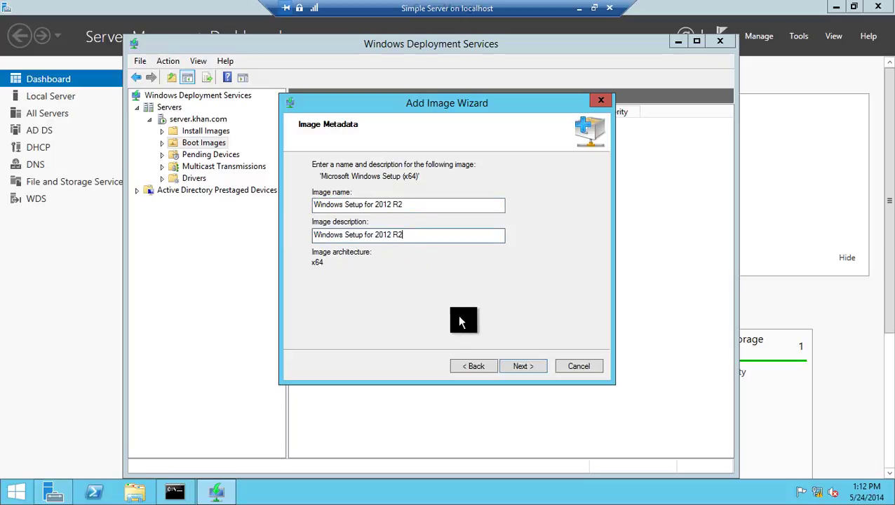
- Accept the metadata and summary, add the boot image to the server, and finish the wizard
left_click(519, 365)
left_click(520, 365)
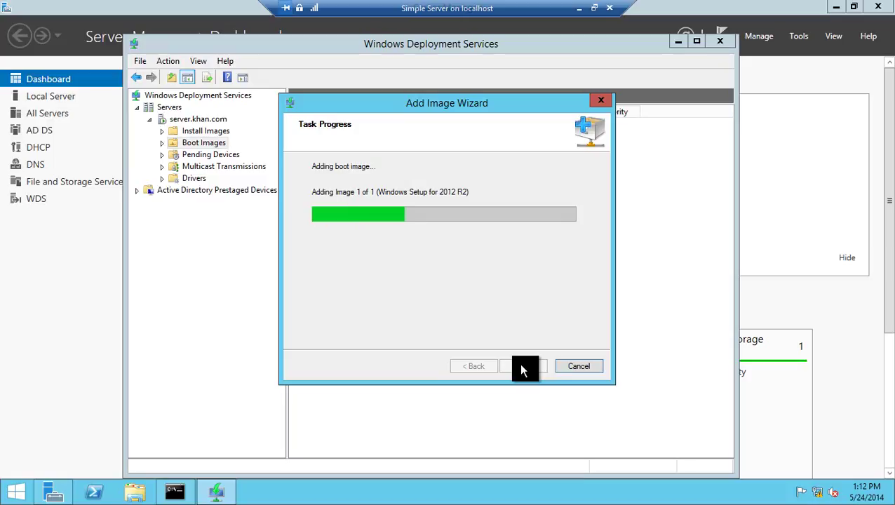
left_click_drag(482, 105, 534, 193)
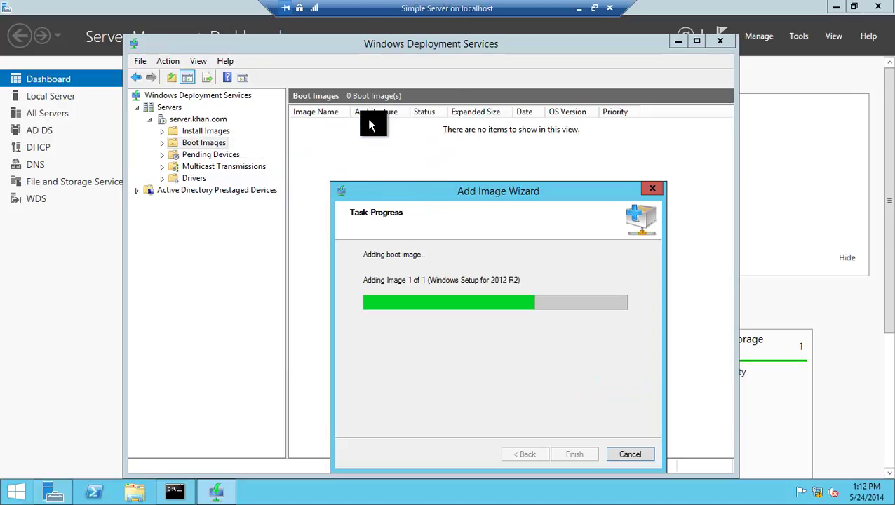
left_click_drag(401, 199, 364, 125)
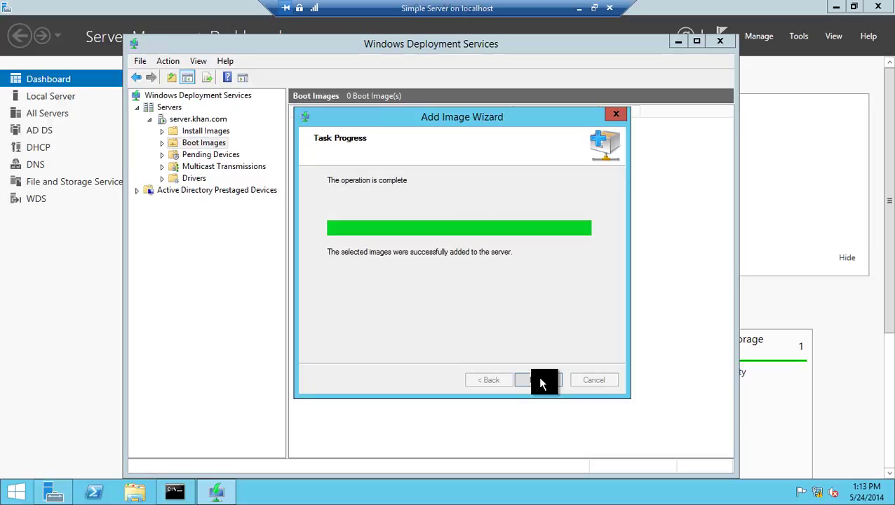
left_click(540, 380)
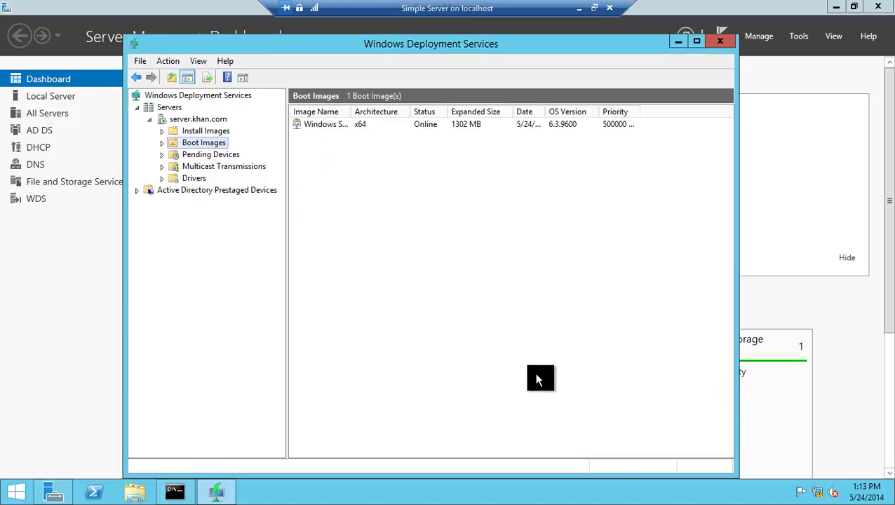
- Review the full boot image name and the install images in the For Domain's Clients group
double_click(352, 111)
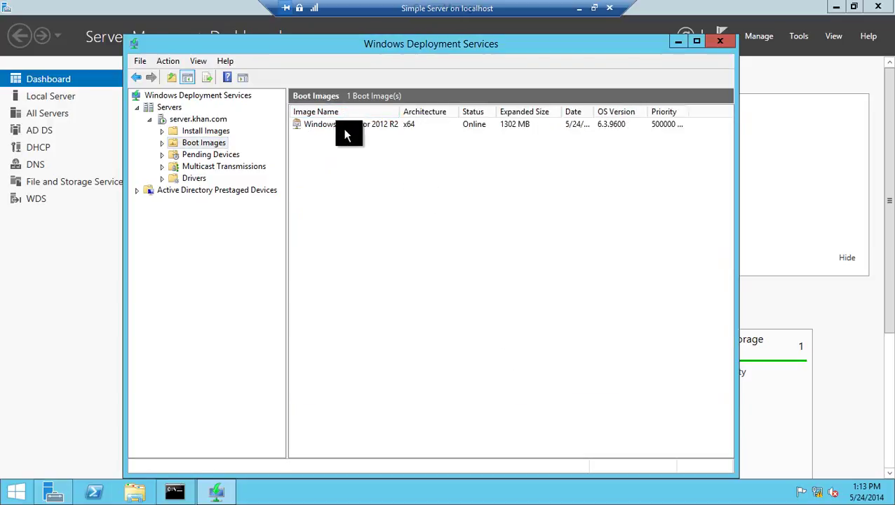
left_click(223, 131)
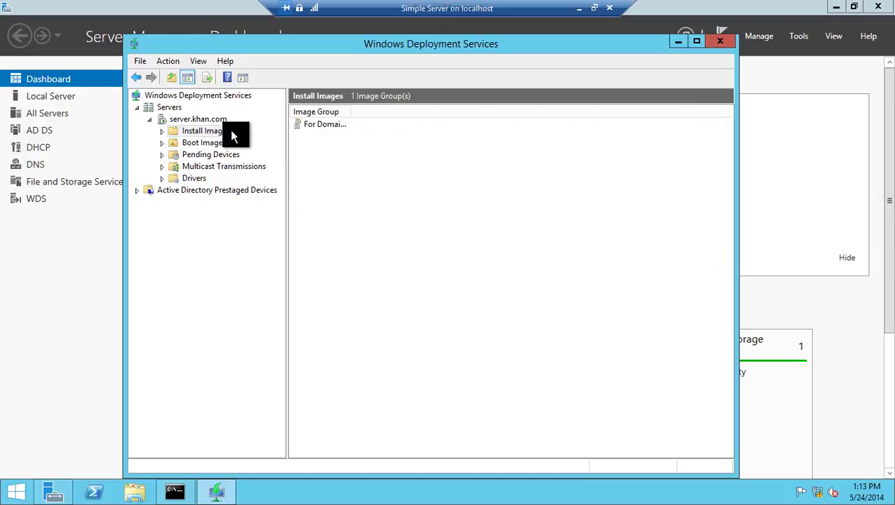
double_click(318, 124)
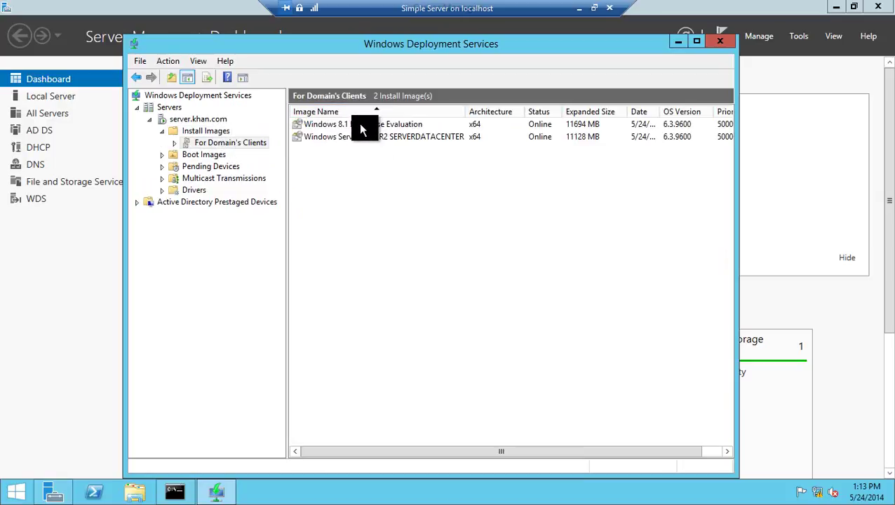
- Switch to Hyper-V Manager and open the DVD drive settings of the Simple Server virtual machine
left_click(580, 10)
left_click(194, 494)
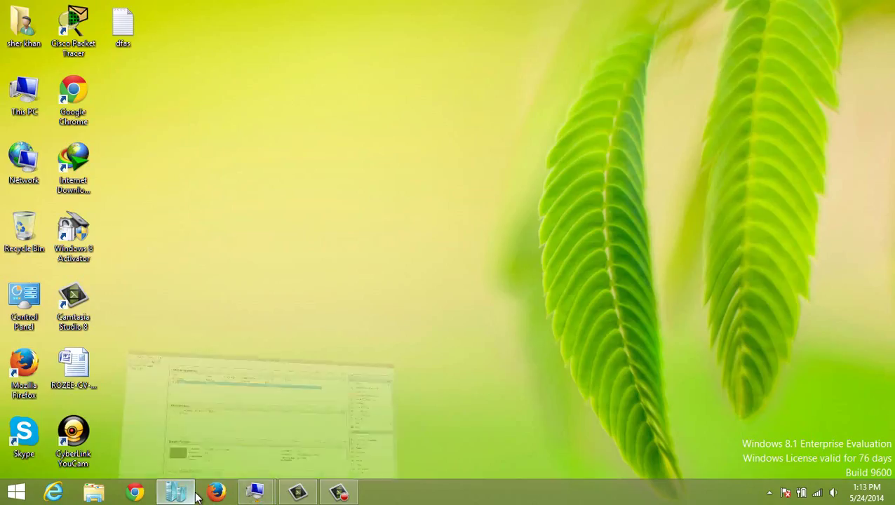
right_click(300, 113)
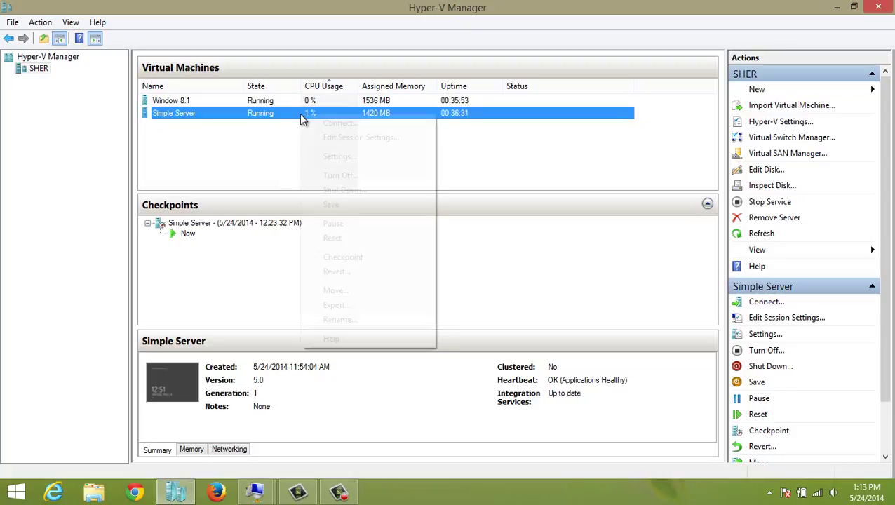
left_click(324, 155)
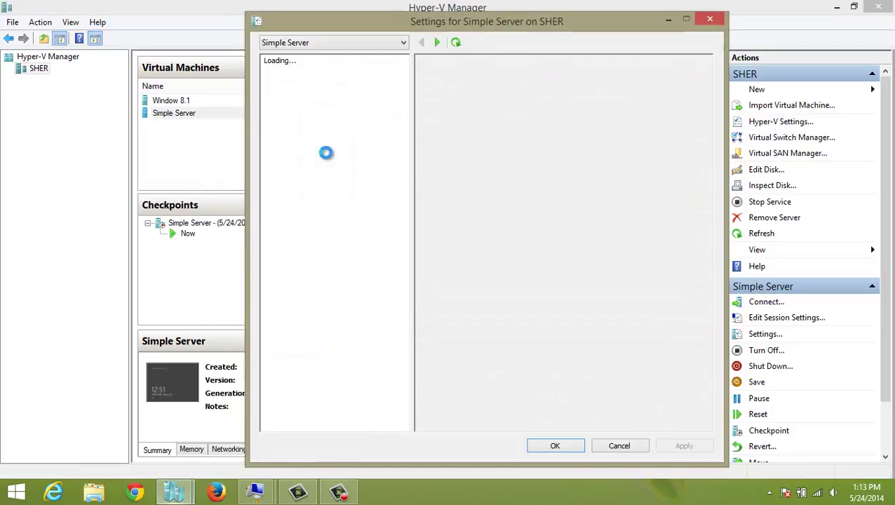
left_click(321, 199)
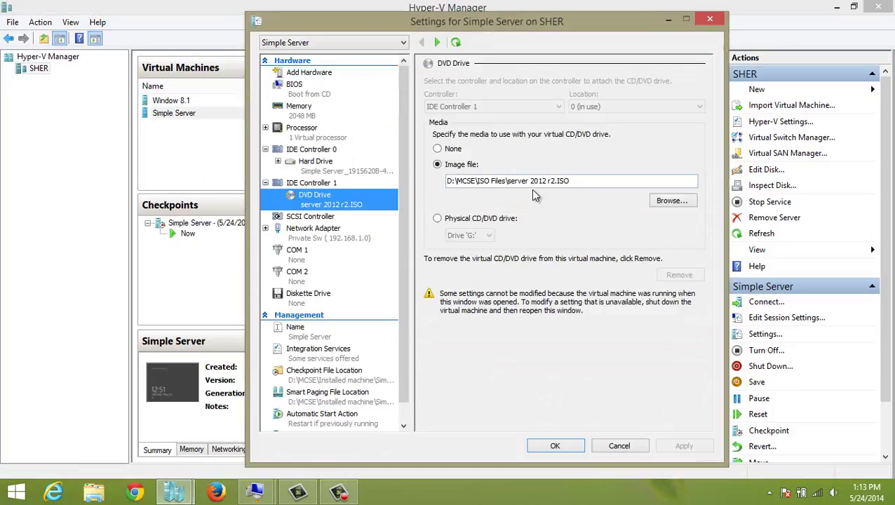
- Attach win8.1 enterprise.ISO from the win8.1 enterprize folder as the DVD drive's image file and apply the settings
left_click(672, 202)
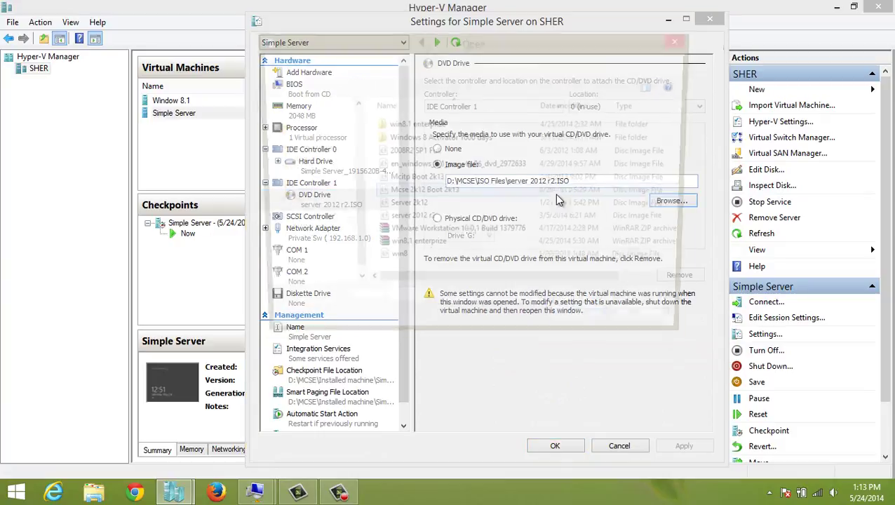
double_click(423, 127)
left_click(424, 128)
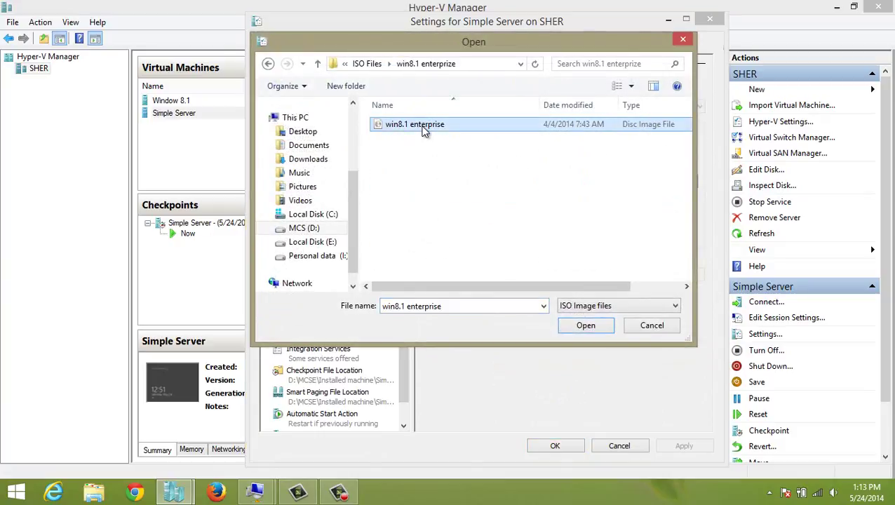
double_click(423, 127)
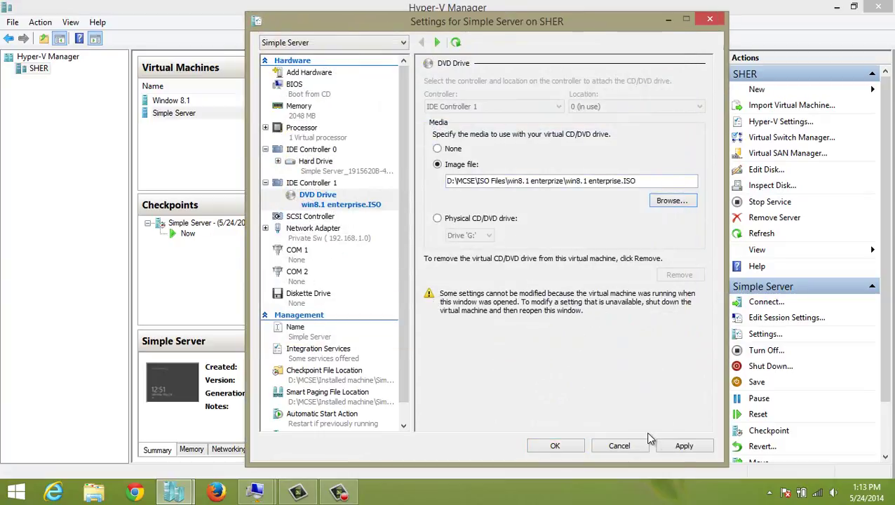
left_click(684, 445)
left_click(574, 447)
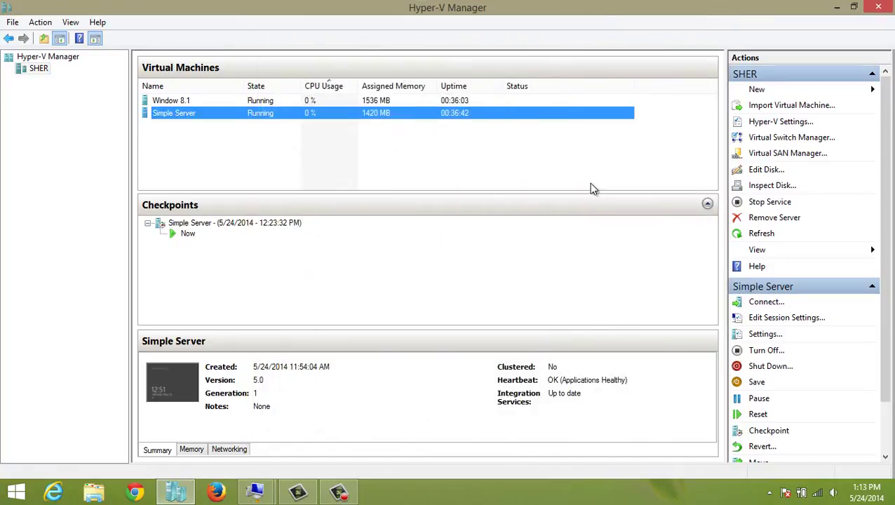
- Return to the Simple Server session, start adding a boot image in Windows Deployment Services, and browse for its image file
left_click(837, 7)
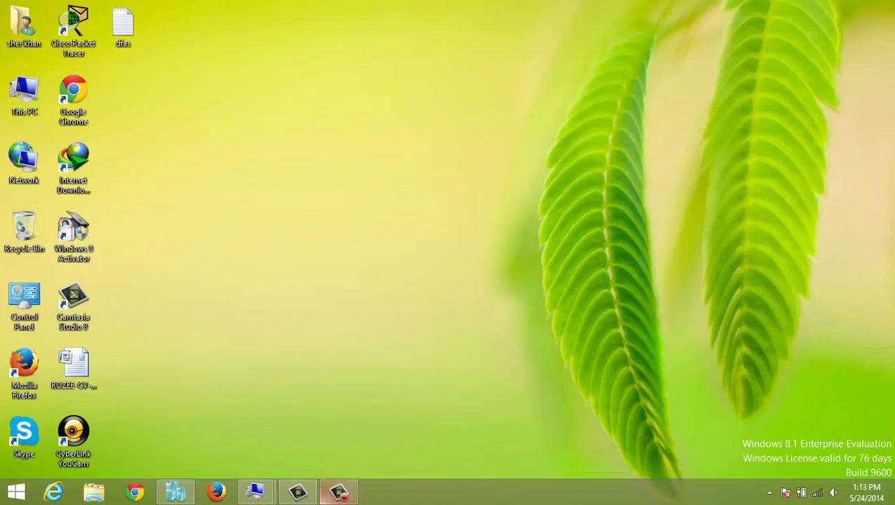
mouse_move(255, 491)
left_click(196, 435)
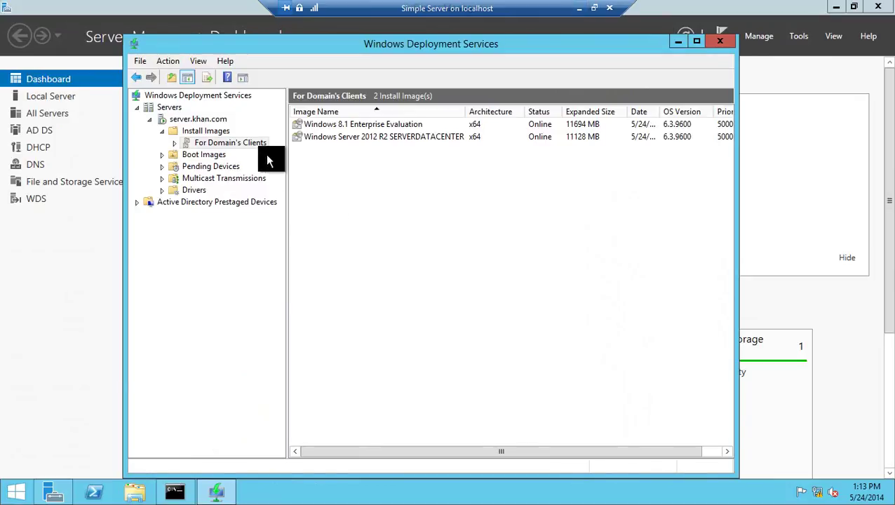
left_click(226, 158)
right_click(220, 158)
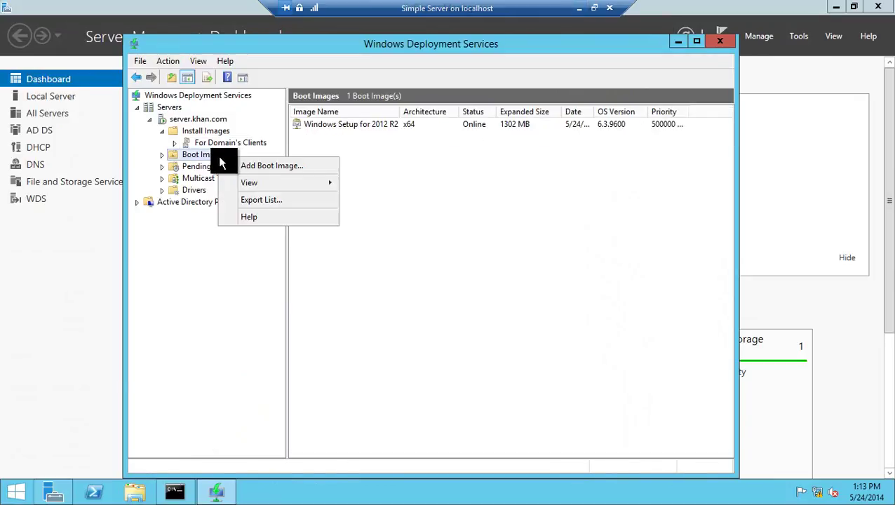
left_click(235, 167)
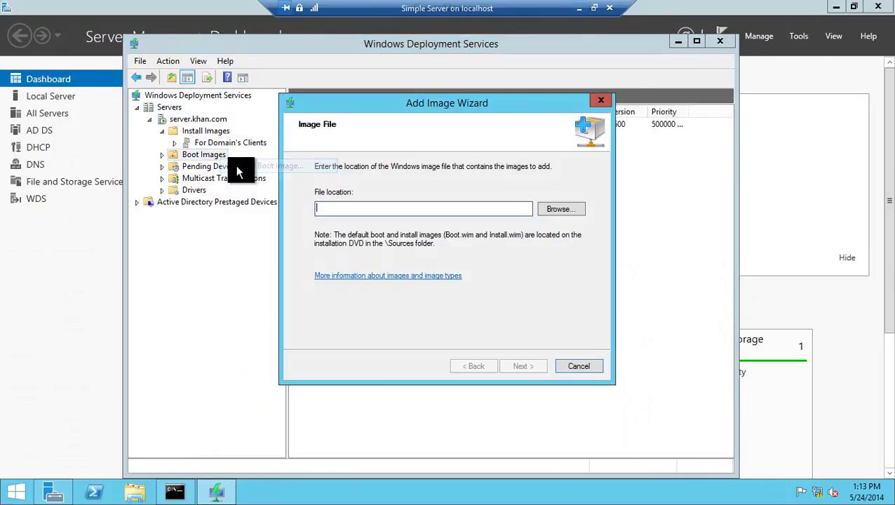
left_click(546, 210)
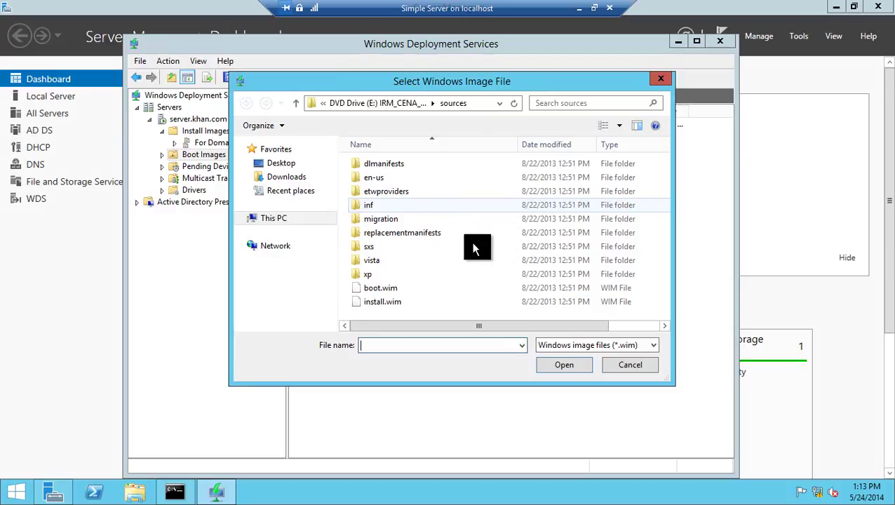
- Go up from the sources folder to This PC and refresh the drive listing
left_click(459, 175)
key("BackSpace")
key("BackSpace")
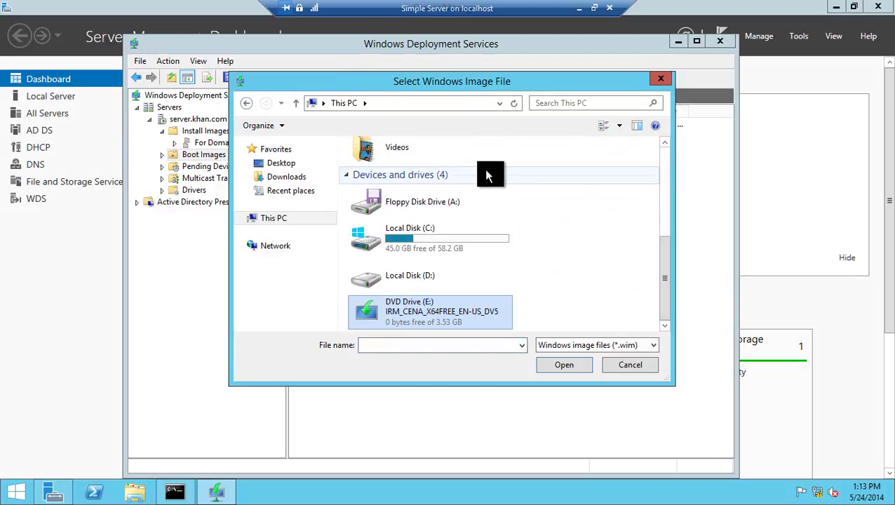
left_click(536, 230)
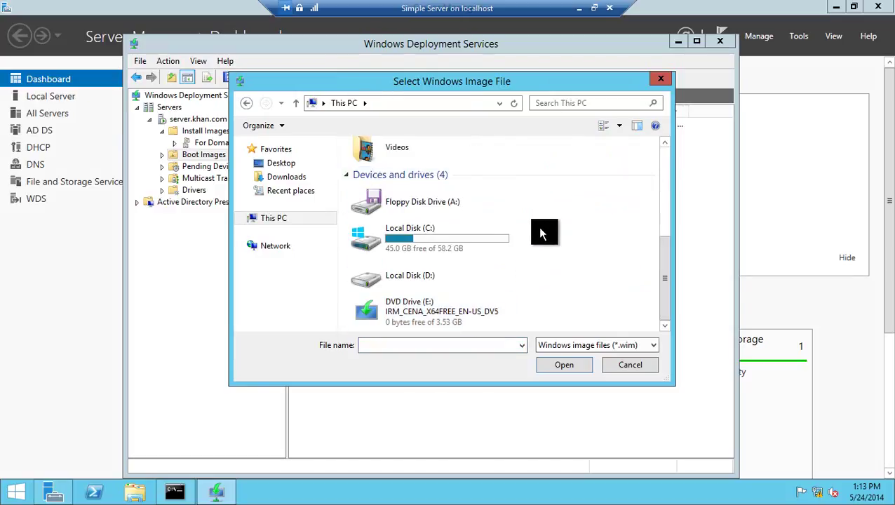
right_click(537, 228)
left_click(569, 279)
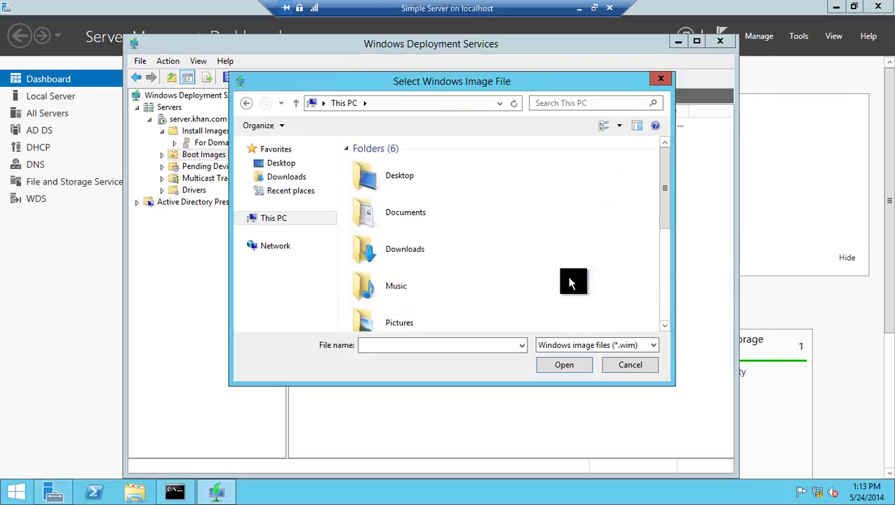
- Choose boot.wim from the sources folder of DVD drive E: as the image file and continue to the image metadata
left_click_drag(664, 207, 665, 306)
left_click(461, 307)
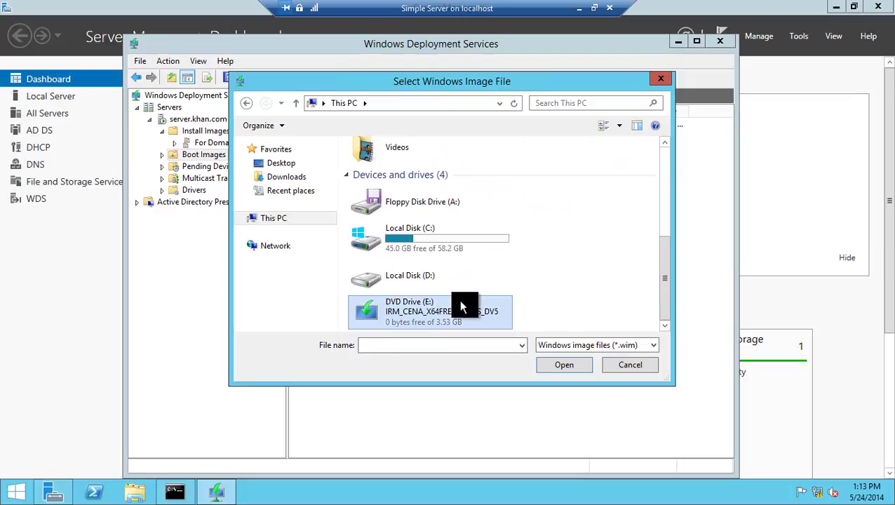
double_click(461, 307)
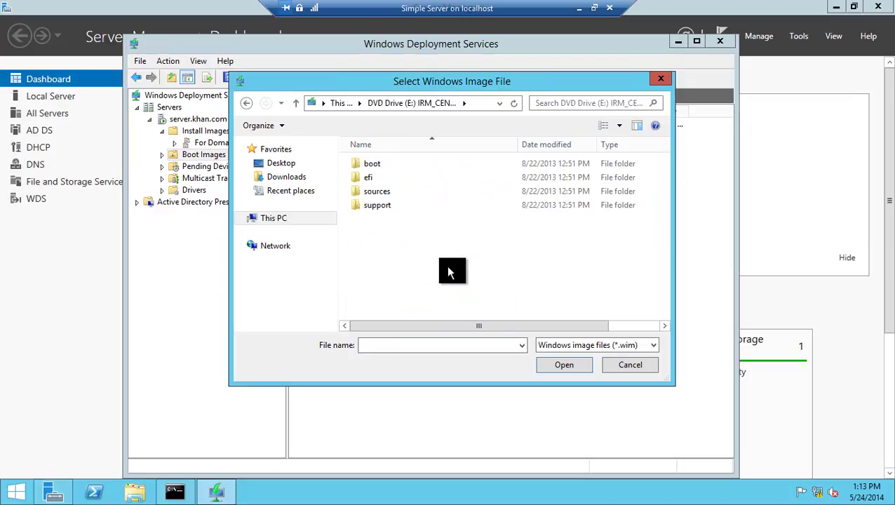
left_click(390, 190)
double_click(390, 191)
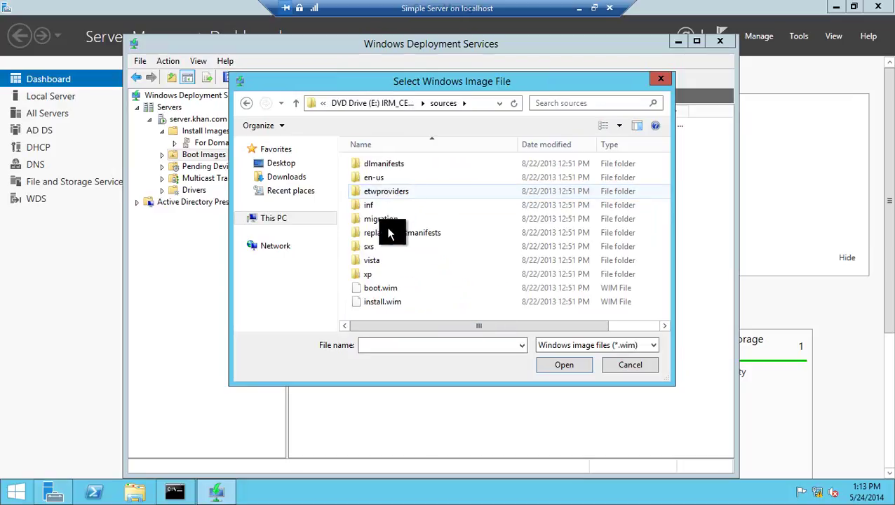
double_click(383, 293)
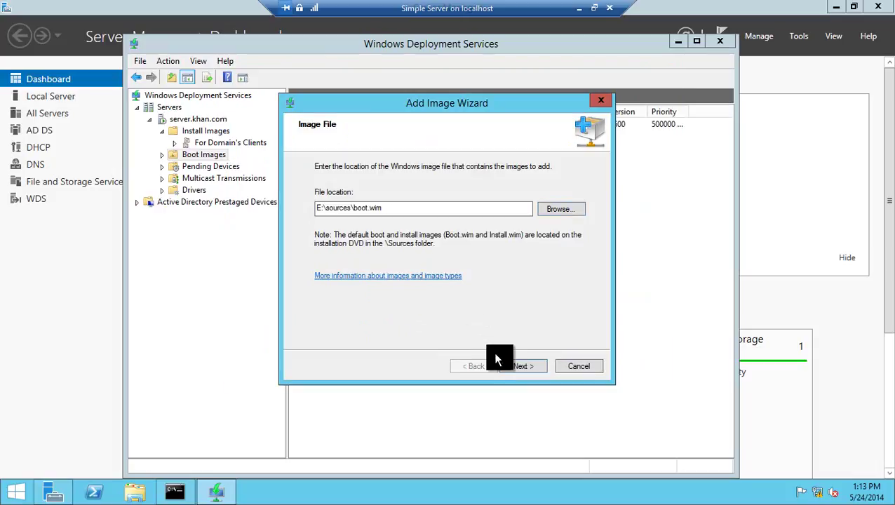
left_click(511, 366)
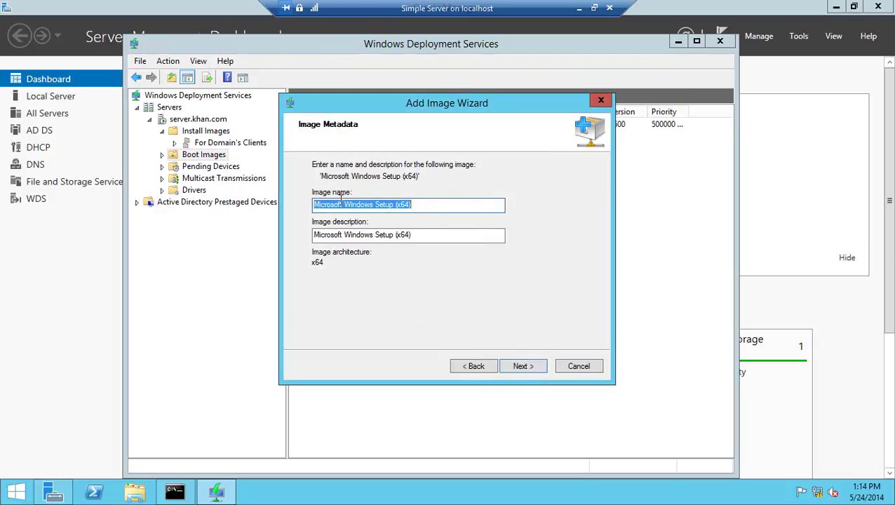
- Change the boot image's name to Windows Setup for Win 8.1
key("Home")
key("ctrl+shift+Right")
key("Delete")
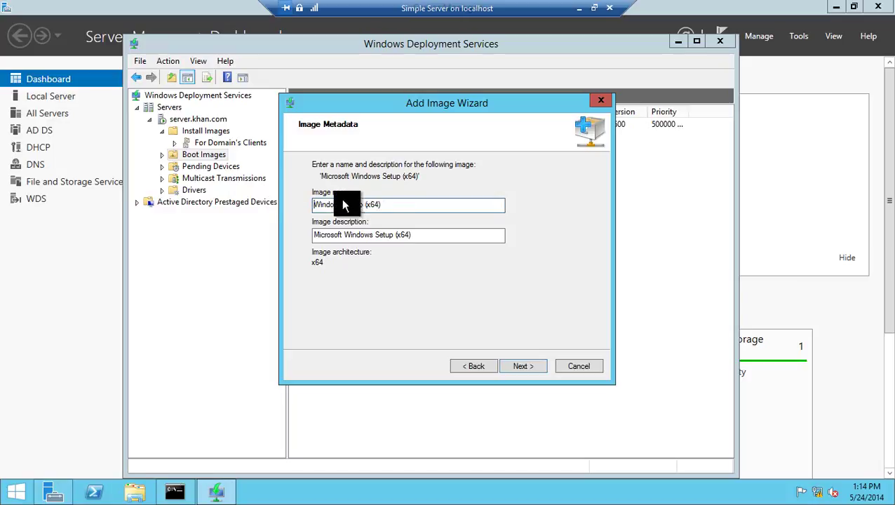
left_click(380, 204)
key("BackSpace")
key("BackSpace")
key("BackSpace")
key("BackSpace")
key("BackSpace")
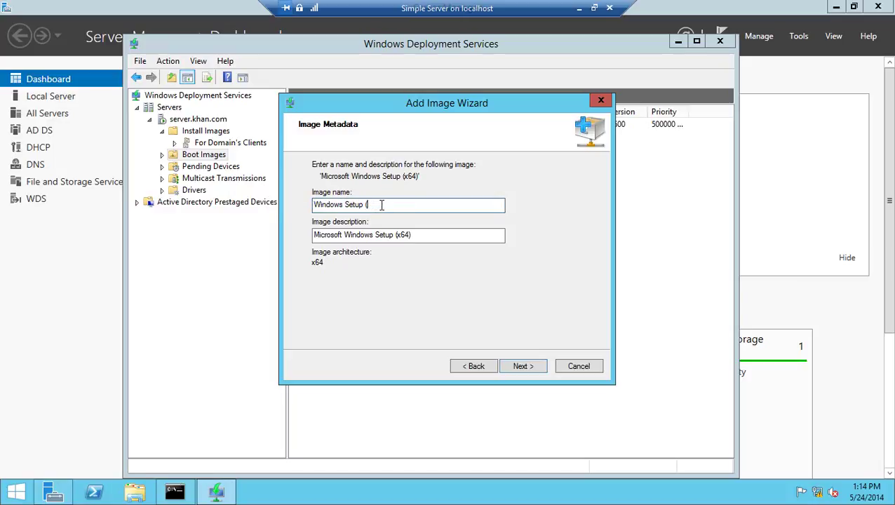
type("for Win 8.1")
- Copy the image name Windows Setup for Win 8.1 into the image description, replacing its default text
key("ctrl+a")
key("ctrl+c")
left_click(415, 235)
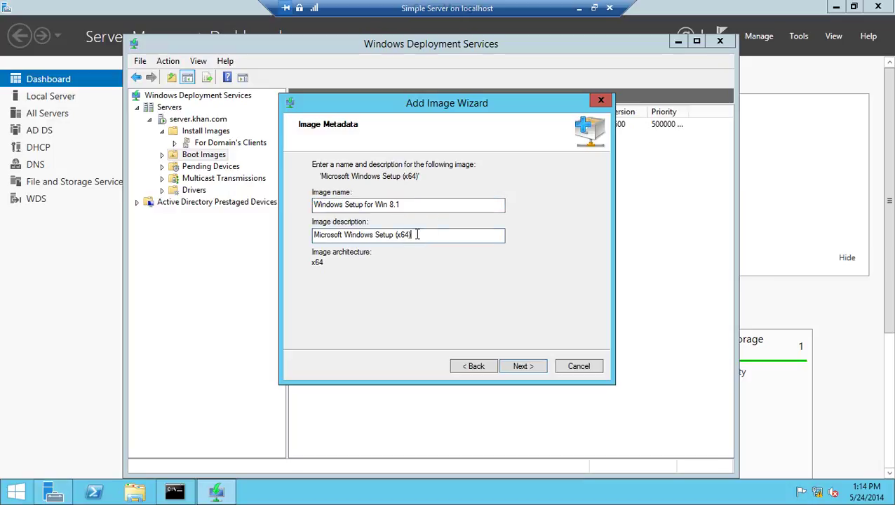
key("ctrl+a")
key("ctrl+v")
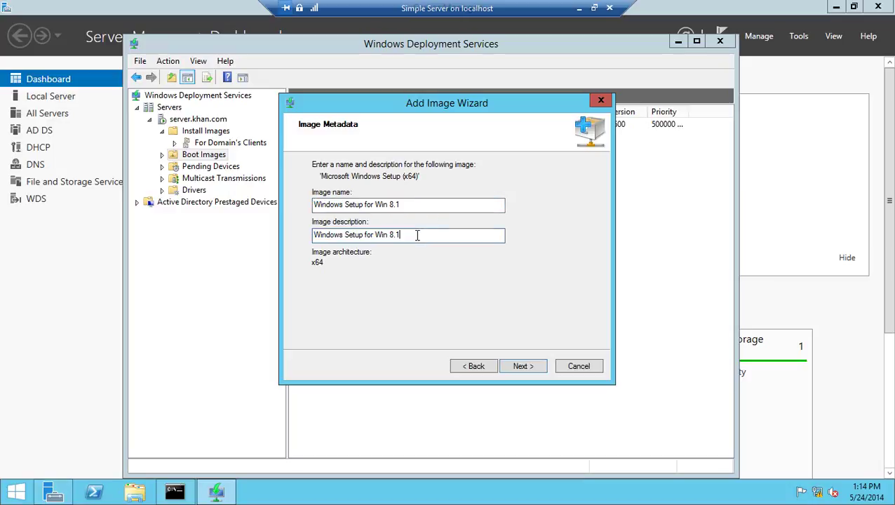
- Accept the metadata and summary, add the Windows 8.1 boot image to the server, and finish the wizard
left_click(515, 366)
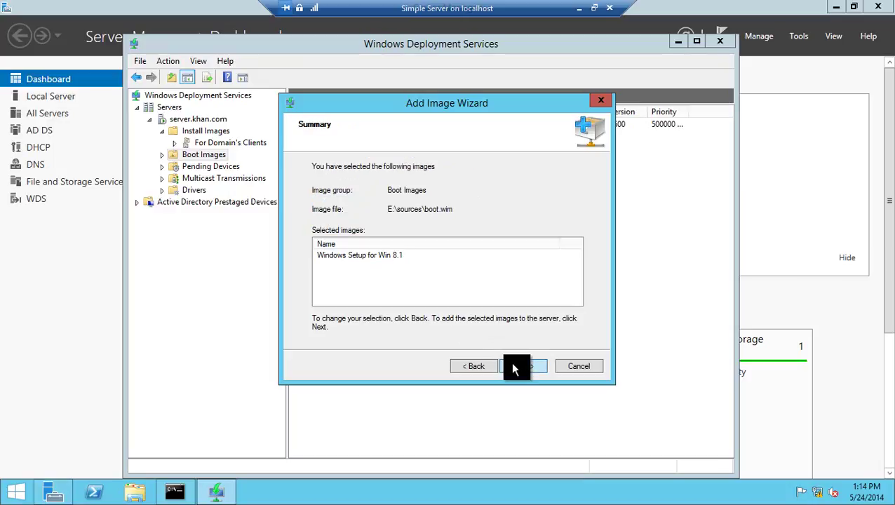
left_click(515, 366)
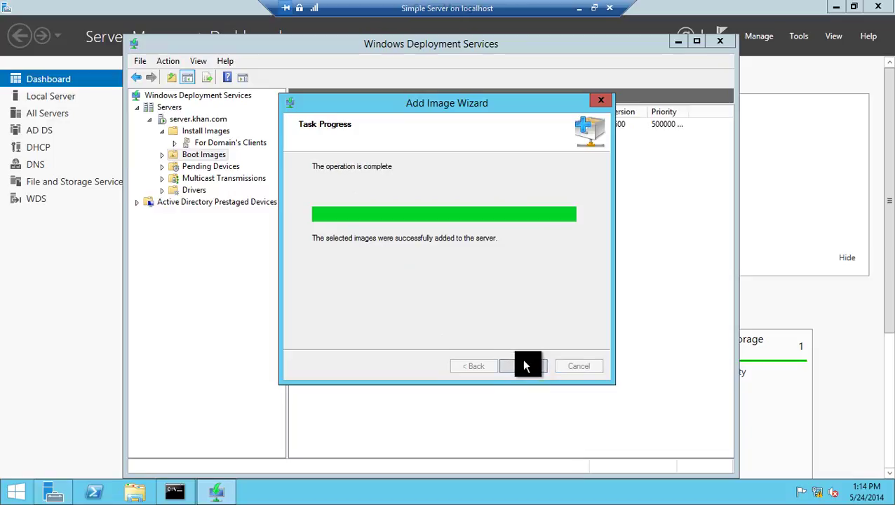
left_click(523, 365)
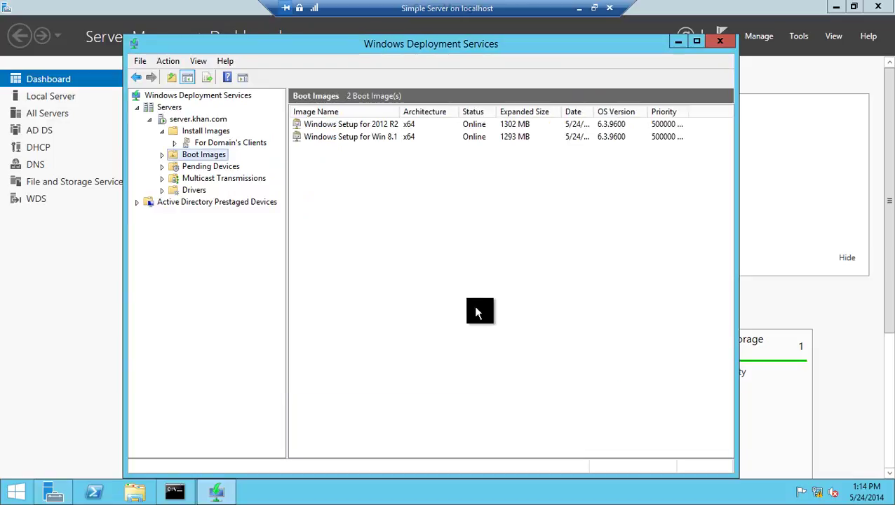
- Start a new multicast transmission named 2012 installation Windows and continue to the image selection
right_click(218, 180)
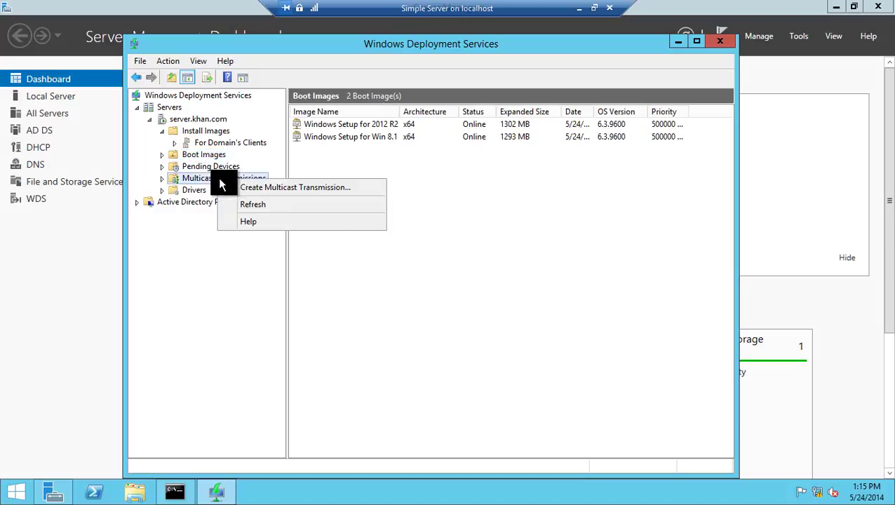
left_click(239, 190)
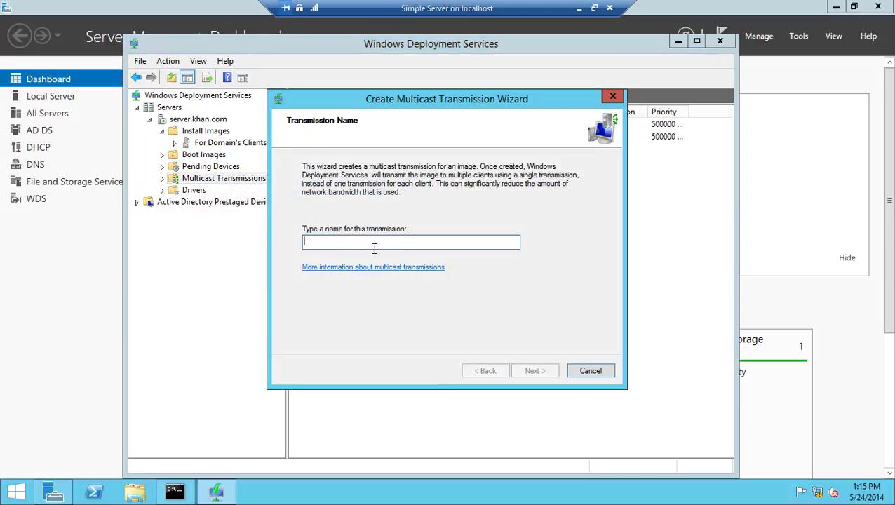
type("201")
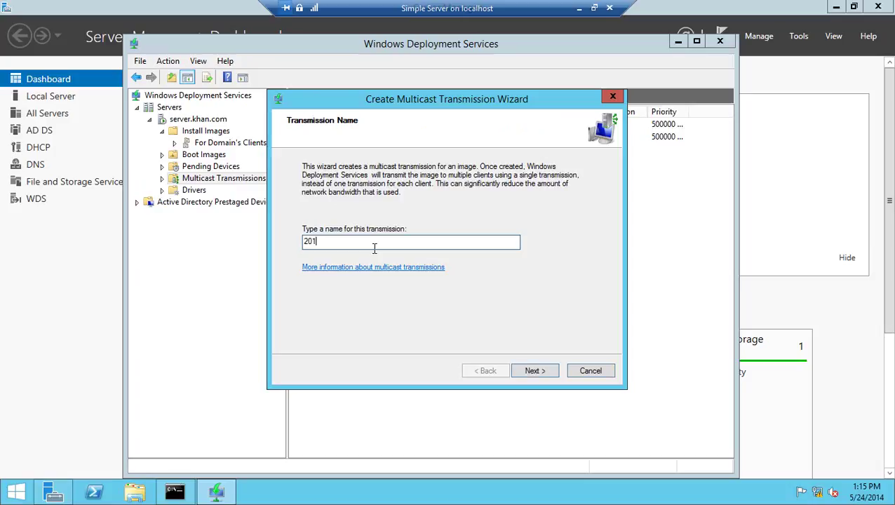
type("2 instal")
type("lation Windows")
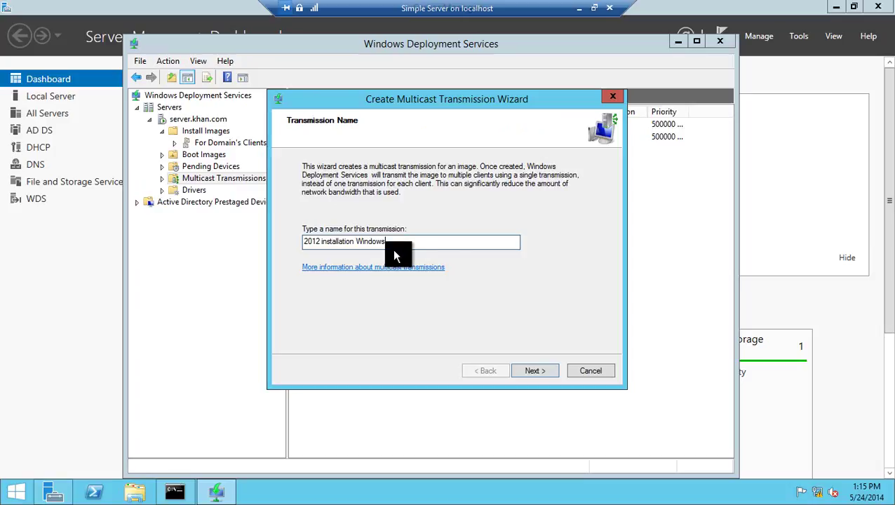
left_click(535, 368)
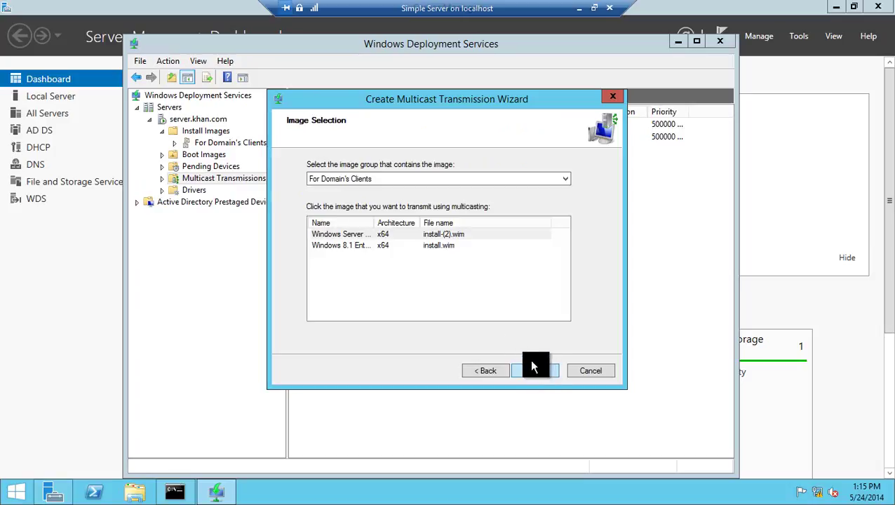
- Choose the Windows Server 2012 R2 SERVERDATACENTER image from For Domain's Clients, keep Auto-Cast, and finish creating the multicast transmission
double_click(421, 223)
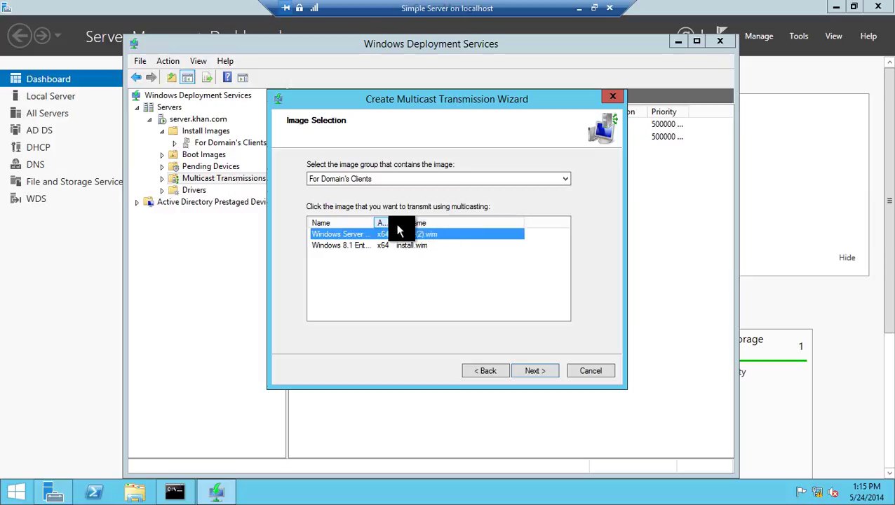
double_click(375, 223)
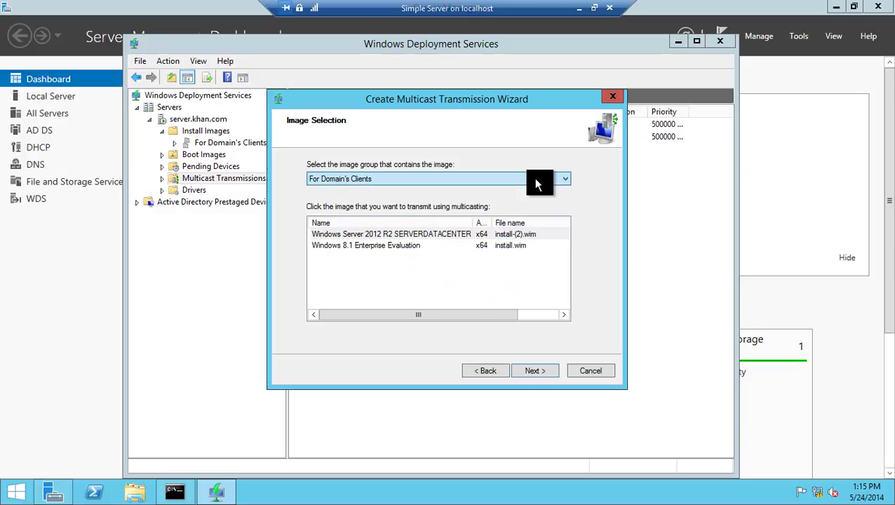
left_click(523, 366)
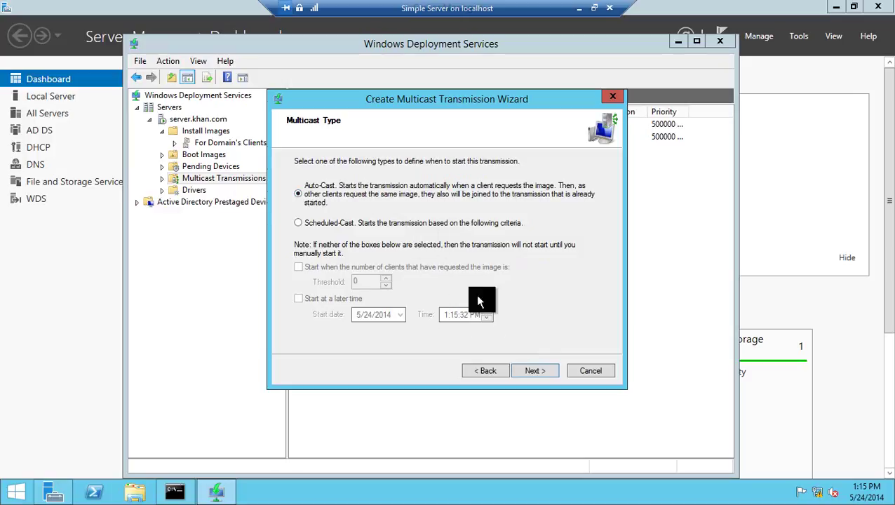
left_click(544, 368)
left_click(544, 367)
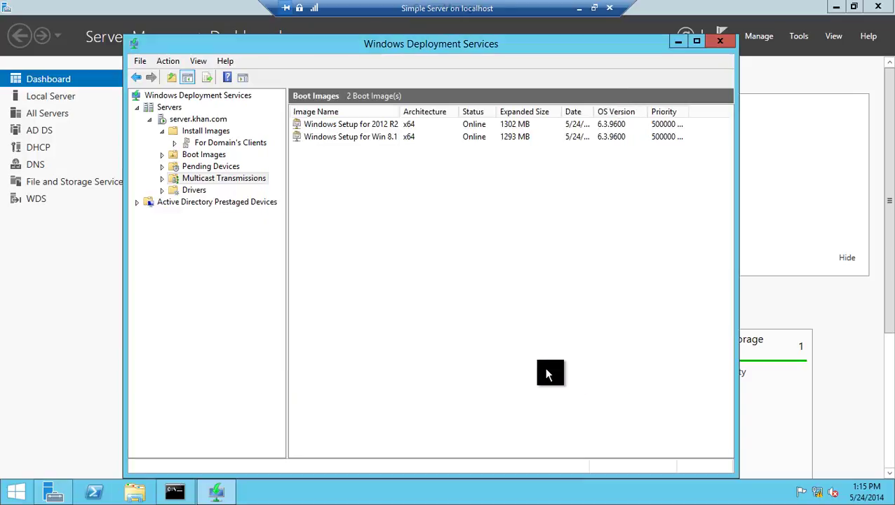
- Start another multicast transmission named Win 8.1 installation and continue to its image selection
right_click(238, 181)
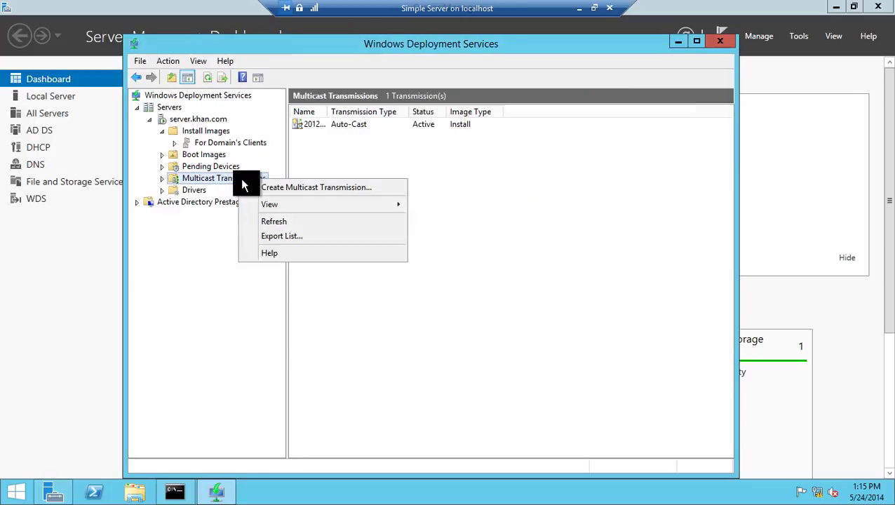
left_click(294, 188)
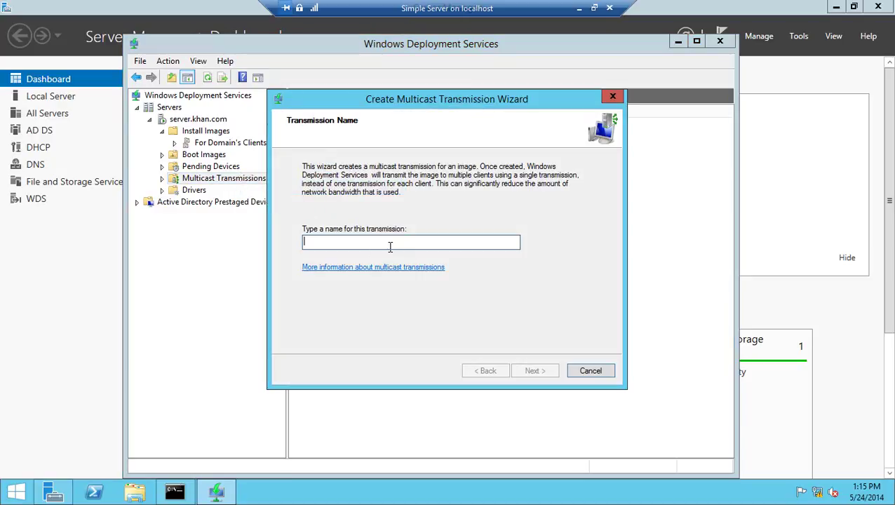
type("Win ")
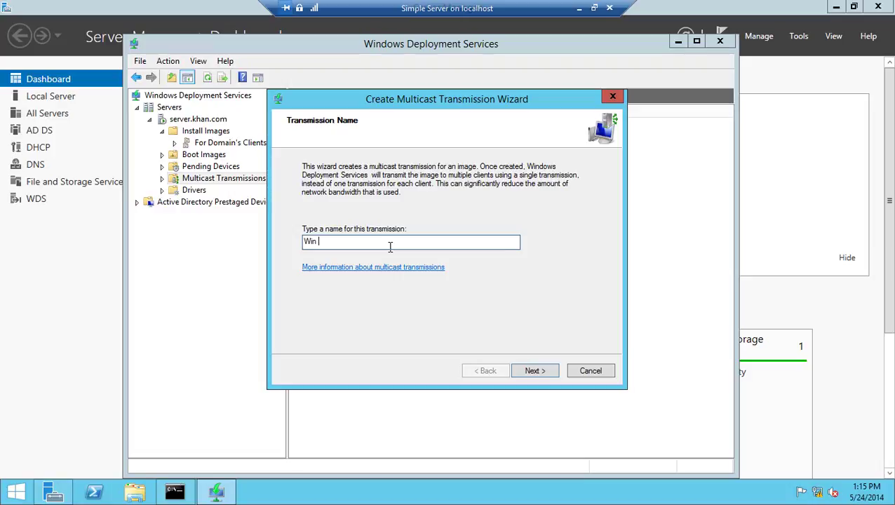
type("8.1 installation")
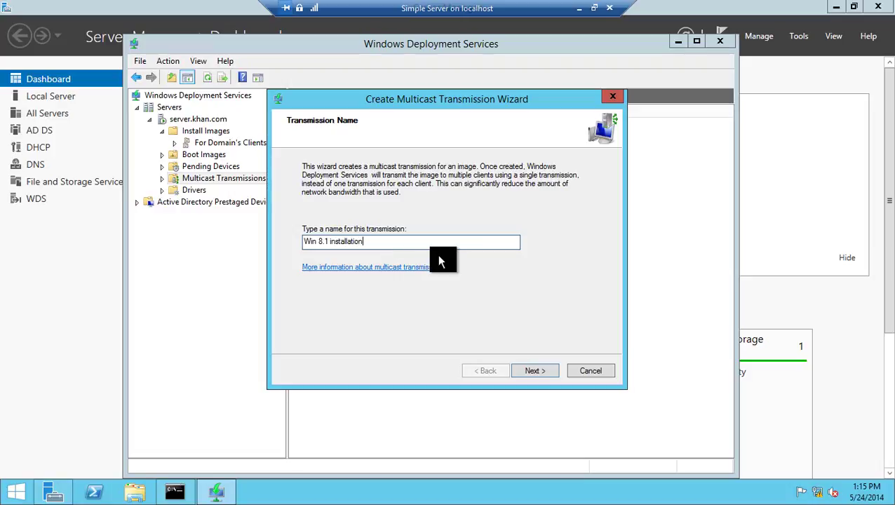
left_click(538, 372)
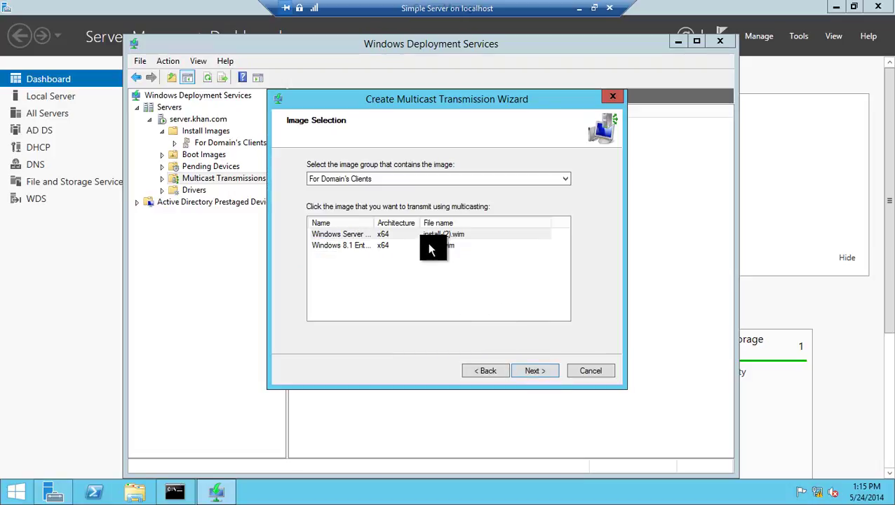
- Choose the Windows 8.1 Enterprise Evaluation image from For Domain's Clients, keep Auto-Cast, and finish creating the transmission
left_click(427, 244)
left_click(369, 177)
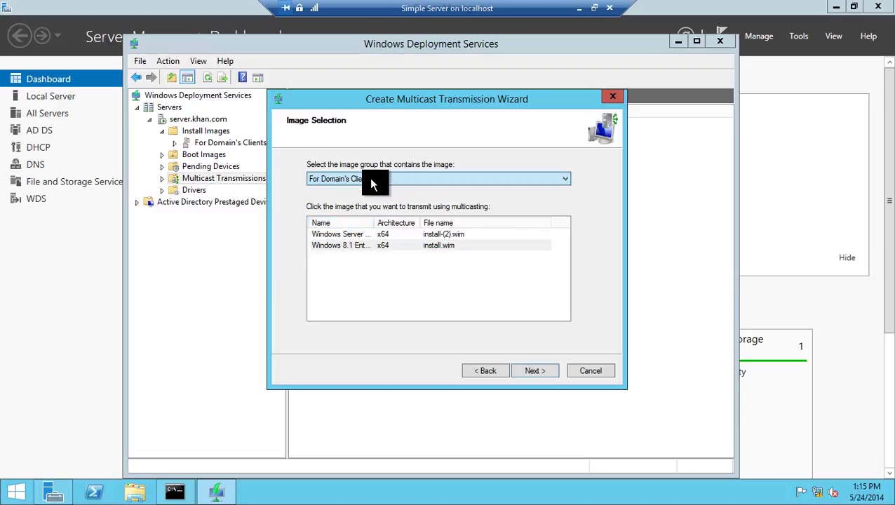
left_click(394, 246)
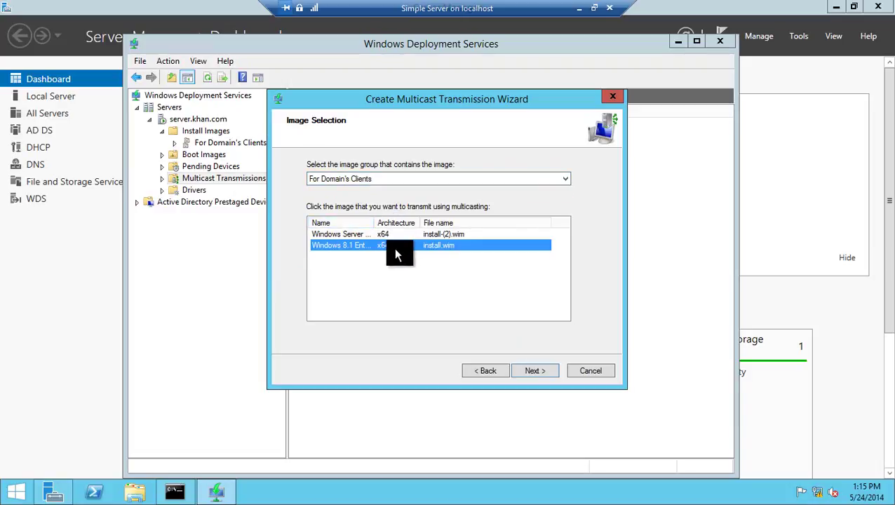
left_click(526, 370)
left_click(542, 372)
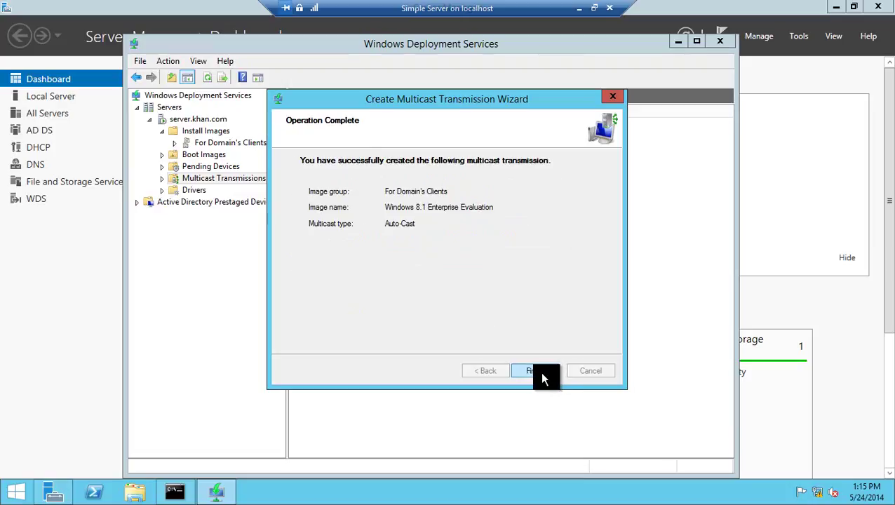
left_click(538, 370)
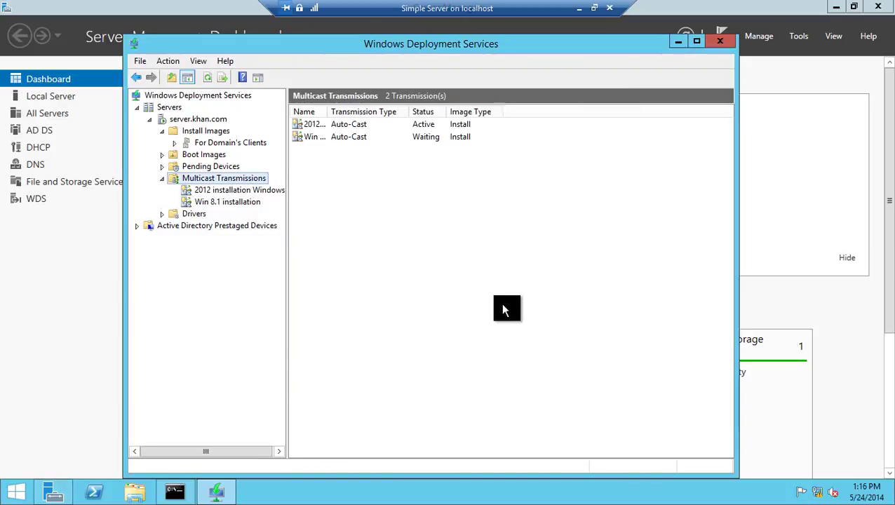
- Refresh the multicast transmissions, collapse the install images, and view the list of boot images
left_click(208, 79)
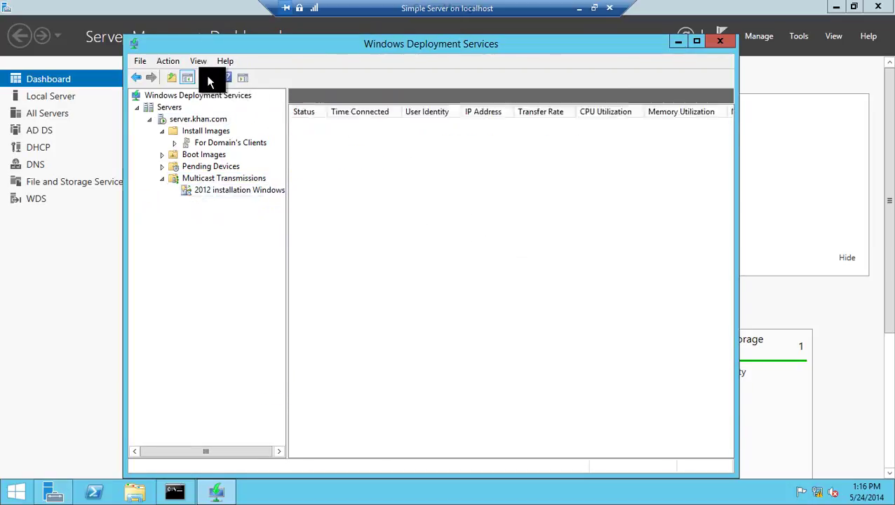
left_click(163, 132)
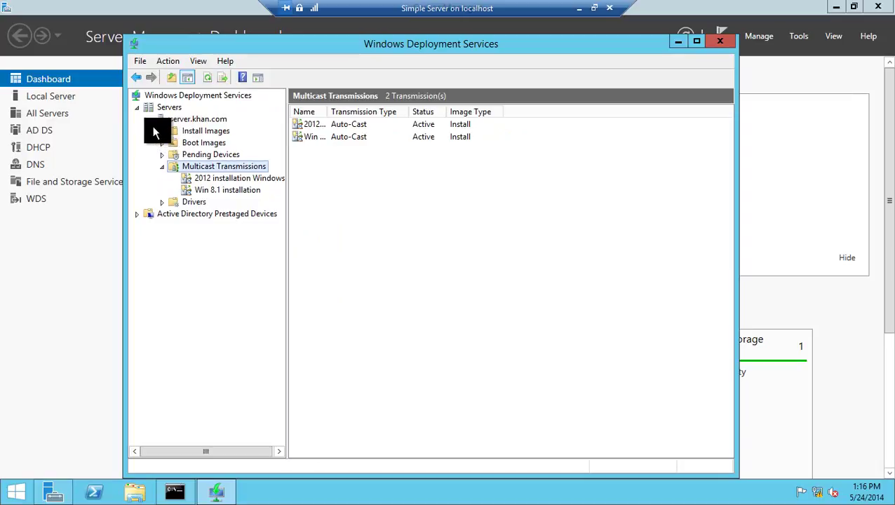
left_click(186, 142)
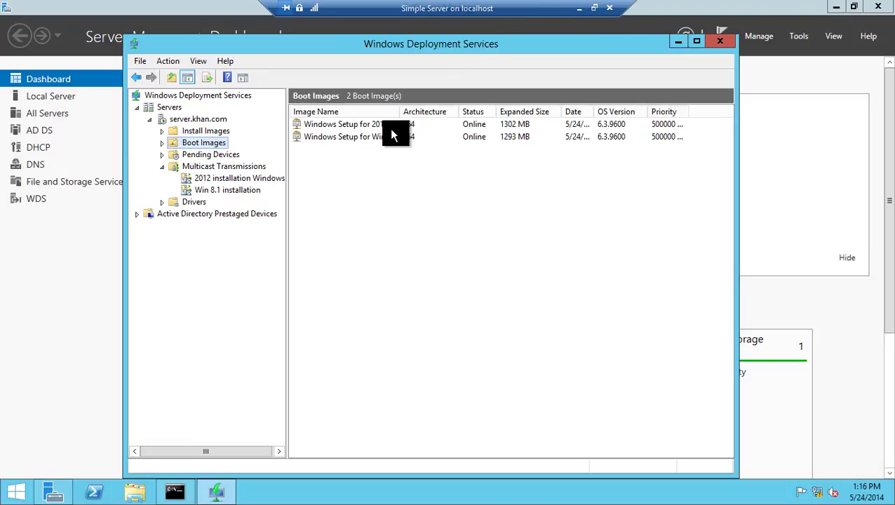
key("XF86MonBrightnessUp")
key("XF86MonBrightnessUp")
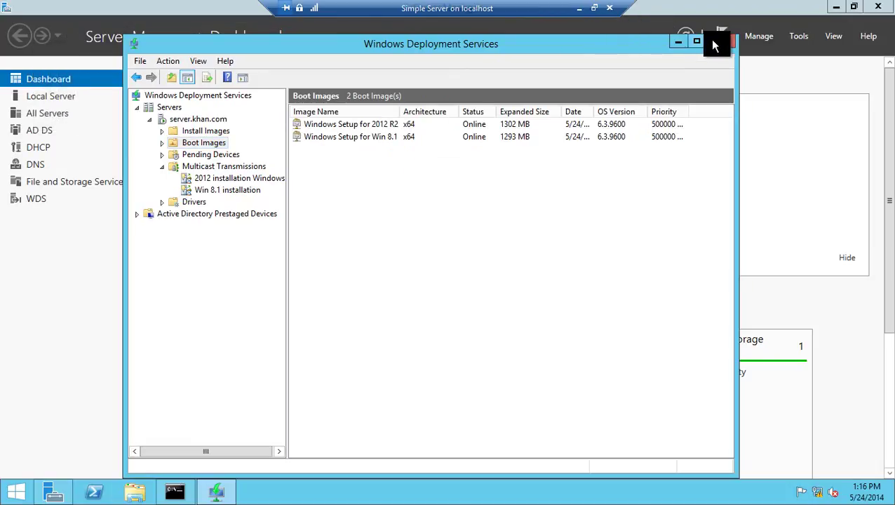
- Switch to Hyper-V Manager and check which virtual switch the Simple Server machine's network adapter uses
left_click(675, 40)
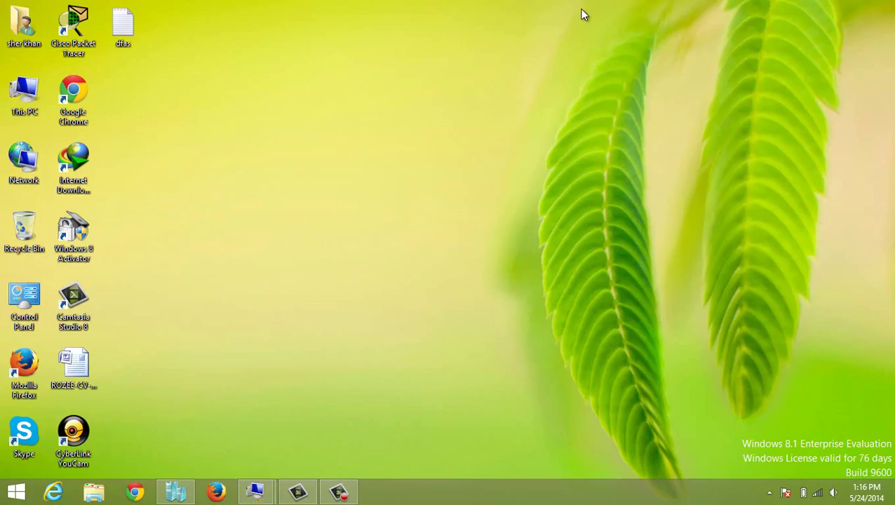
left_click(579, 9)
left_click(176, 492)
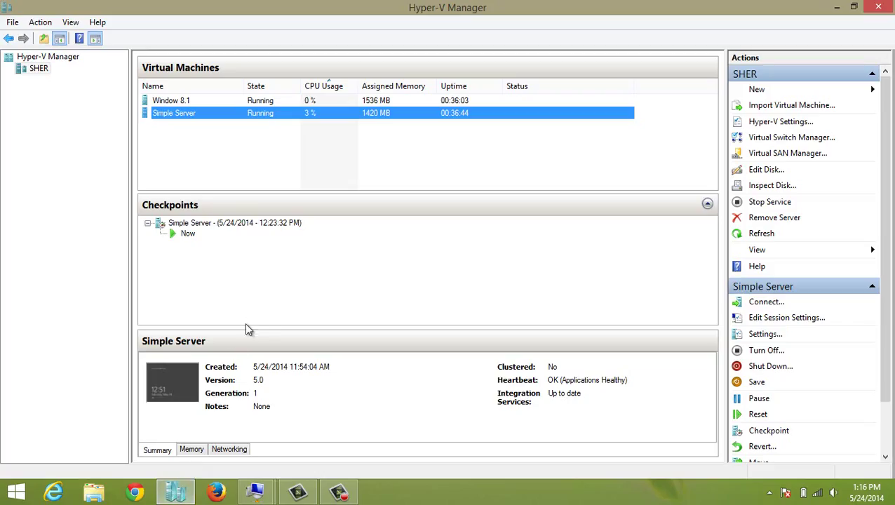
left_click(264, 183)
right_click(233, 116)
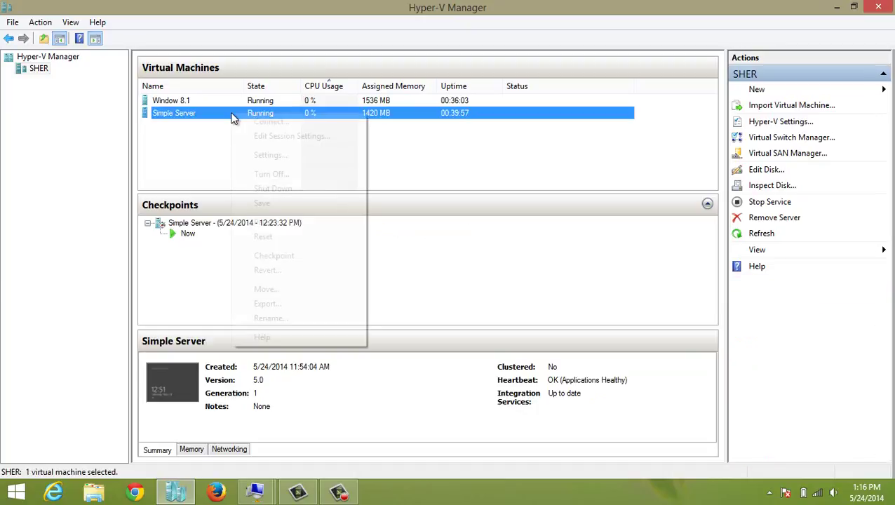
left_click(256, 156)
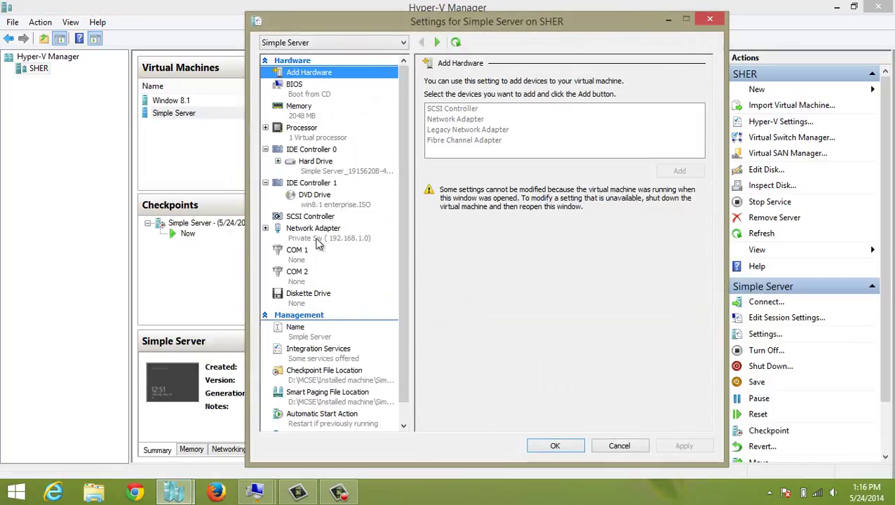
left_click(322, 240)
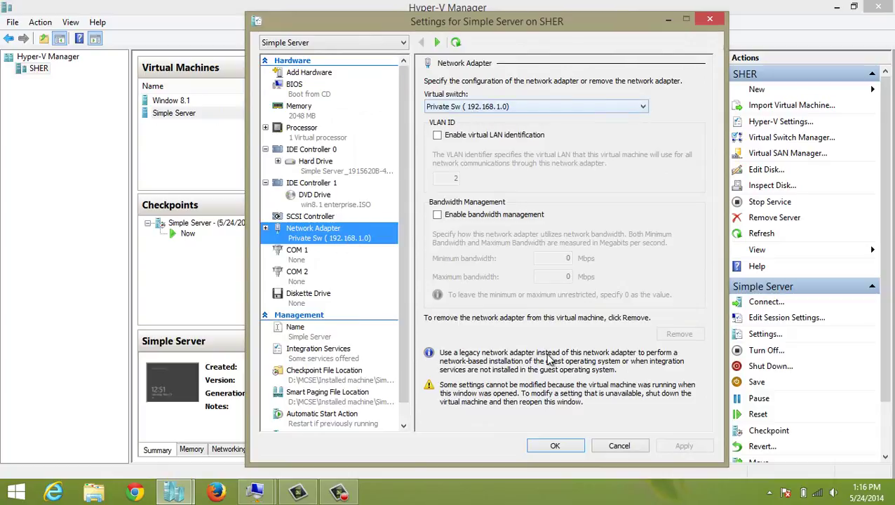
left_click(568, 447)
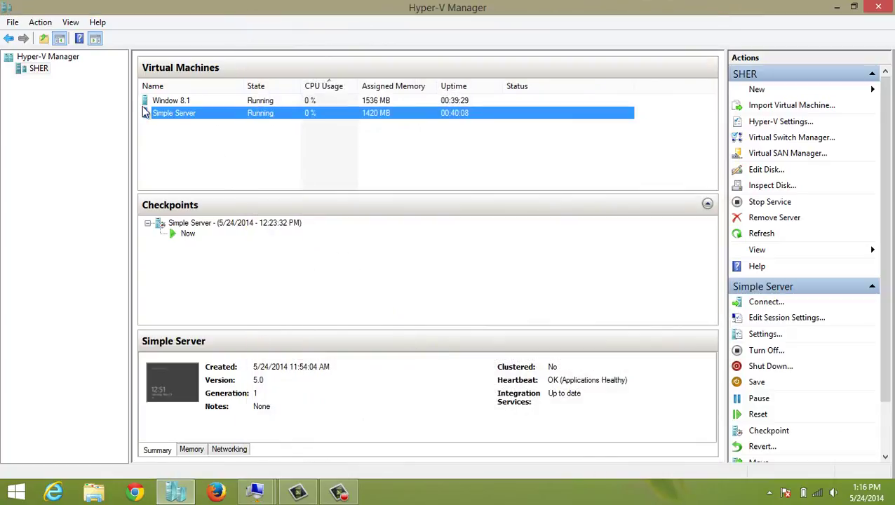
- Start a new virtual machine on the local Hyper-V host and name it Win 8.1, keeping the default storage location
right_click(44, 73)
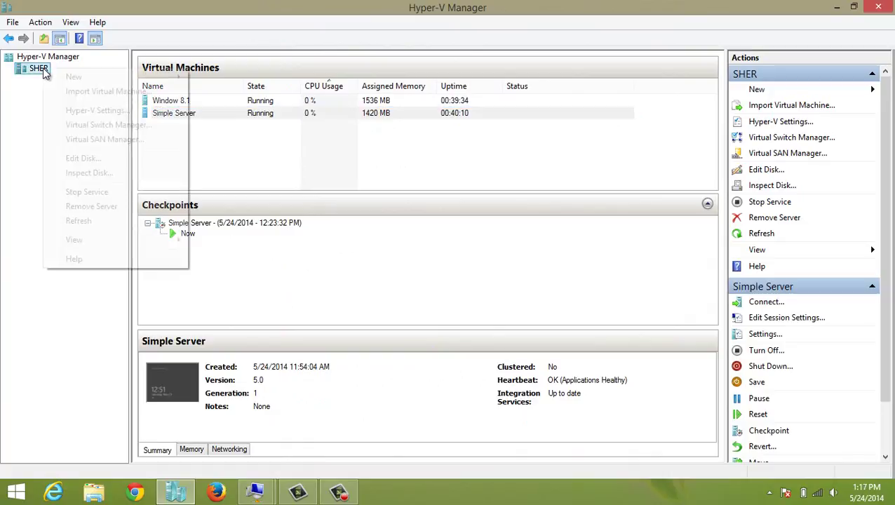
mouse_move(75, 79)
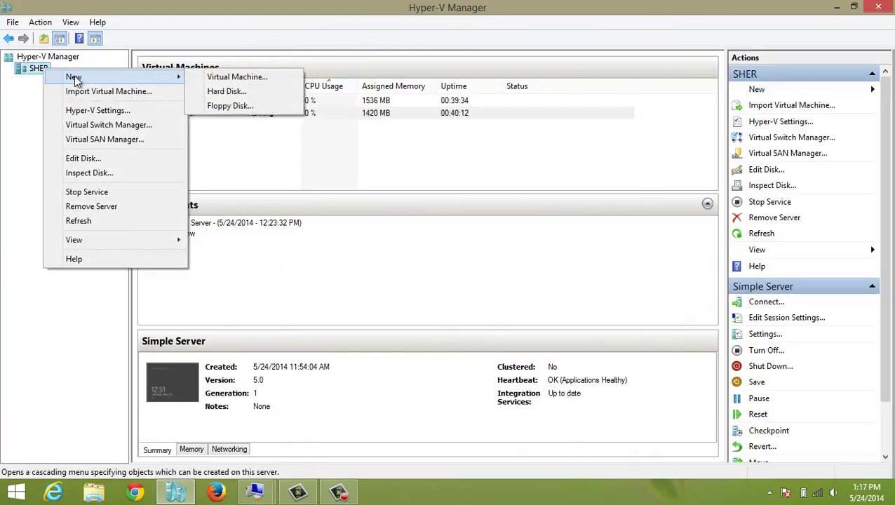
left_click(204, 77)
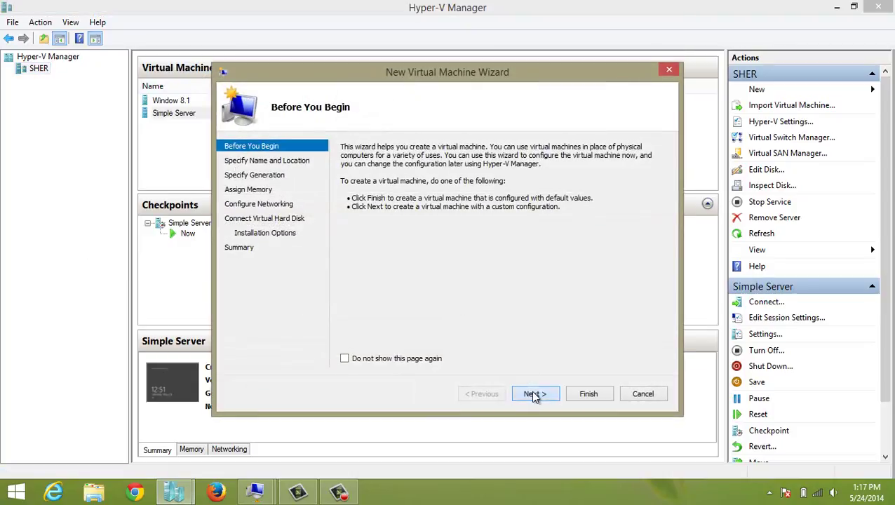
left_click(534, 393)
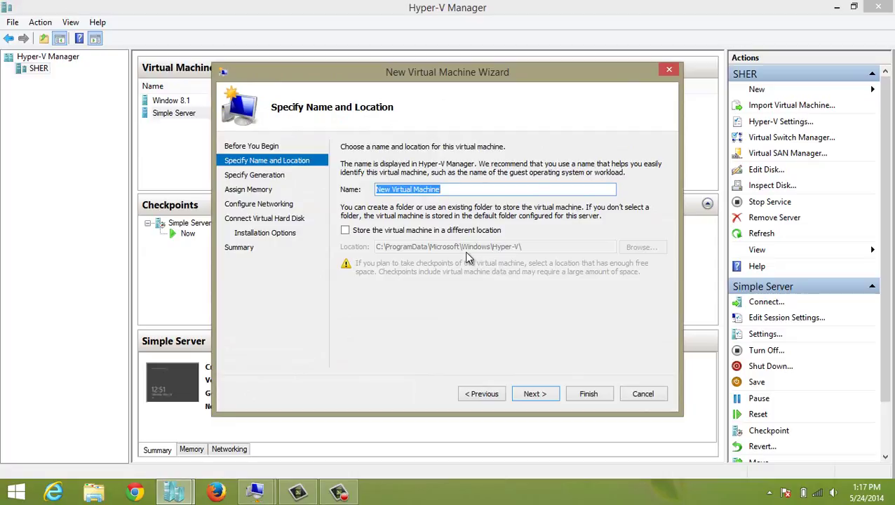
type("Win 8")
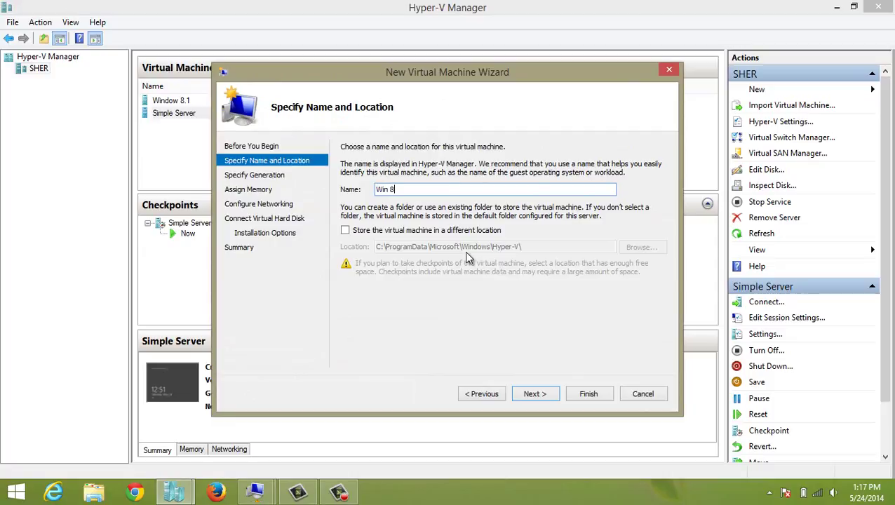
type(".1")
left_click(534, 393)
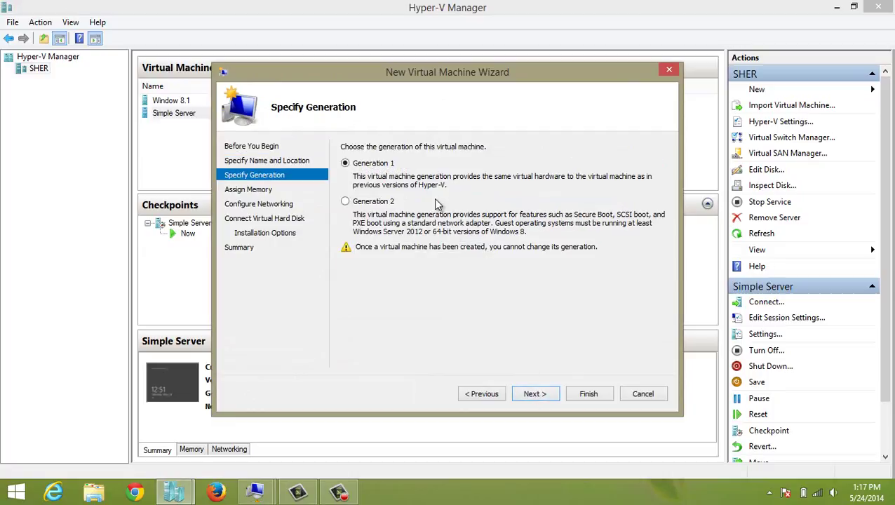
- Accept Generation 1 and 512 MB of startup memory, and enable Dynamic Memory for the virtual machine
left_click(526, 393)
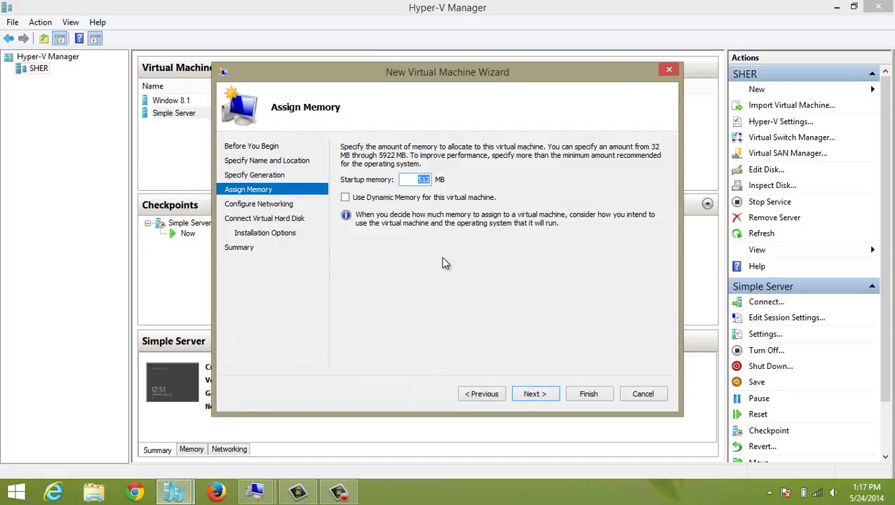
left_click(412, 196)
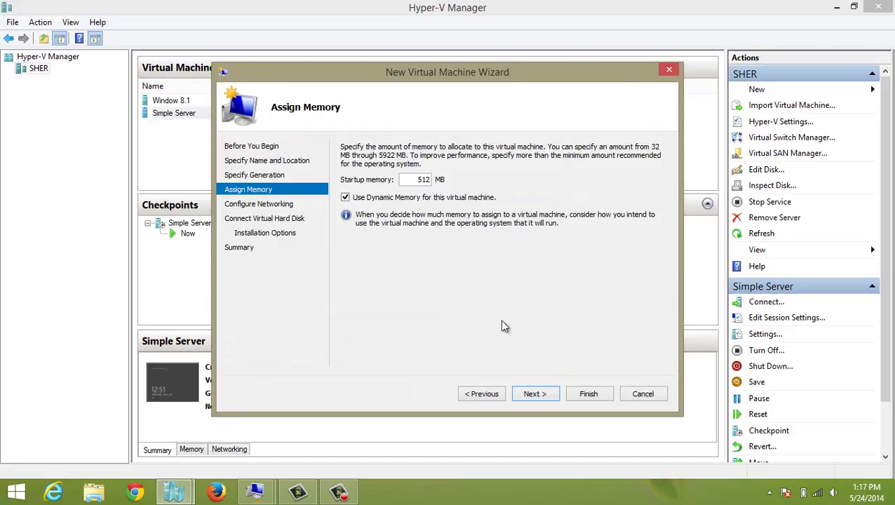
left_click(535, 393)
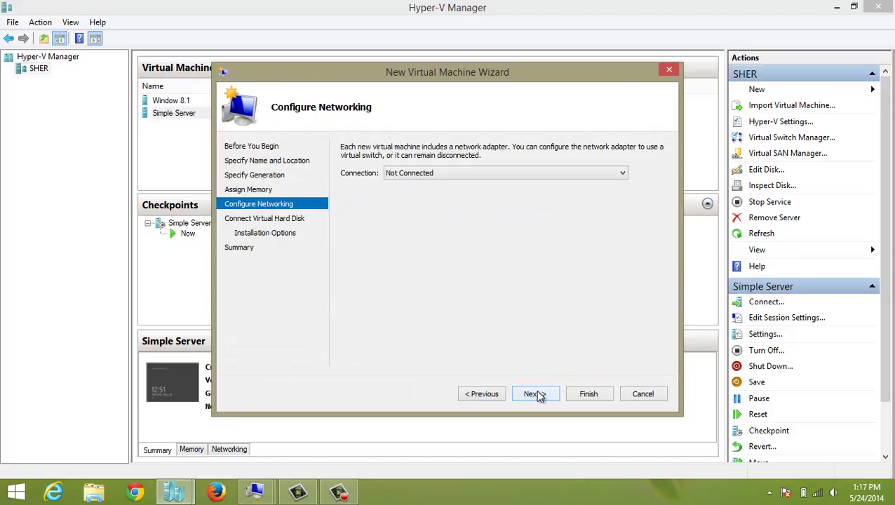
- Review the available virtual switches, leave the network connection as Not Connected, and continue to the virtual hard disk setup
left_click(517, 176)
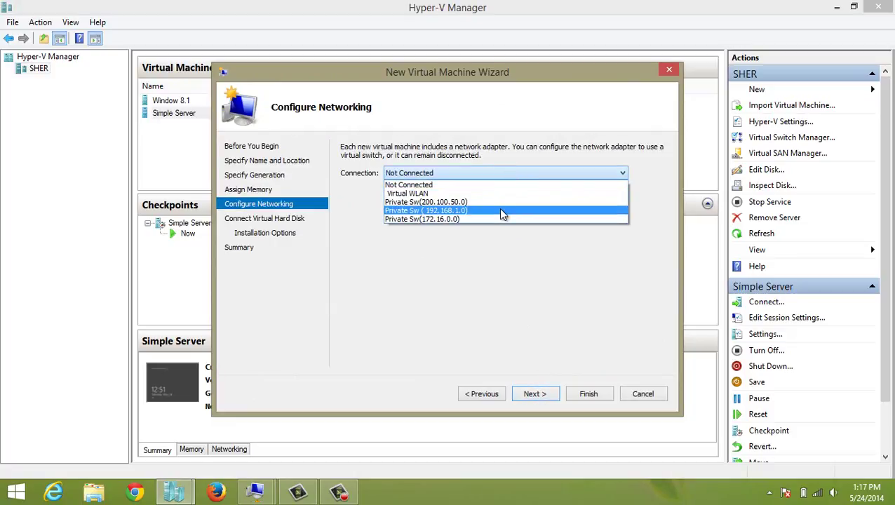
left_click(452, 211)
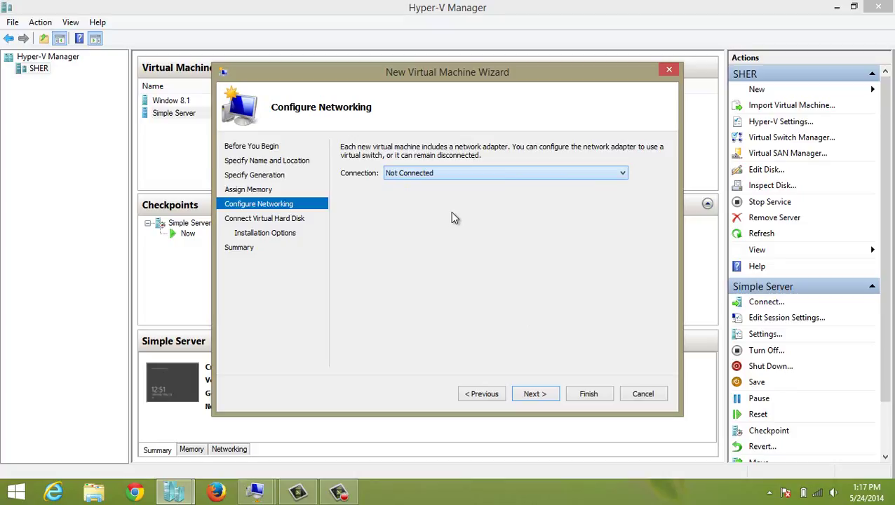
left_click(539, 396)
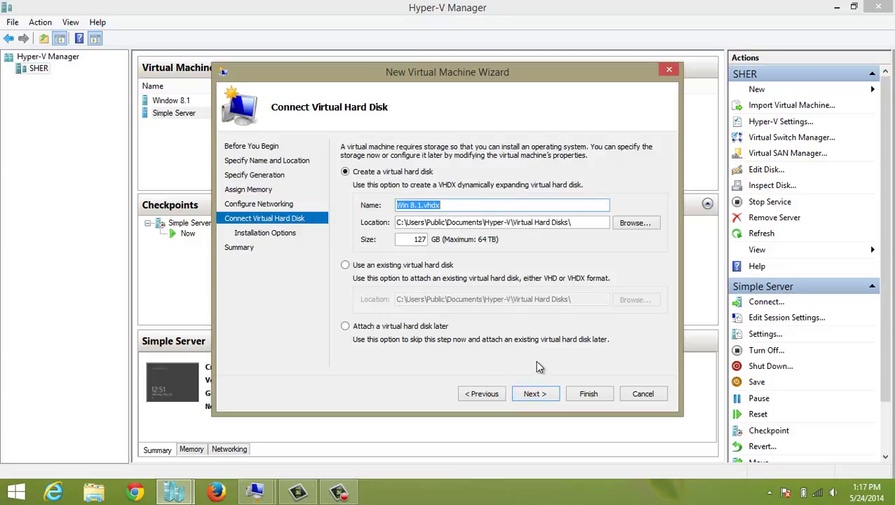
- Accept the default virtual hard disk, choose installation from a network-based installation server, and try to create the Win 8.1 virtual machine
left_click(533, 392)
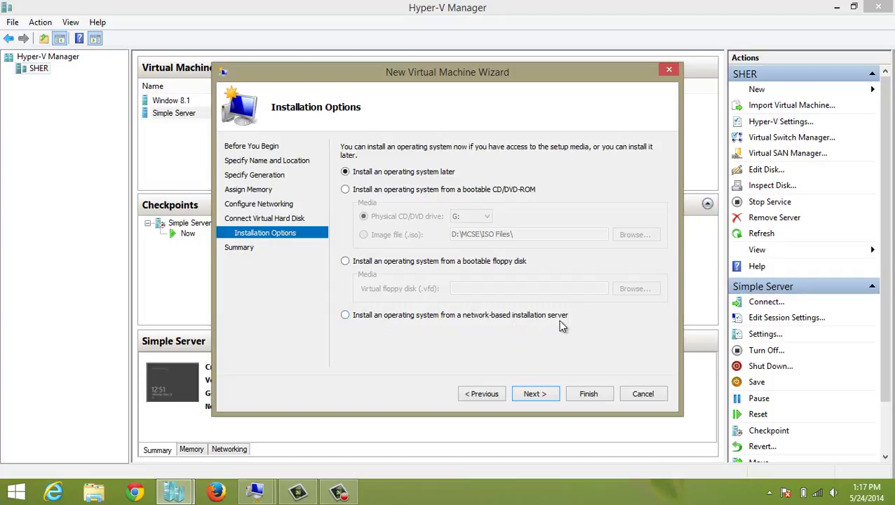
left_click(344, 316)
left_click(546, 393)
left_click(585, 397)
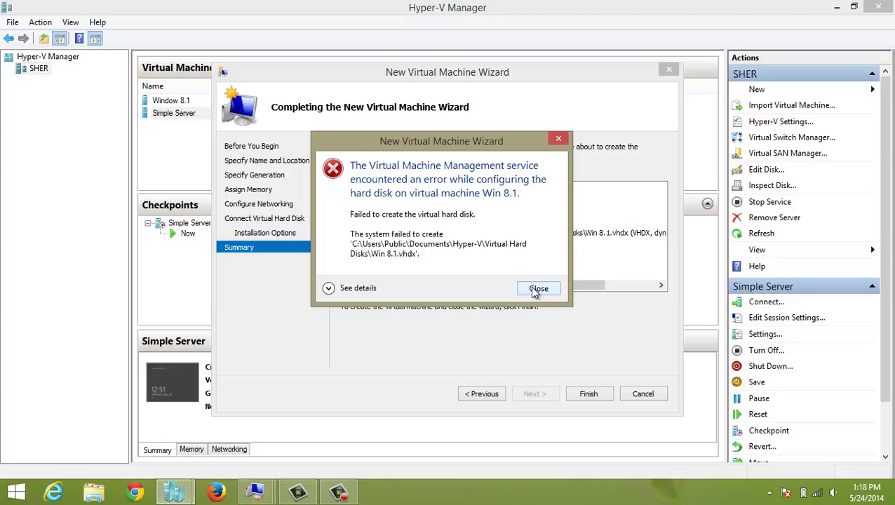
left_click(536, 290)
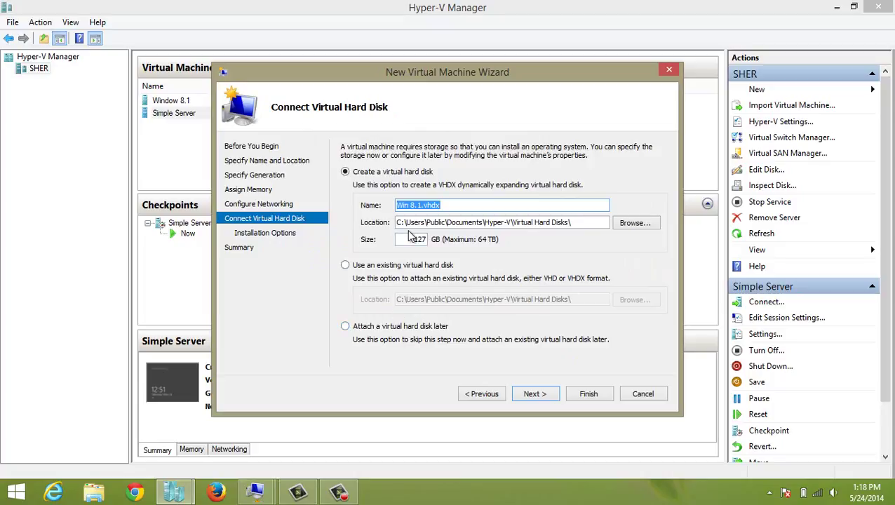
- Set the new virtual hard disk's size to 80 GB and try again to create the Win 8.1 virtual machine
left_click_drag(414, 240, 454, 242)
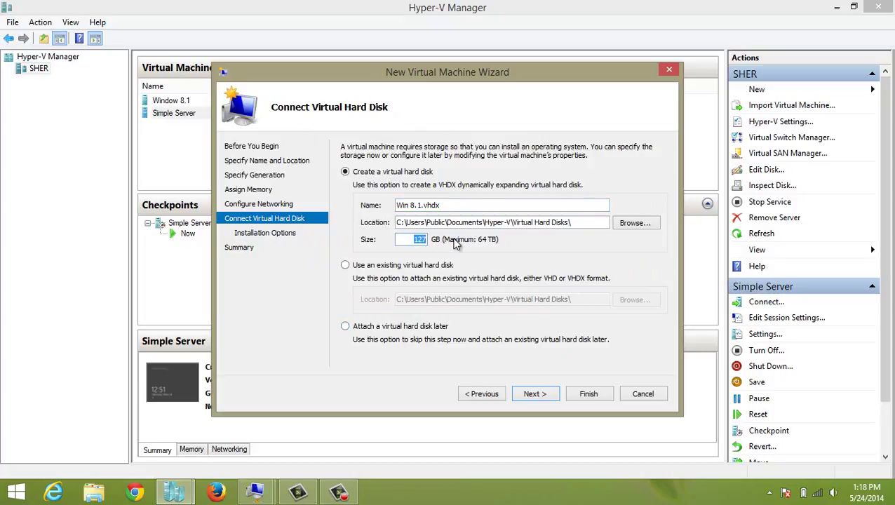
type("60")
left_click(533, 394)
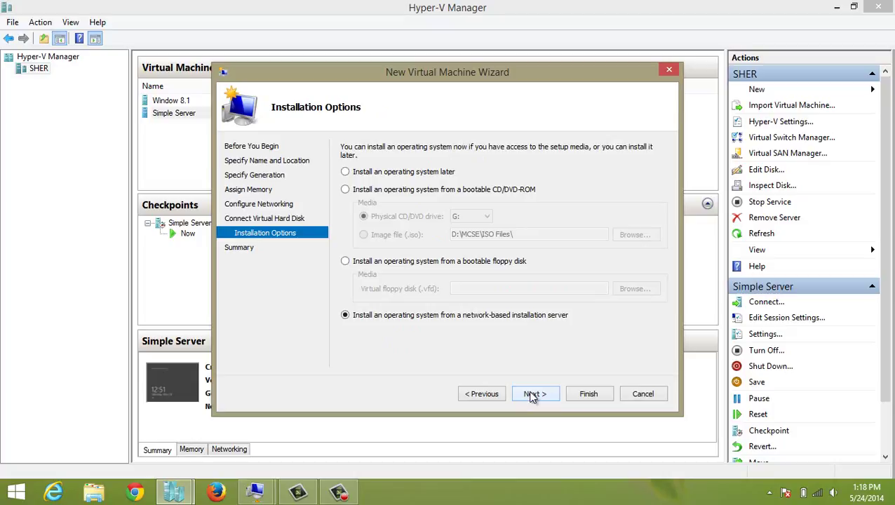
left_click(531, 396)
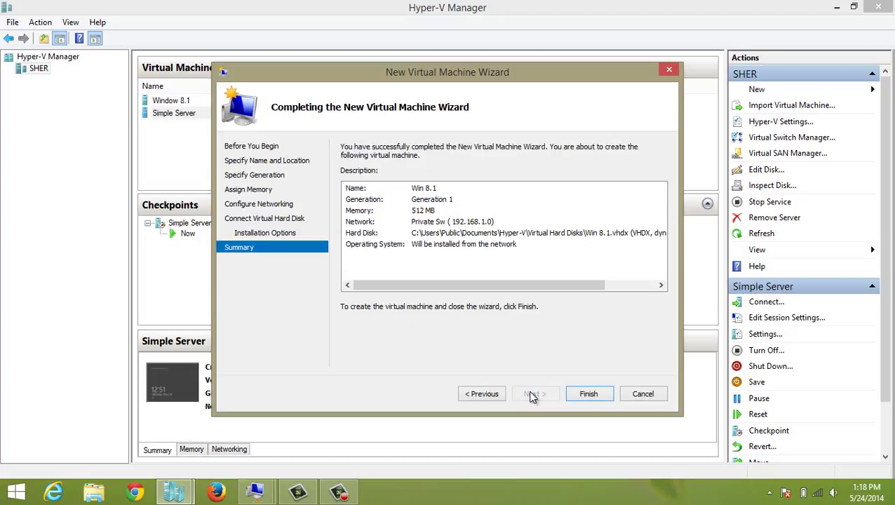
left_click(580, 396)
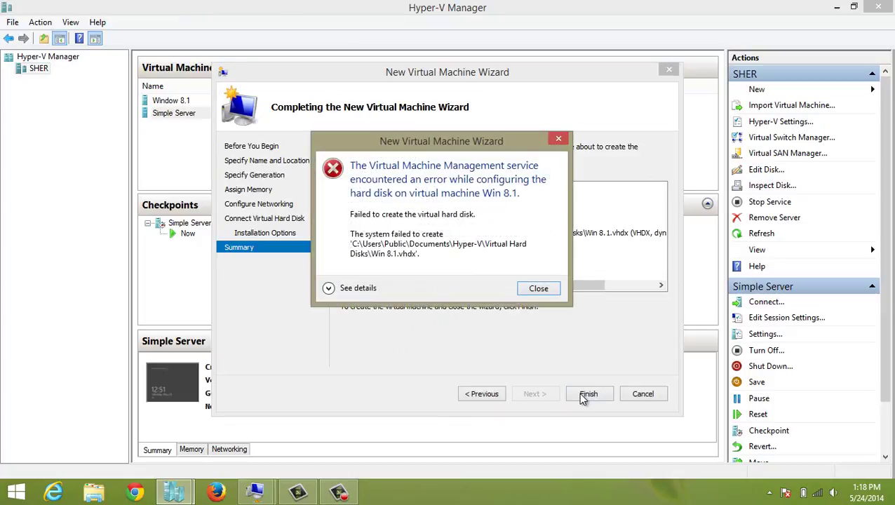
left_click(537, 290)
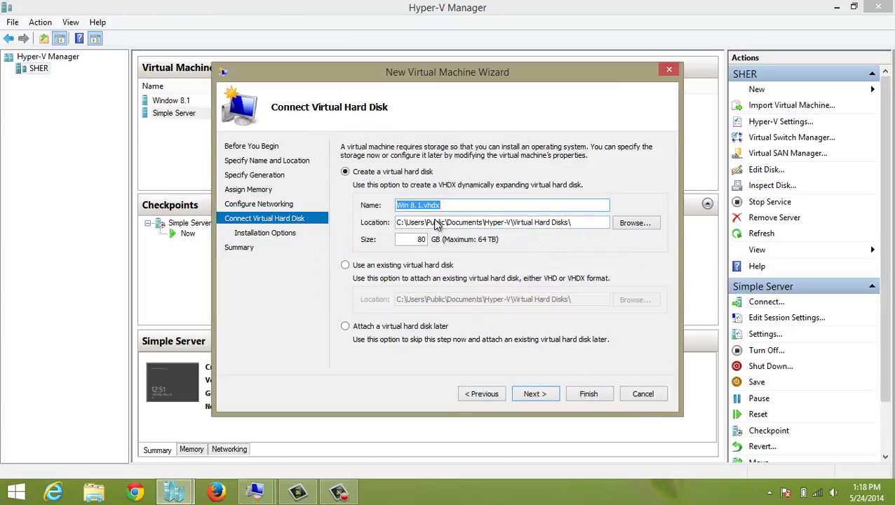
- Rename the virtual hard disk file to Windows 8.1.vhdx and create the virtual machine with the network-based installation option
left_click(453, 208)
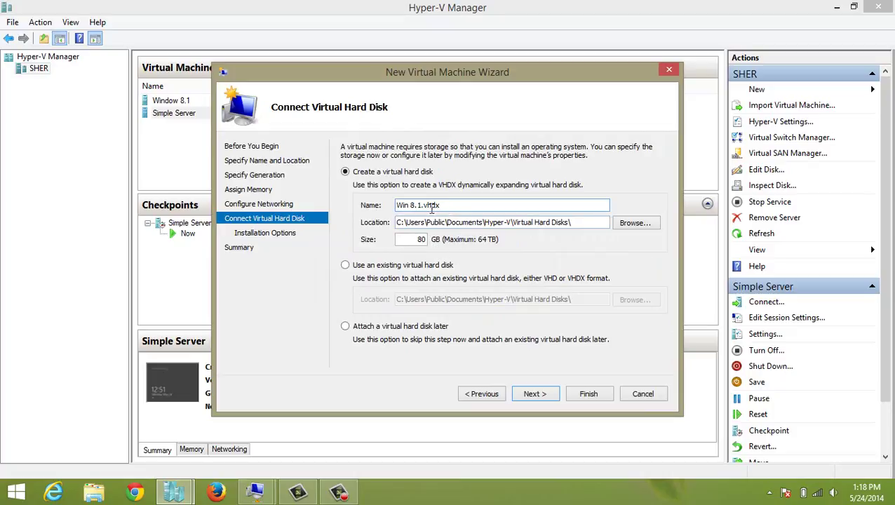
left_click(420, 205)
type("dows")
key("BackSpace")
key("BackSpace")
type("ws")
left_click(533, 394)
left_click(533, 393)
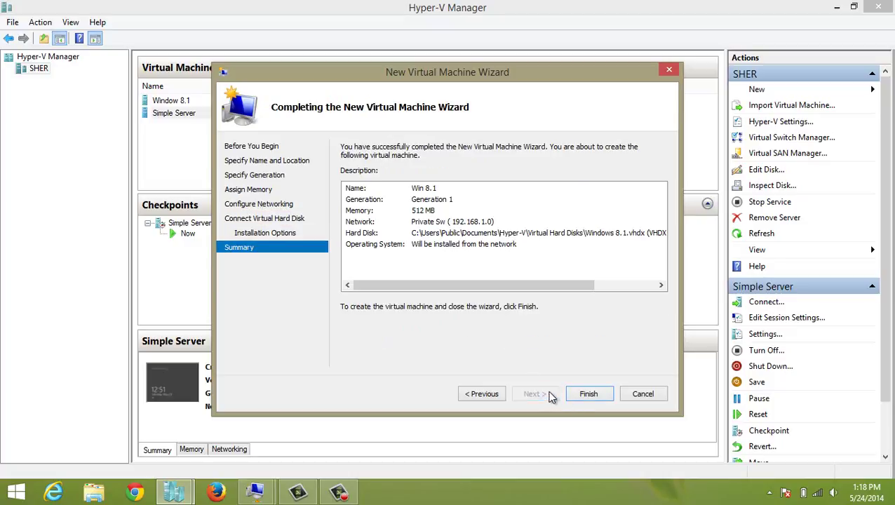
left_click(588, 394)
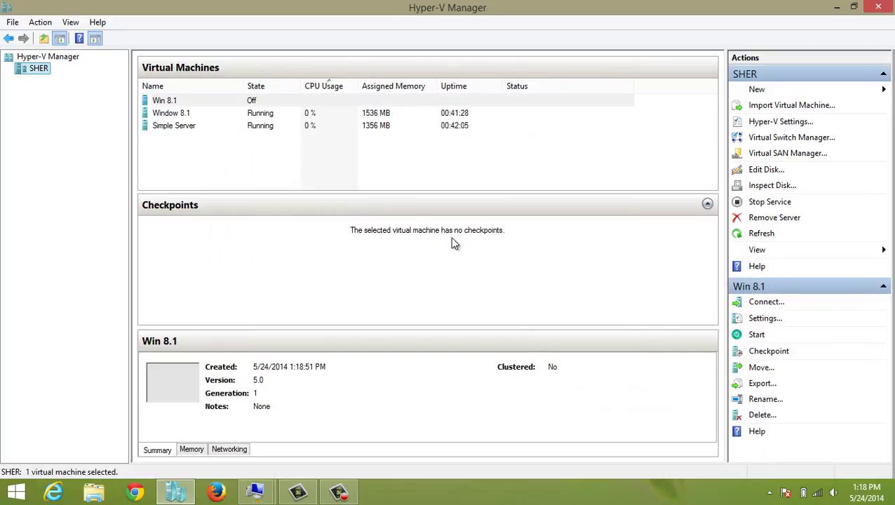
- Turn off the running Window 8.1 virtual machine
right_click(256, 118)
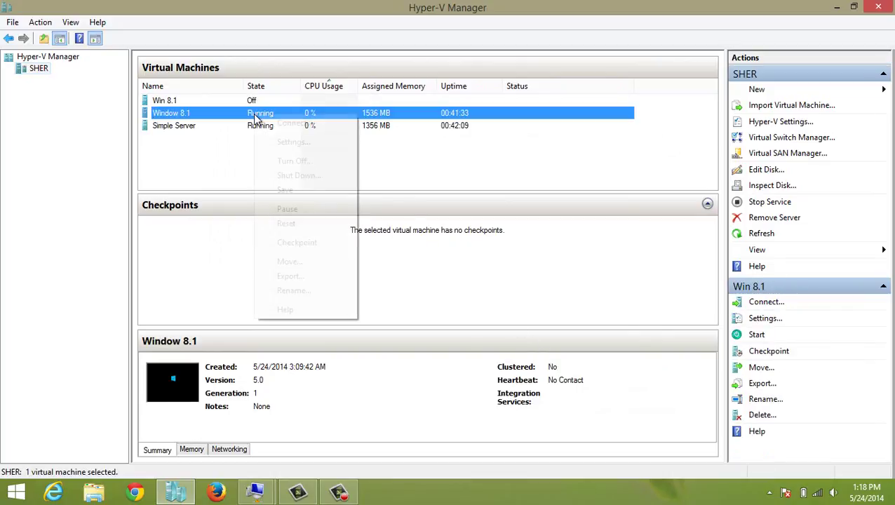
left_click(295, 167)
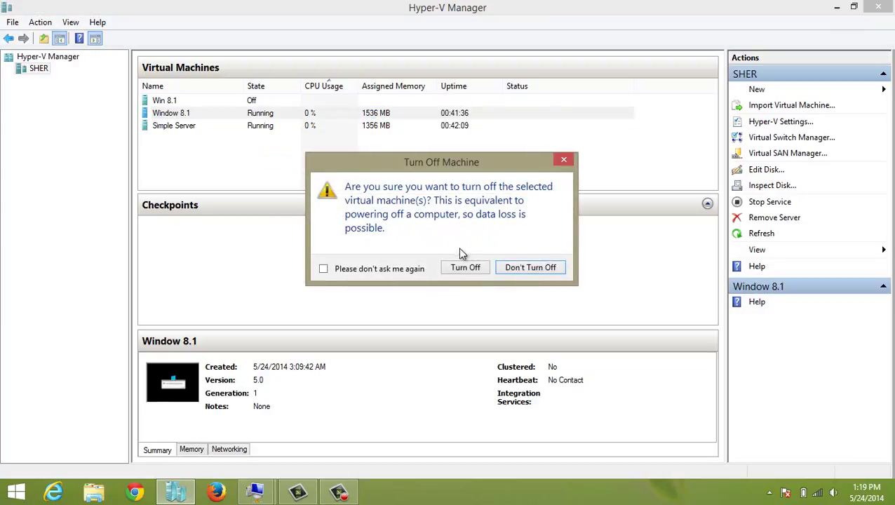
left_click(465, 268)
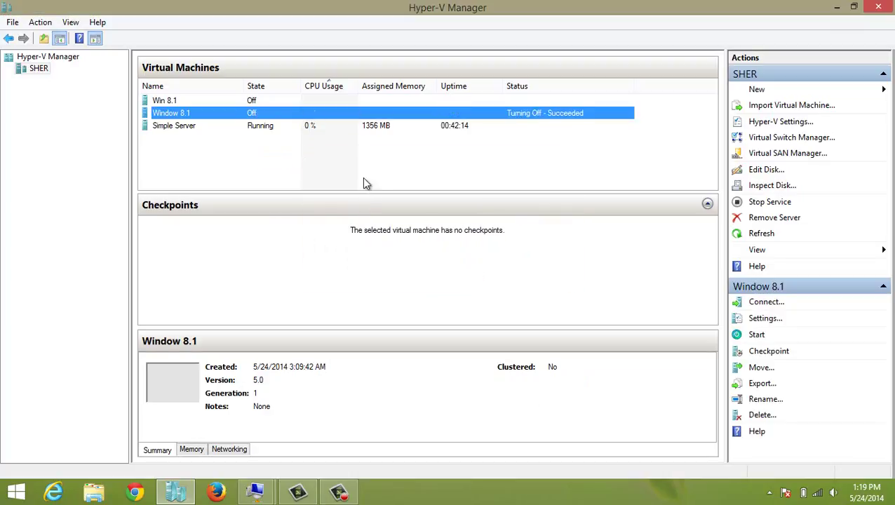
right_click(274, 112)
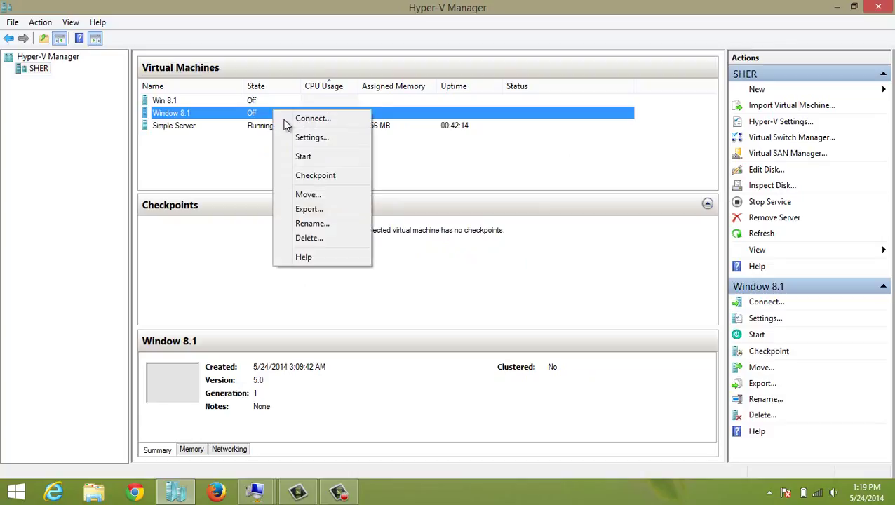
left_click(234, 153)
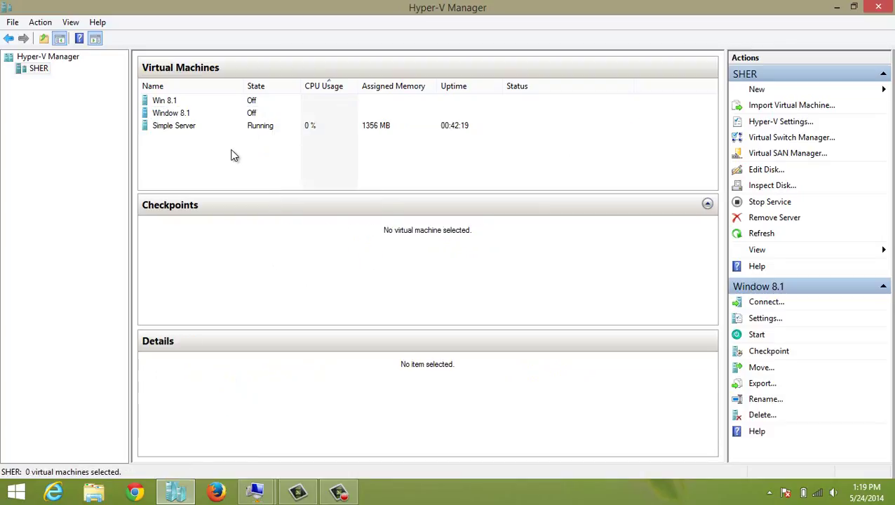
- Open the settings of the Win 8.1 virtual machine and check the virtual switch of its Legacy Network Adapter
left_click(242, 104)
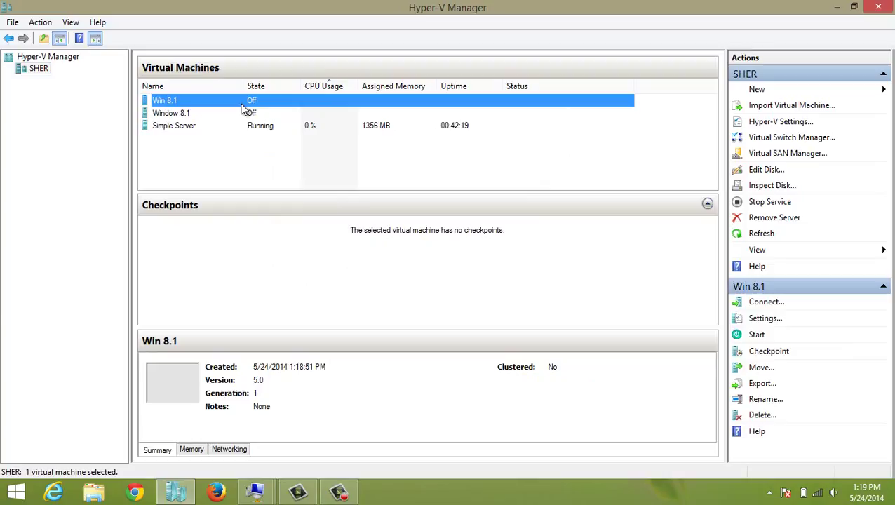
right_click(242, 104)
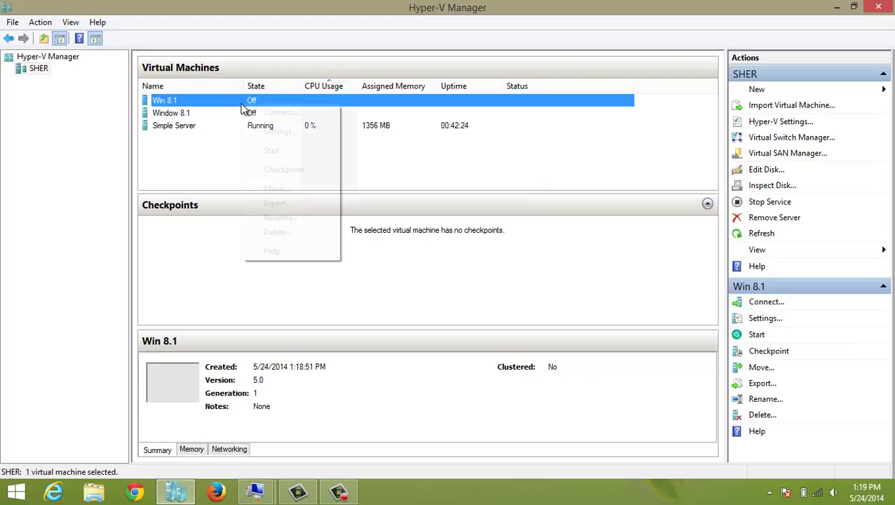
left_click(224, 115)
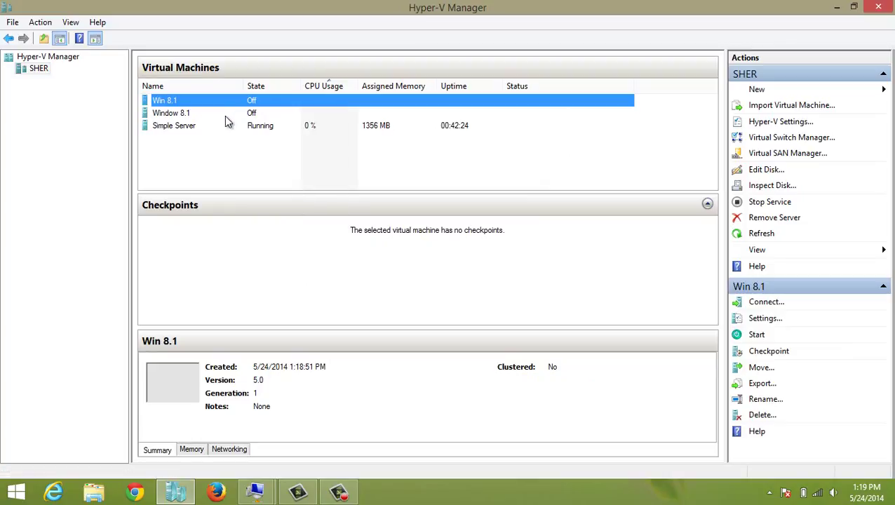
right_click(232, 102)
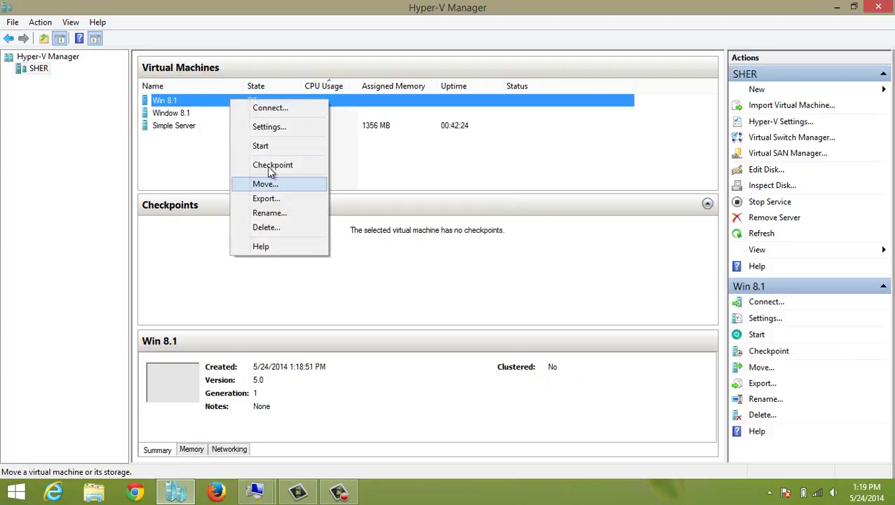
left_click(268, 130)
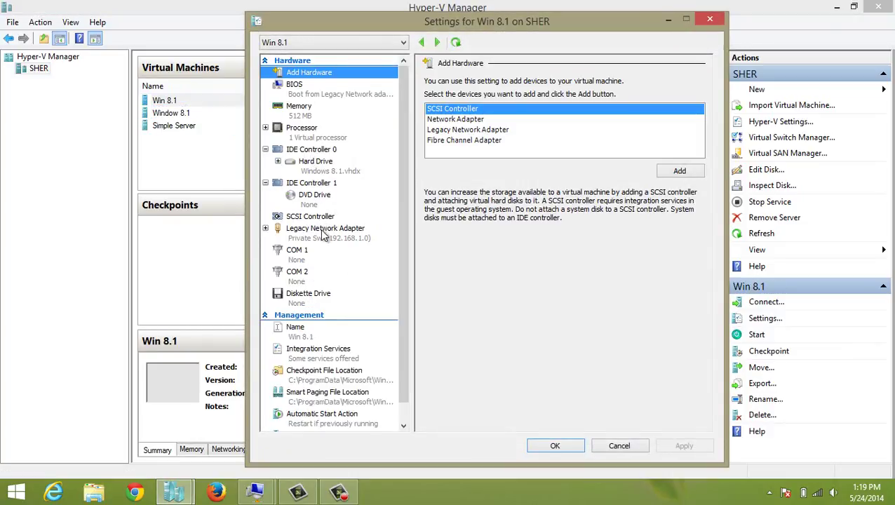
left_click(322, 237)
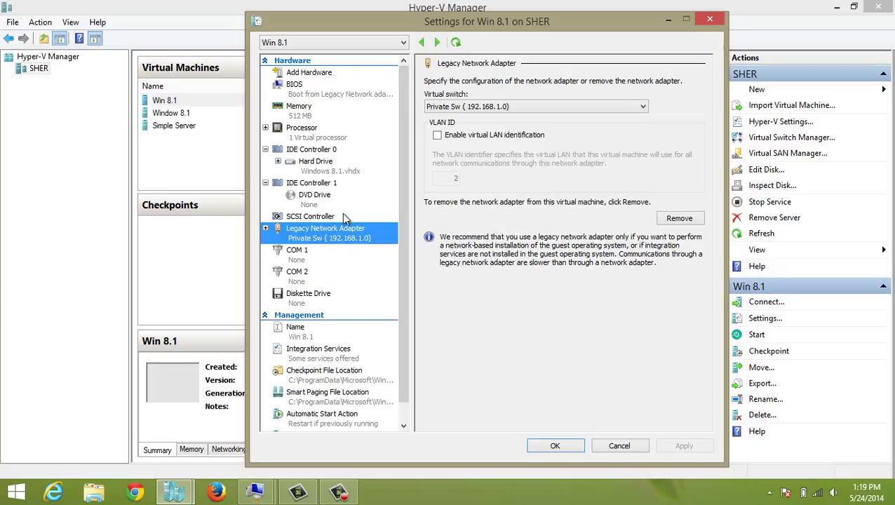
- Move the Legacy Network adapter down two places in the BIOS startup order, return it to first place, and close the settings
left_click(335, 91)
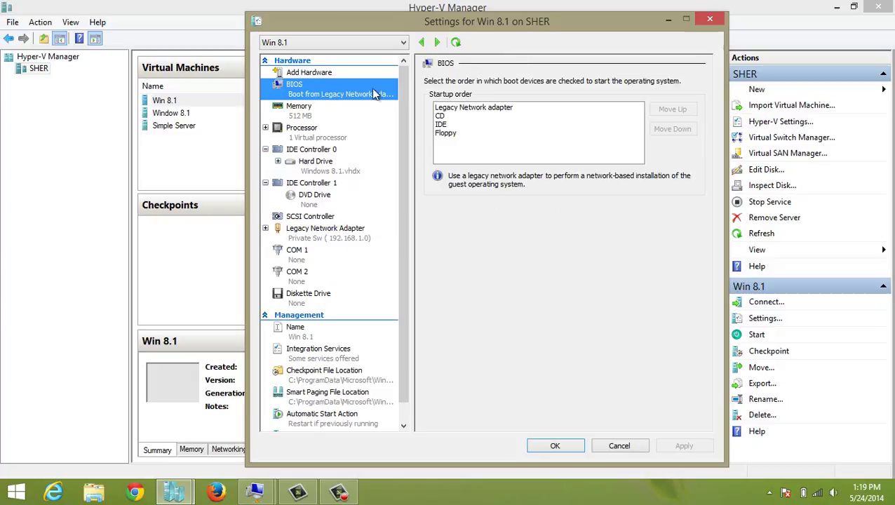
left_click(445, 108)
double_click(662, 129)
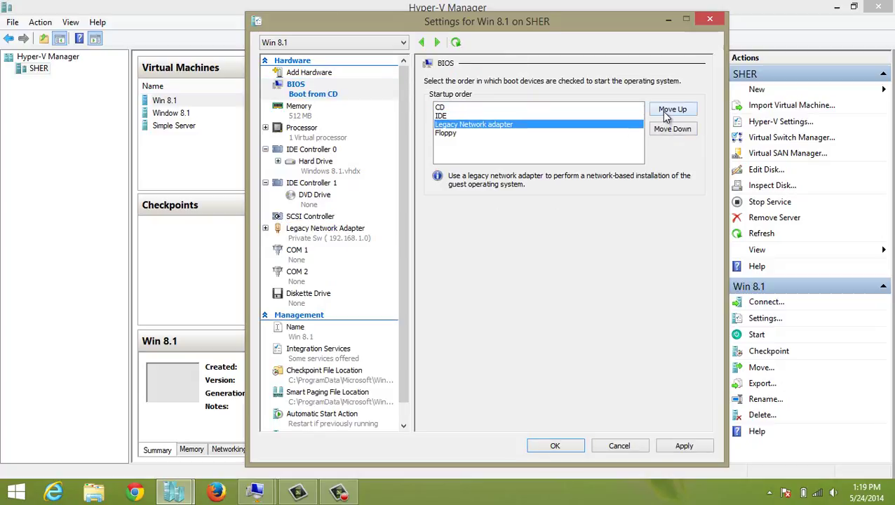
double_click(663, 112)
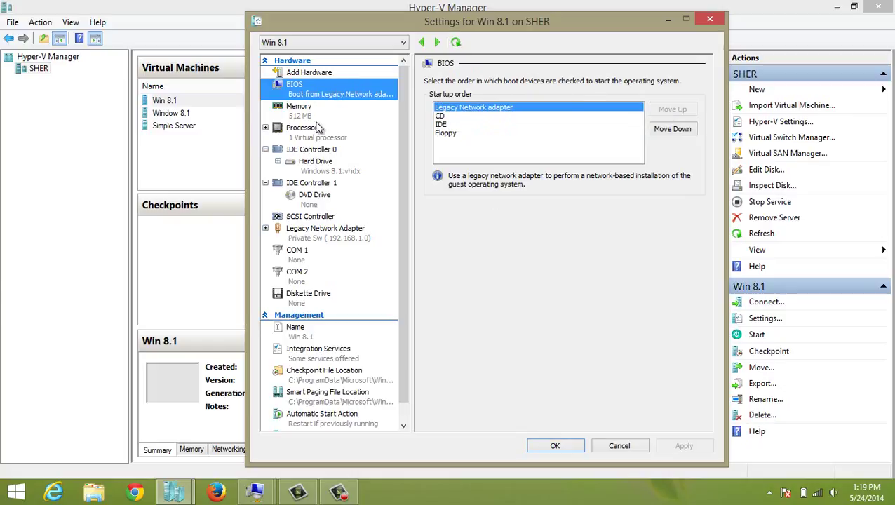
left_click(307, 241)
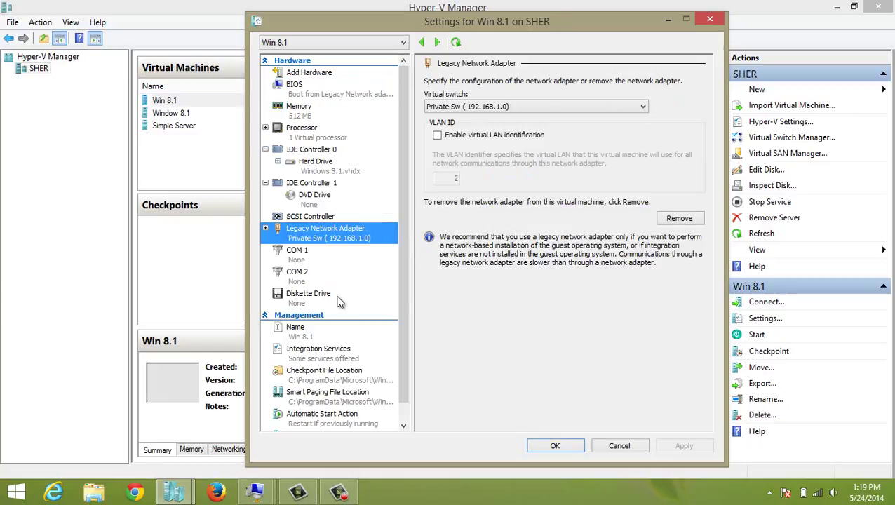
left_click(556, 446)
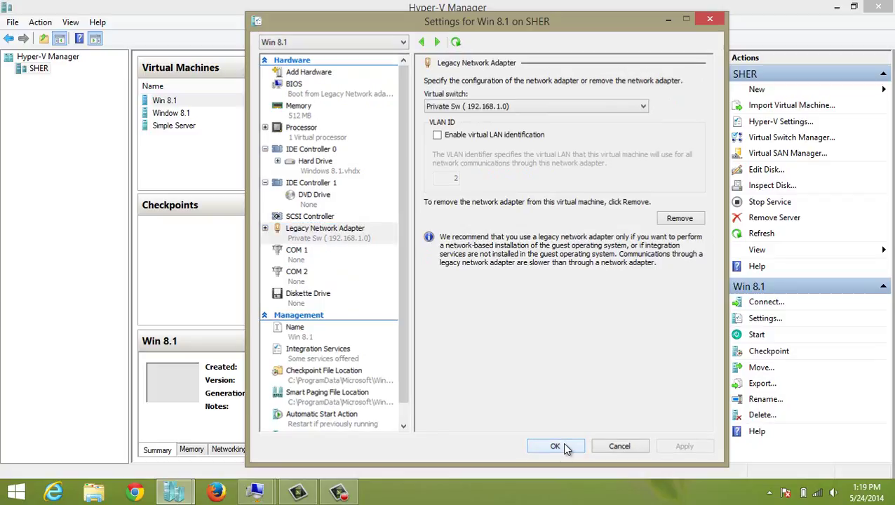
- Connect to the Win 8.1 virtual machine, start it in full screen, and keep Windows Setup for Win 8.1 highlighted in the boot manager
right_click(233, 99)
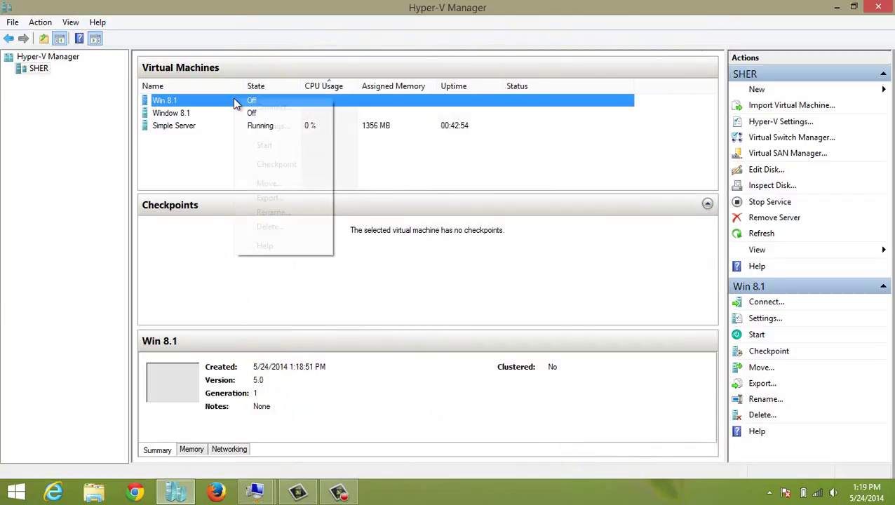
left_click(251, 109)
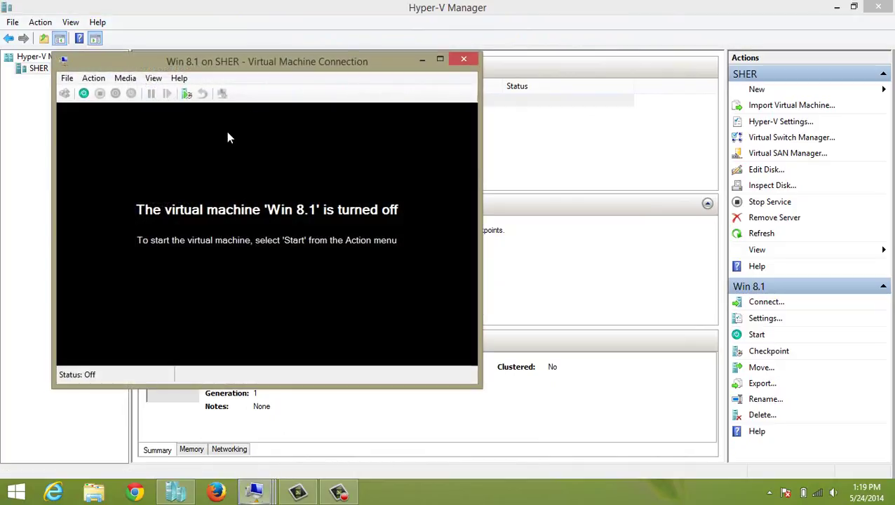
left_click(83, 93)
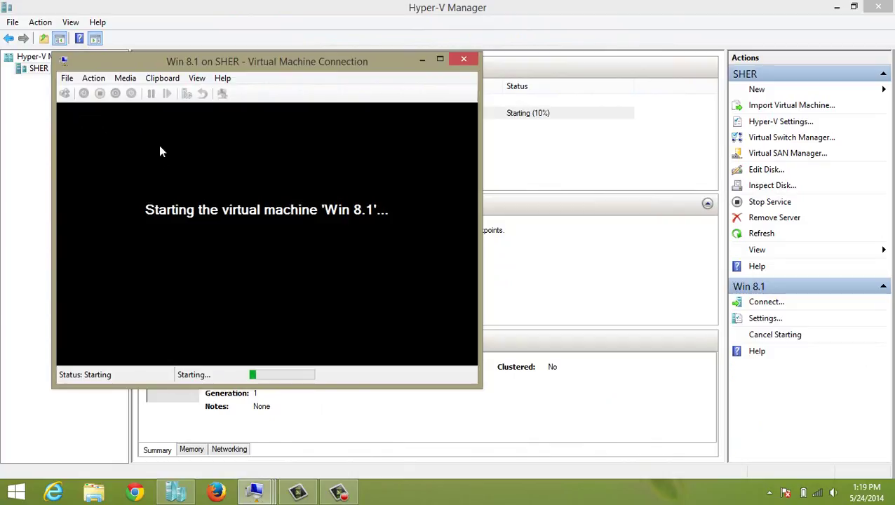
left_click(195, 78)
left_click(195, 97)
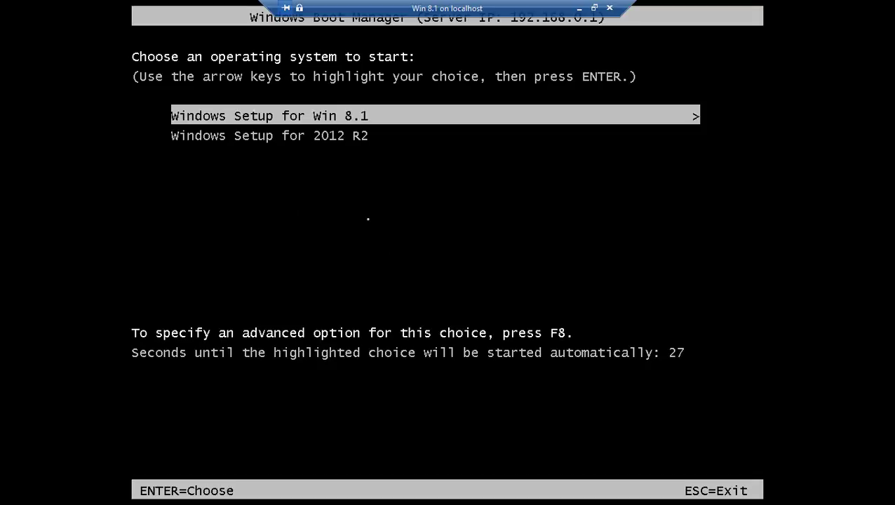
key("Down")
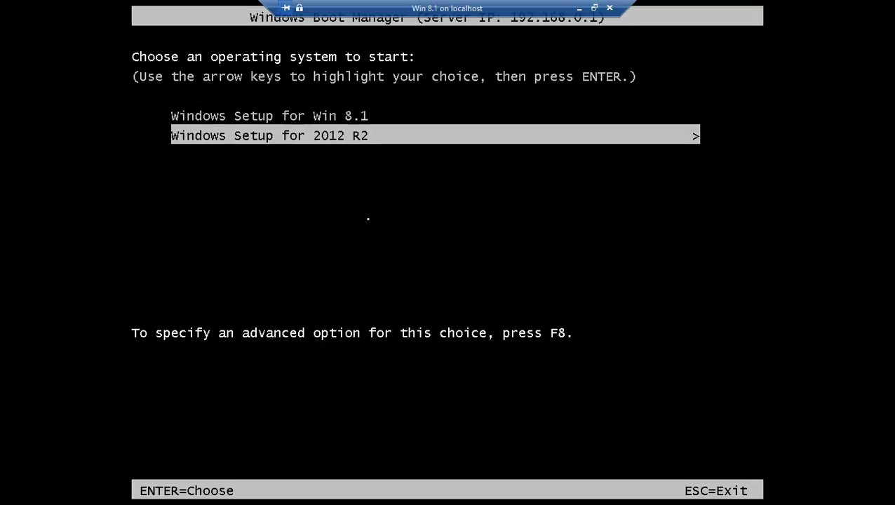
key("Up")
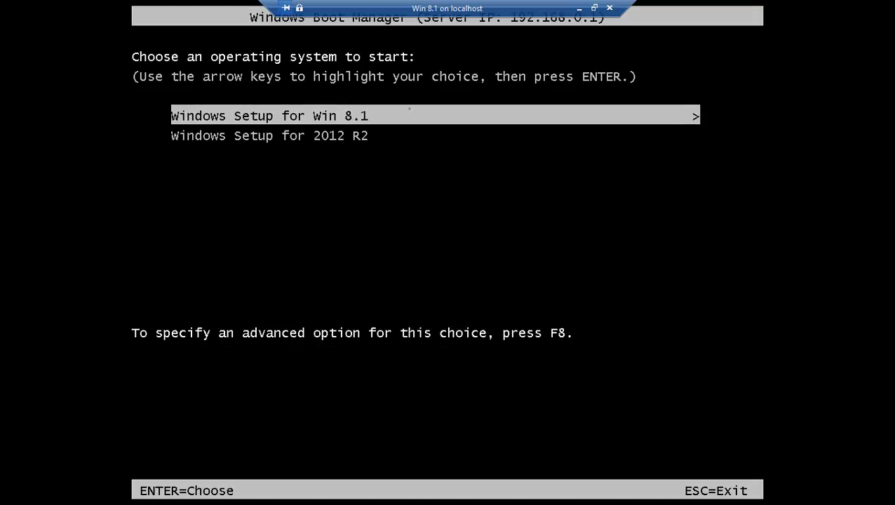
- Minimize the Win 8.1 connection, switch to the Simple Server virtual machine, and bring up Server Manager's list of administrative tools
left_click(579, 9)
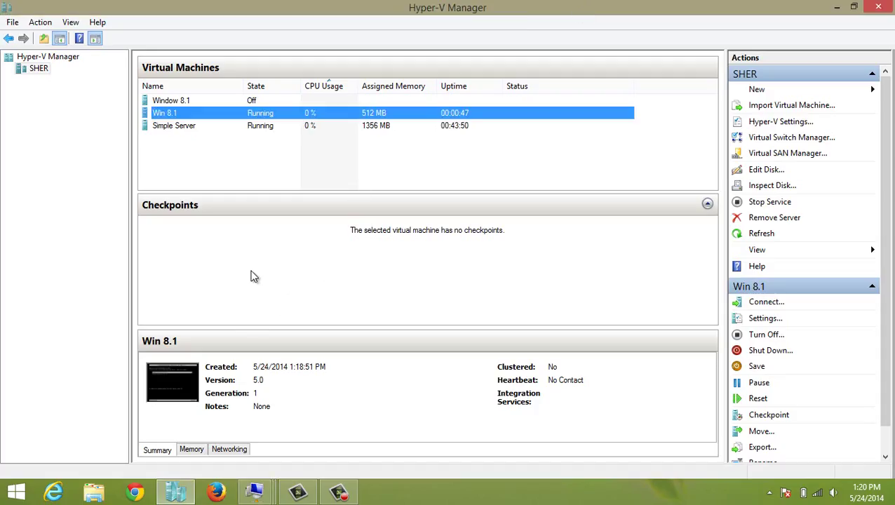
left_click(255, 491)
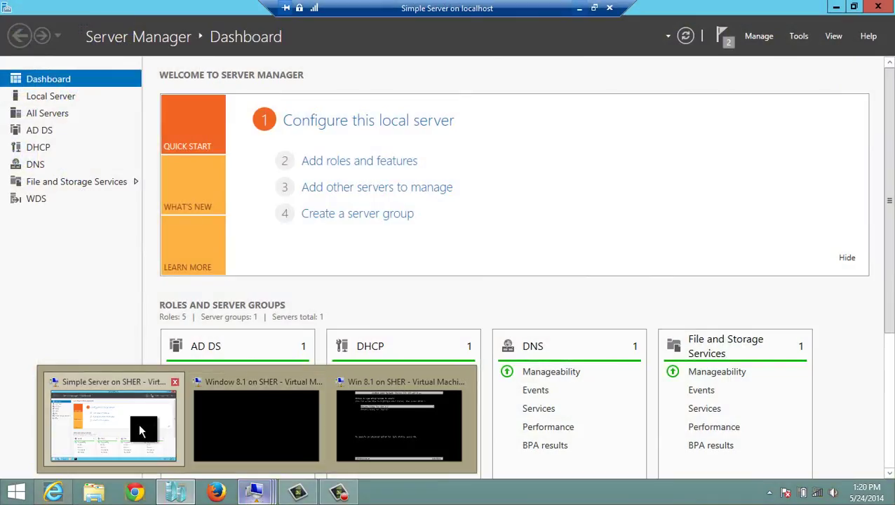
left_click(140, 426)
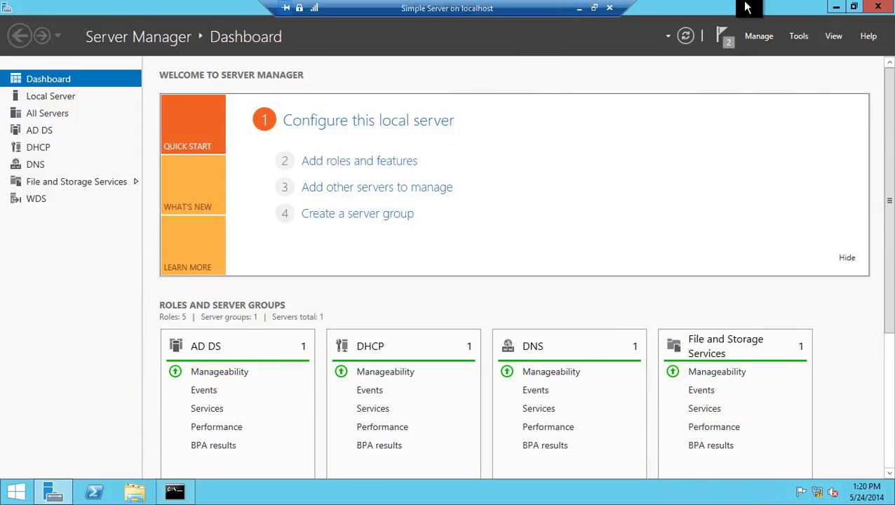
left_click(797, 35)
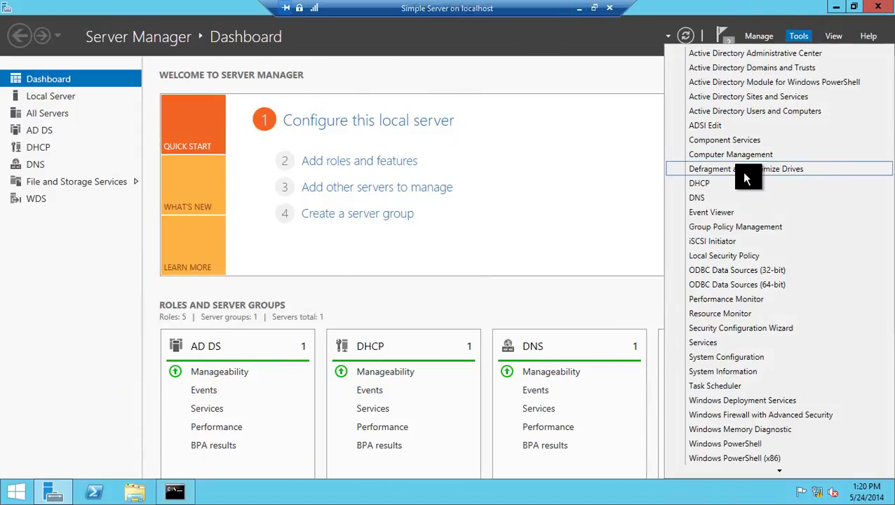
- Open Windows Deployment Services and examine the server's For Domain's Clients install images and its boot images
left_click(743, 402)
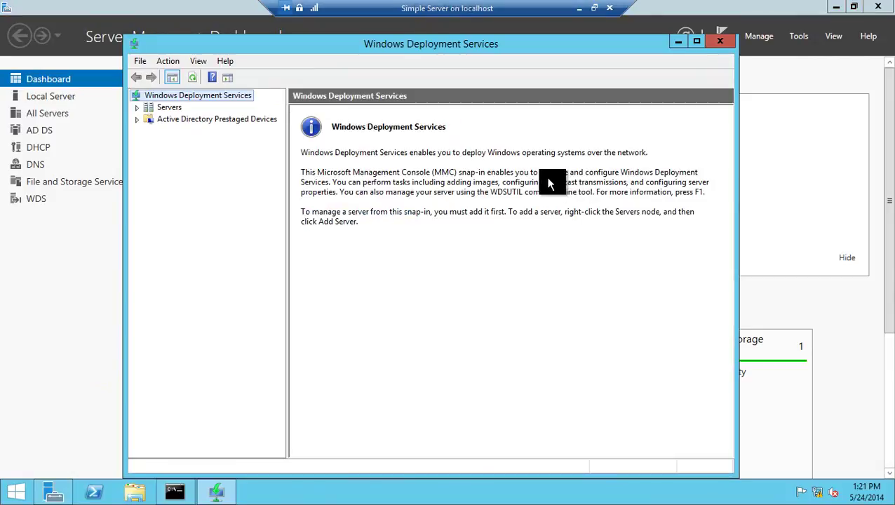
left_click(137, 108)
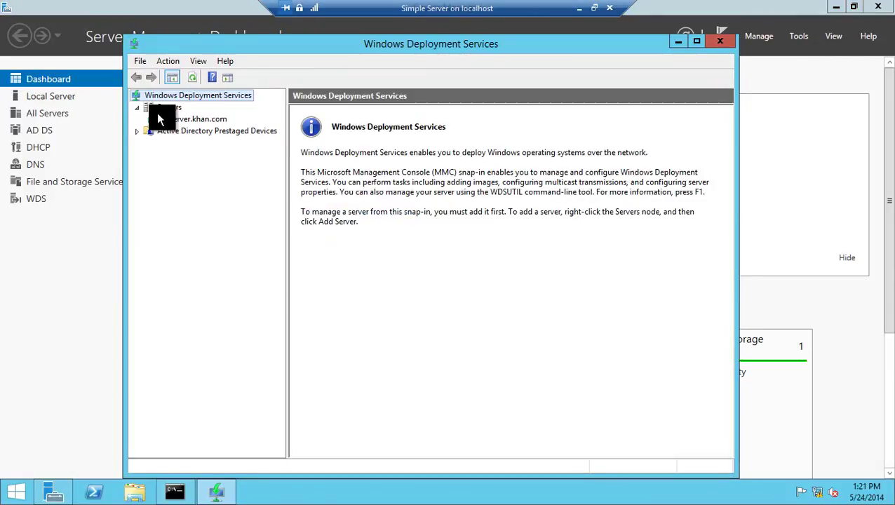
left_click(162, 119)
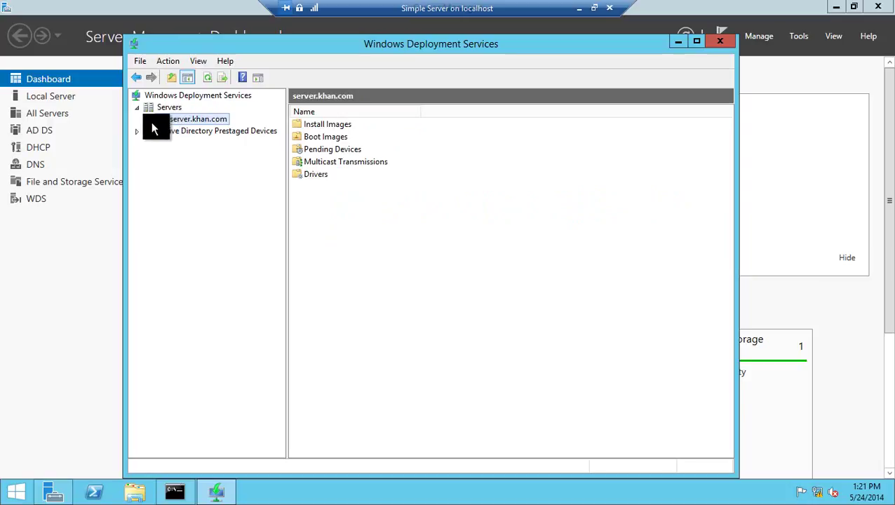
left_click(150, 120)
left_click(178, 134)
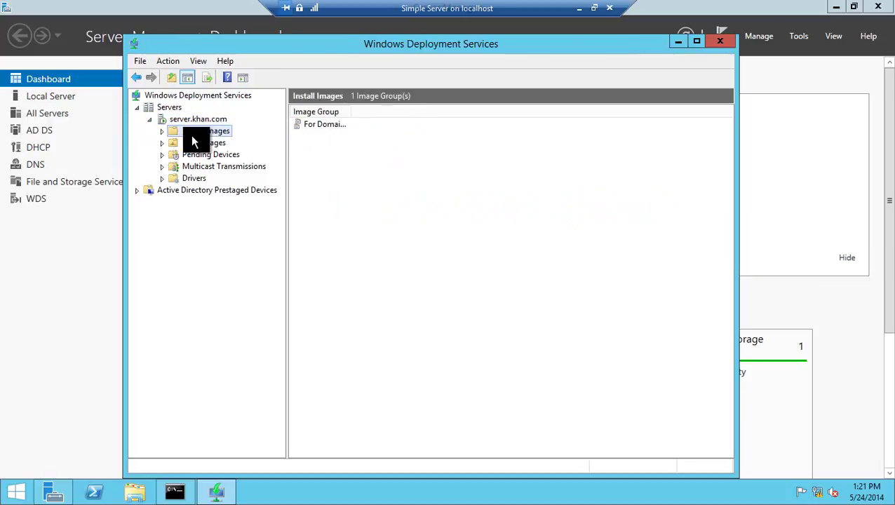
double_click(175, 133)
left_click(188, 143)
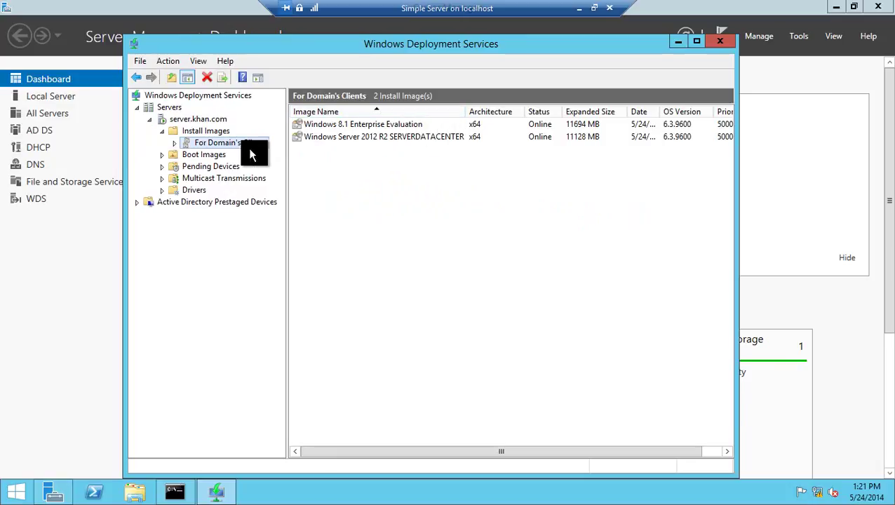
left_click(211, 153)
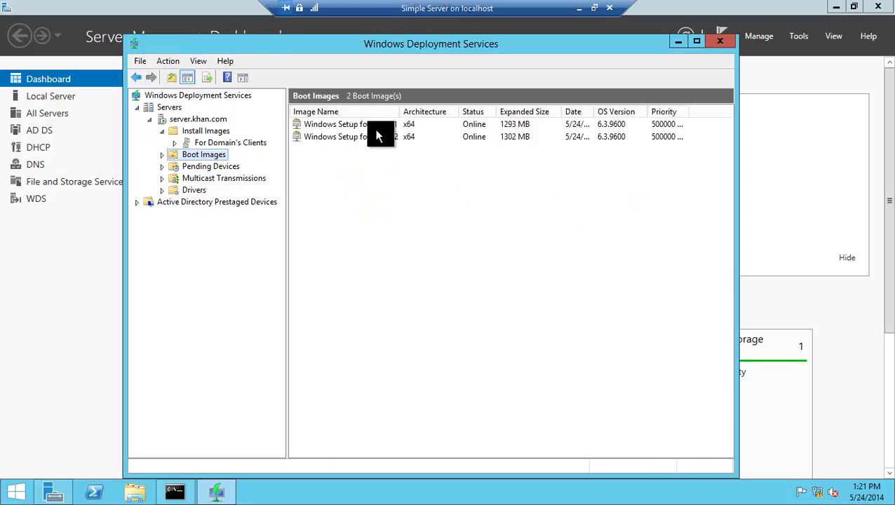
- Compare the boot menu of the Win 8.1 virtual machine with the boot images on Simple Server
left_click(579, 8)
mouse_move(263, 484)
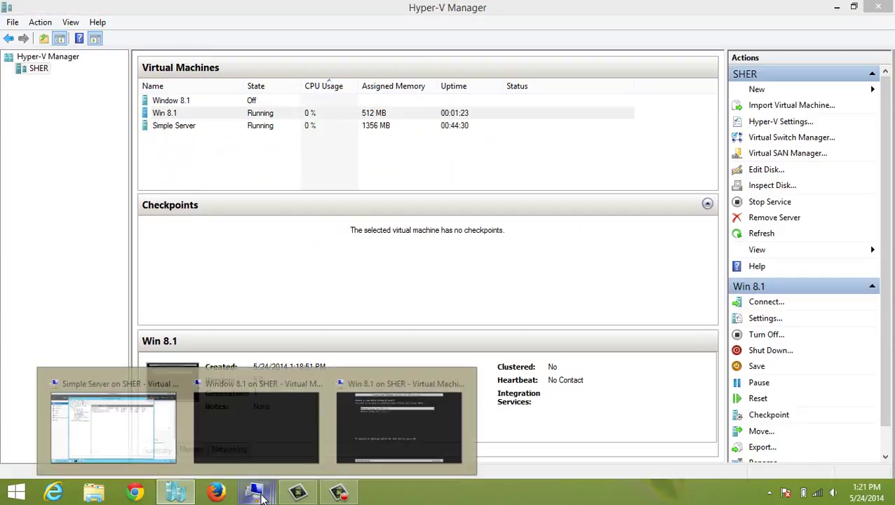
left_click(302, 432)
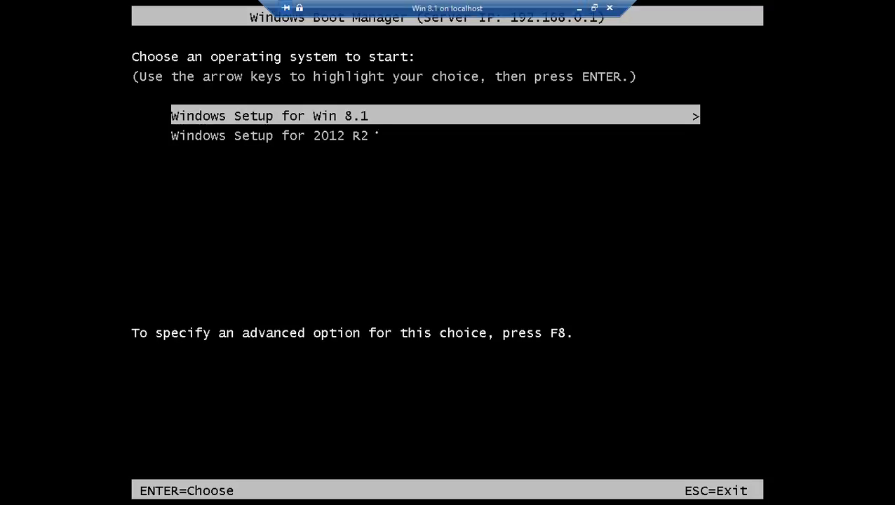
left_click(579, 9)
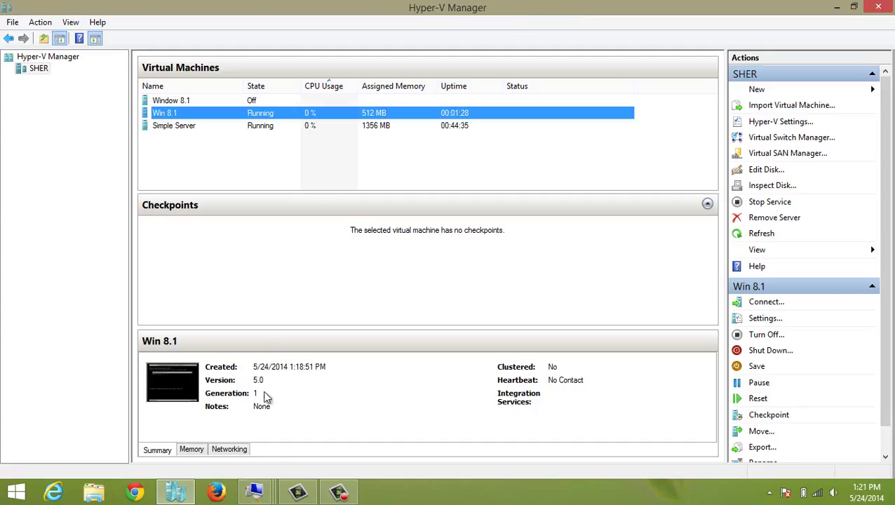
double_click(279, 127)
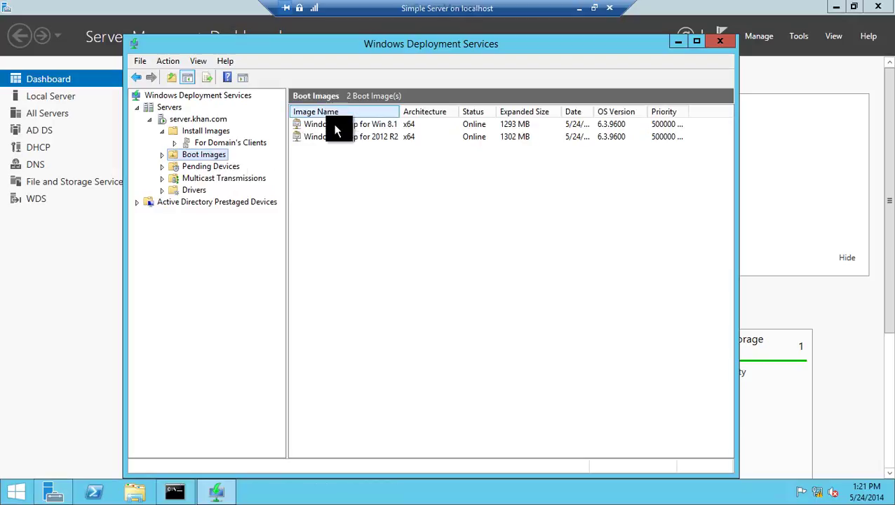
- Switch to the Win 8.1 virtual machine and boot it into Windows Setup for Win 8.1
left_click(578, 8)
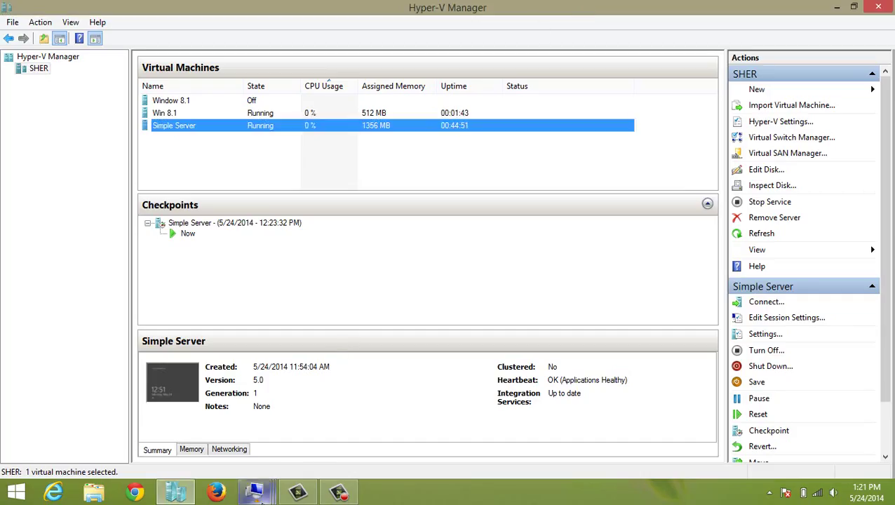
left_click(255, 491)
left_click(398, 420)
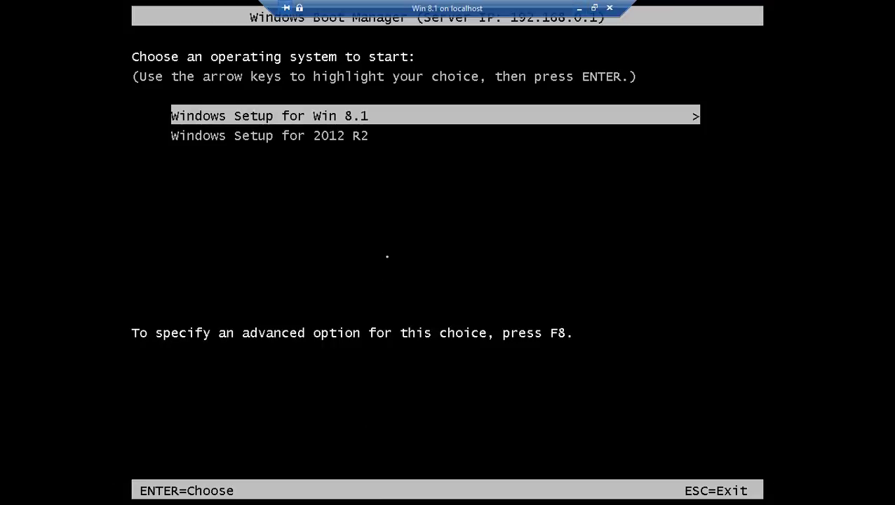
key("Down")
key("Up")
key("Return")
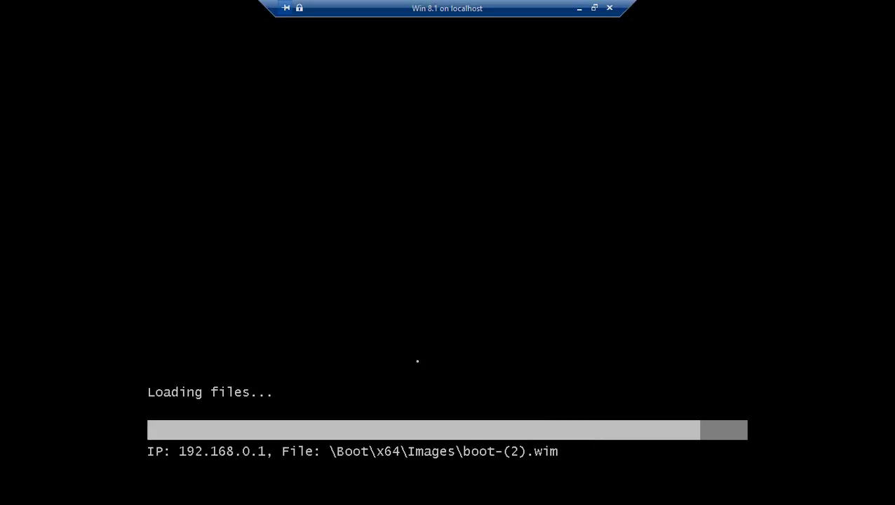
- Switch back to Simple Server and review the For Domain's Clients install images and the boot images
left_click(579, 8)
double_click(322, 126)
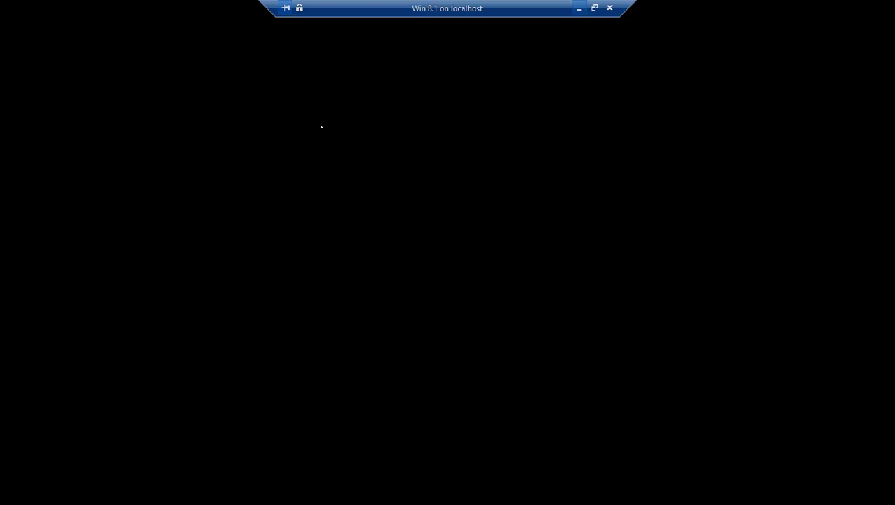
left_click(579, 8)
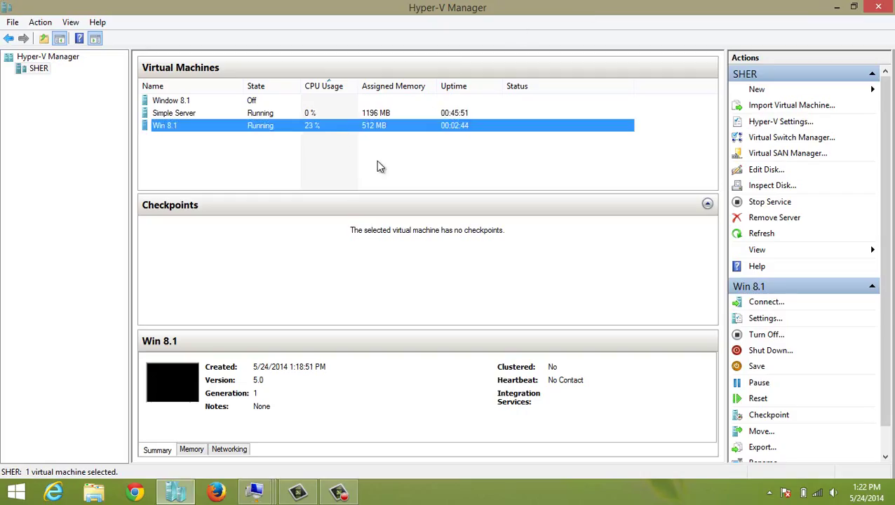
double_click(312, 113)
left_click(322, 127)
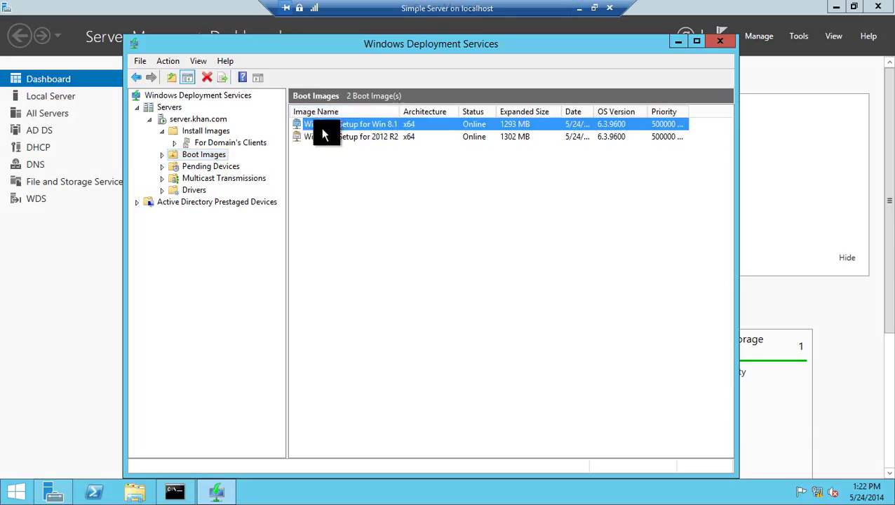
left_click(237, 143)
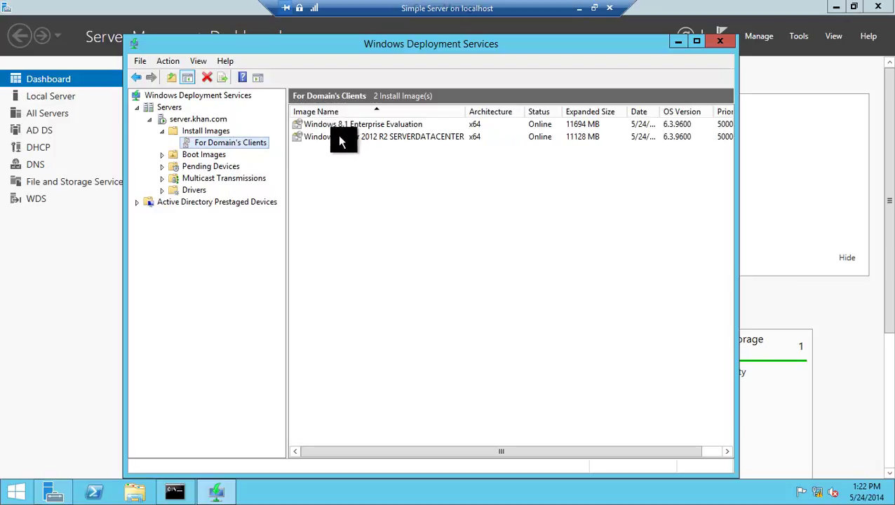
left_click(210, 155)
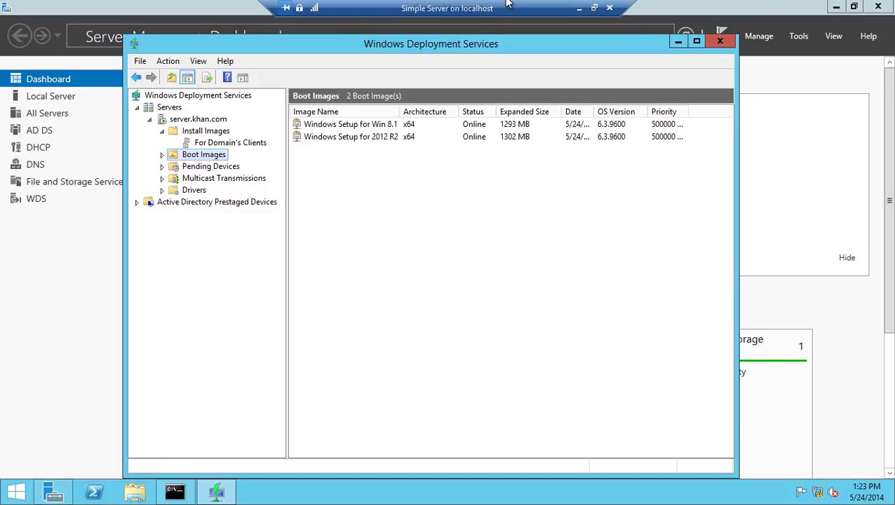
- Return to the Win 8.1 virtual machine and try to continue setup with the English (United States) locale and US keyboard
left_click(579, 10)
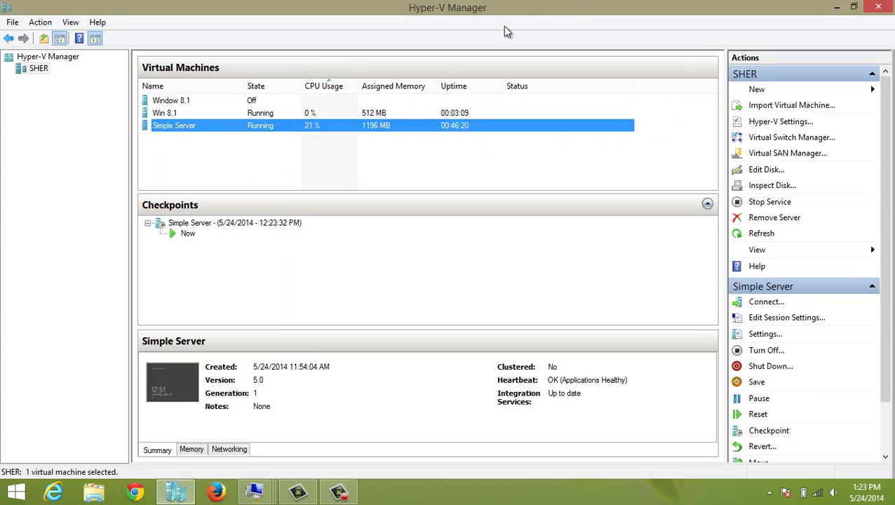
double_click(370, 124)
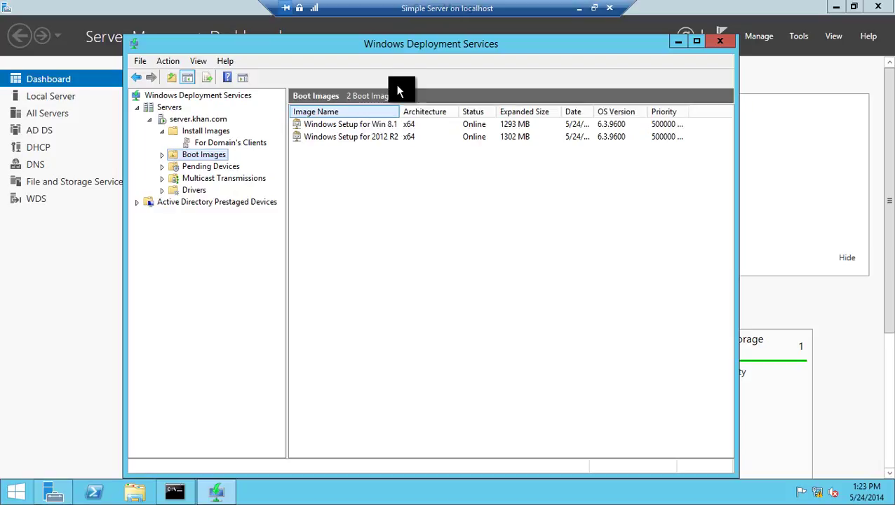
left_click(579, 9)
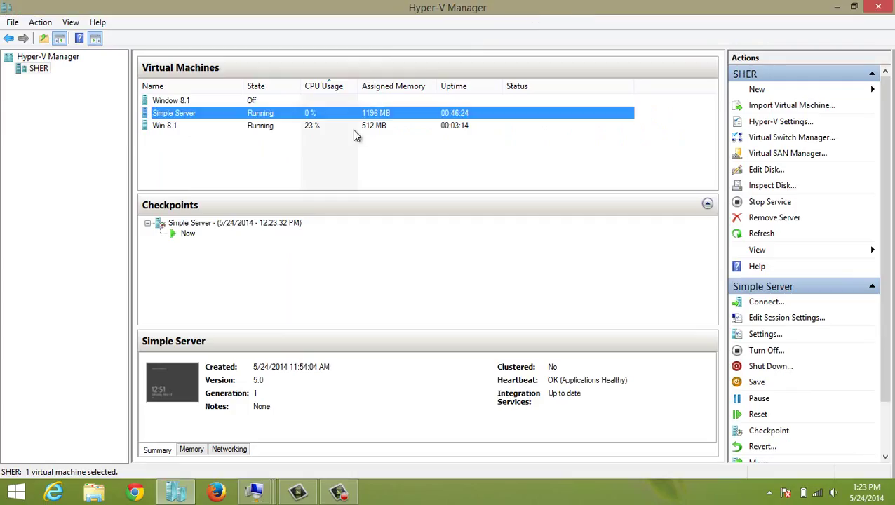
double_click(334, 126)
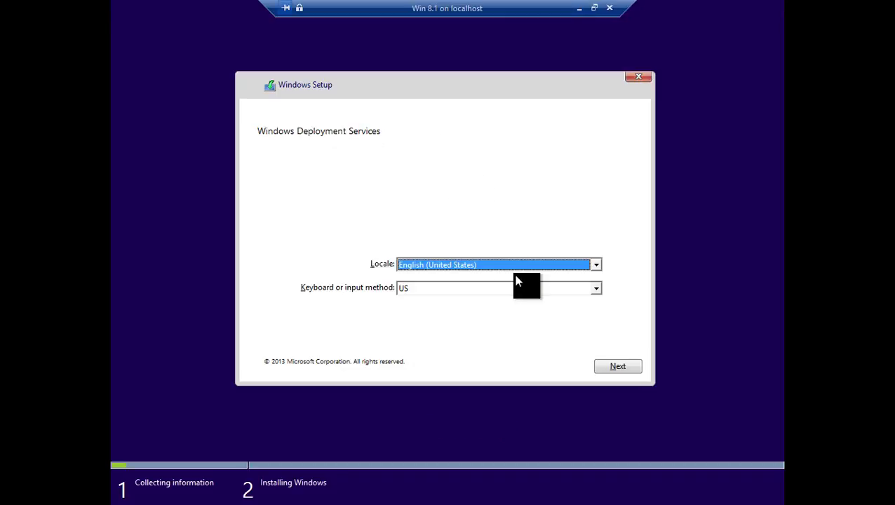
left_click(606, 368)
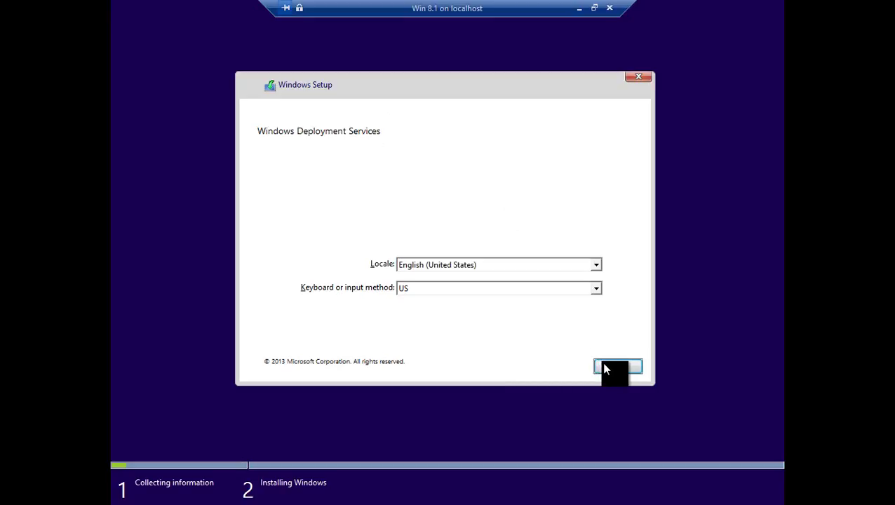
left_click(592, 309)
- Set the keyboard to US English Table for IBM Arabic 238_L and try to continue setup
left_click(590, 264)
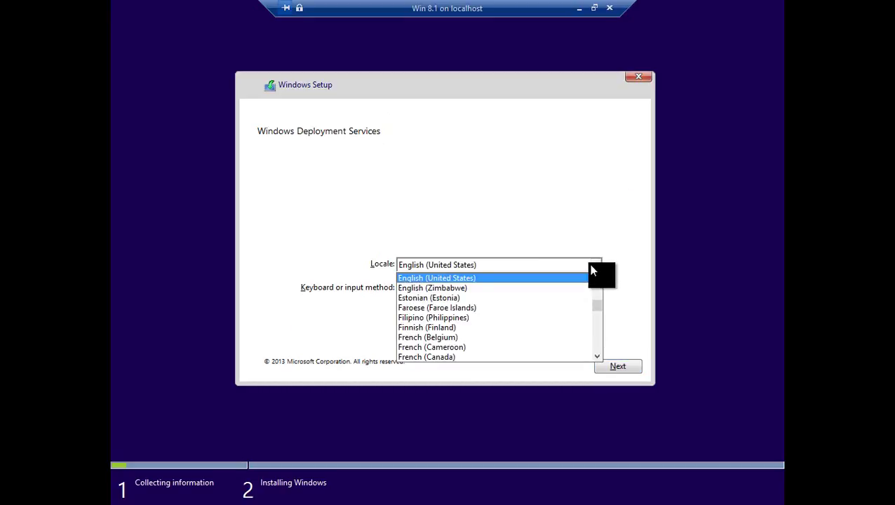
left_click(591, 266)
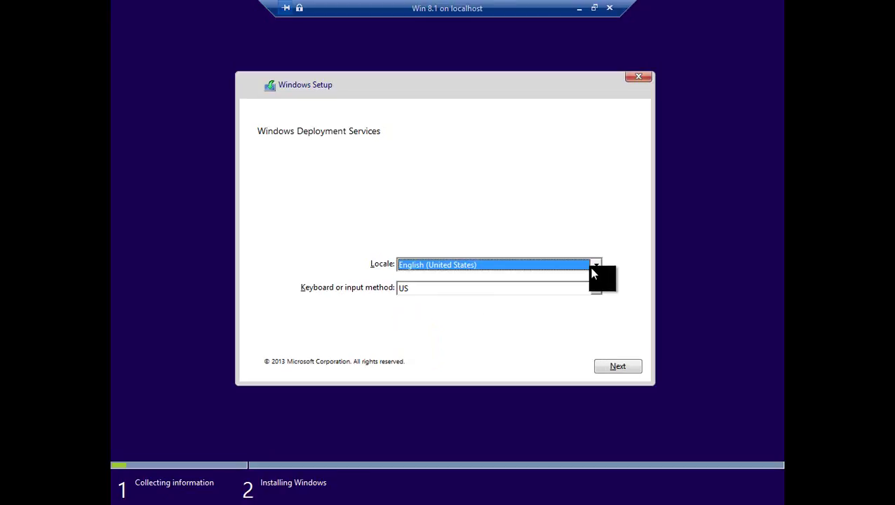
left_click(594, 289)
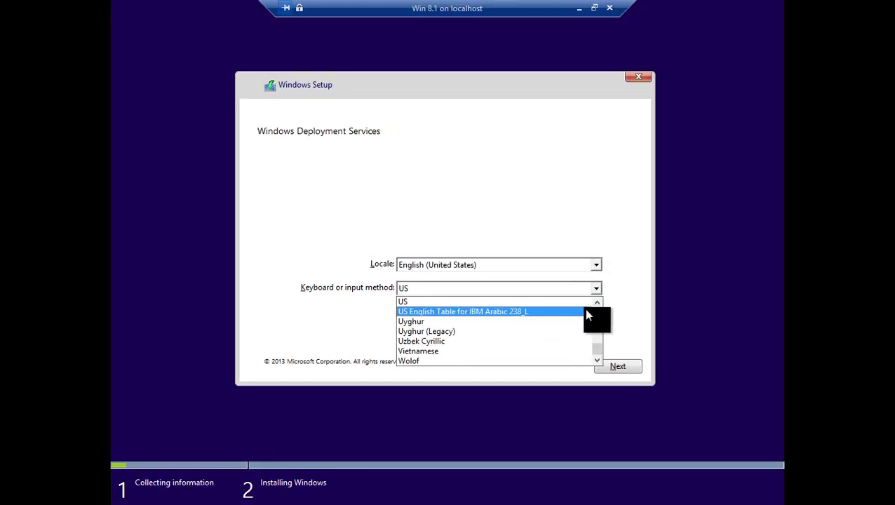
left_click(588, 313)
left_click(630, 366)
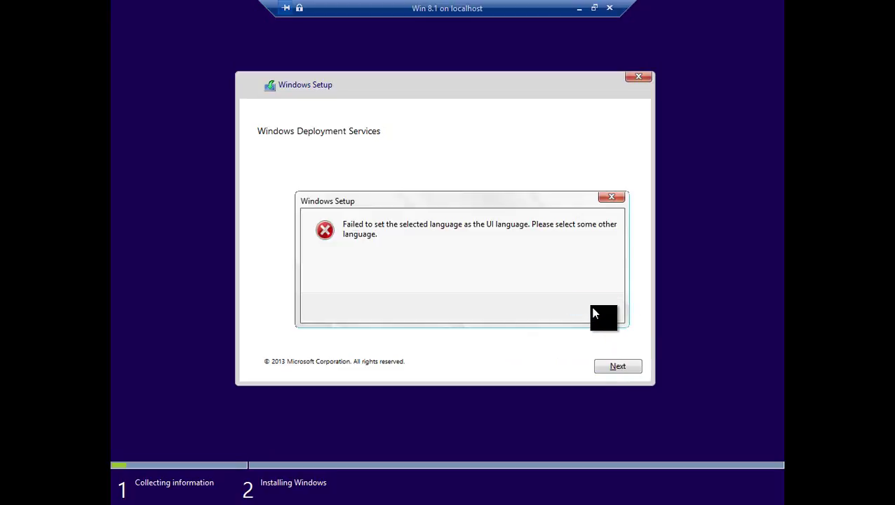
left_click(595, 309)
- Set the keyboard or input method to English (India) and try to continue setup
left_click(594, 289)
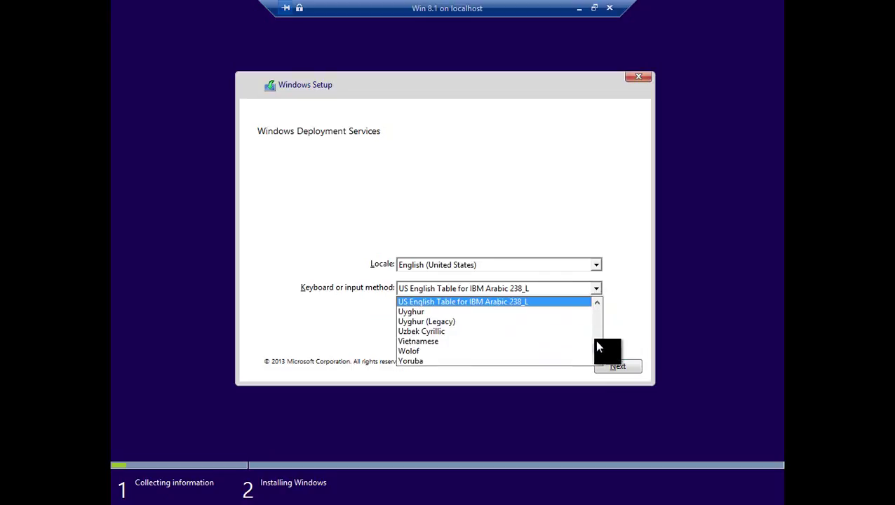
left_click_drag(594, 346, 594, 325)
scroll(515, 329, "down", 8)
left_click(506, 330)
key("e")
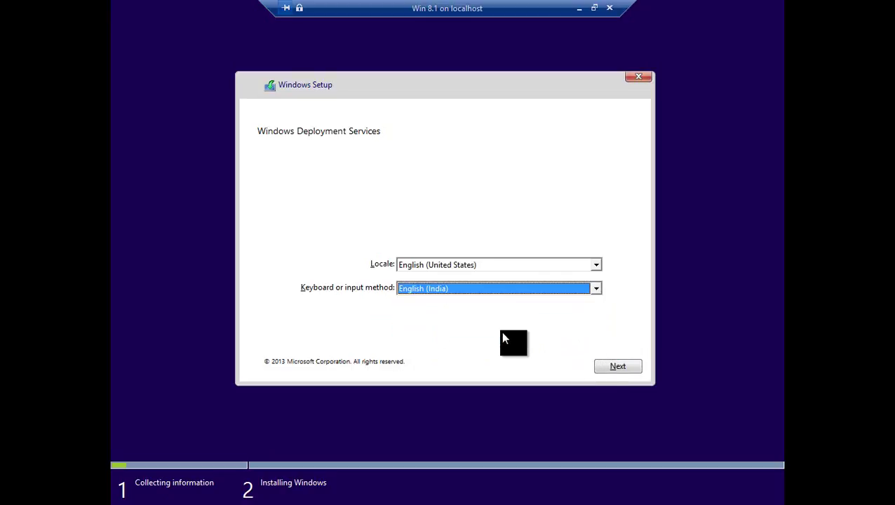
left_click(598, 366)
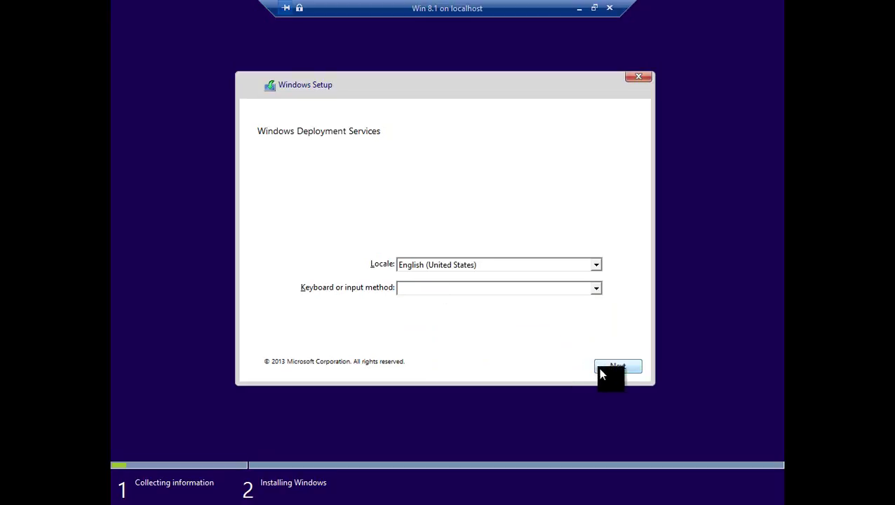
left_click(588, 304)
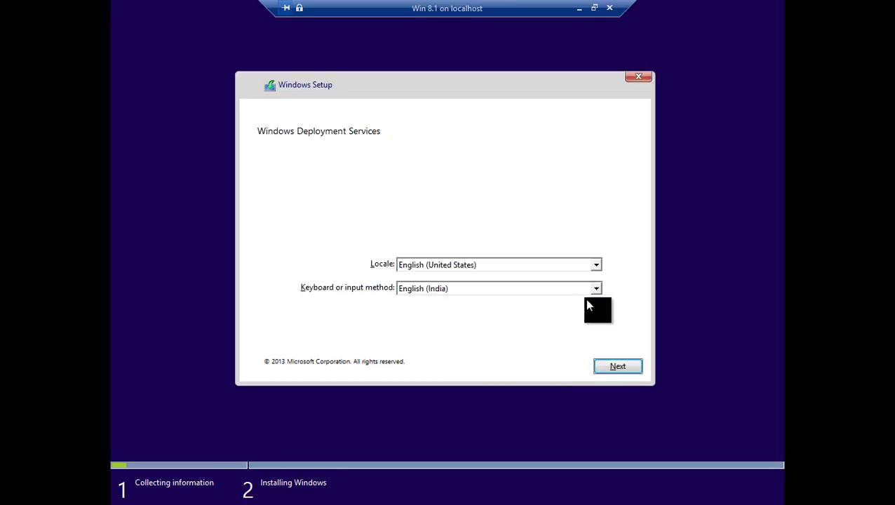
- Set the locale to Faroese (Faroe Islands) and try to continue setup
left_click(591, 265)
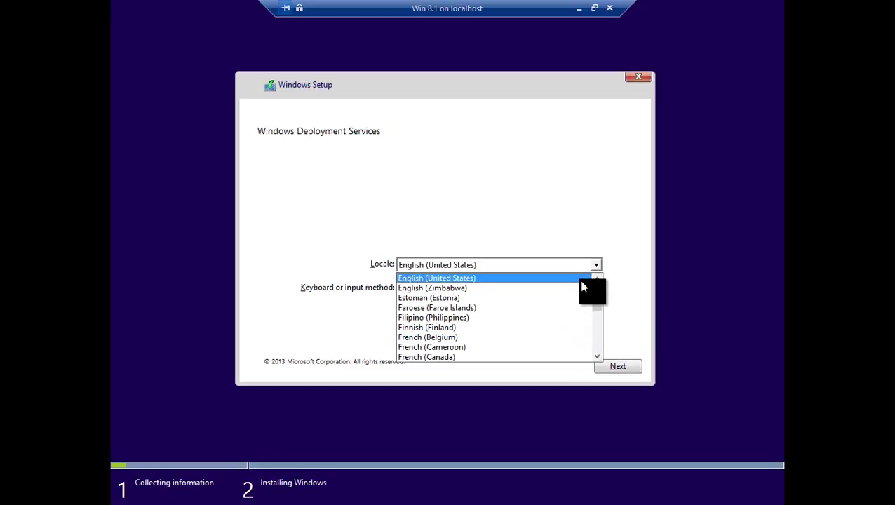
left_click(583, 307)
left_click(632, 366)
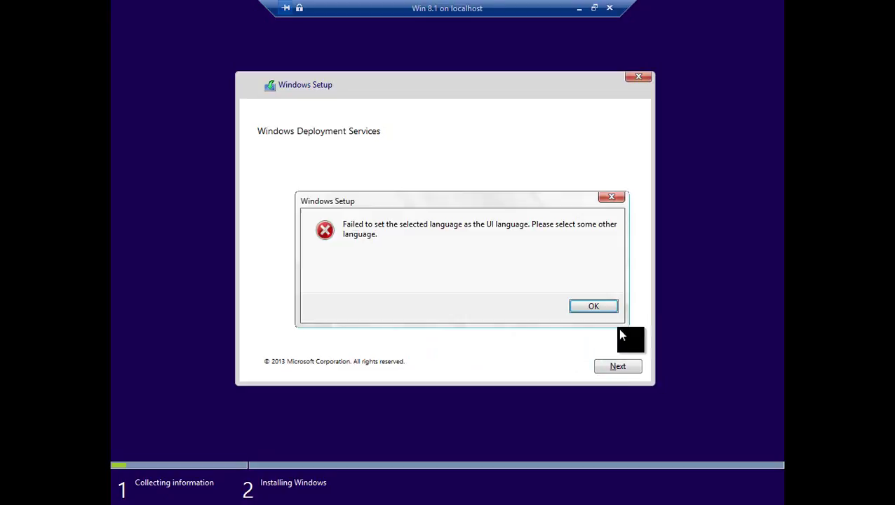
left_click(608, 306)
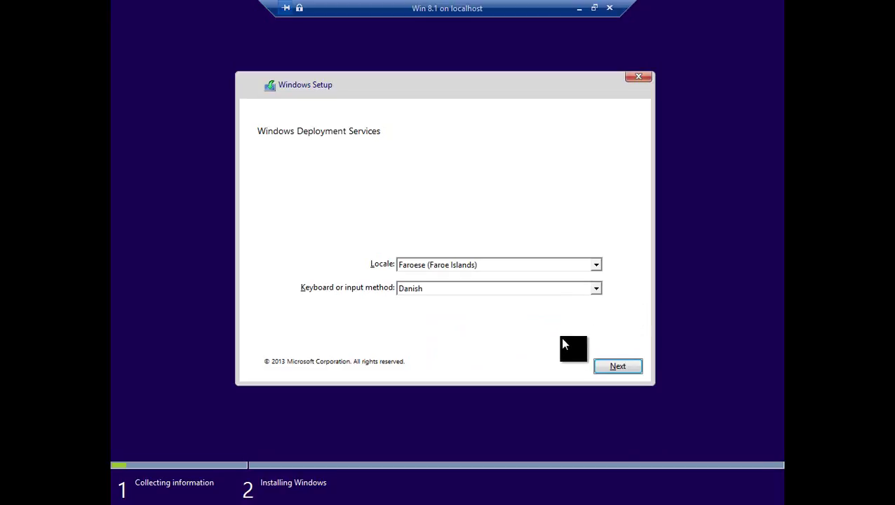
- Set the setup locale to Finnish (Finland)
left_click(593, 268)
left_click(572, 294)
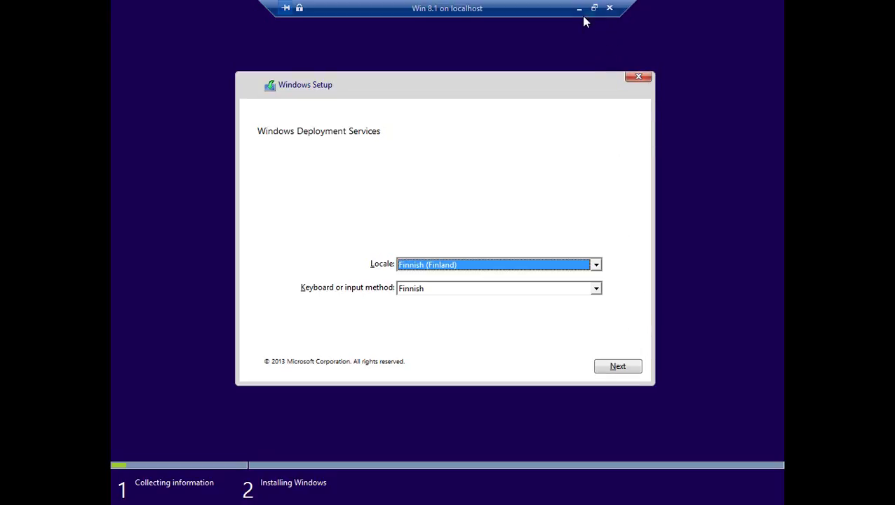
- Cancel Windows Setup on the Win 8.1 virtual machine and turn the machine off from Hyper-V Manager
left_click(642, 77)
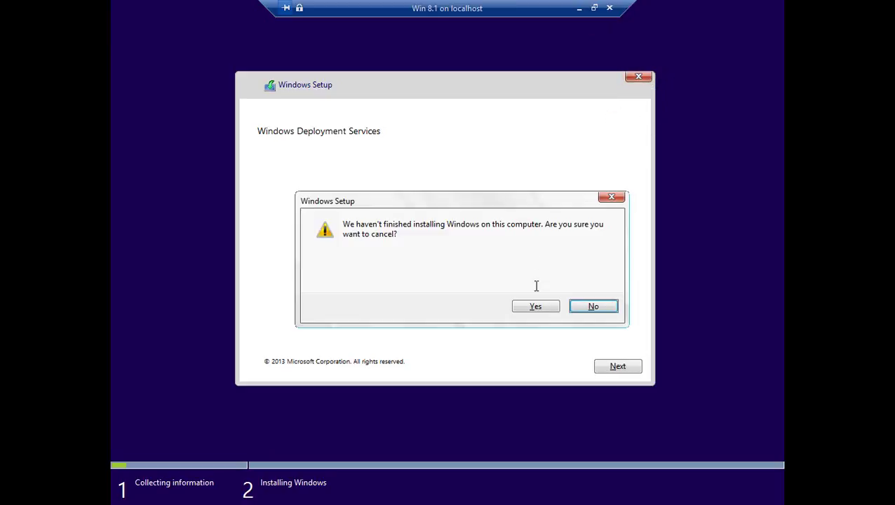
left_click(539, 306)
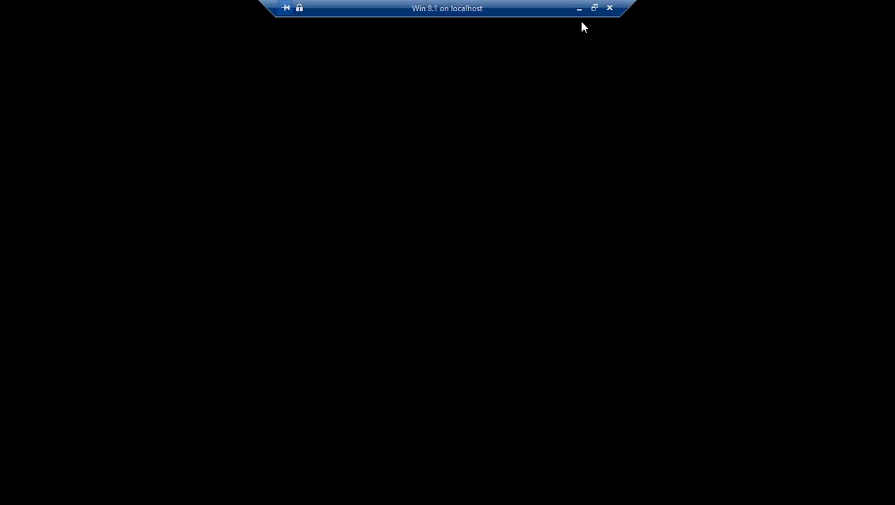
left_click(579, 8)
right_click(339, 130)
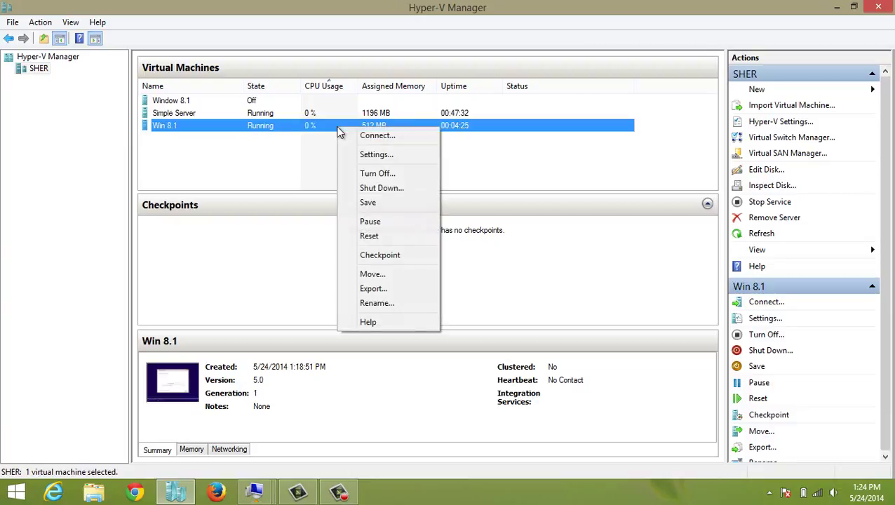
left_click(366, 172)
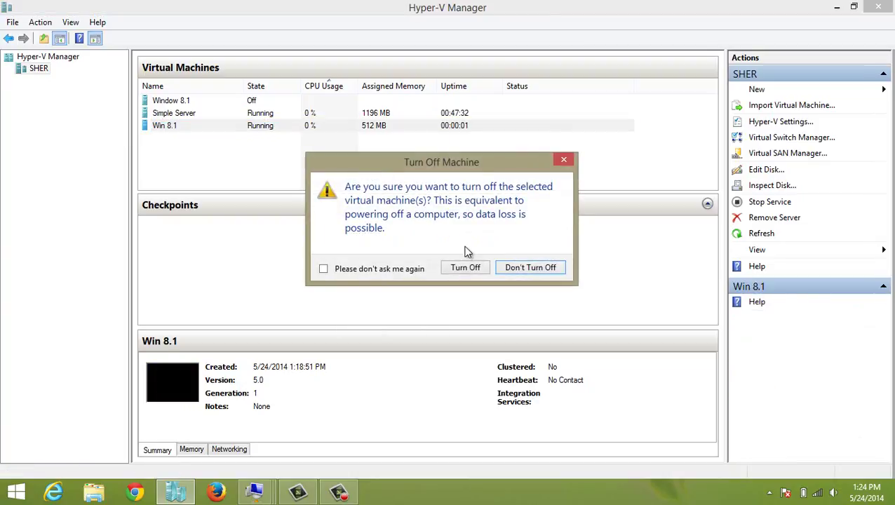
left_click(477, 267)
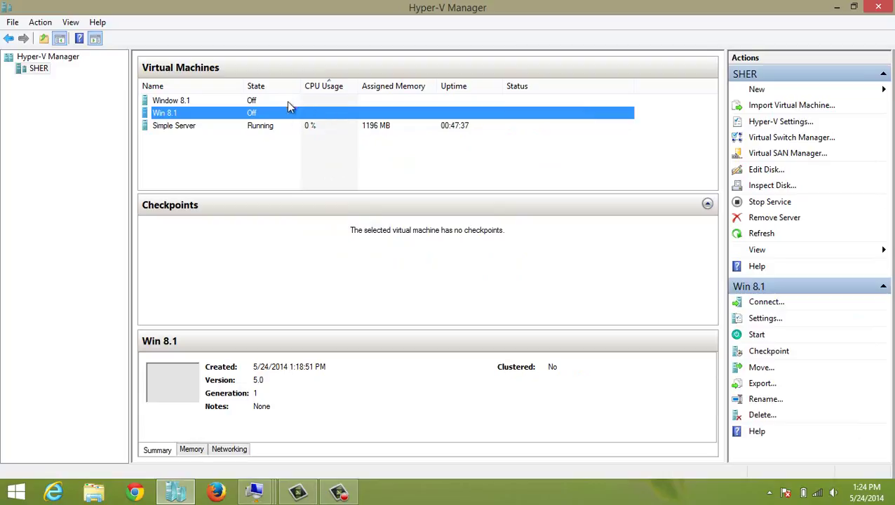
left_click(338, 491)
left_click(832, 429)
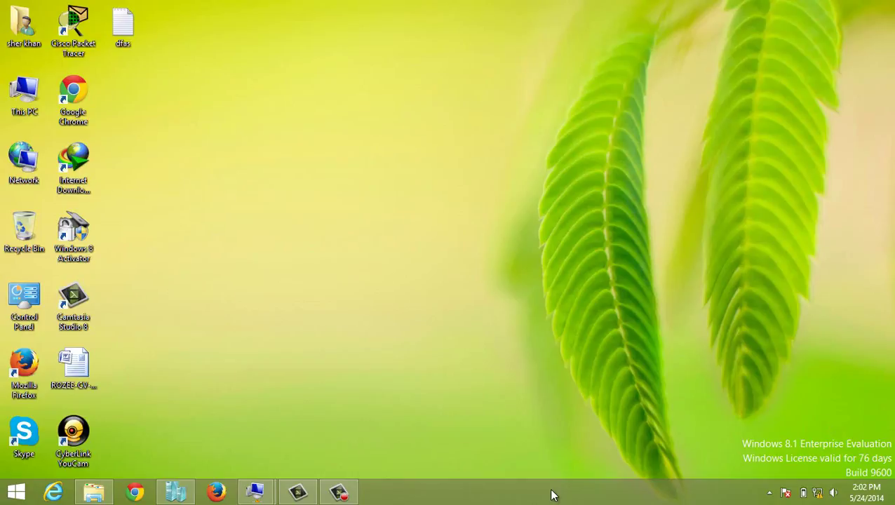
- Review the boot images in Windows Deployment Services on the Simple Server virtual machine, and minimize its windows
mouse_move(300, 485)
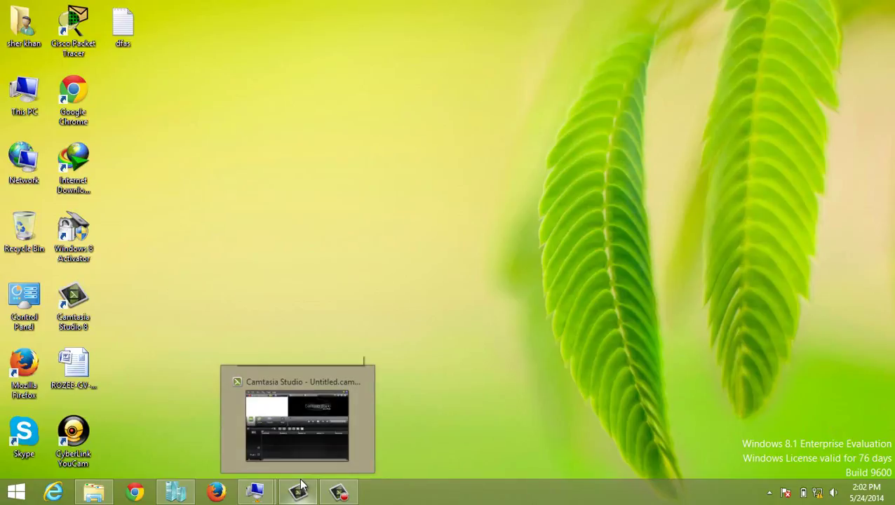
mouse_move(256, 487)
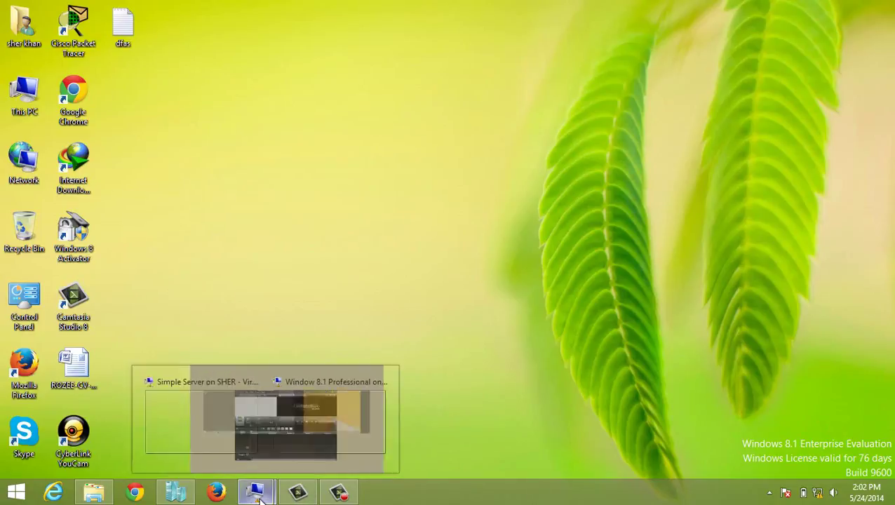
left_click(222, 415)
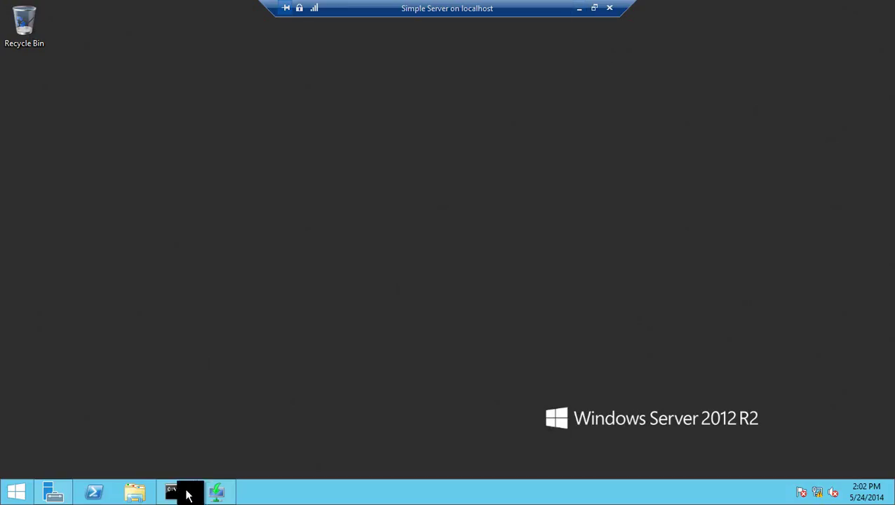
left_click(218, 491)
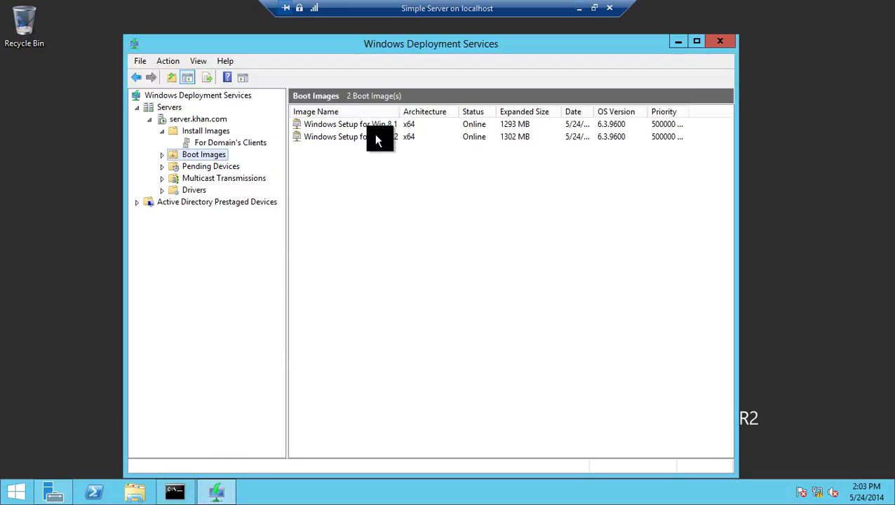
left_click(673, 47)
left_click(578, 9)
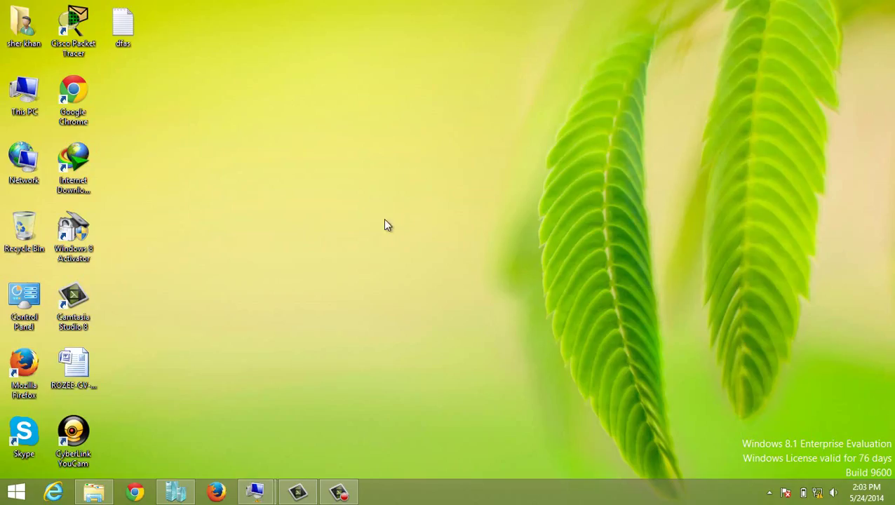
- View the desktop of the Window 8.1 Professional virtual machine and minimize its window
mouse_move(276, 493)
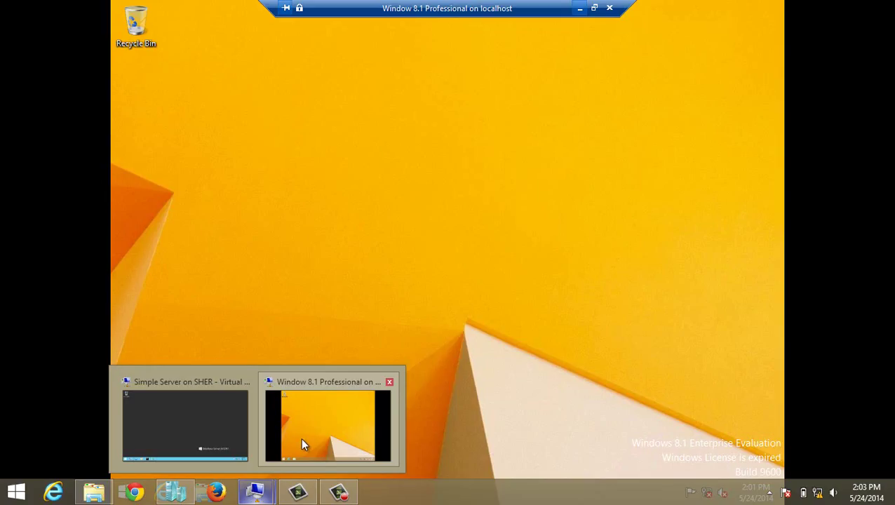
left_click(302, 440)
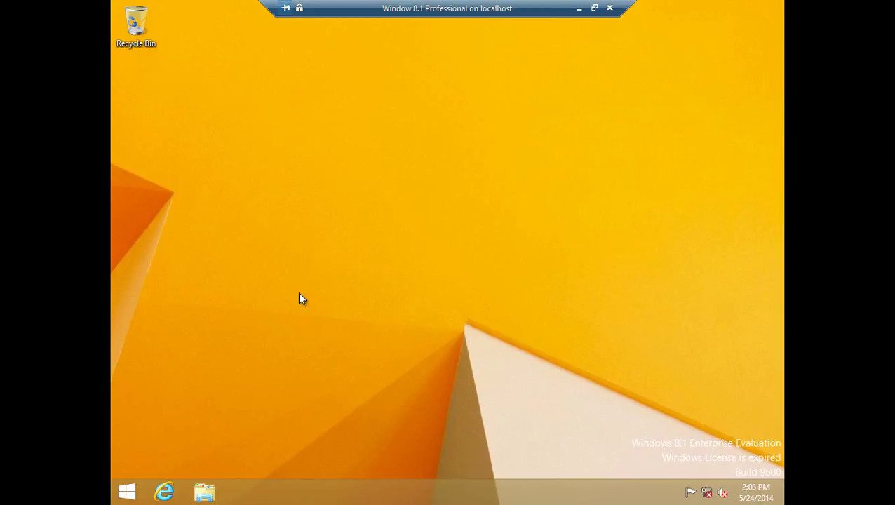
left_click(578, 8)
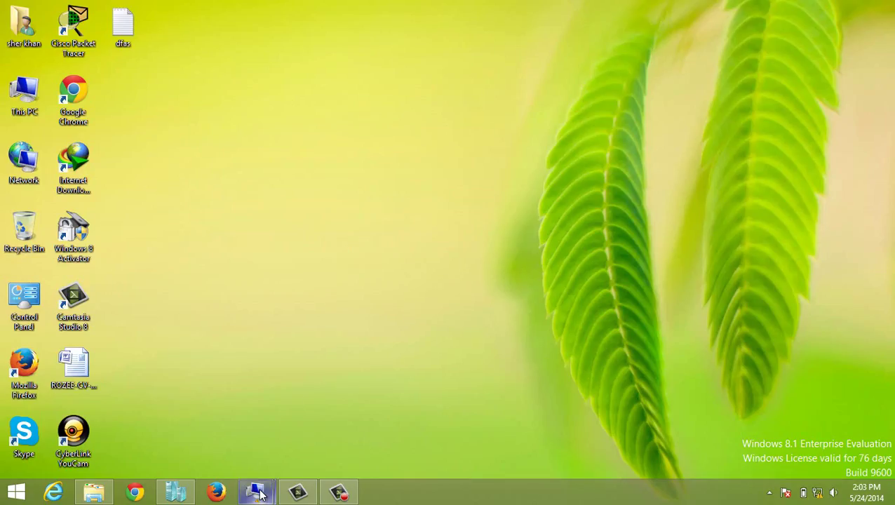
mouse_move(256, 491)
left_click(217, 425)
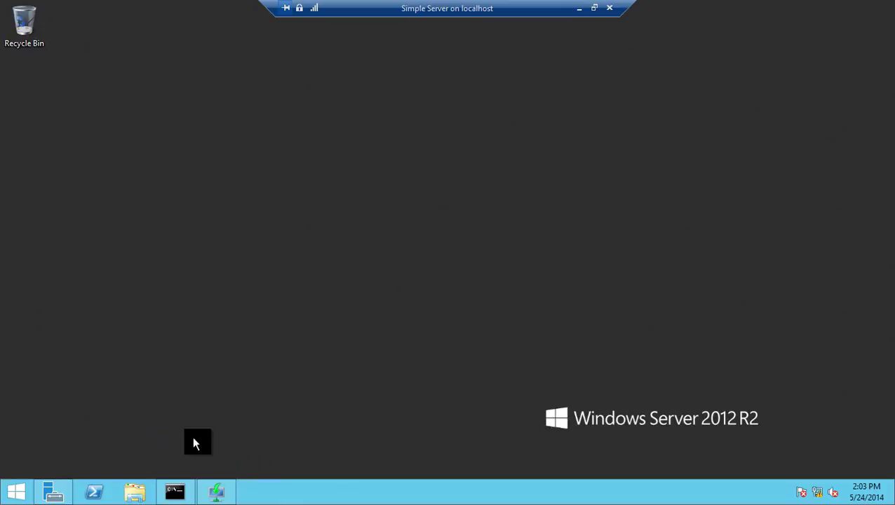
left_click(578, 9)
left_click(339, 491)
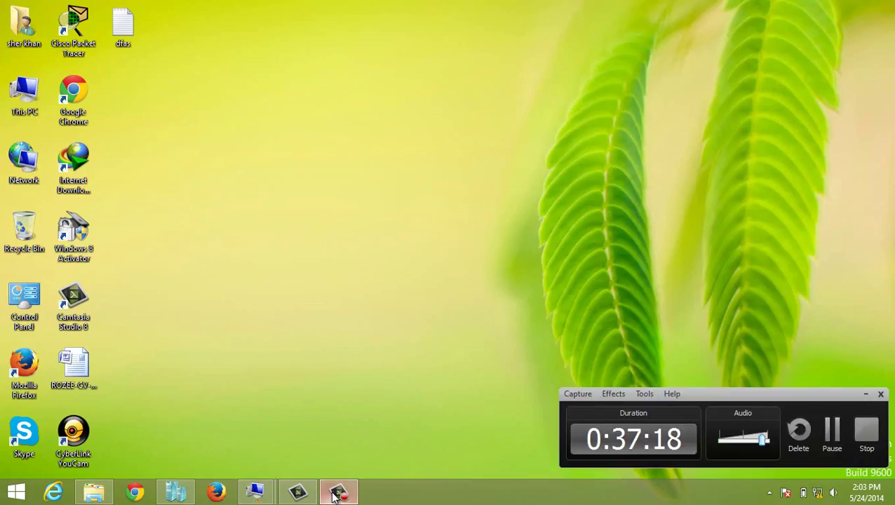
left_click(339, 491)
- Open Windows Deployment Services from Server Manager on the Simple Server virtual machine and display the server's boot images
mouse_move(258, 489)
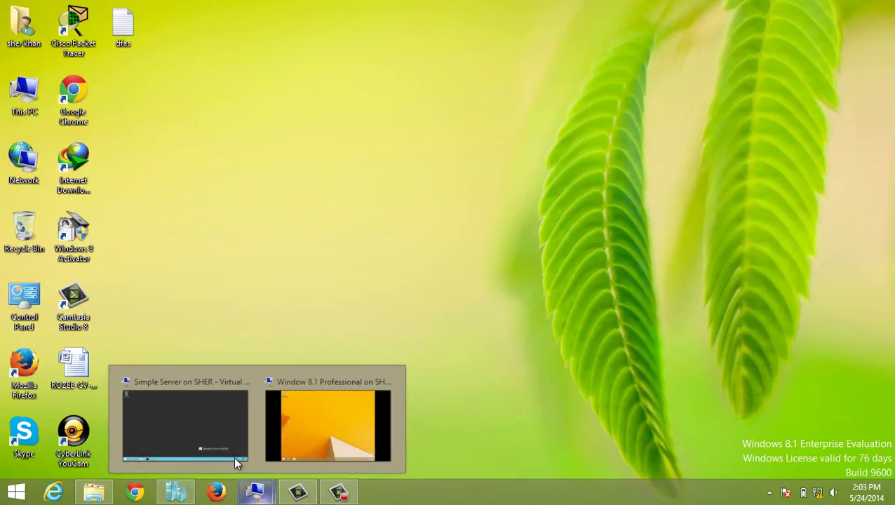
left_click(199, 432)
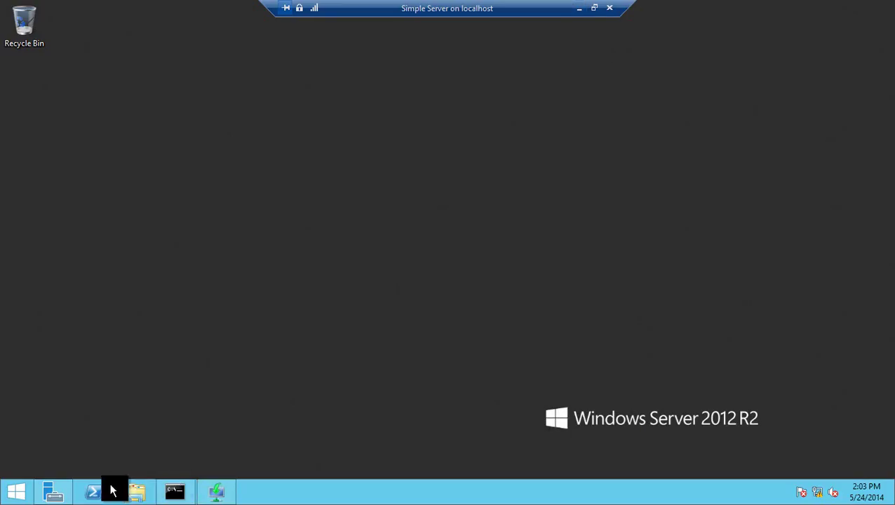
left_click(67, 494)
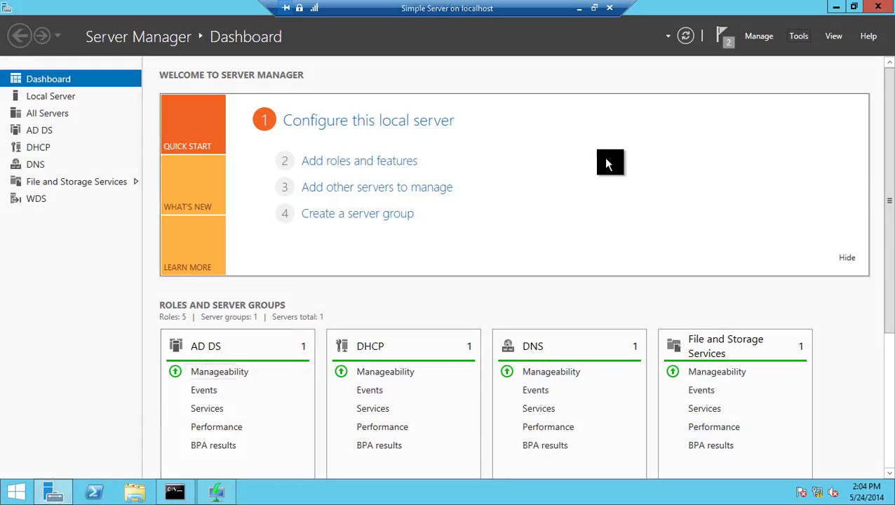
left_click(797, 36)
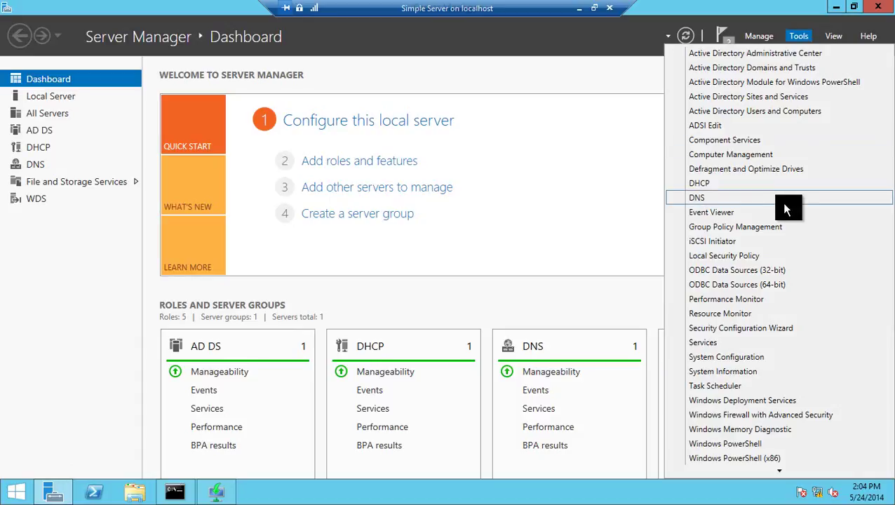
left_click(730, 399)
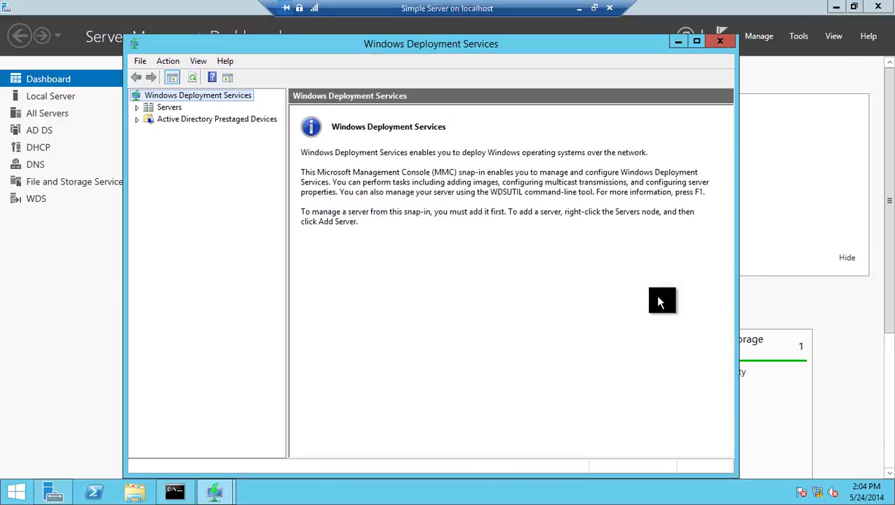
left_click(137, 108)
left_click(150, 120)
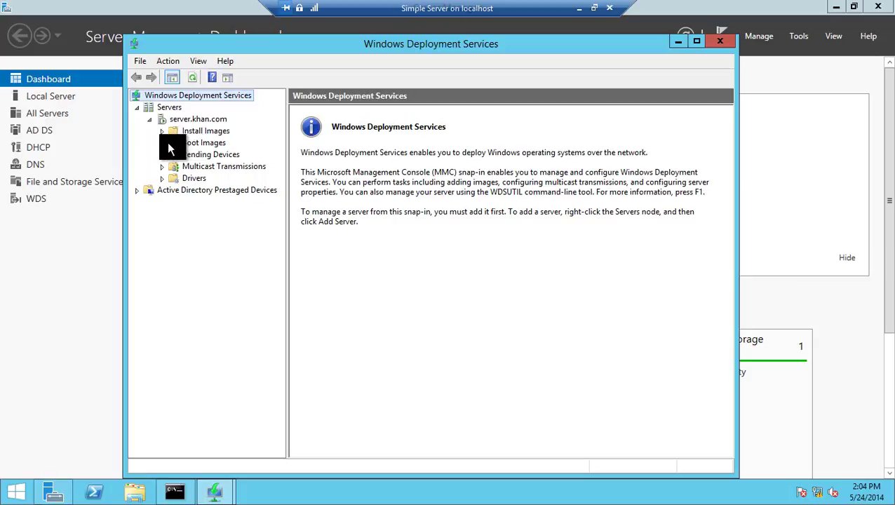
left_click(191, 141)
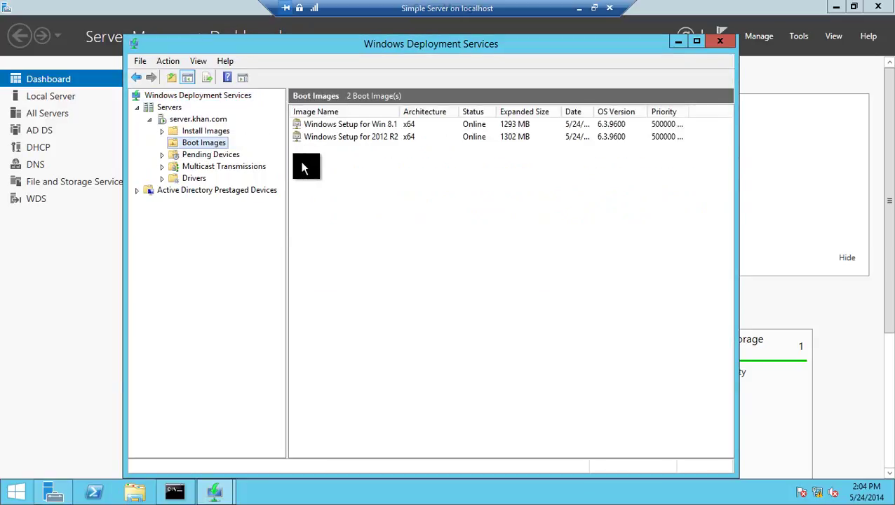
right_click(344, 126)
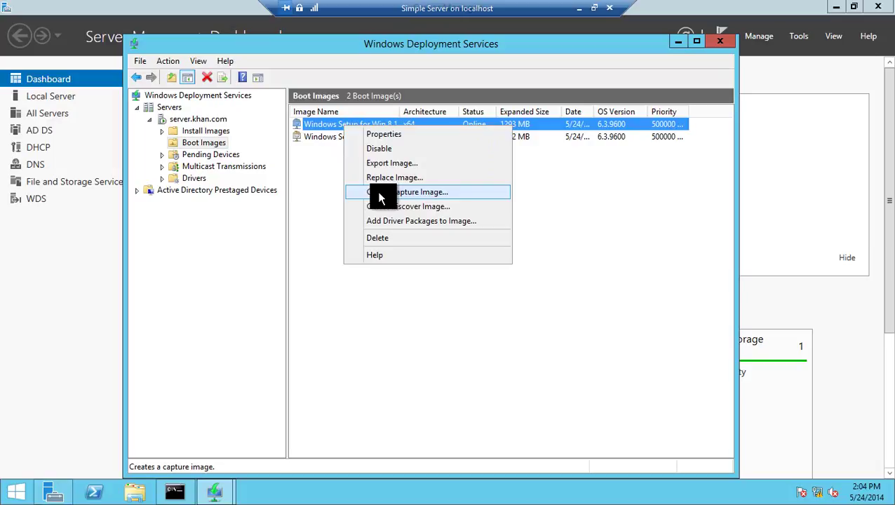
left_click(339, 148)
left_click(335, 135)
right_click(335, 136)
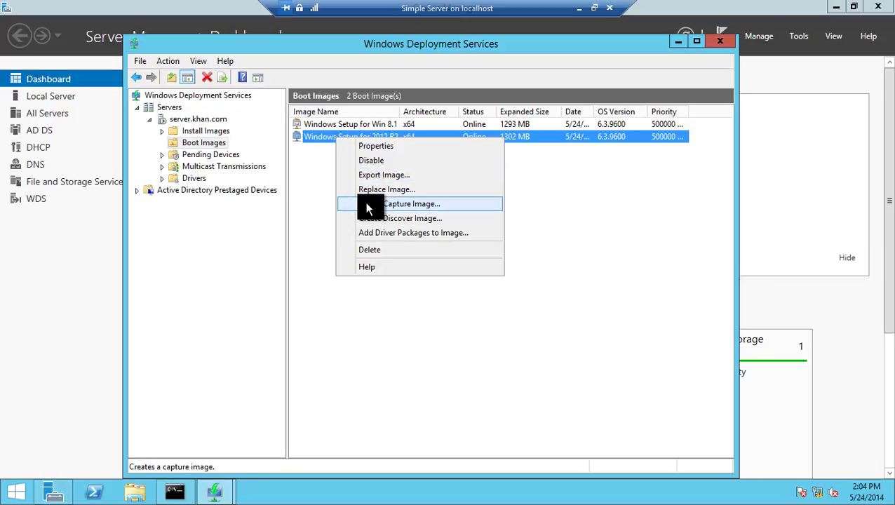
left_click(333, 170)
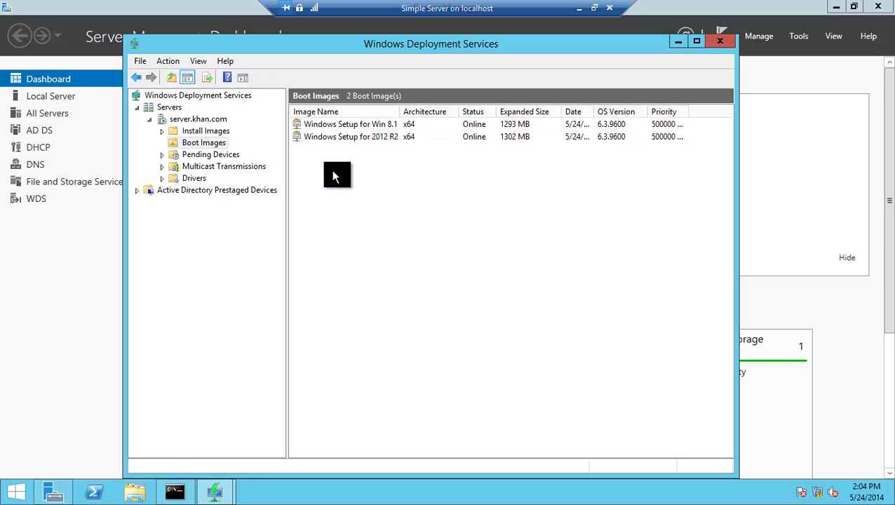
left_click(338, 124)
right_click(337, 123)
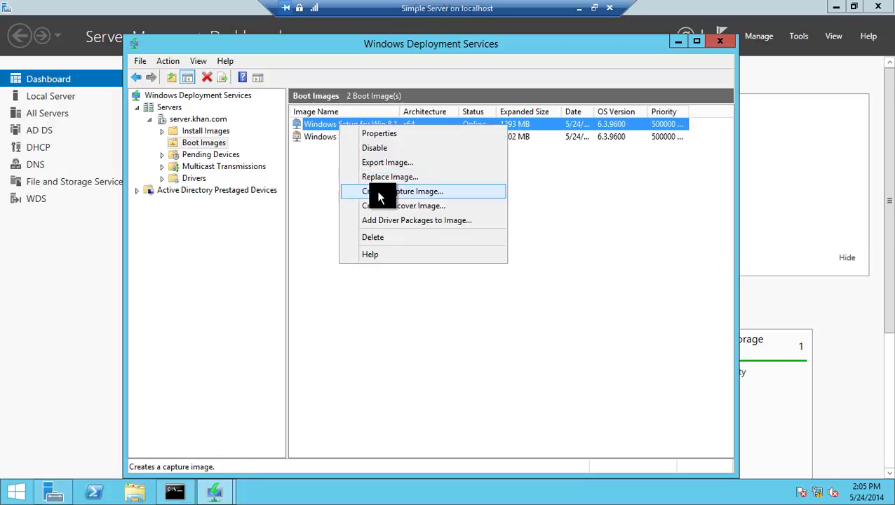
left_click(377, 190)
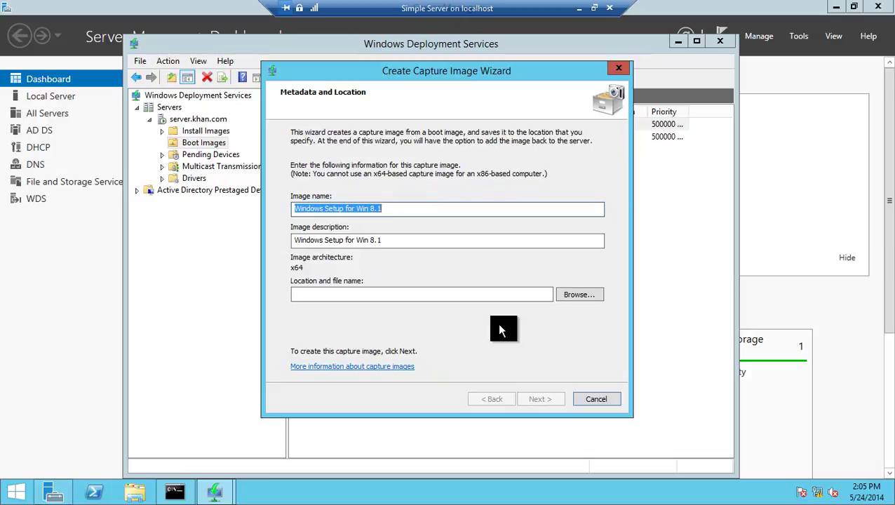
left_click(579, 402)
left_click(460, 272)
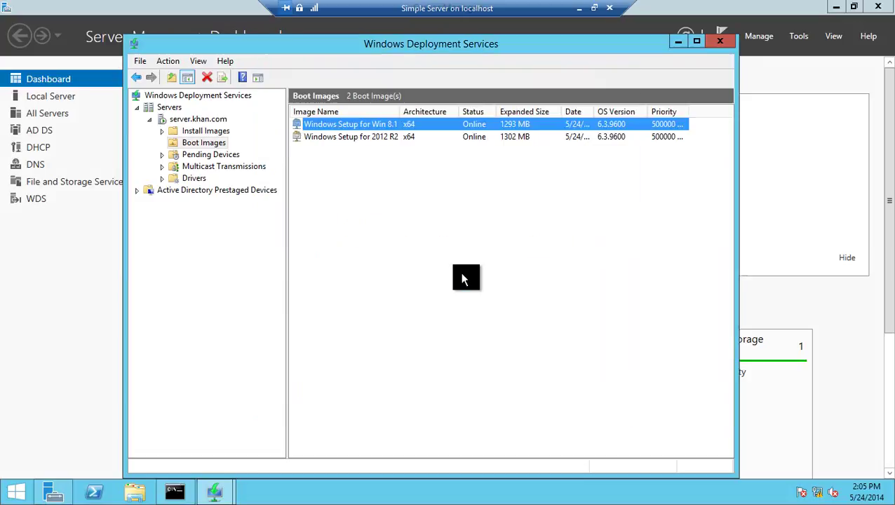
right_click(408, 234)
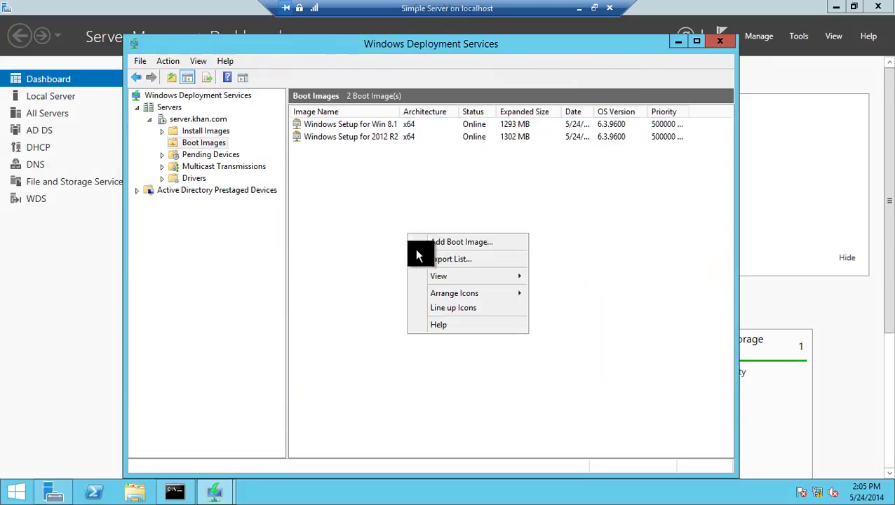
left_click(363, 127)
right_click(364, 128)
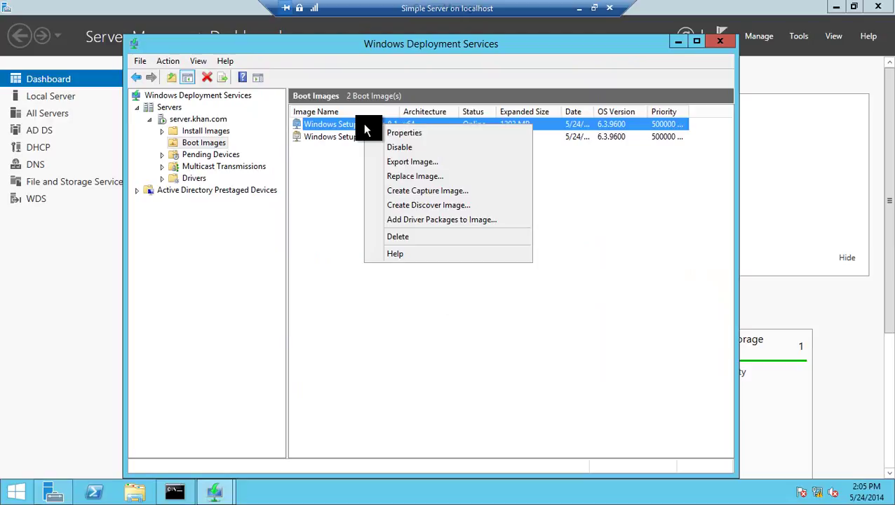
right_click(219, 145)
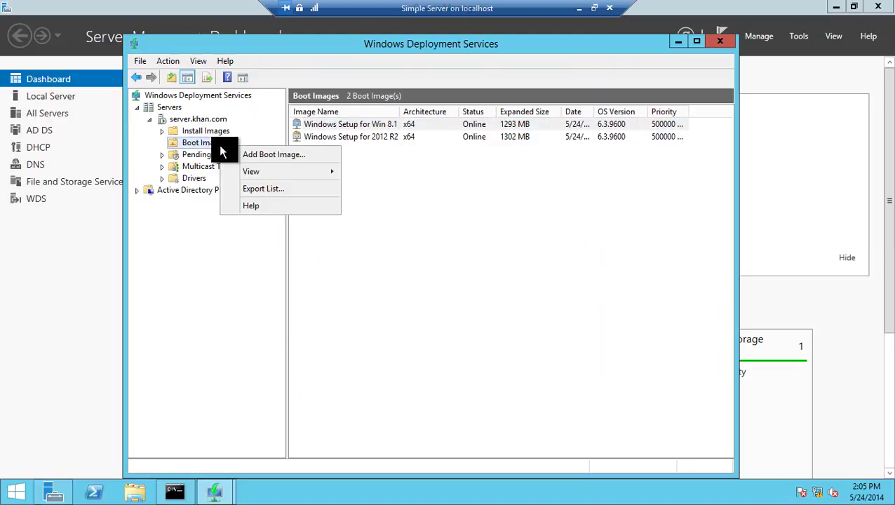
left_click(360, 140)
left_click(360, 127)
right_click(362, 133)
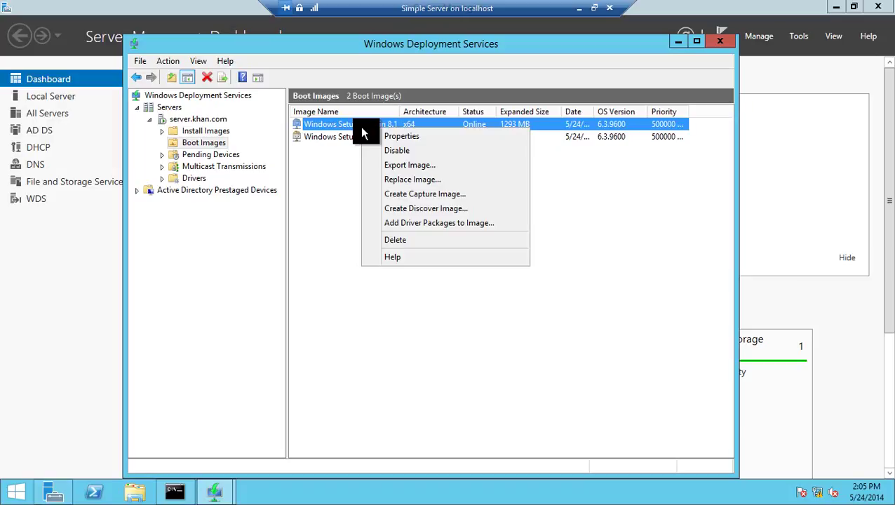
left_click(217, 141)
right_click(219, 142)
- Start a capture image from the Windows Setup for Win 8.1 boot image, with Capture for Win 8.1 as image name and description
left_click(317, 122)
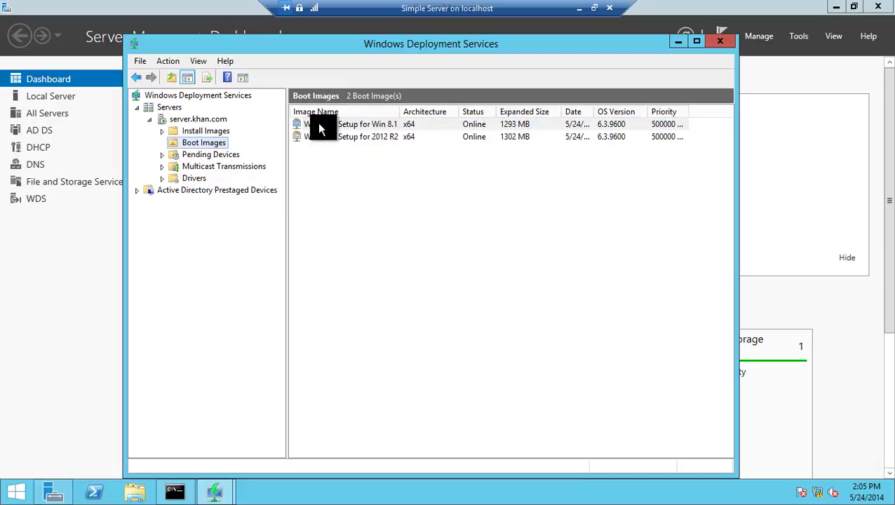
left_click(317, 122)
right_click(318, 122)
left_click(365, 191)
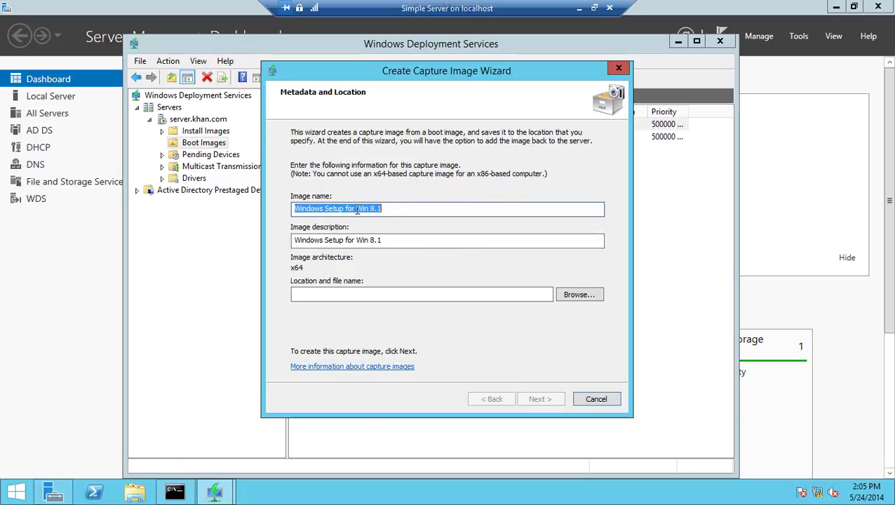
left_click(357, 209)
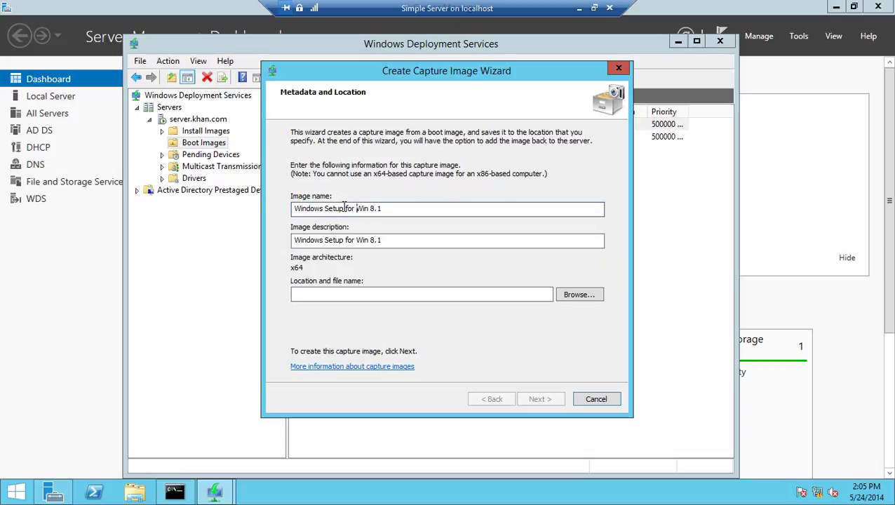
left_click_drag(343, 208, 275, 213)
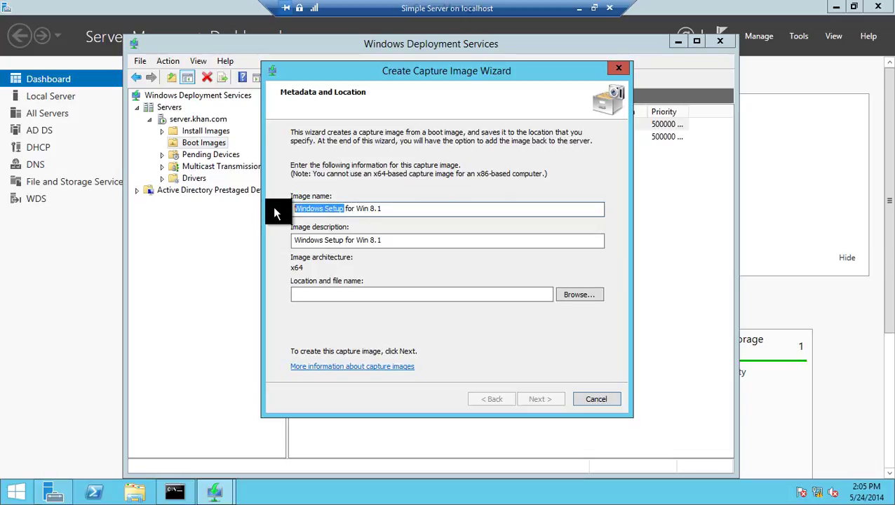
type("Ca")
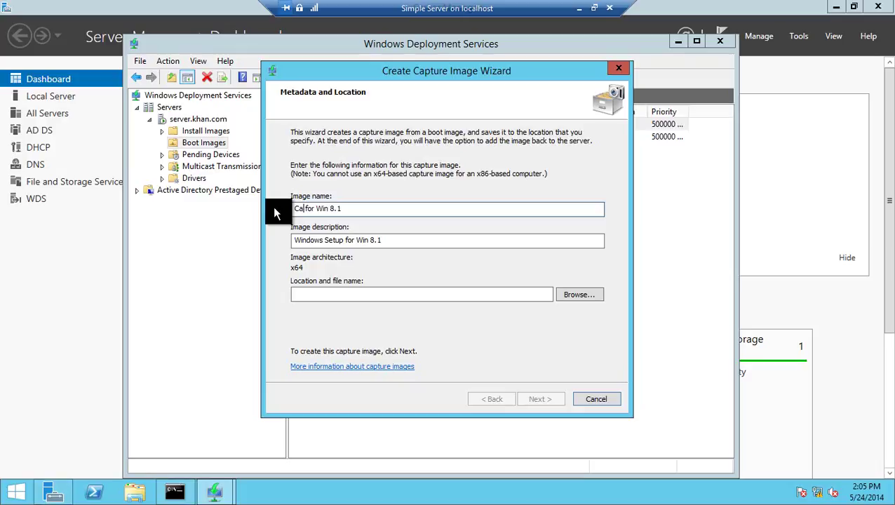
type("pture")
key("ctrl+a")
key("ctrl+c")
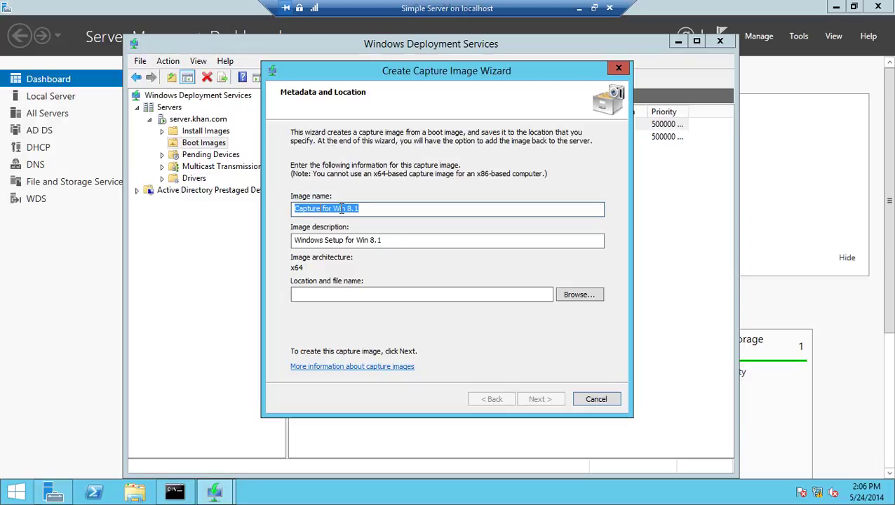
left_click_drag(380, 240, 268, 236)
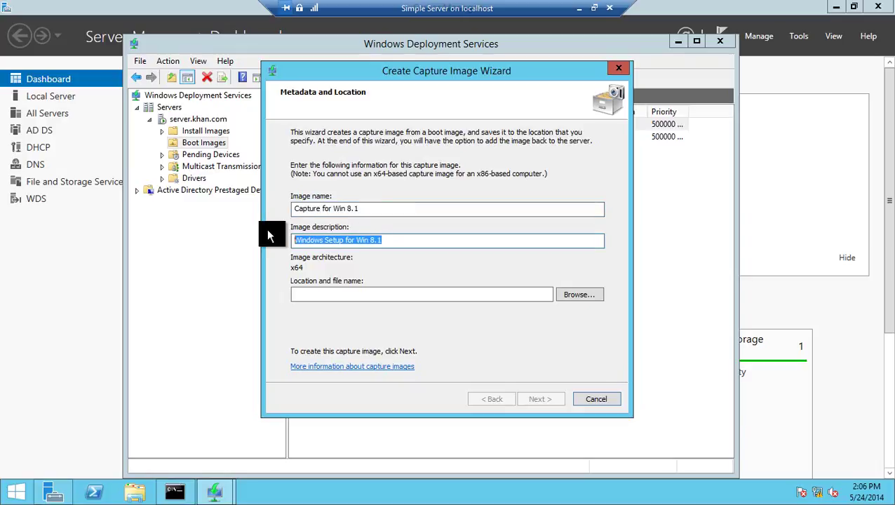
key("ctrl+v")
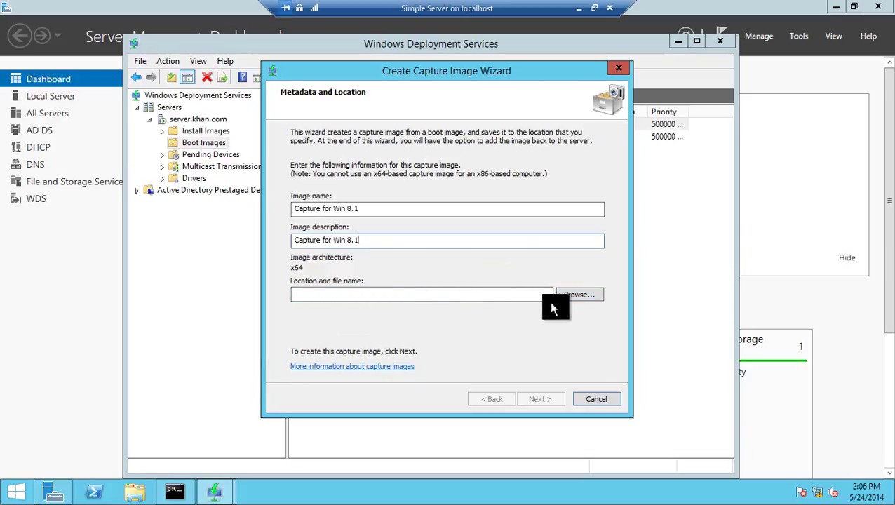
- Set the capture image file to Capture for Win 8.1 in C:\RemoteInstall\Images\For Domain's Clients and start creating it
left_click(571, 296)
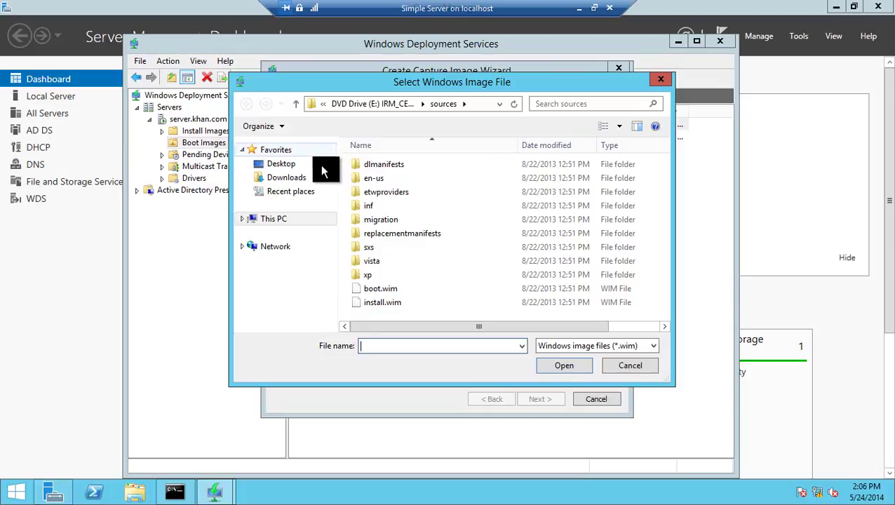
left_click(279, 220)
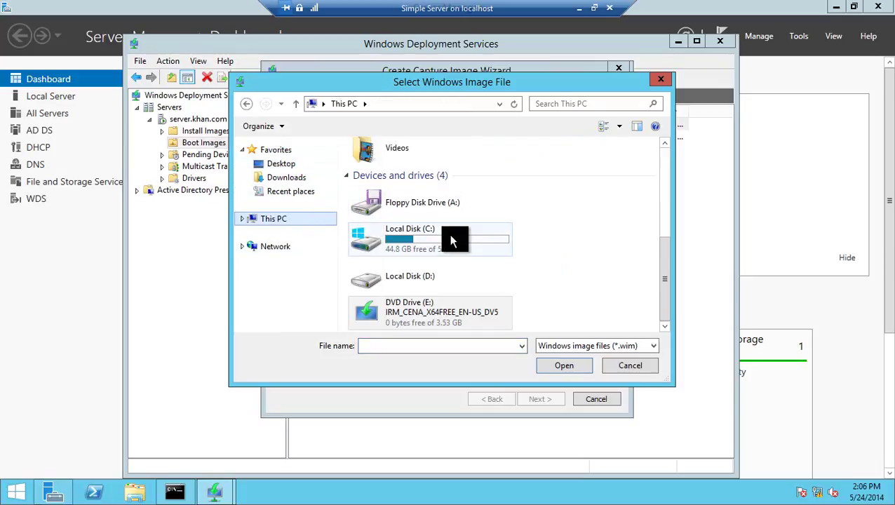
double_click(451, 243)
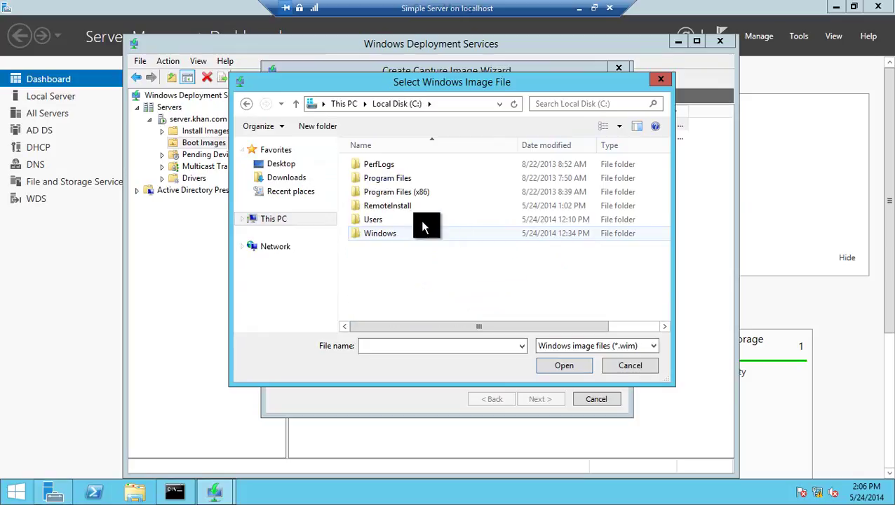
double_click(421, 209)
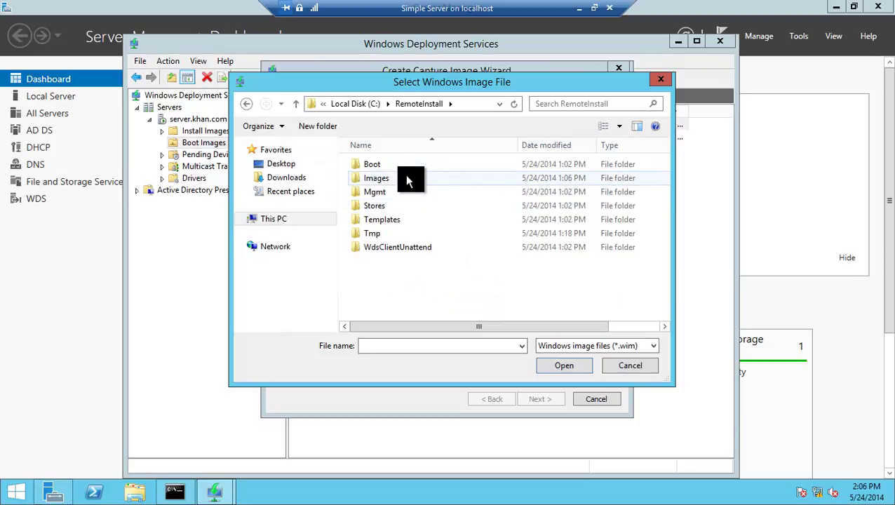
double_click(405, 177)
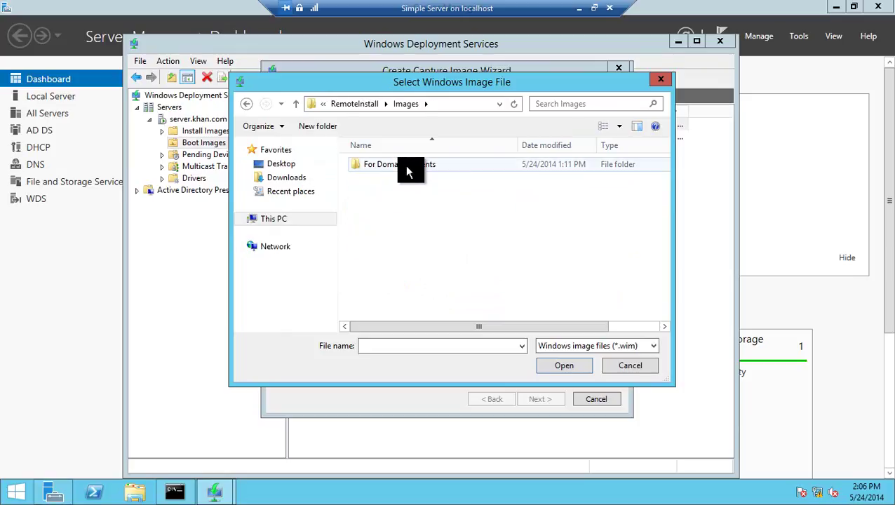
left_click(407, 168)
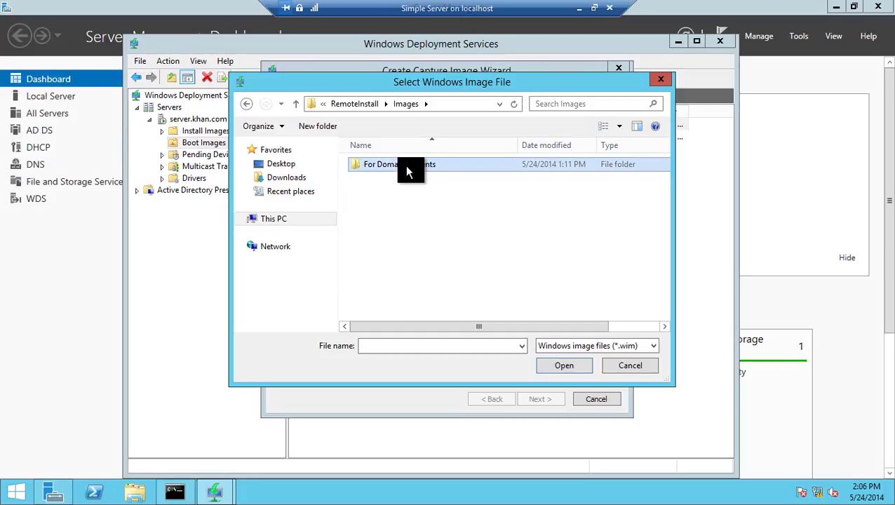
double_click(412, 164)
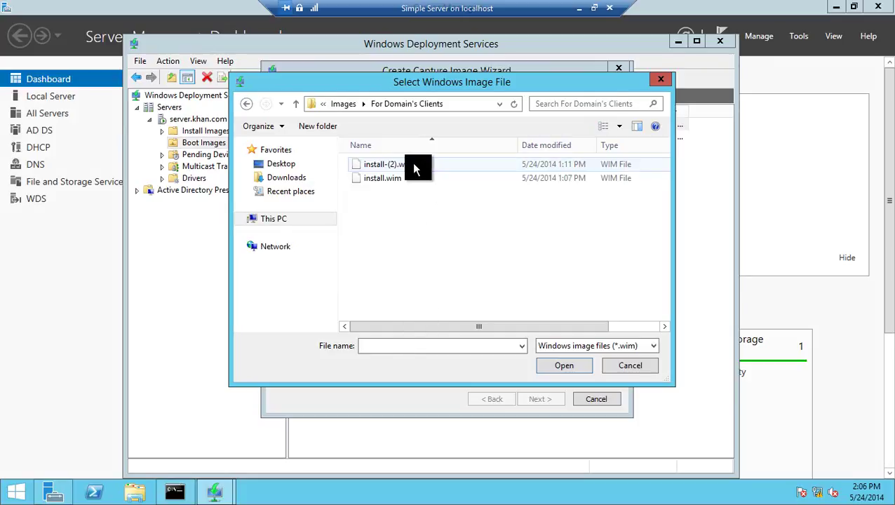
left_click(412, 165)
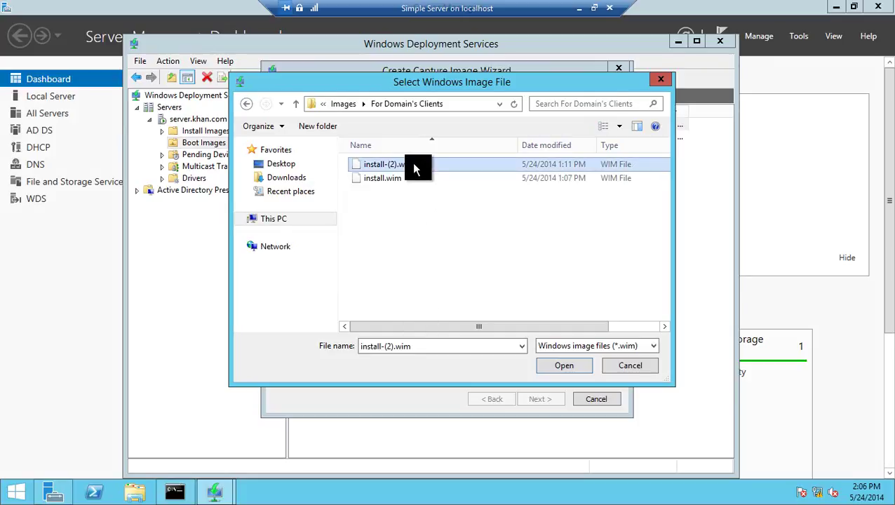
left_click(417, 347)
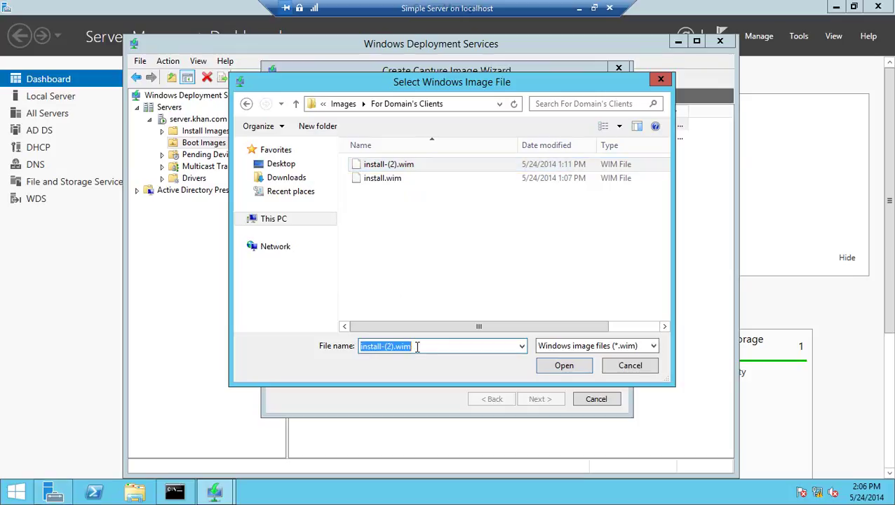
type("Capture for Win 8.1")
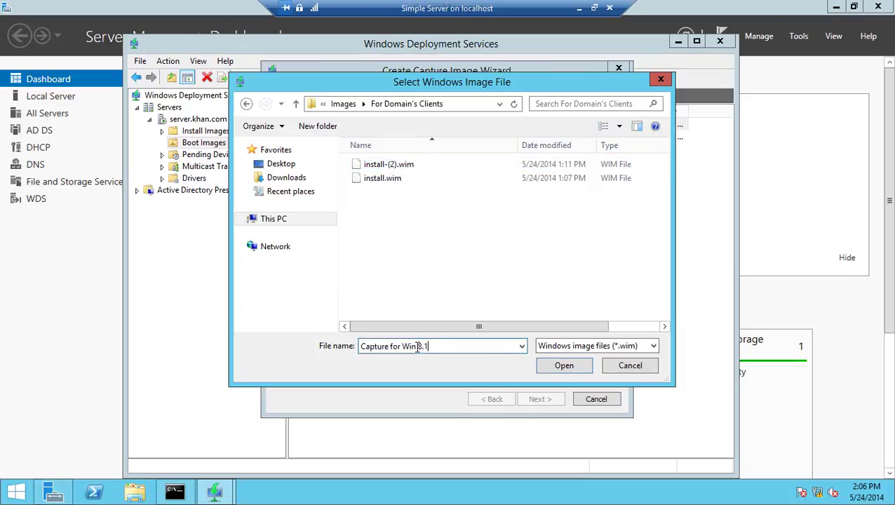
left_click(554, 366)
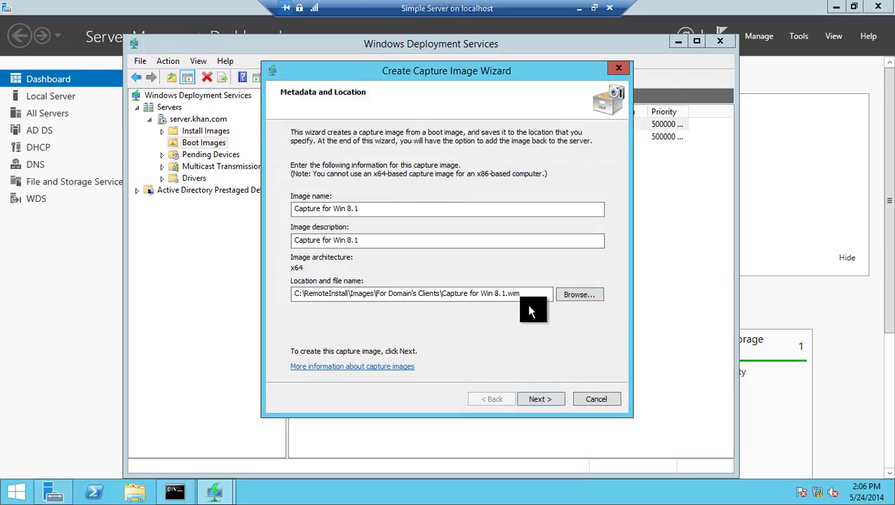
left_click(540, 399)
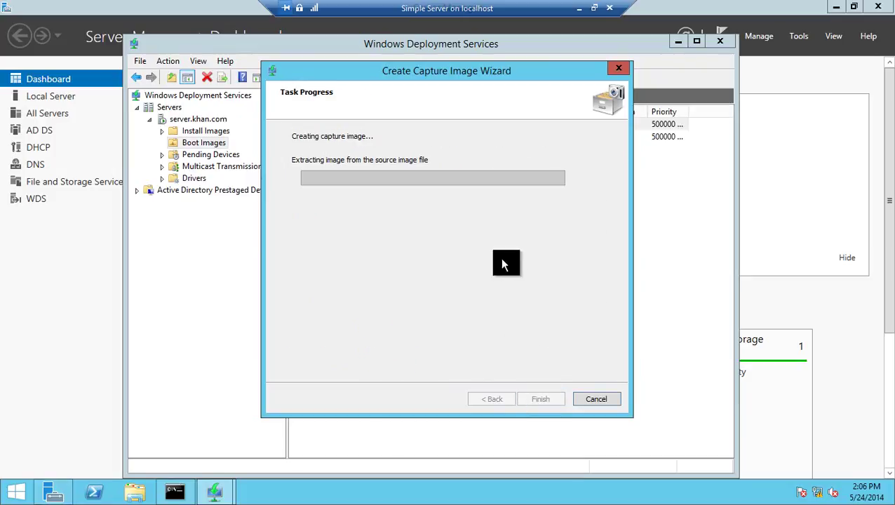
left_click_drag(516, 70, 511, 176)
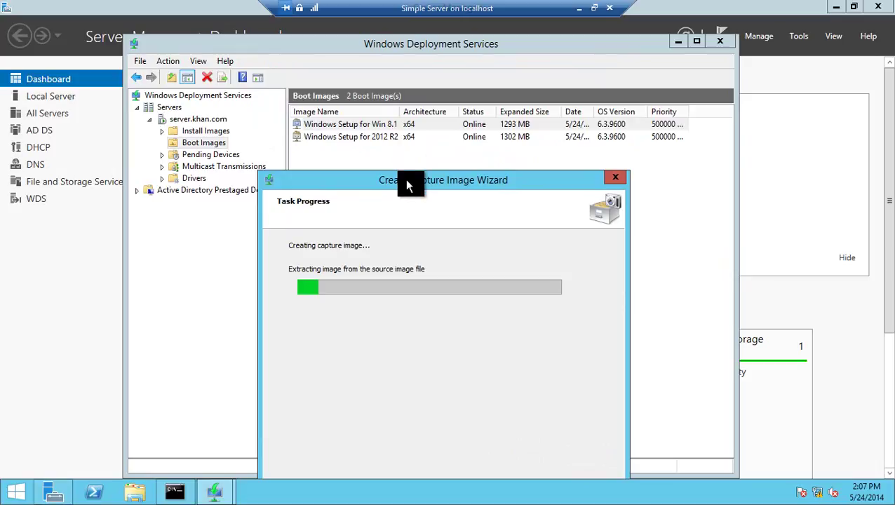
left_click_drag(407, 183, 412, 85)
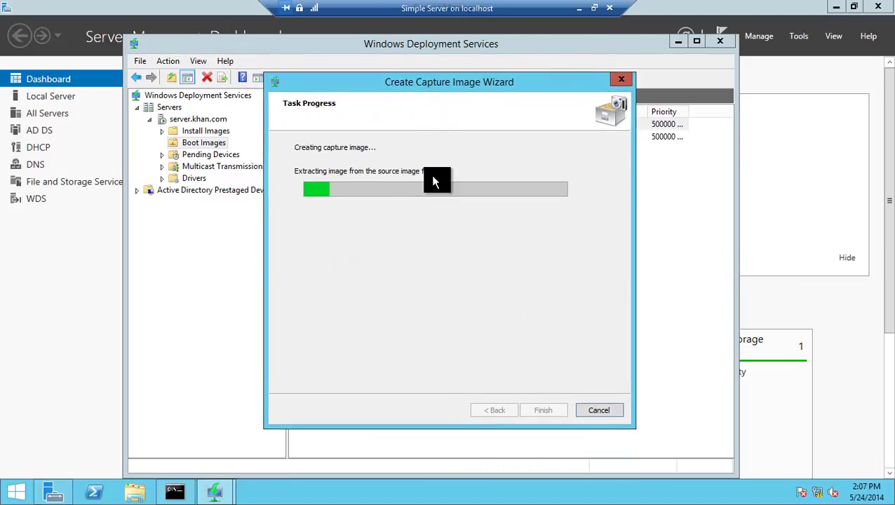
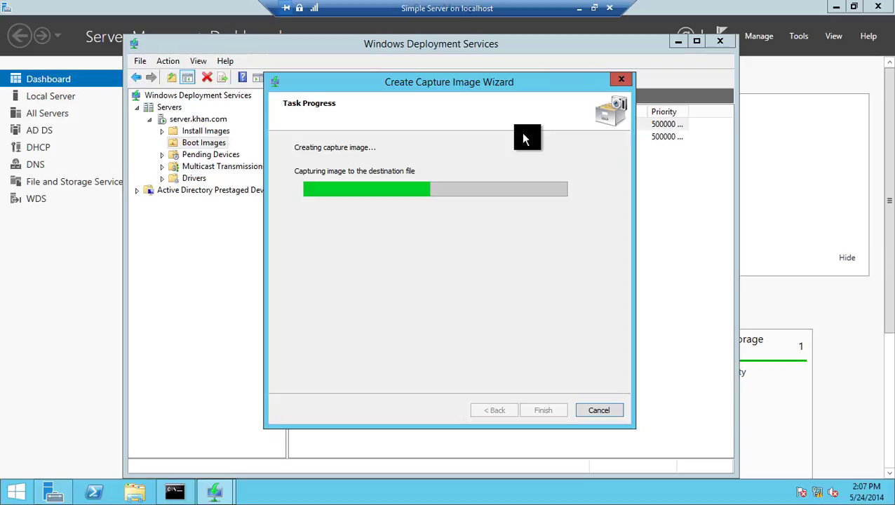
left_click(580, 9)
left_click(353, 488)
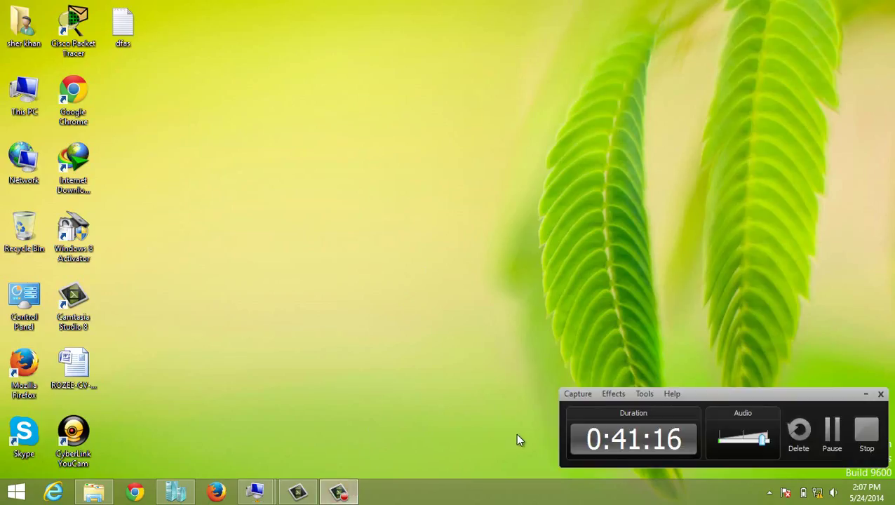
left_click(829, 432)
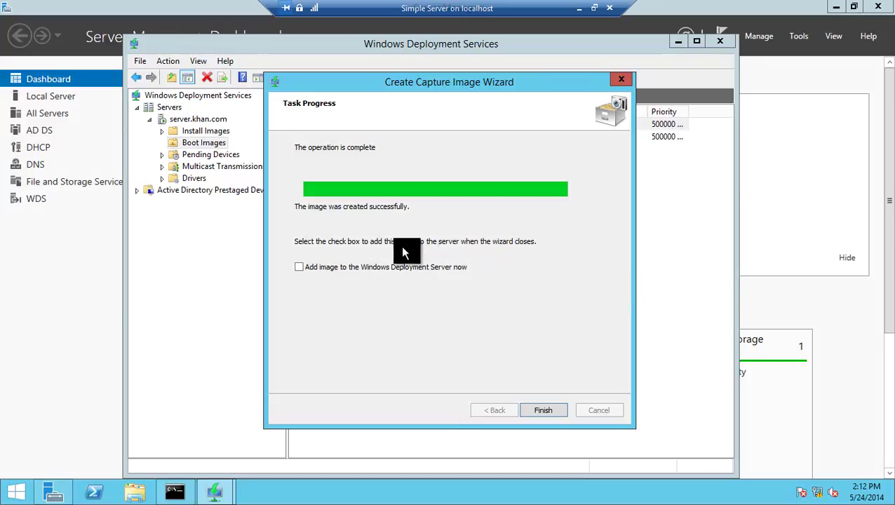
- Choose to add the finished capture image to the Windows Deployment Server, keeping its file location, name and description, and start adding it
left_click(302, 269)
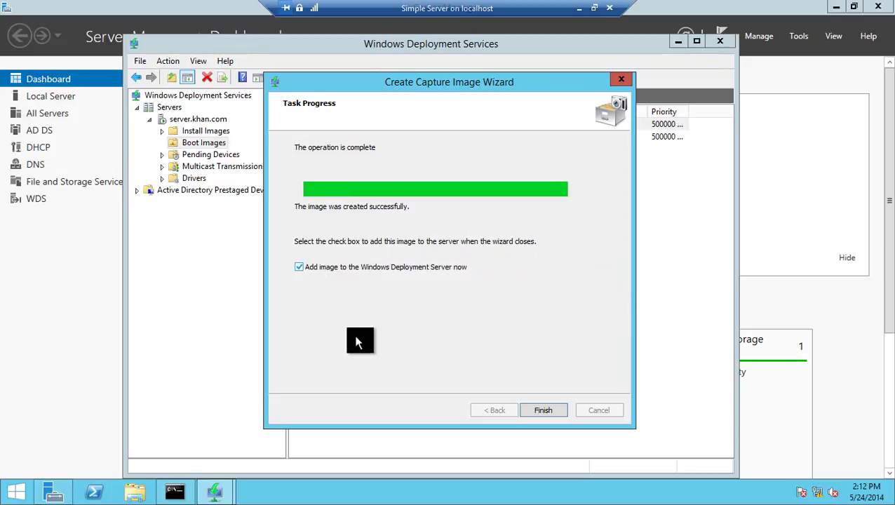
left_click(544, 413)
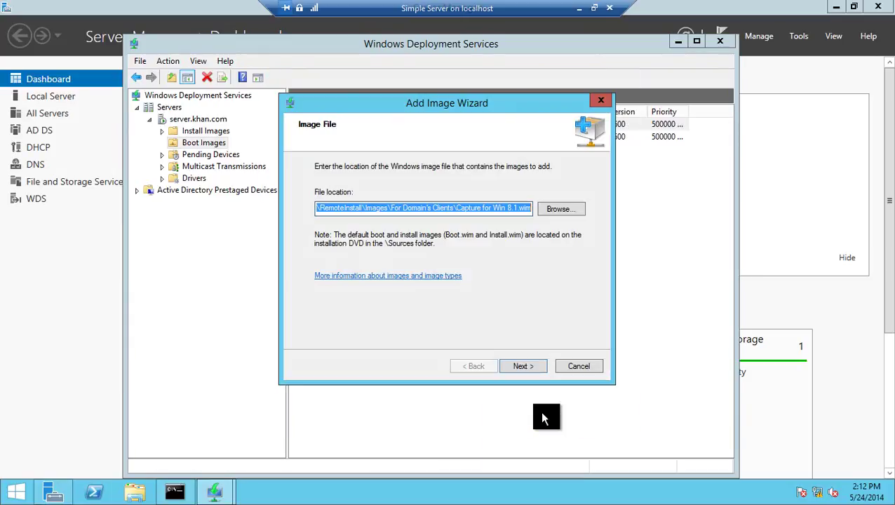
left_click(521, 366)
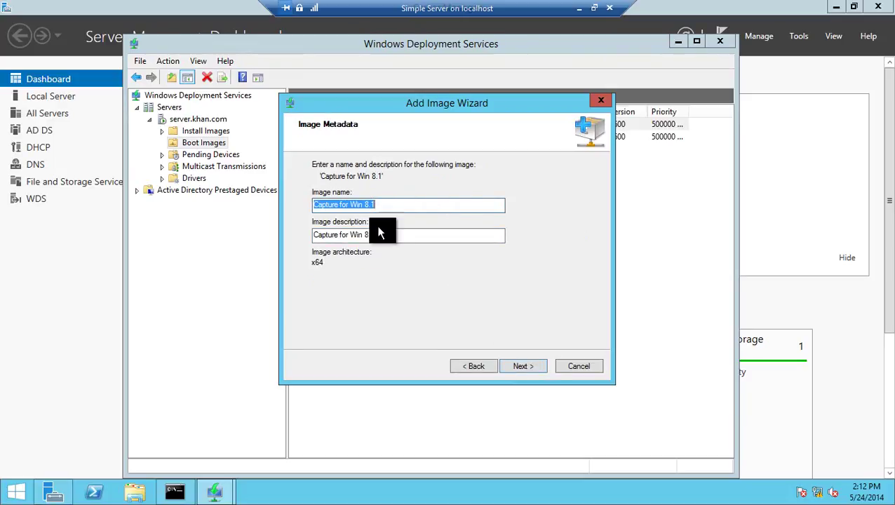
left_click(520, 365)
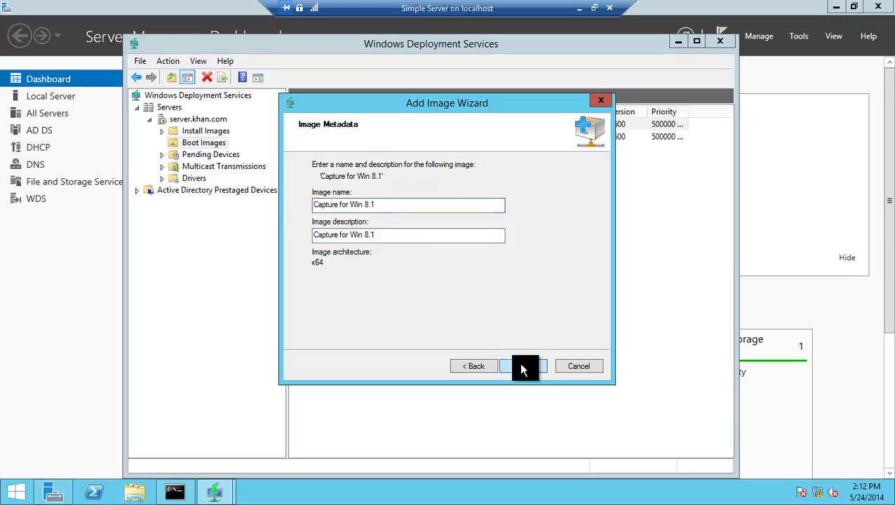
left_click(521, 366)
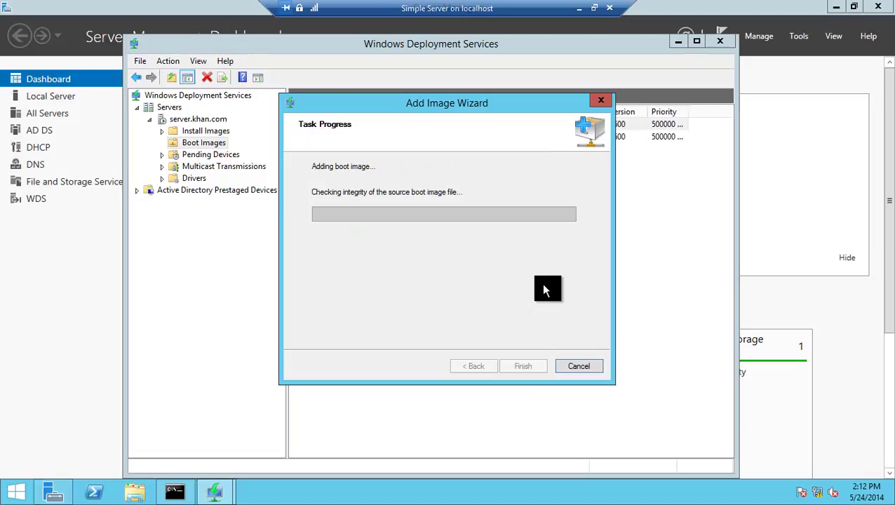
left_click(580, 9)
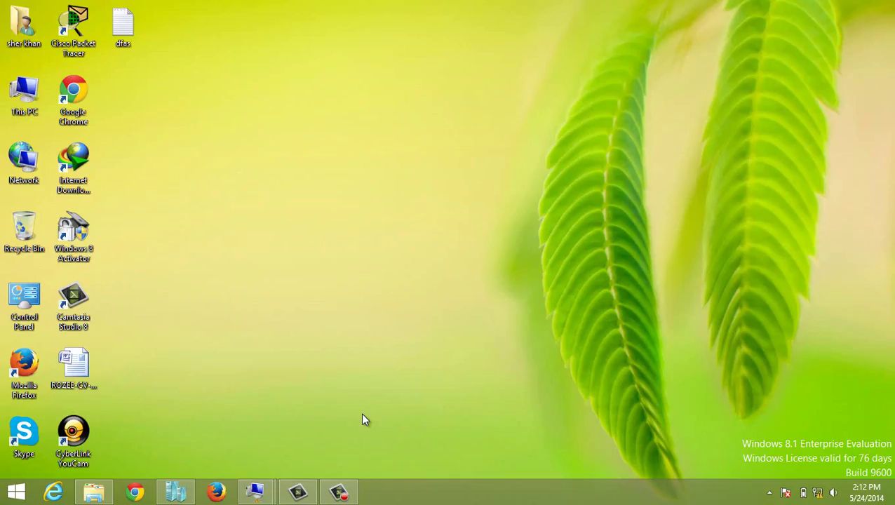
left_click(339, 491)
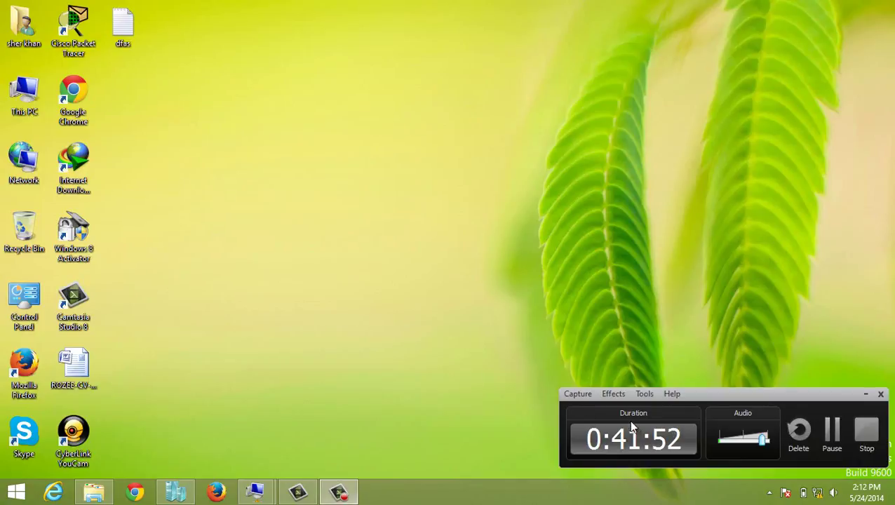
left_click(837, 426)
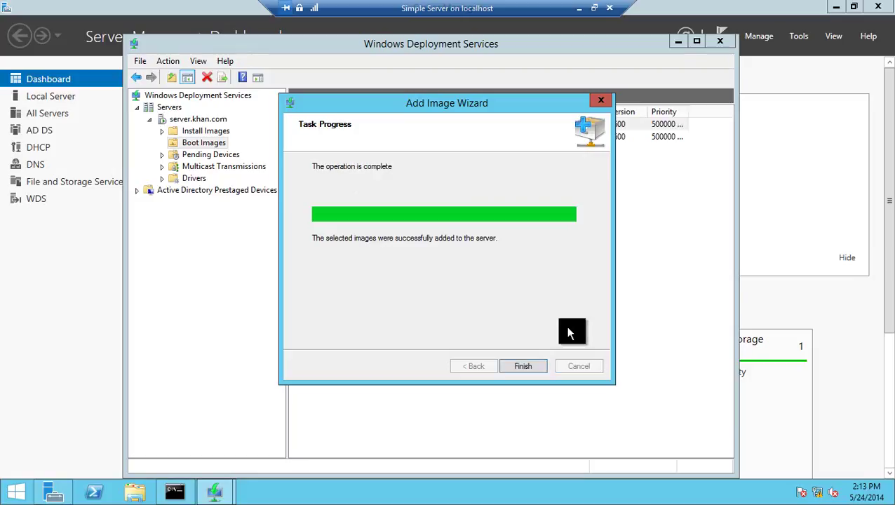
- Close the completed Add Image Wizard and select the Capture for Win 8.1 boot image
left_click(539, 365)
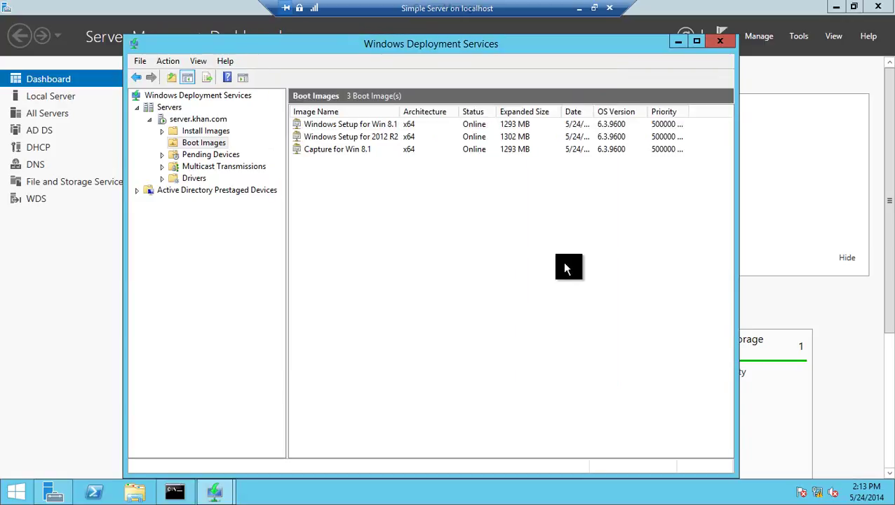
left_click(382, 148)
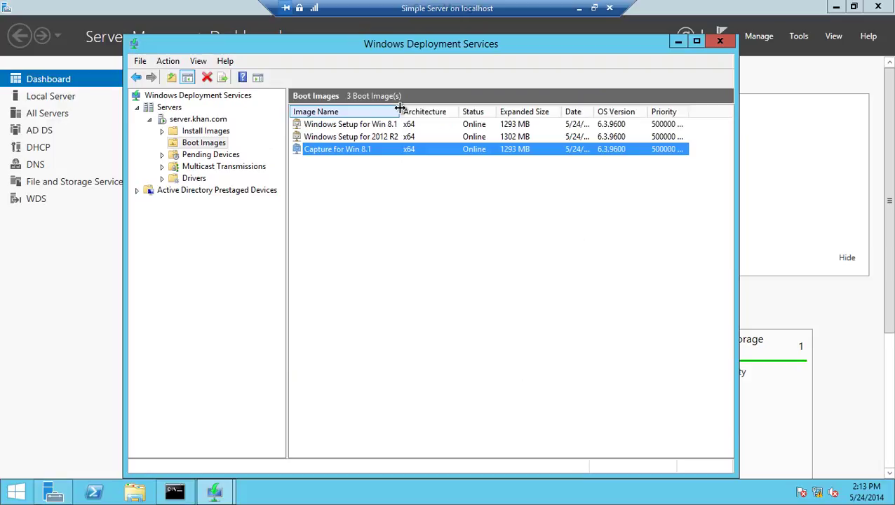
- Widen the Image Name column in the boot images list so the full names fit
left_click_drag(400, 112, 443, 113)
left_click(416, 166)
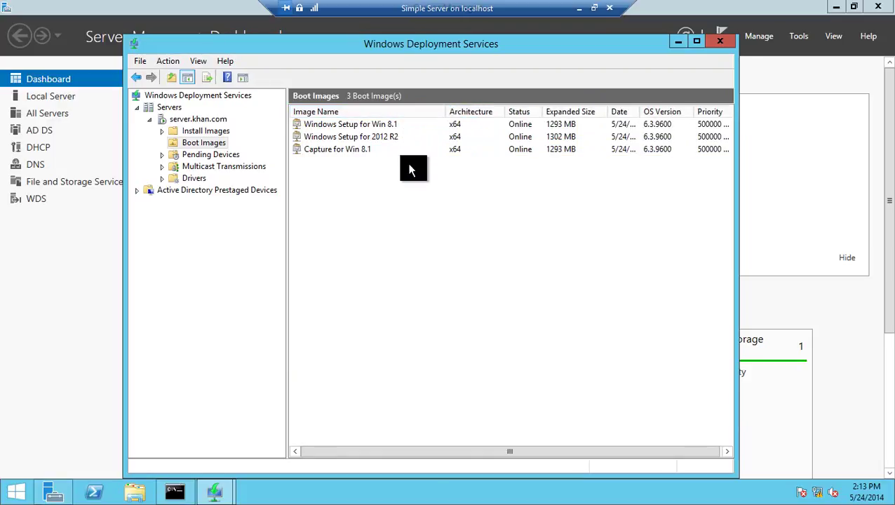
right_click(372, 208)
left_click(340, 247)
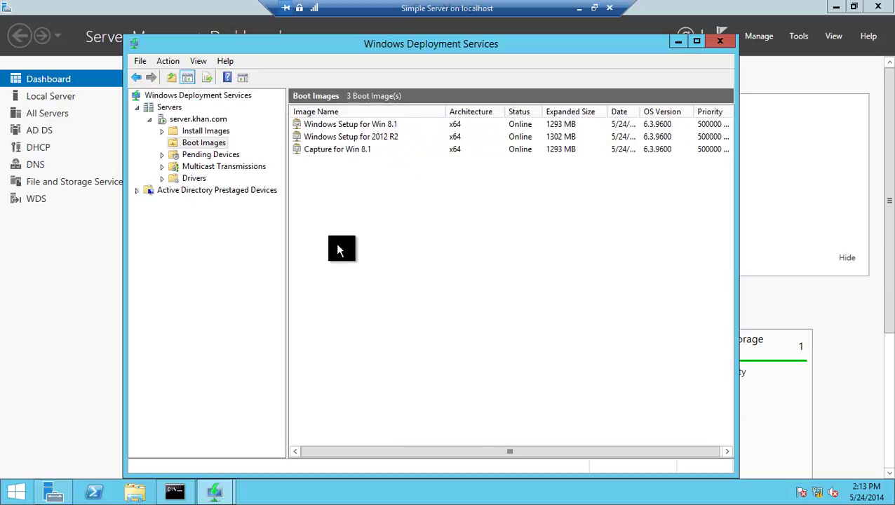
right_click(383, 136)
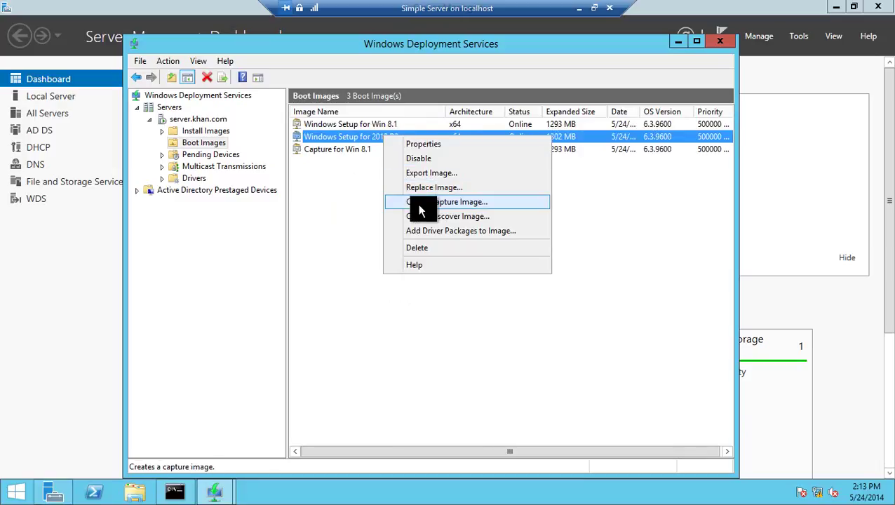
left_click(351, 212)
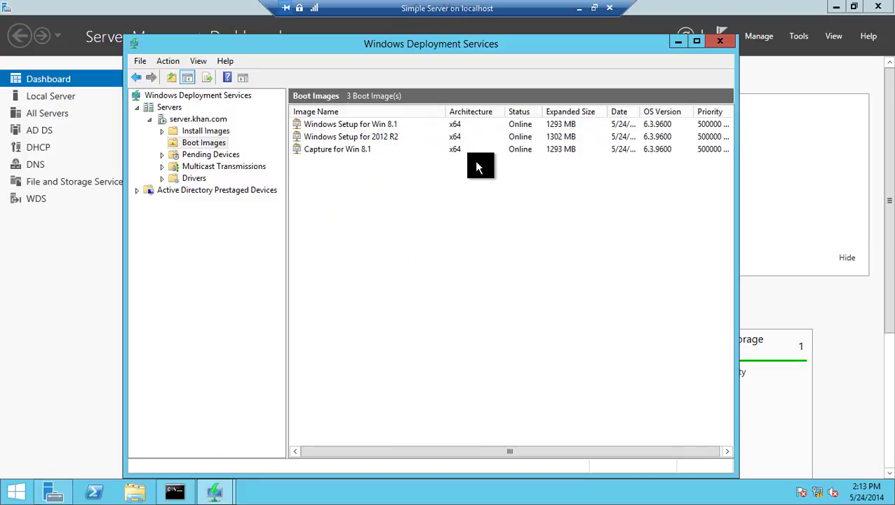
- Minimize Windows Deployment Services and the Simple Server session, and switch to the Window 8.1 Professional virtual machine
left_click(678, 42)
left_click(578, 8)
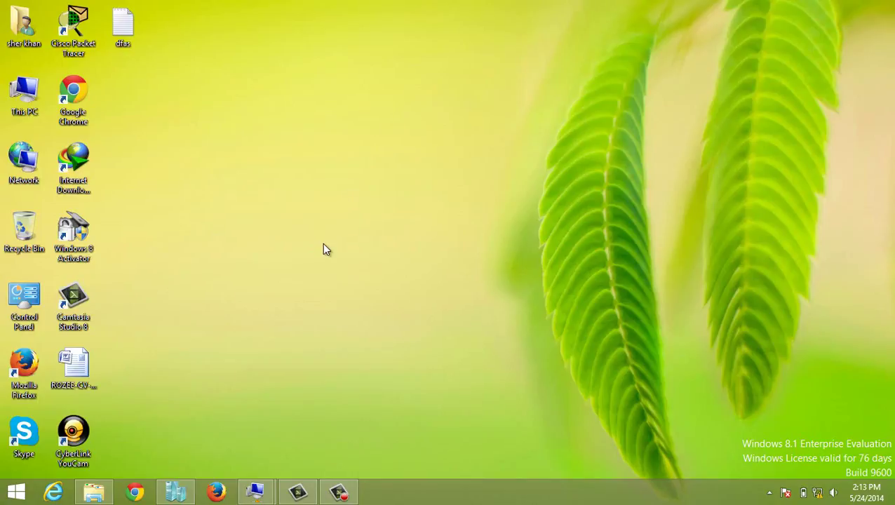
mouse_move(255, 490)
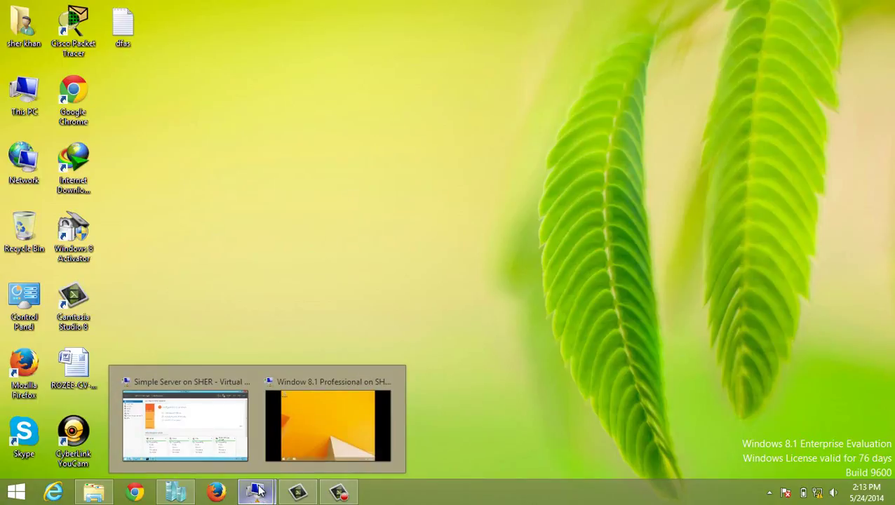
left_click(306, 420)
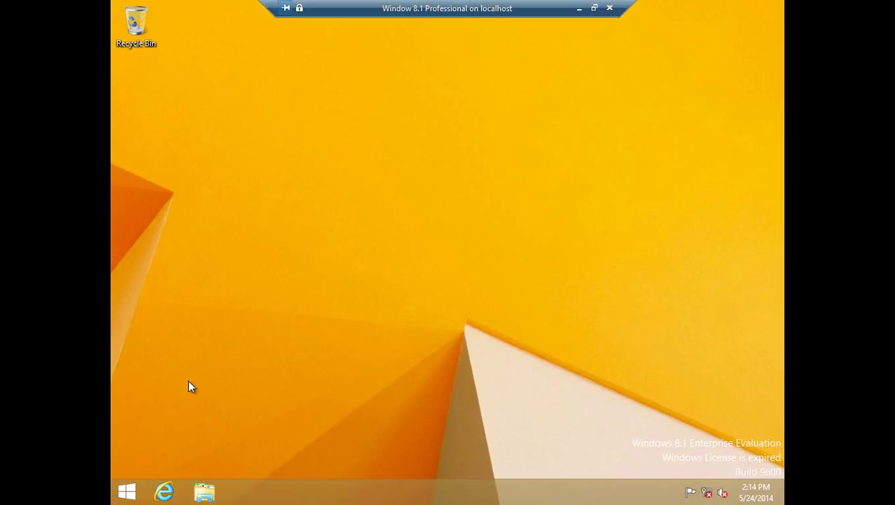
key("super")
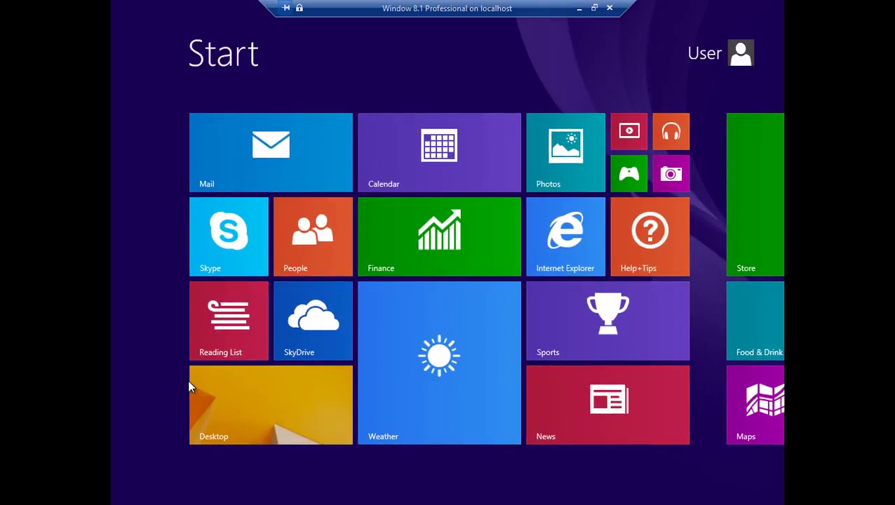
key("super")
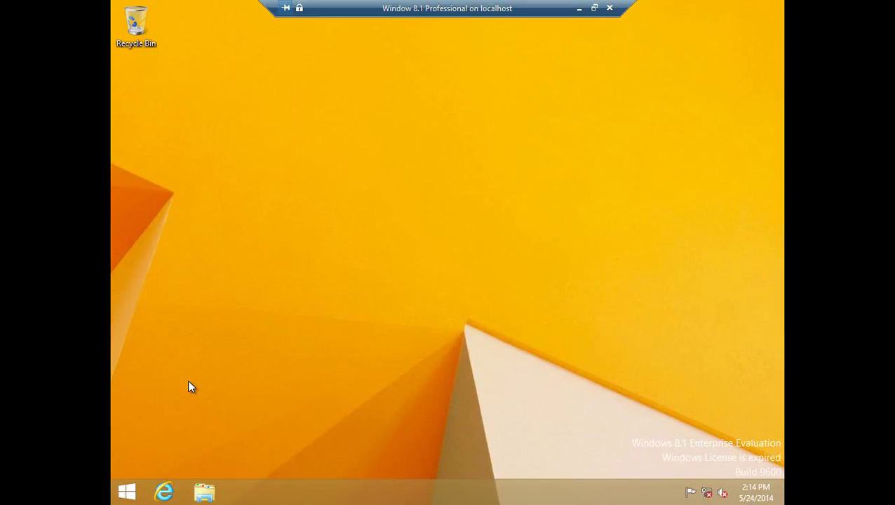
key("super+d")
- Minimize the virtual machine session and create a checkpoint of Window 8.1 Professional in Hyper-V Manager
left_click(579, 7)
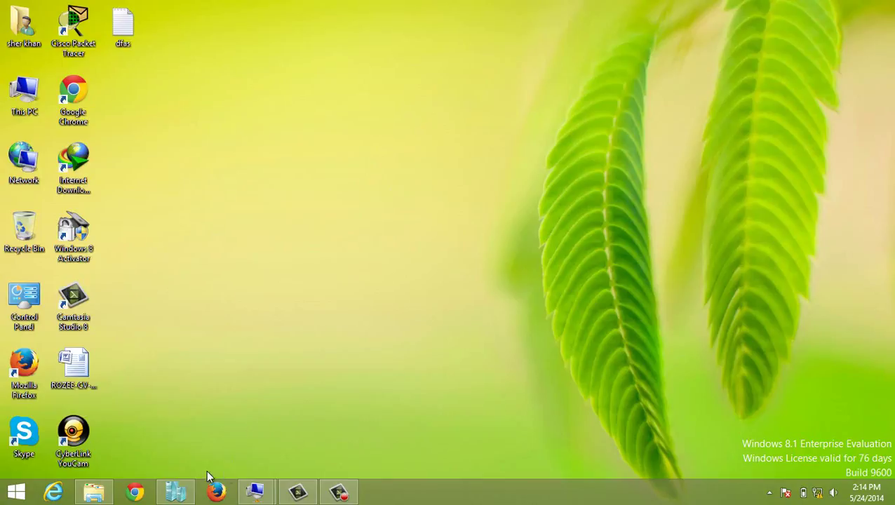
left_click(175, 491)
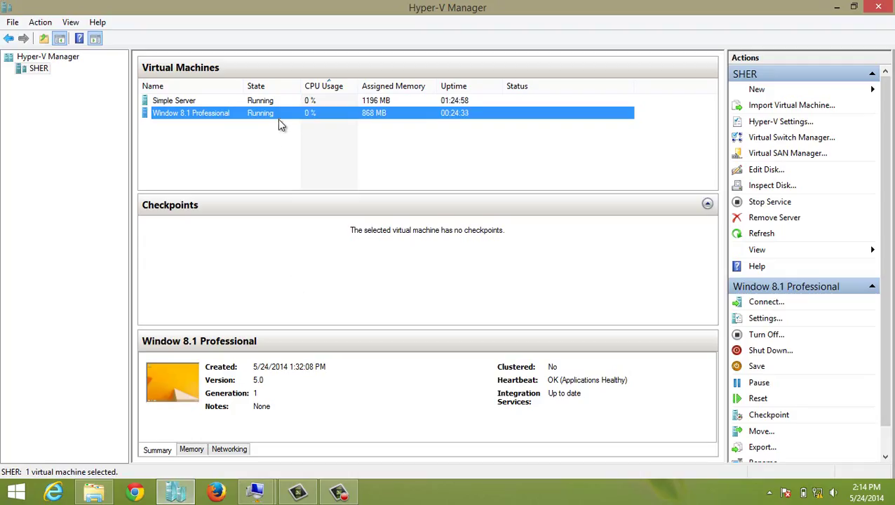
right_click(277, 120)
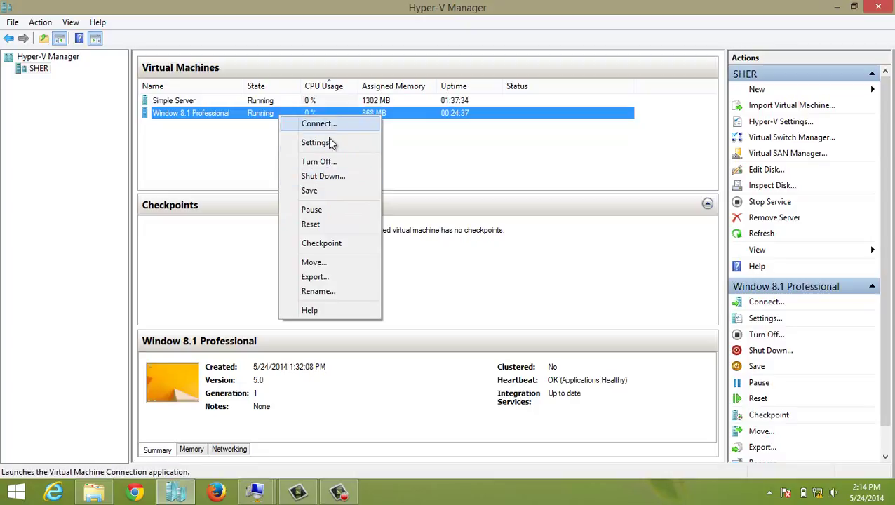
left_click(340, 242)
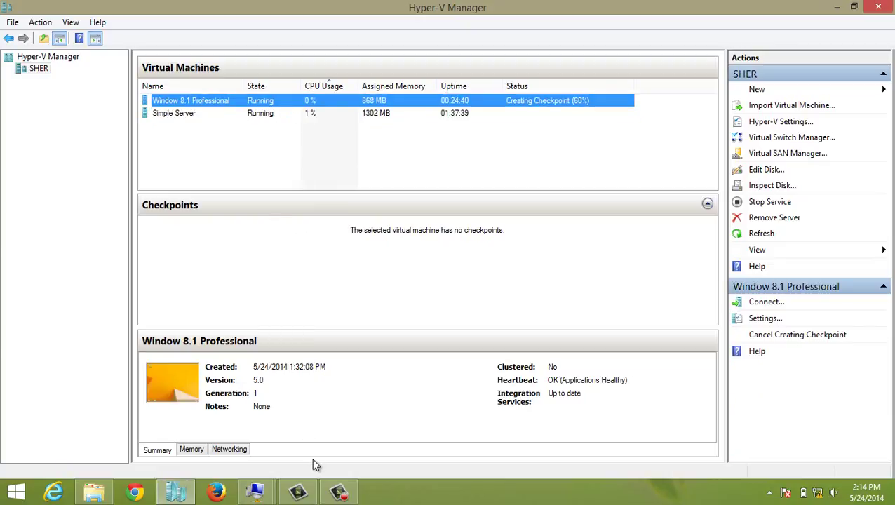
mouse_move(335, 493)
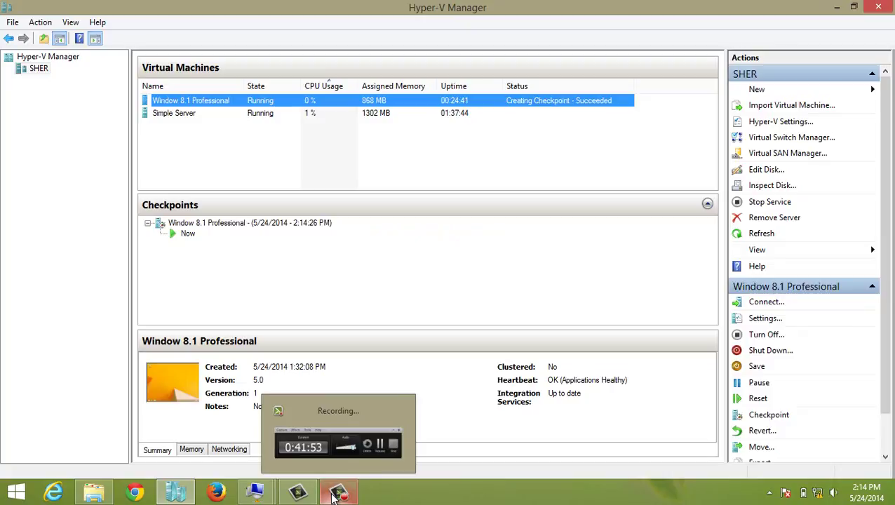
- Connect to the Window 8.1 Professional virtual machine from the Now state under its checkpoint
right_click(256, 224)
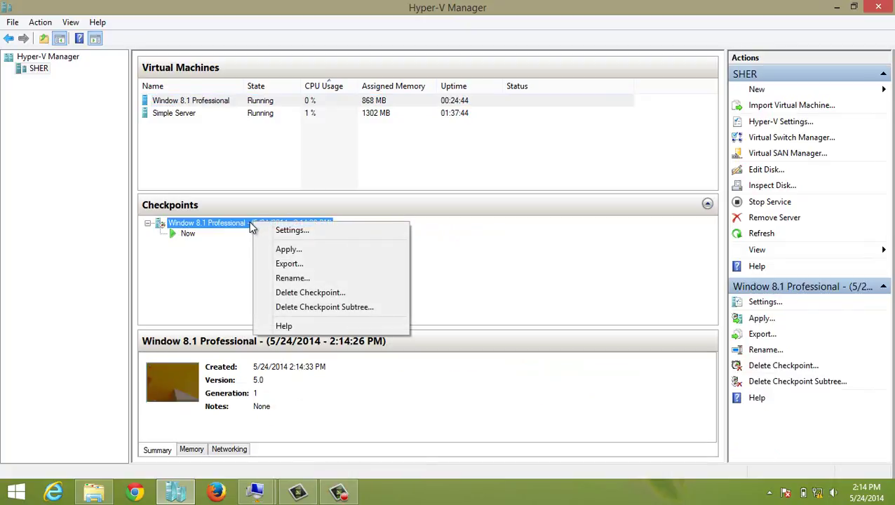
left_click(189, 234)
right_click(190, 235)
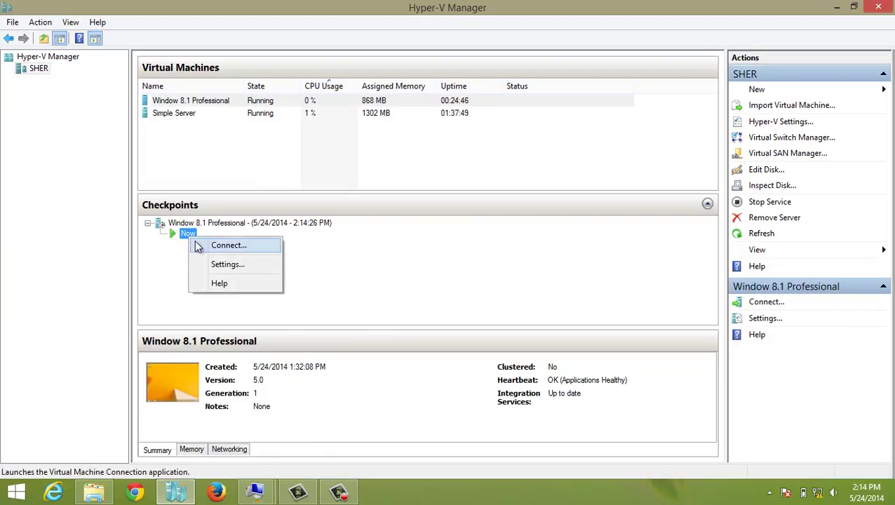
left_click(197, 244)
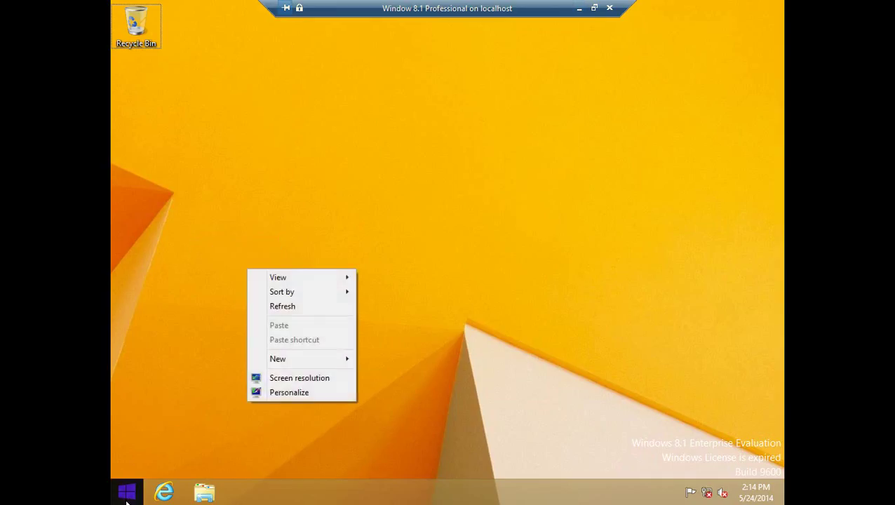
- Open the Sysprep folder in the virtual machine with the Run command sysprep and show its full path
key("super+r")
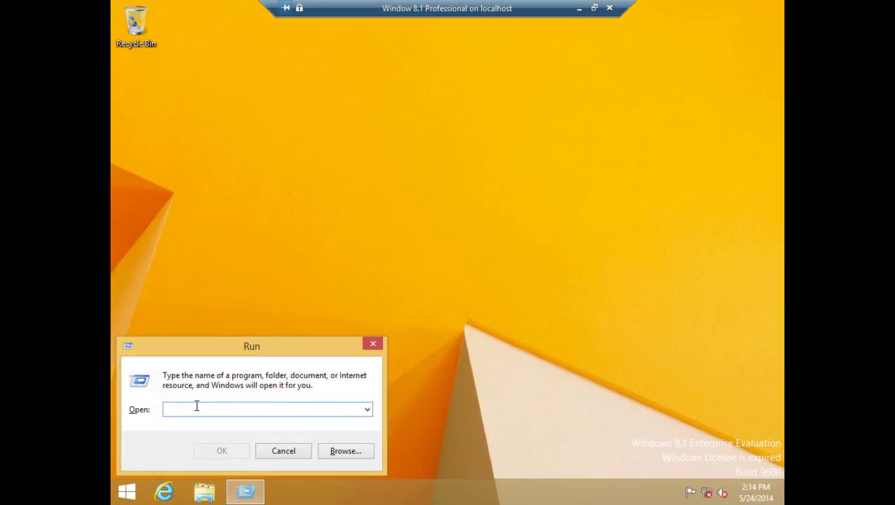
type("syspre")
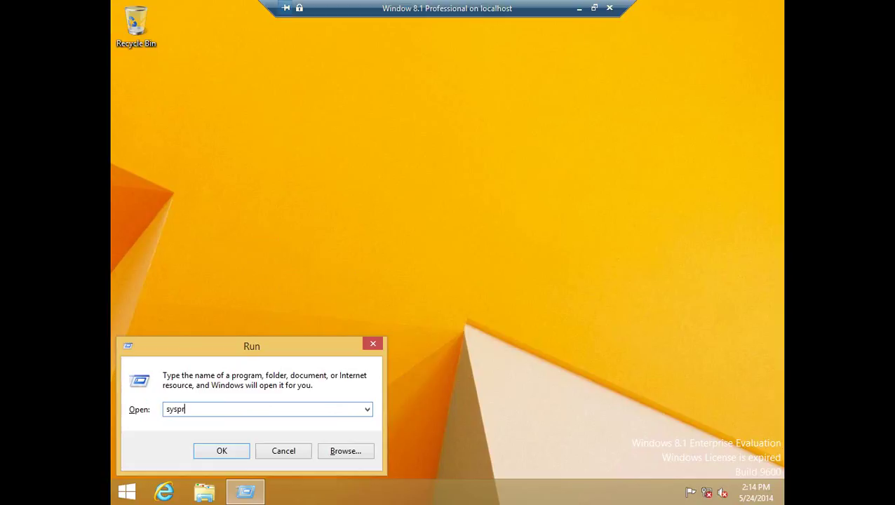
type("p")
key("Return")
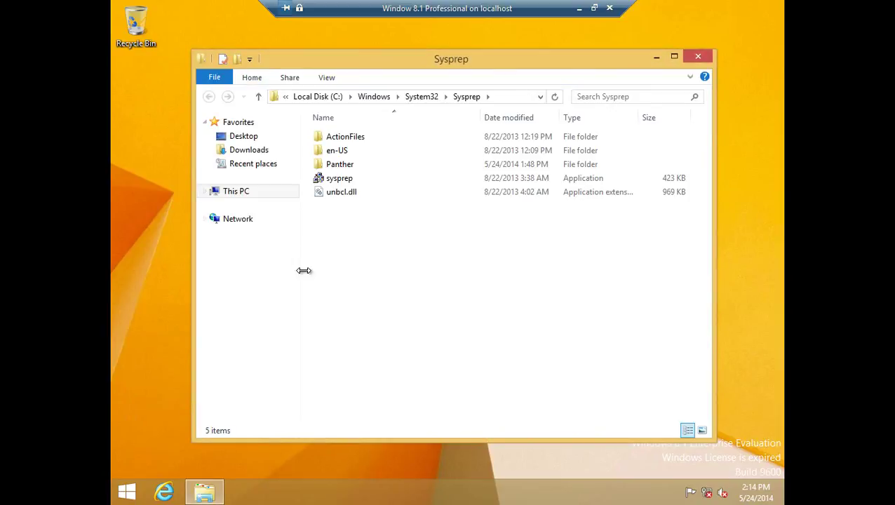
left_click(502, 100)
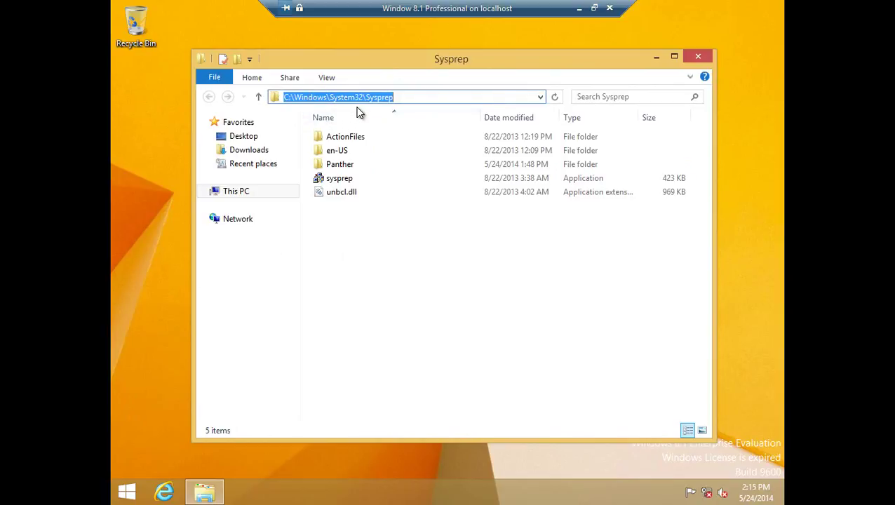
left_click(367, 236)
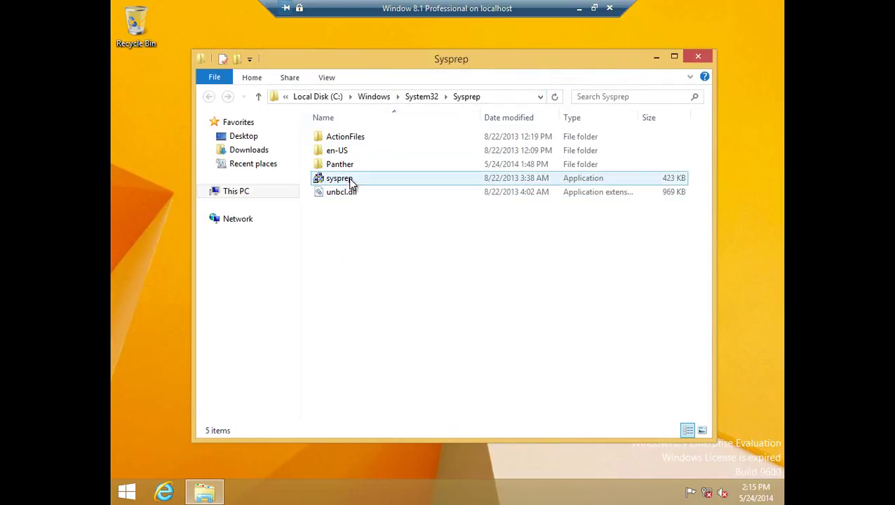
- Launch sysprep and run it with Enter System Out-of-Box Experience (OOBE), Generalize enabled and Shutdown as the shutdown option
double_click(352, 181)
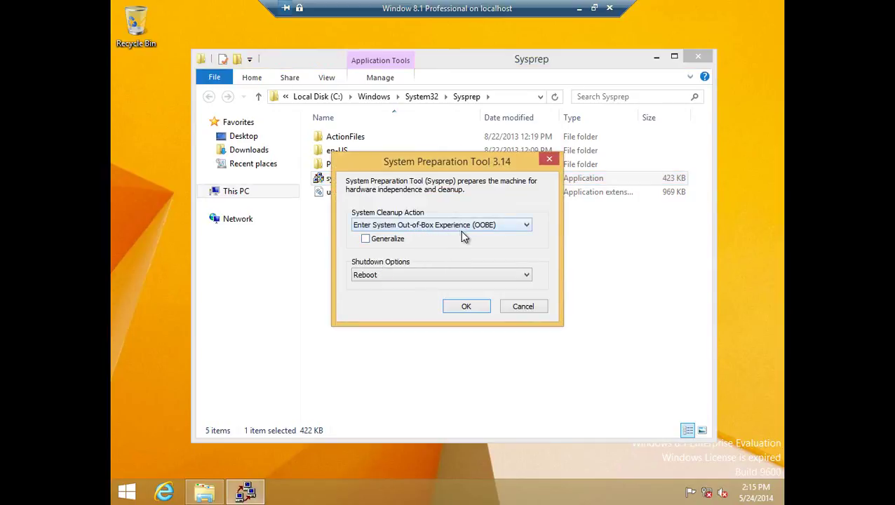
left_click(489, 226)
left_click(489, 234)
left_click(366, 239)
left_click(390, 274)
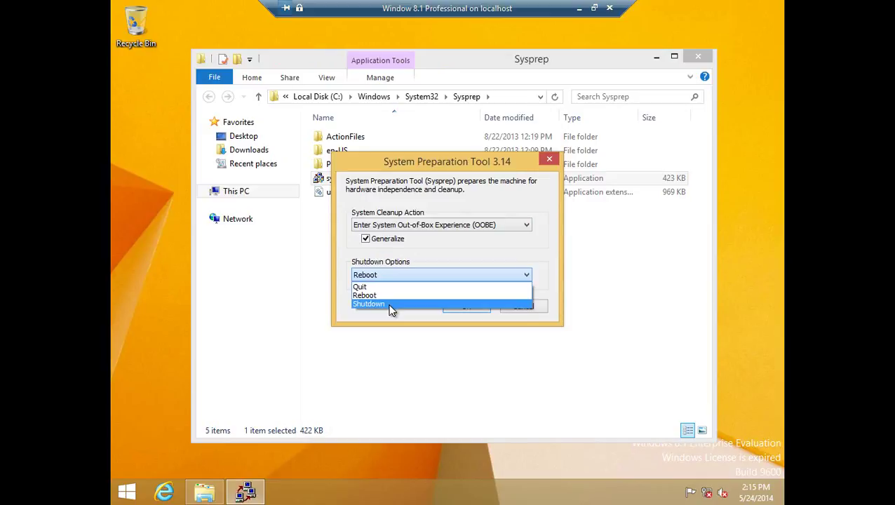
left_click(391, 304)
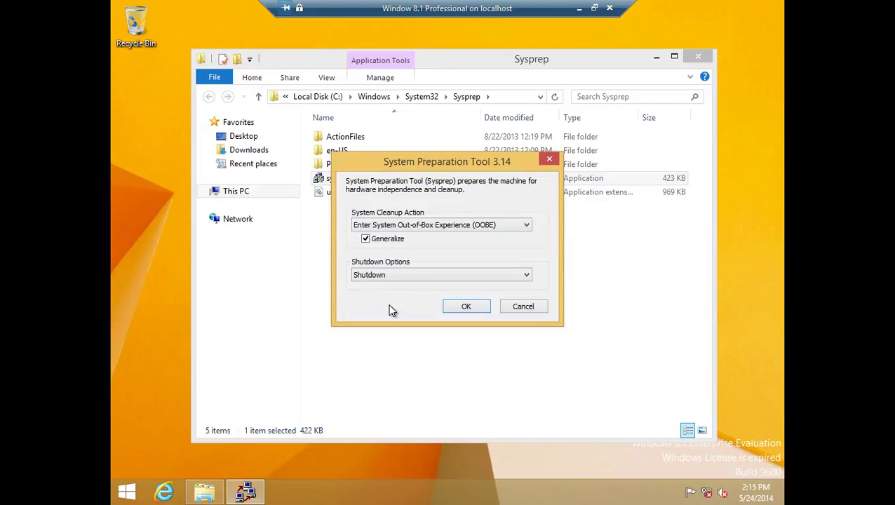
left_click(459, 308)
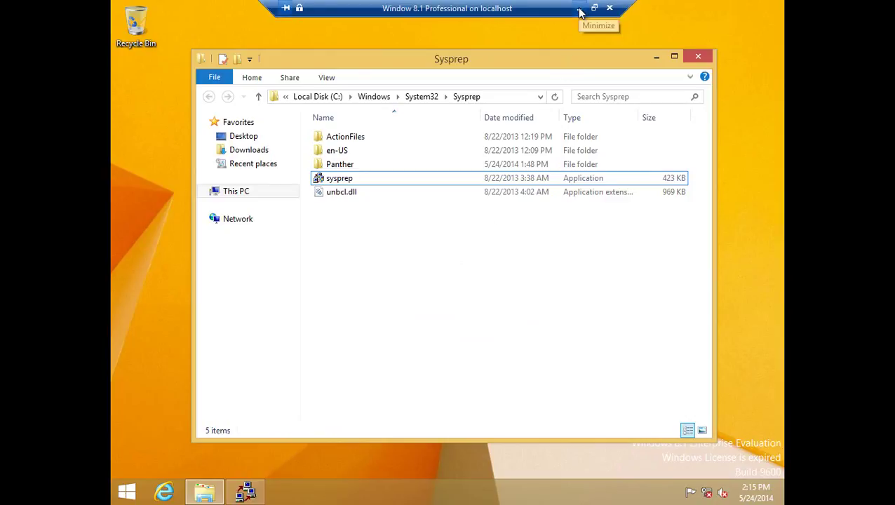
- Minimize the Sysprep folder window and reconnect to Window 8.1 Professional, saving the display settings for future connections
left_click(653, 59)
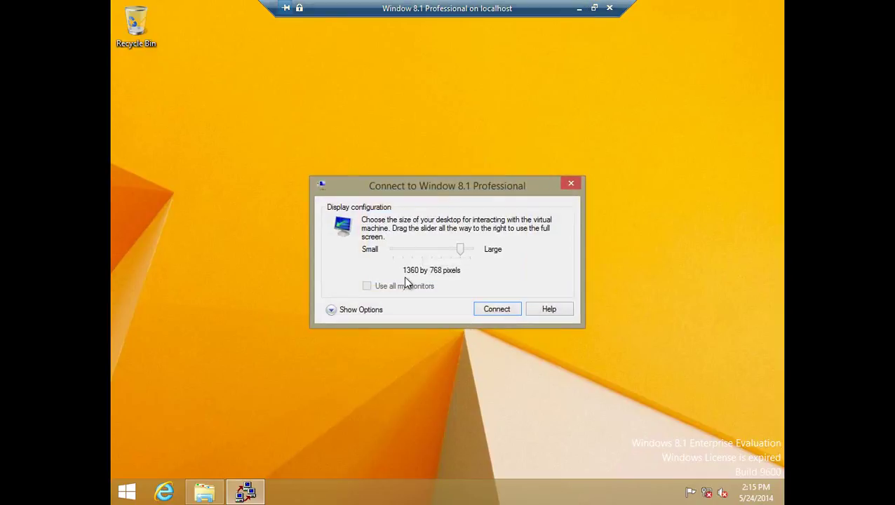
left_click(376, 310)
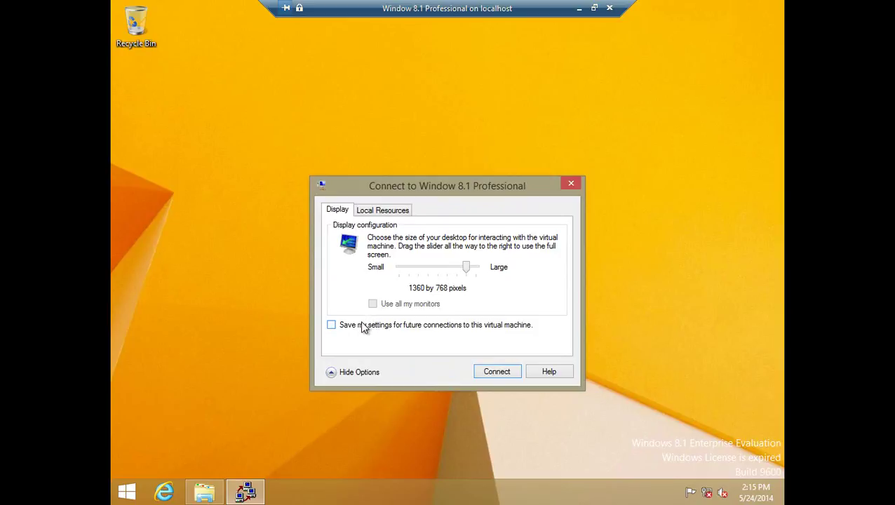
left_click(331, 326)
left_click(502, 381)
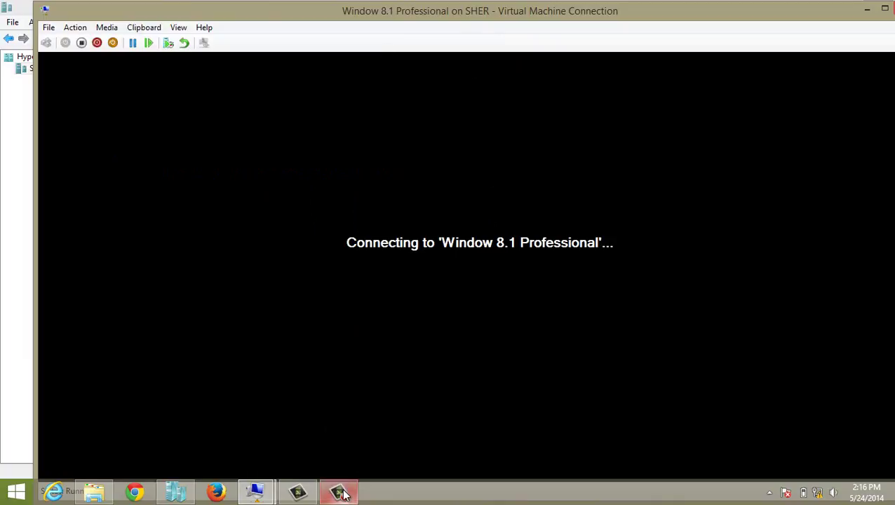
mouse_move(343, 495)
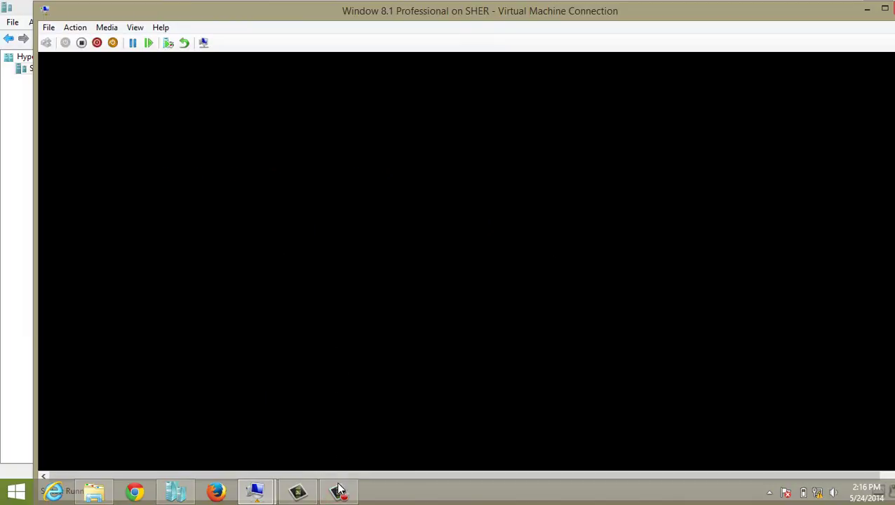
left_click(339, 491)
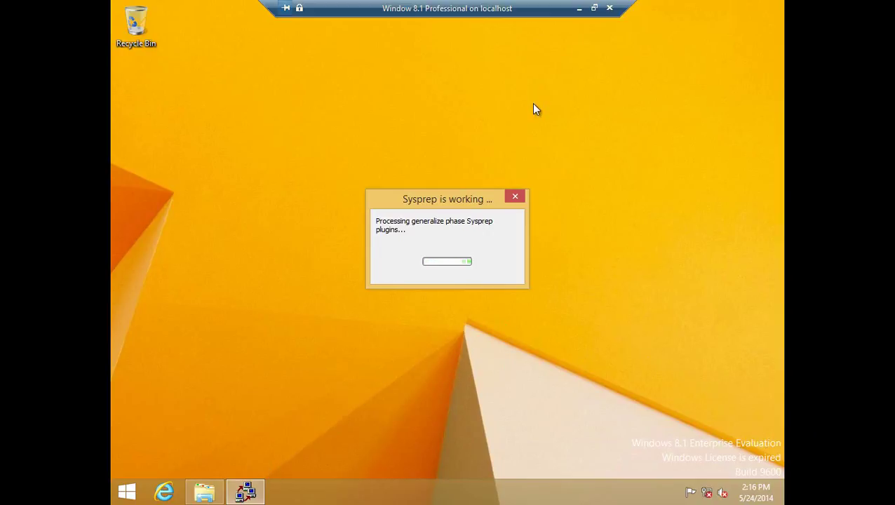
left_click(580, 10)
left_click(340, 495)
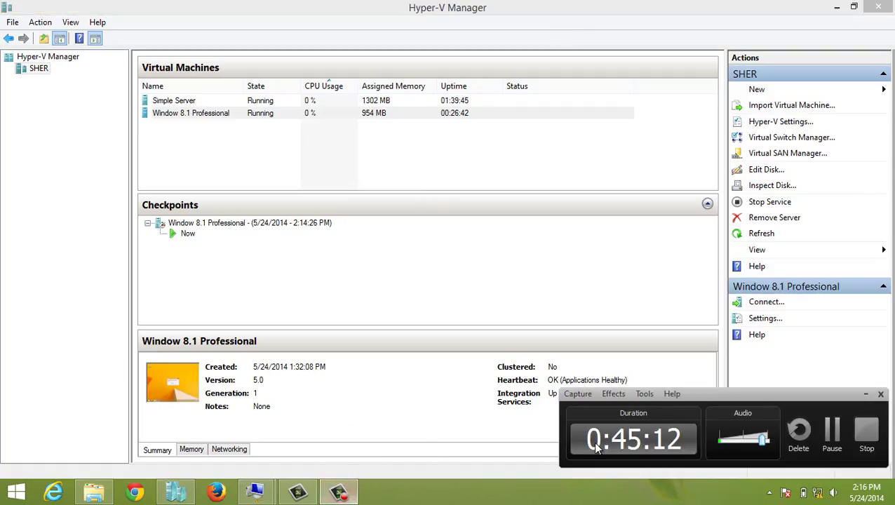
left_click(828, 430)
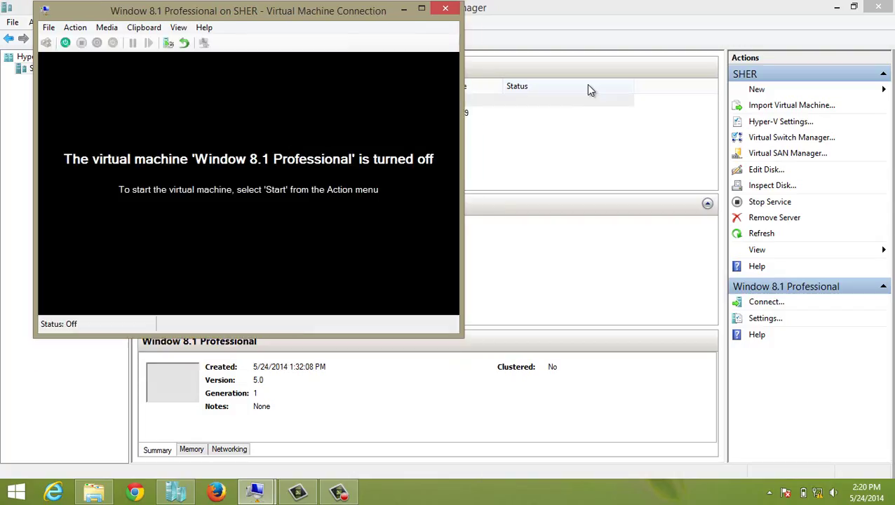
- Close the connection window of the turned-off virtual machine and select Window 8.1 Professional in Hyper-V Manager
left_click(445, 9)
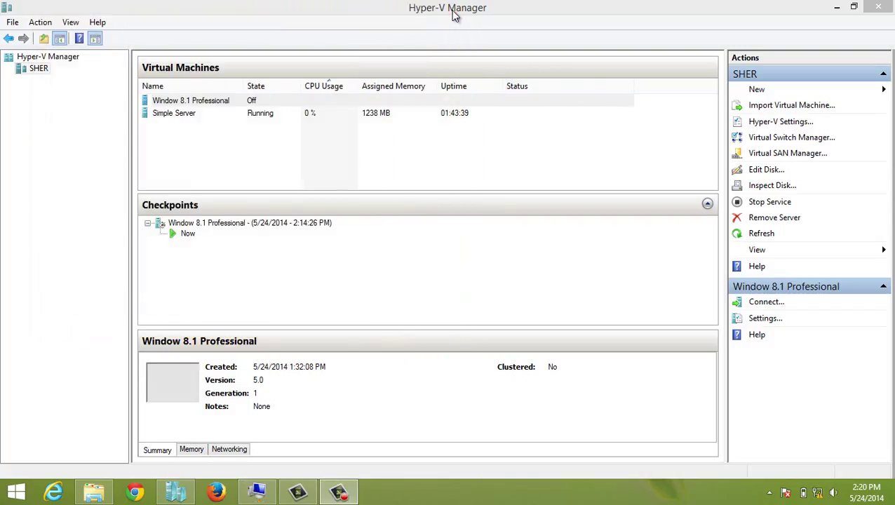
left_click(251, 102)
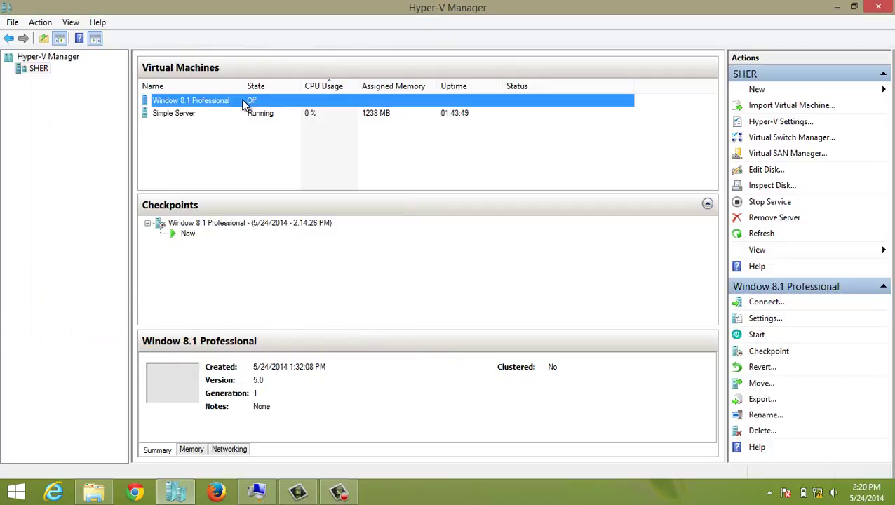
- View the settings of the Simple Server virtual machine and close them without changes
right_click(243, 100)
right_click(213, 112)
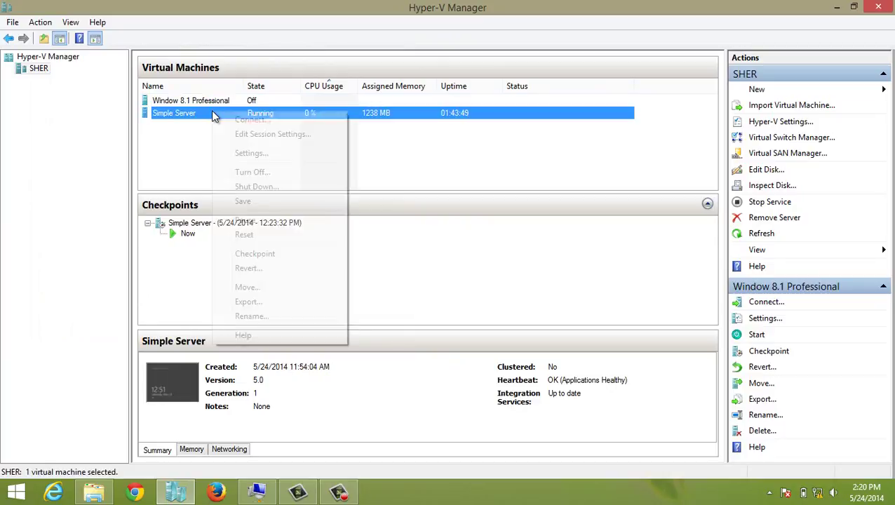
left_click(251, 154)
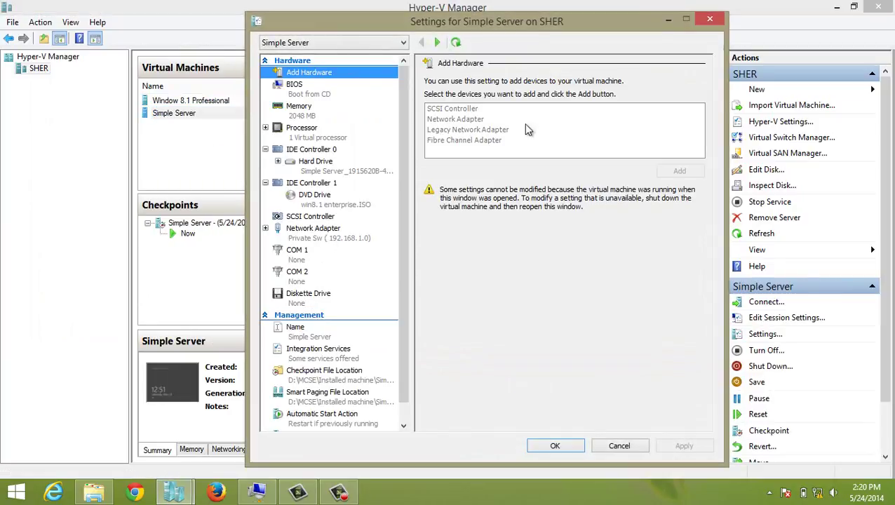
left_click(717, 21)
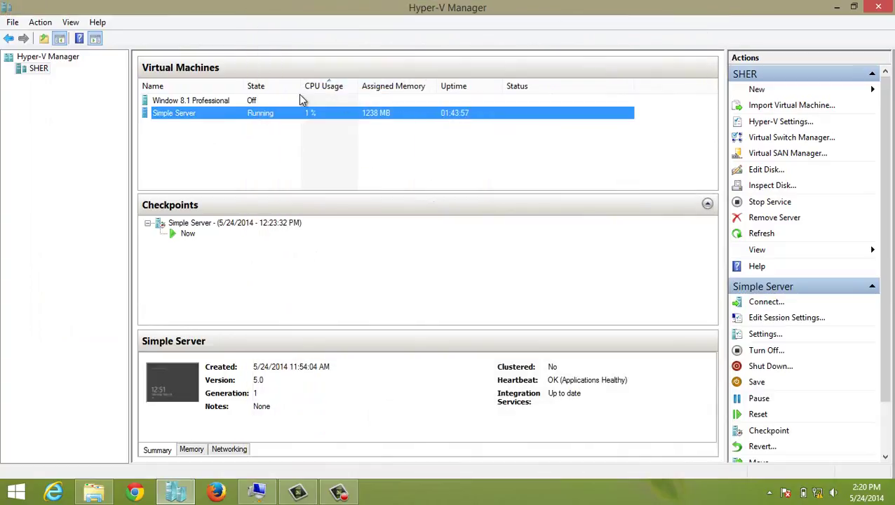
- View the Add Hardware settings of the Window 8.1 Professional virtual machine and close them without changes
left_click(235, 101)
right_click(236, 102)
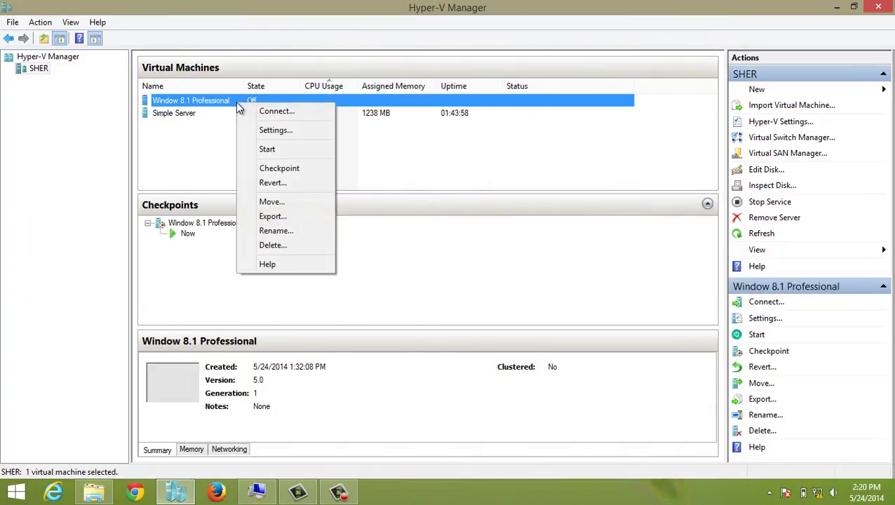
left_click(258, 133)
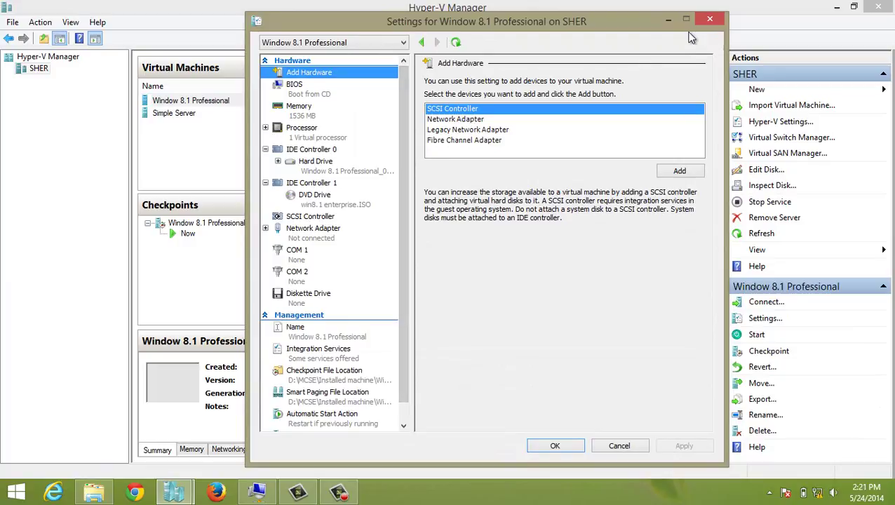
left_click(708, 18)
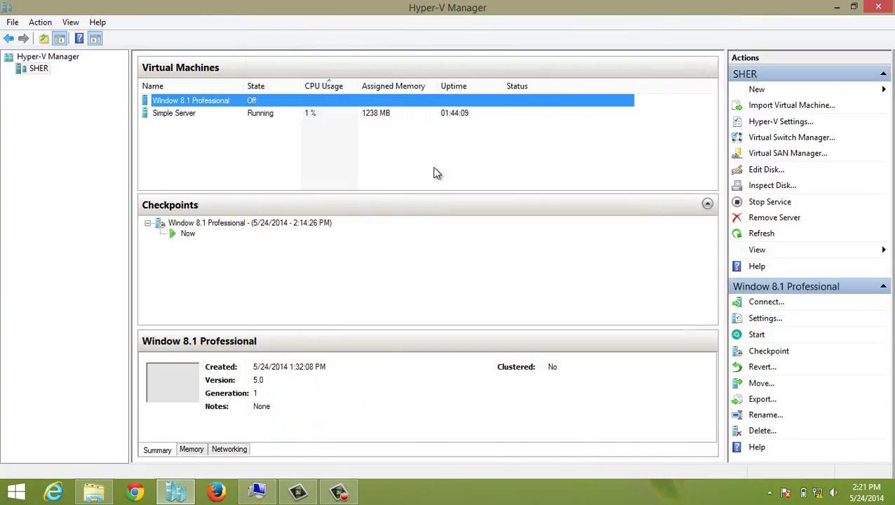
- View the settings of the Window 8.1 Professional checkpoint and close the dialog
right_click(307, 226)
left_click(327, 233)
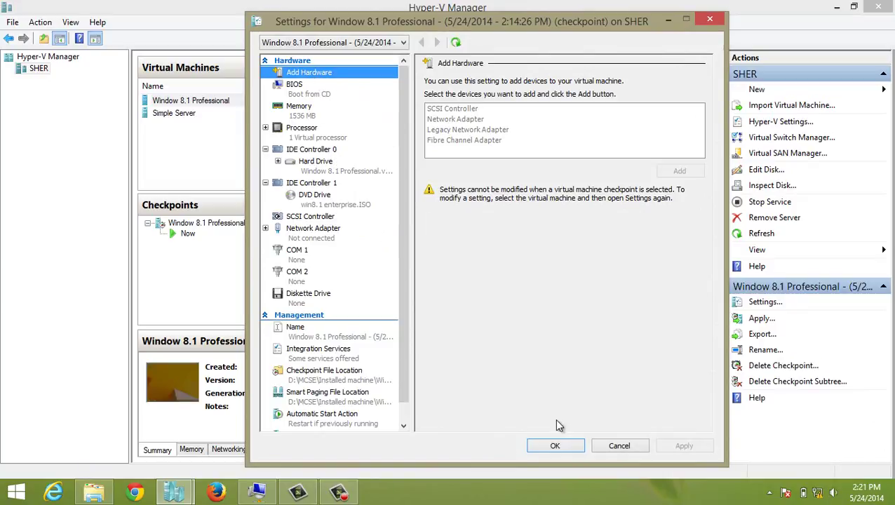
left_click(555, 446)
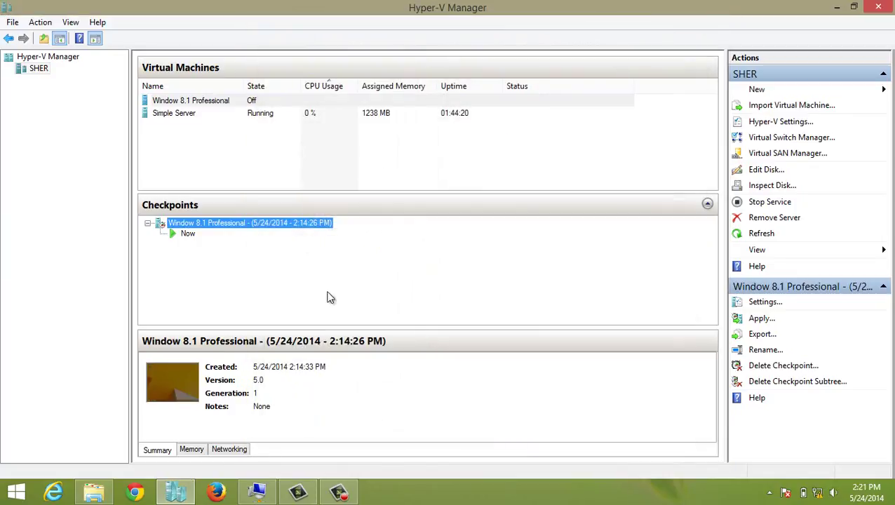
- Examine the commands offered for the checkpoint, its Now state and the Window 8.1 Professional virtual machine, and reopen the checkpoint's settings
right_click(258, 223)
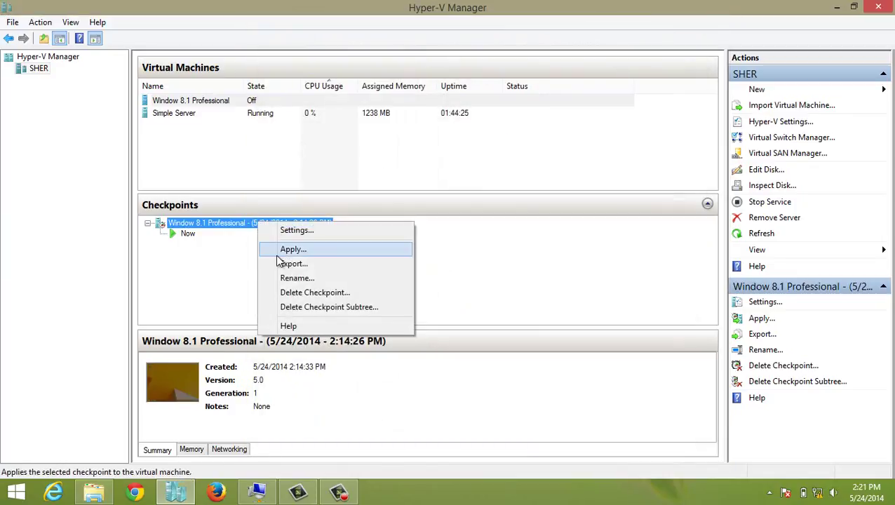
left_click(181, 234)
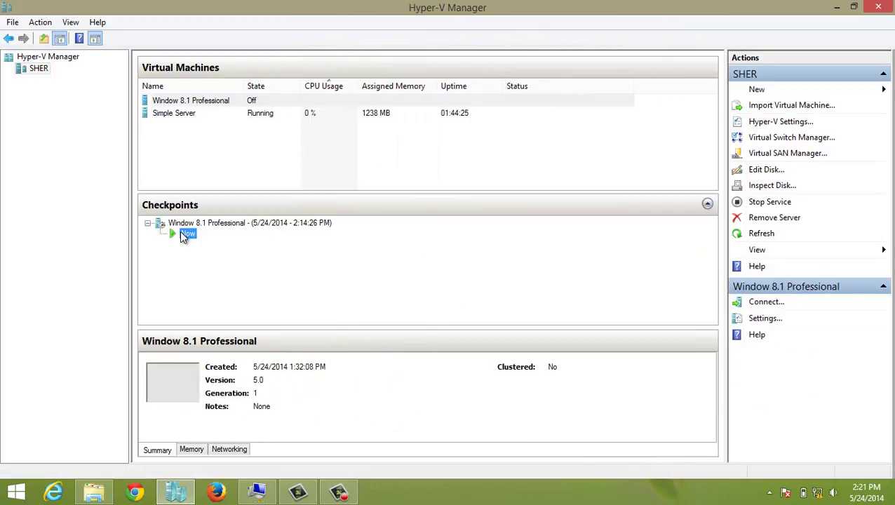
right_click(185, 236)
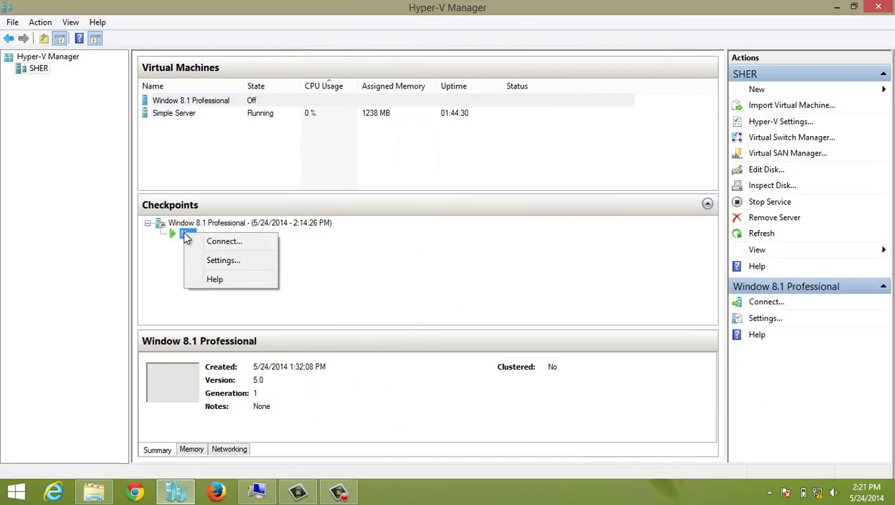
right_click(183, 222)
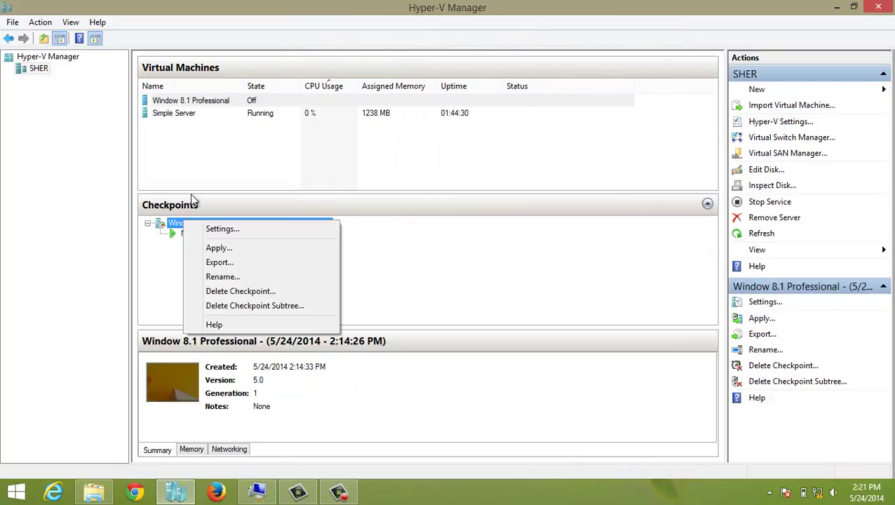
right_click(227, 104)
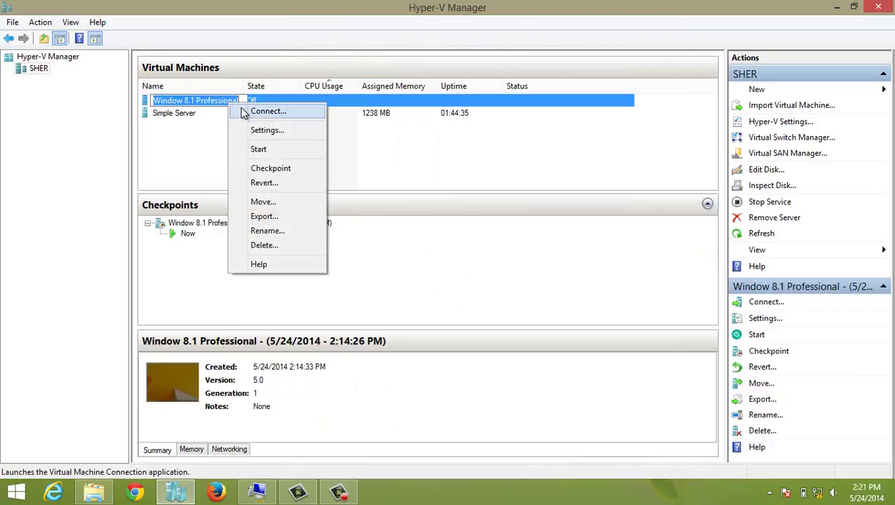
left_click(220, 109)
left_click(220, 103)
right_click(220, 103)
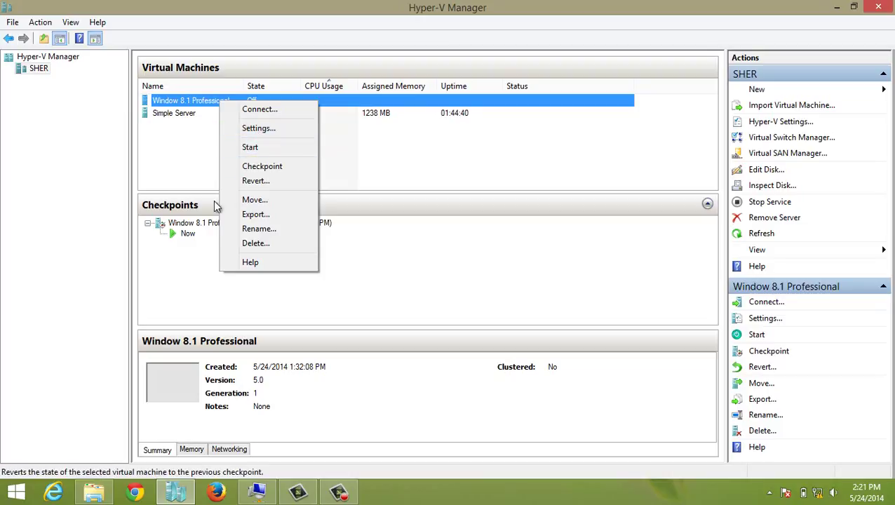
left_click(210, 224)
right_click(212, 226)
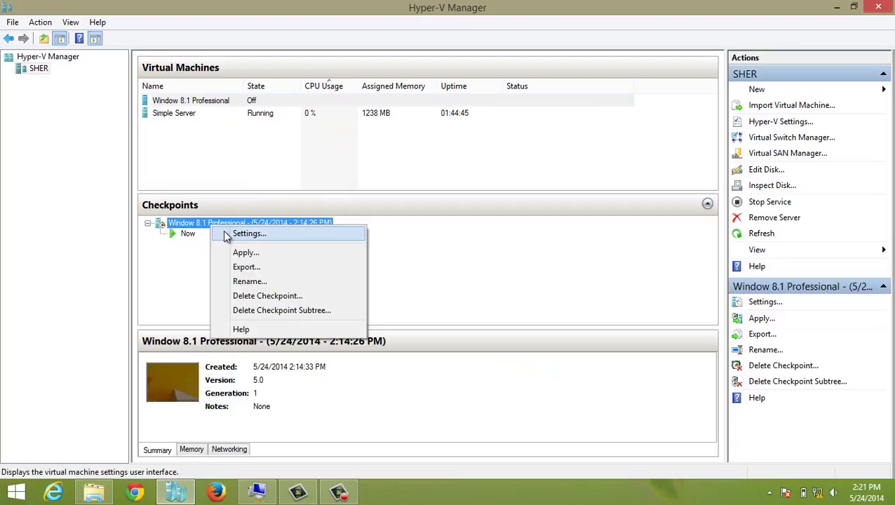
left_click(247, 234)
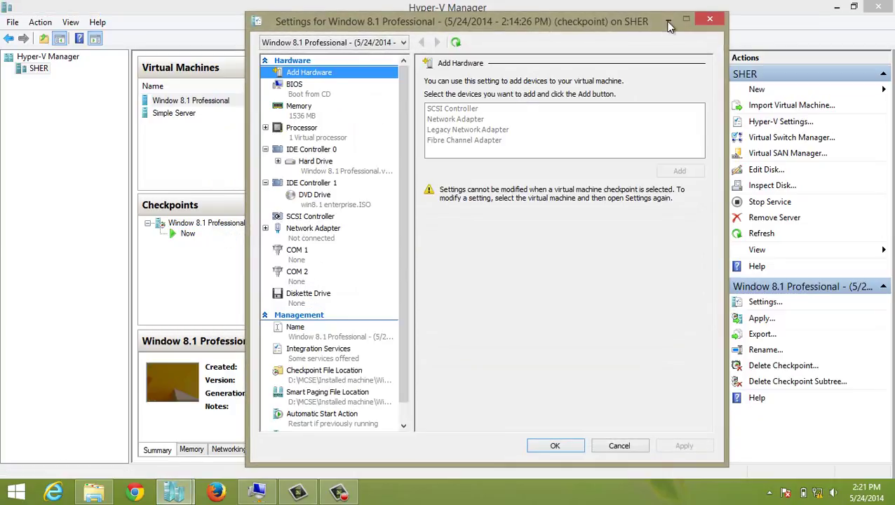
- In the settings of the checkpoint tree's Now state, add a Legacy Network Adapter connected to the virtual switch Private Sw ( 192.168.1.0)
right_click(186, 234)
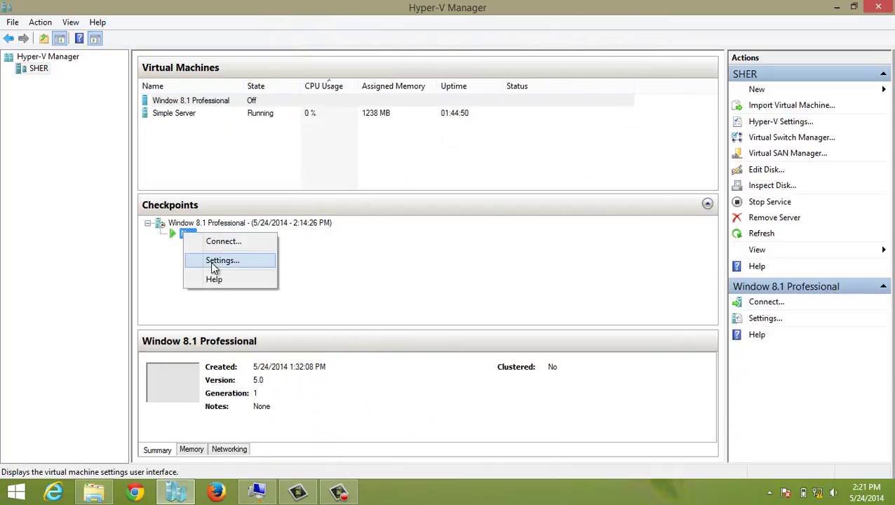
left_click(211, 262)
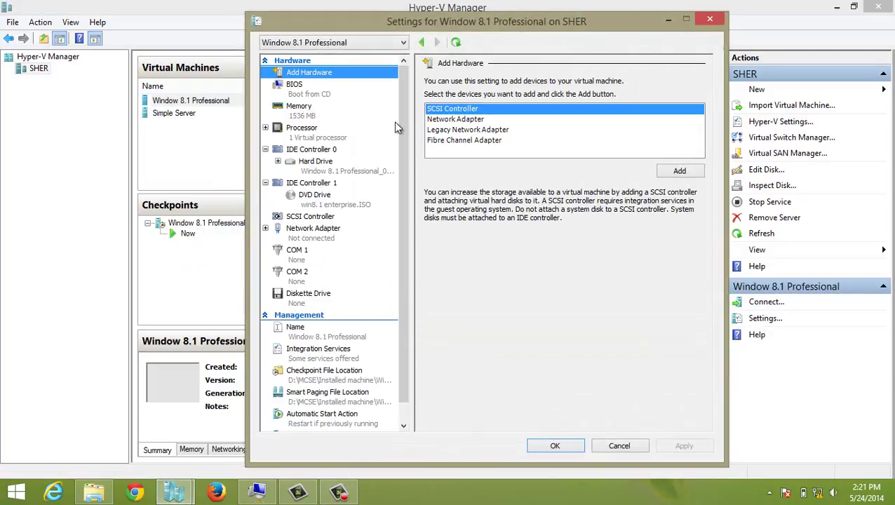
left_click(429, 120)
left_click(326, 80)
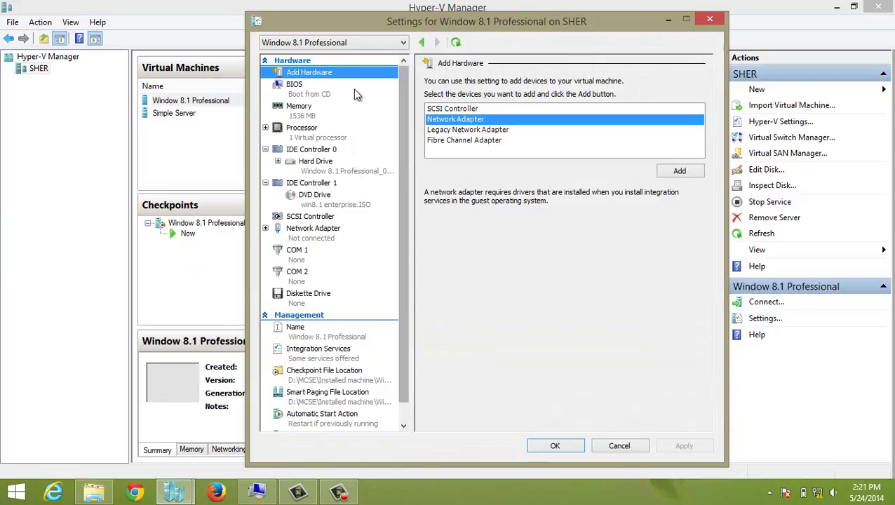
left_click(452, 130)
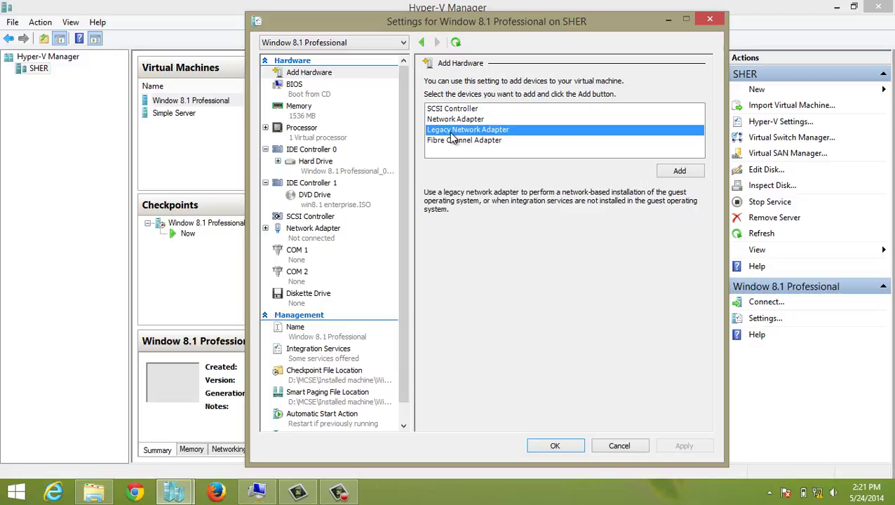
left_click(674, 171)
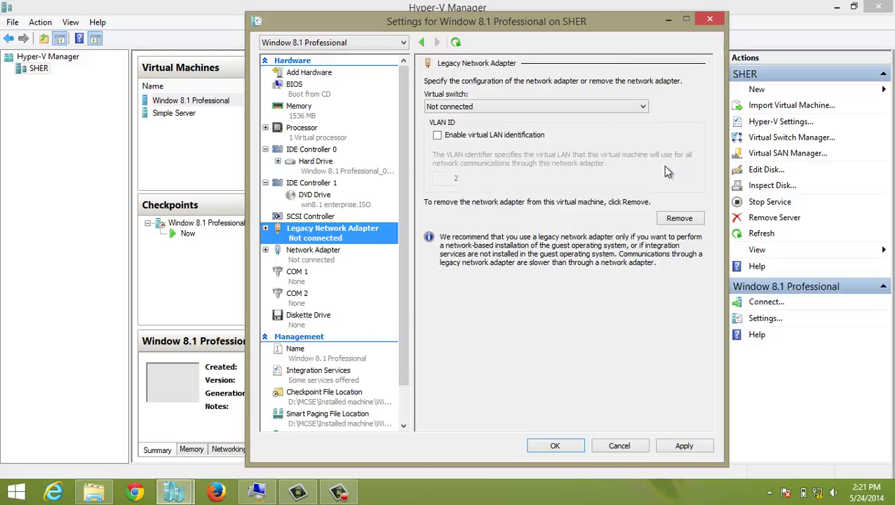
left_click(587, 109)
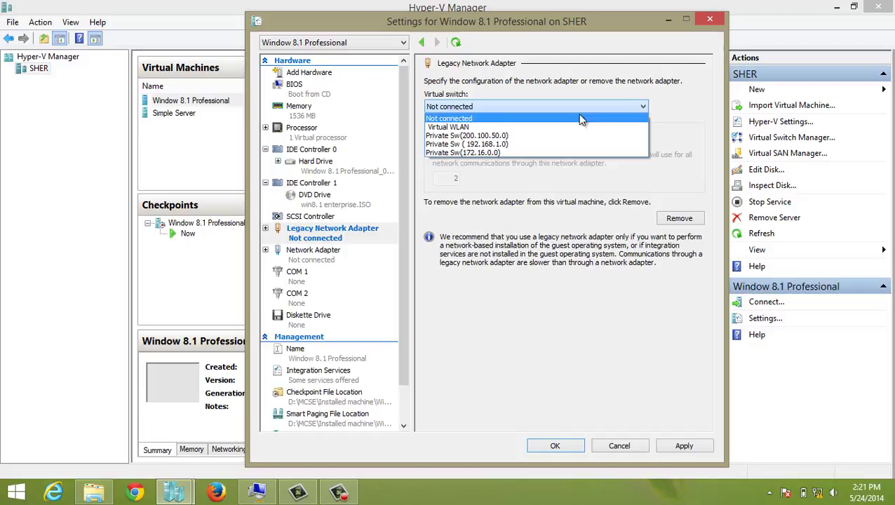
left_click(552, 145)
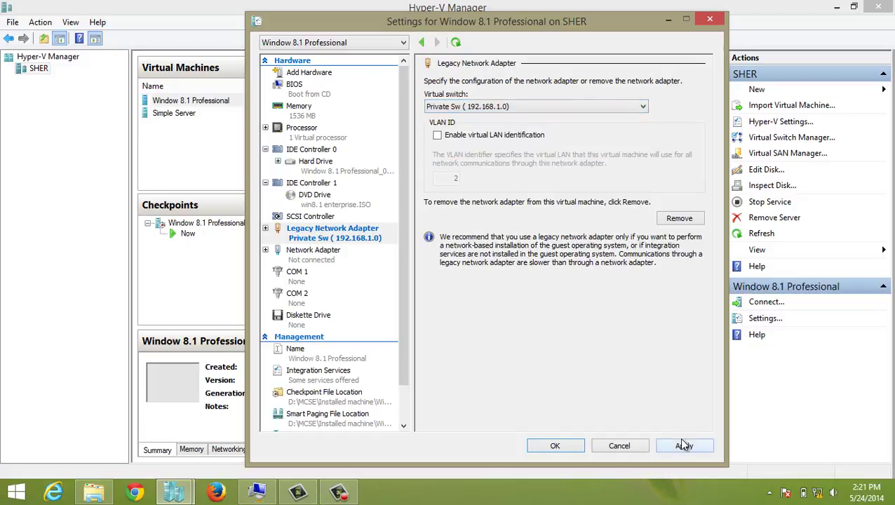
- Move Legacy Network adapter to first place in the BIOS startup order and save the virtual machine settings
left_click(325, 94)
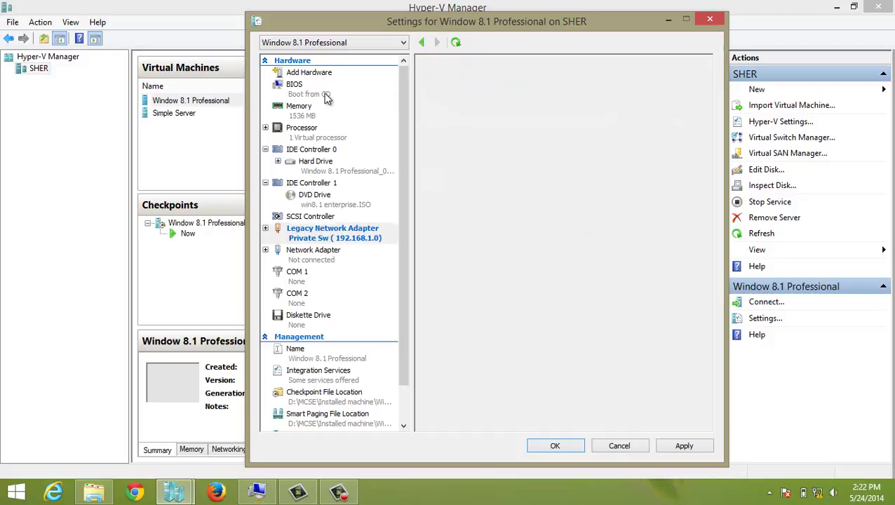
left_click(450, 126)
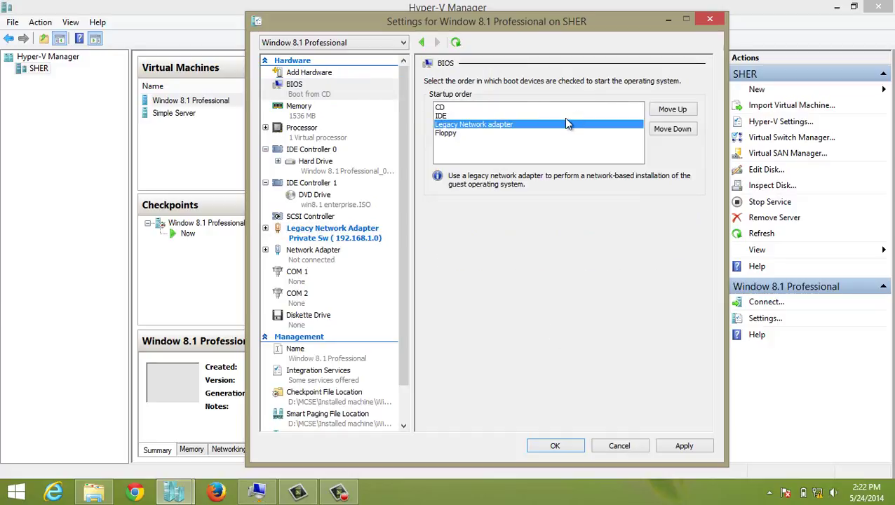
left_click(657, 111)
left_click(658, 110)
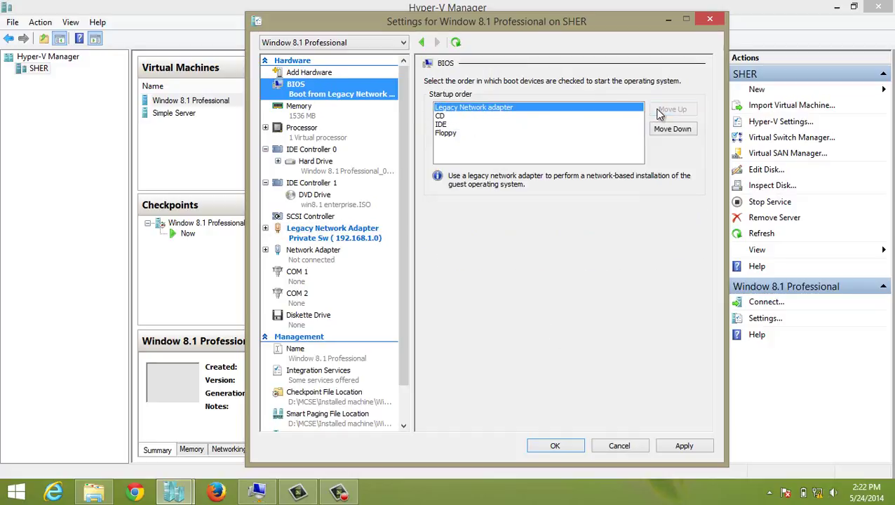
left_click(674, 441)
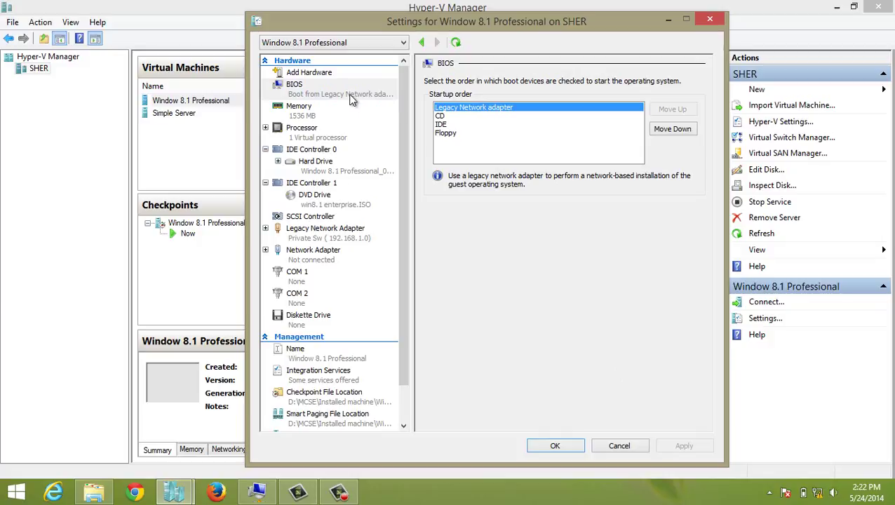
left_click(547, 444)
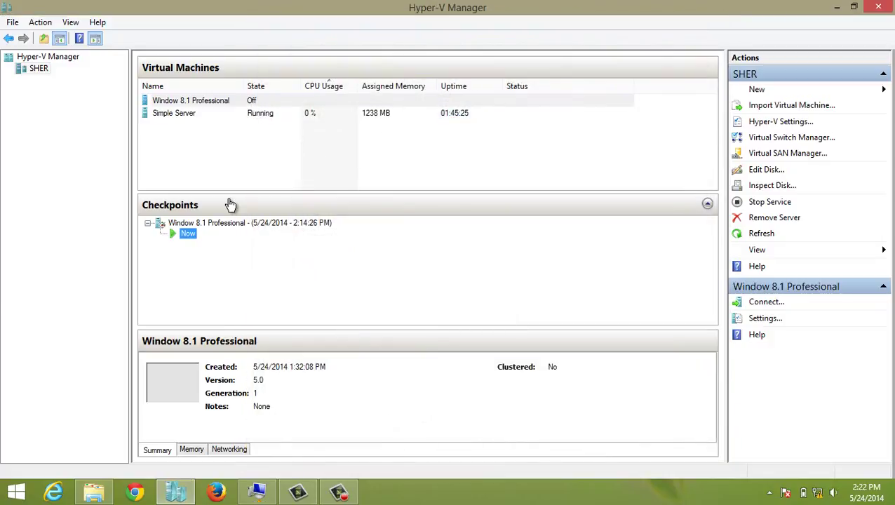
- Connect to Window 8.1 Professional from its Now state and start the virtual machine
right_click(186, 233)
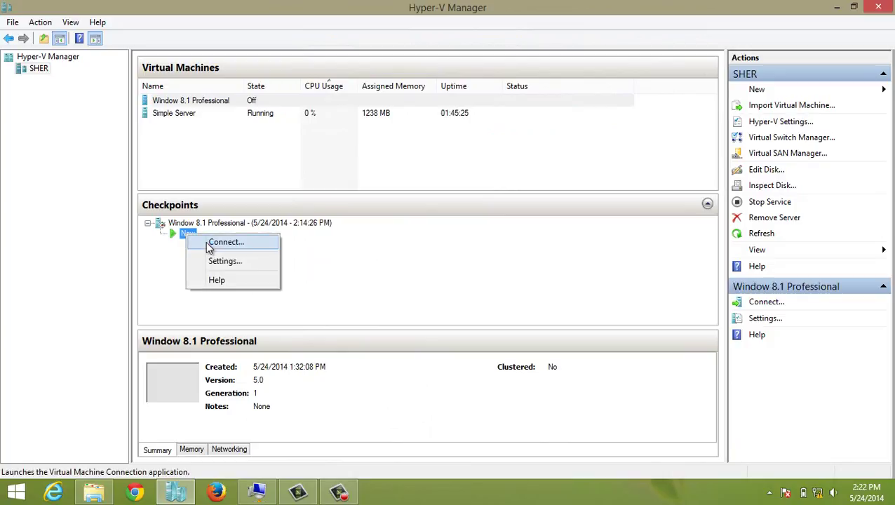
left_click(207, 242)
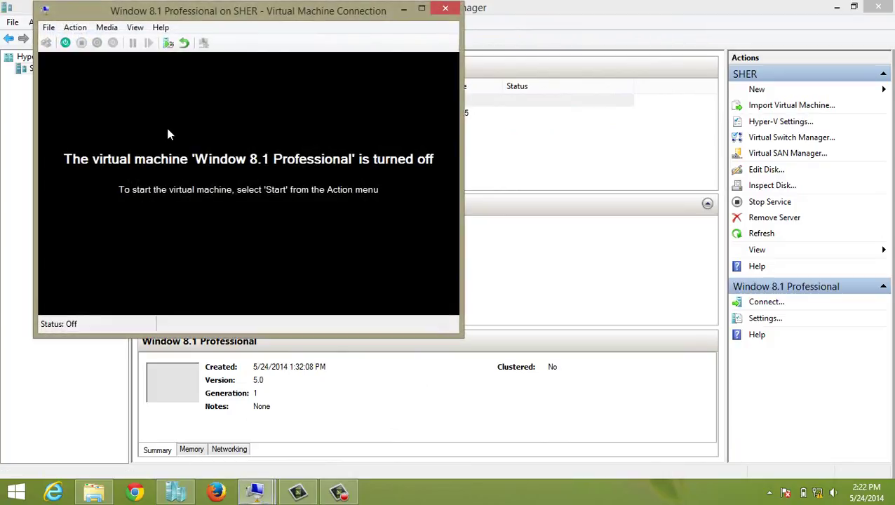
left_click(65, 44)
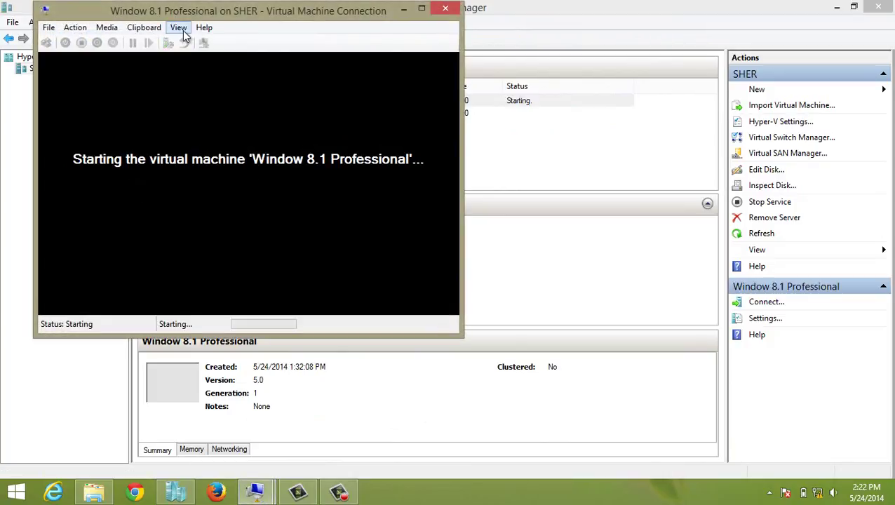
- Show the virtual machine in Full Screen Mode and confirm the PXE network boot to load the Windows Boot Manager
left_click(179, 28)
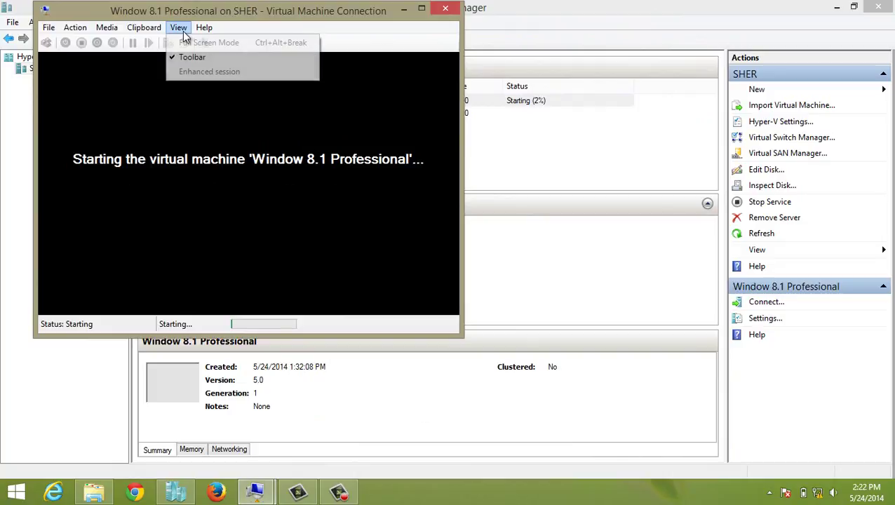
left_click(142, 77)
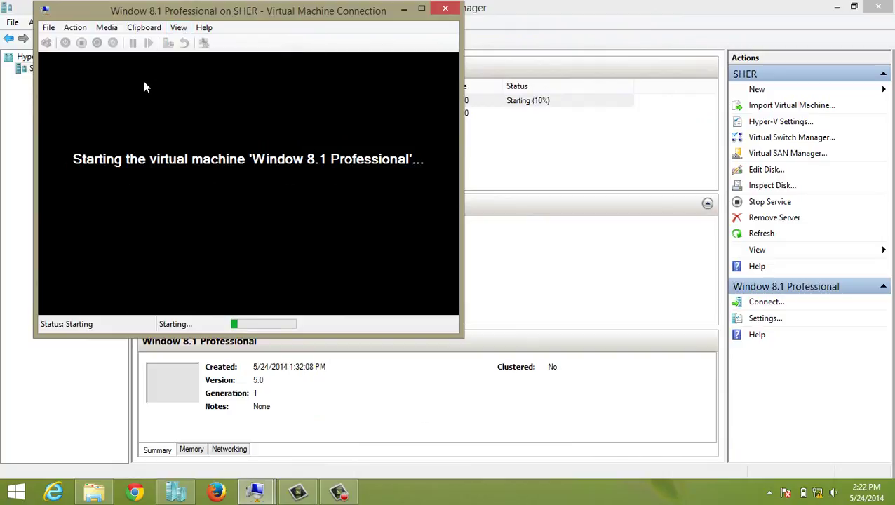
left_click(178, 28)
left_click(180, 43)
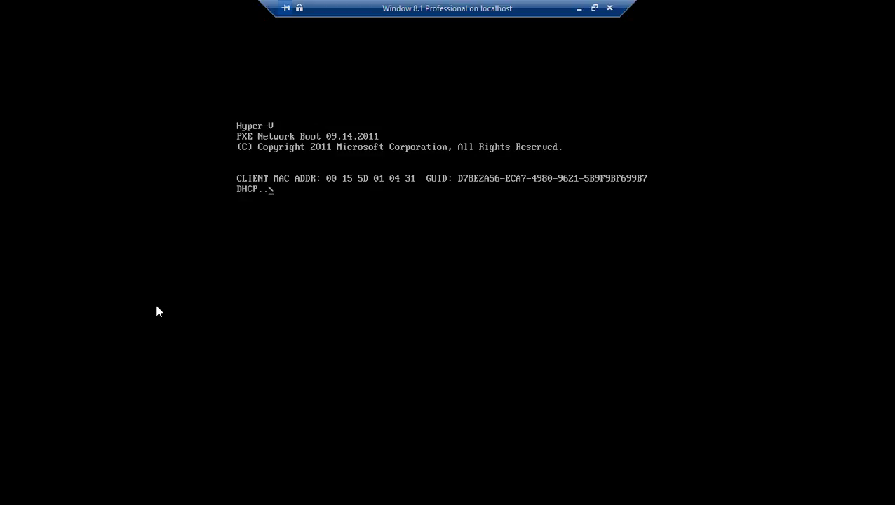
key("F12")
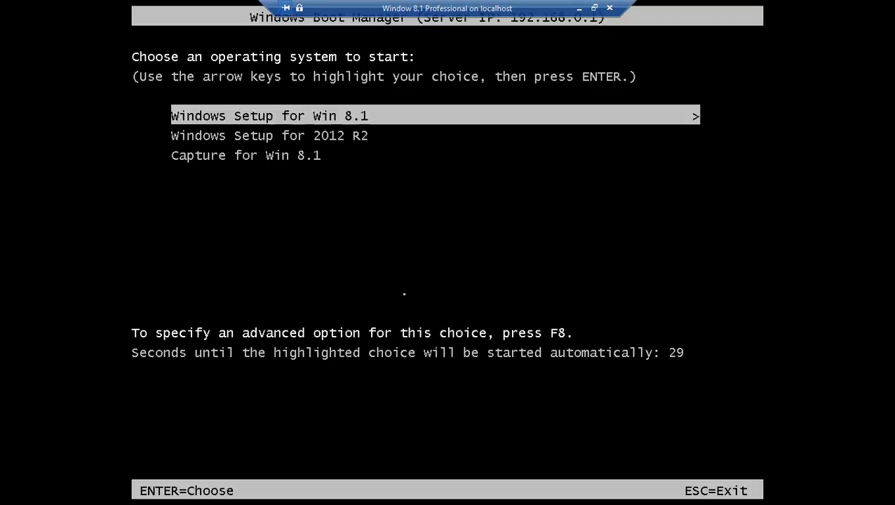
- Highlight the Capture for Win 8.1 entry in the Windows Boot Manager list
key("Down")
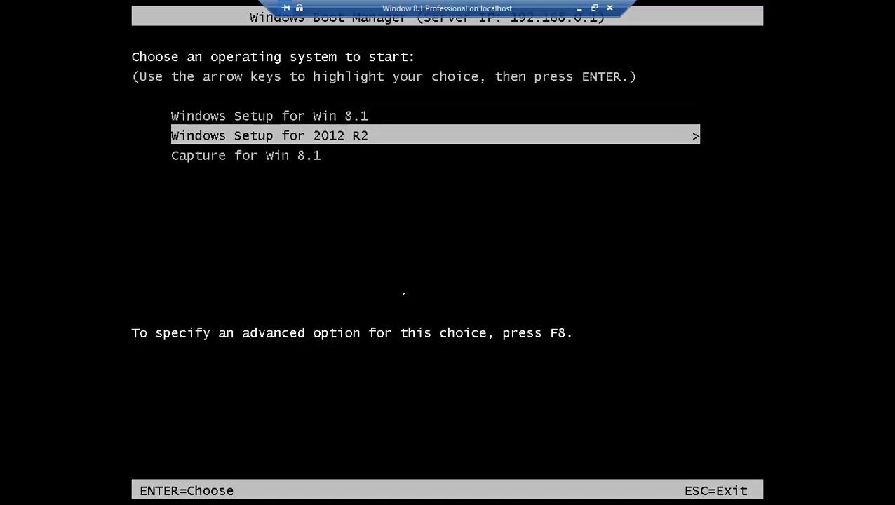
key("Up")
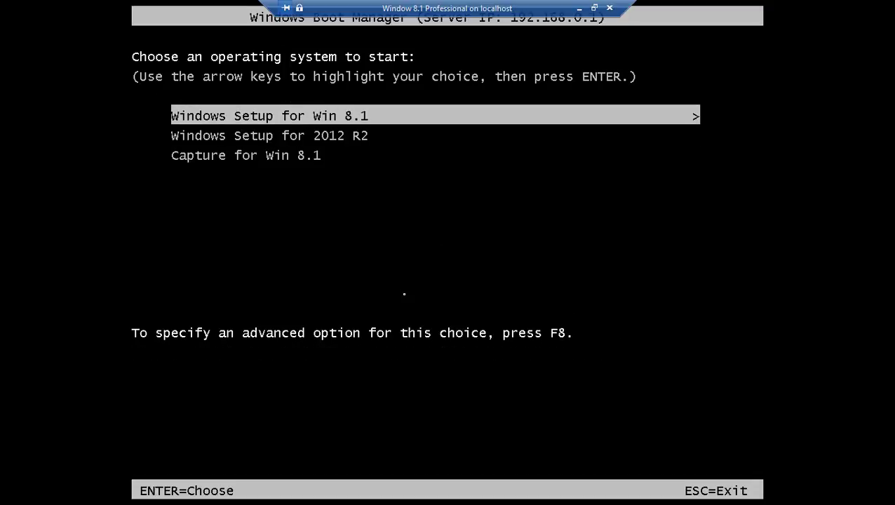
key("Down")
key("Down")
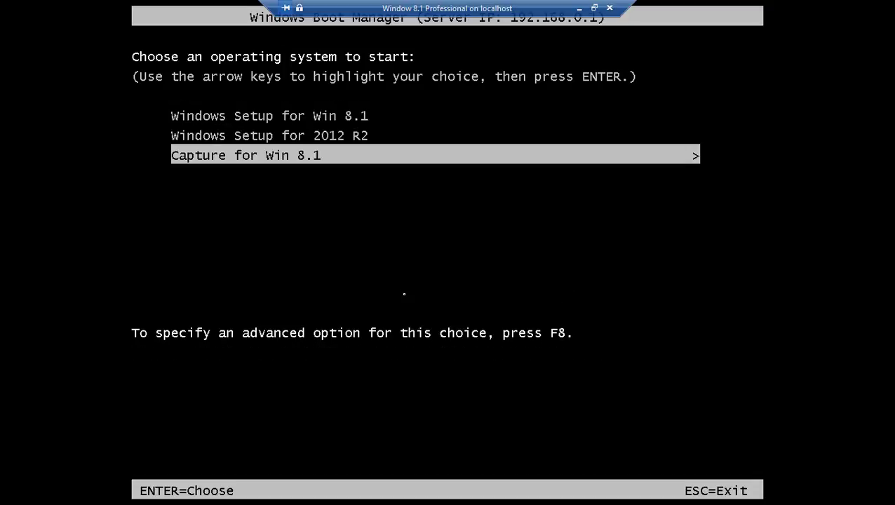
- Switch to the Simple Server virtual machine and open the Windows Deployment Services console from Server Manager
left_click(580, 8)
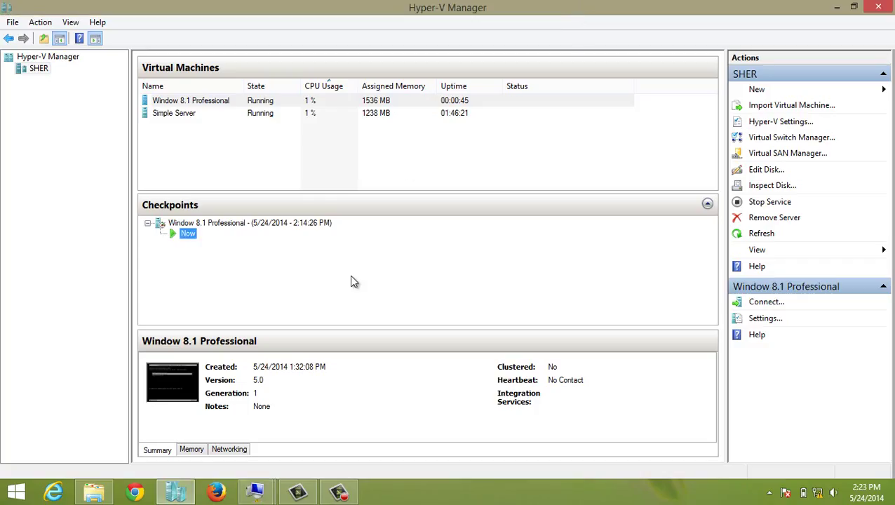
mouse_move(258, 495)
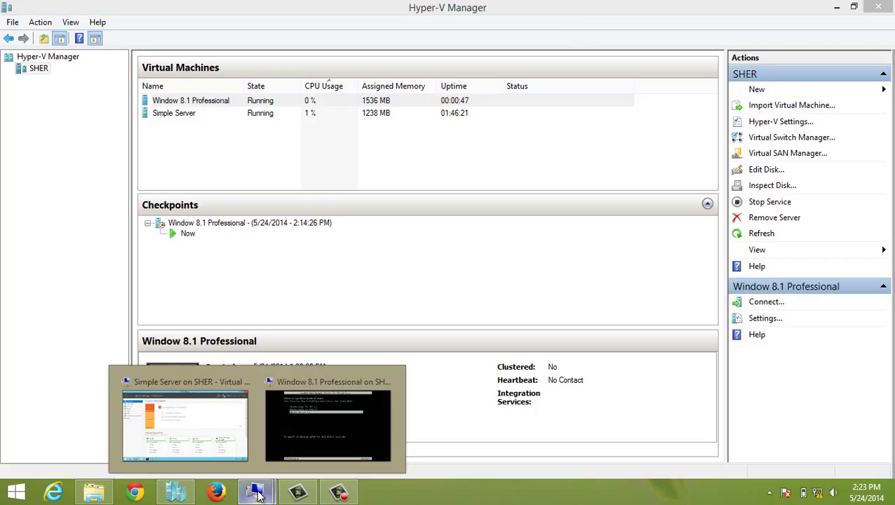
left_click(216, 425)
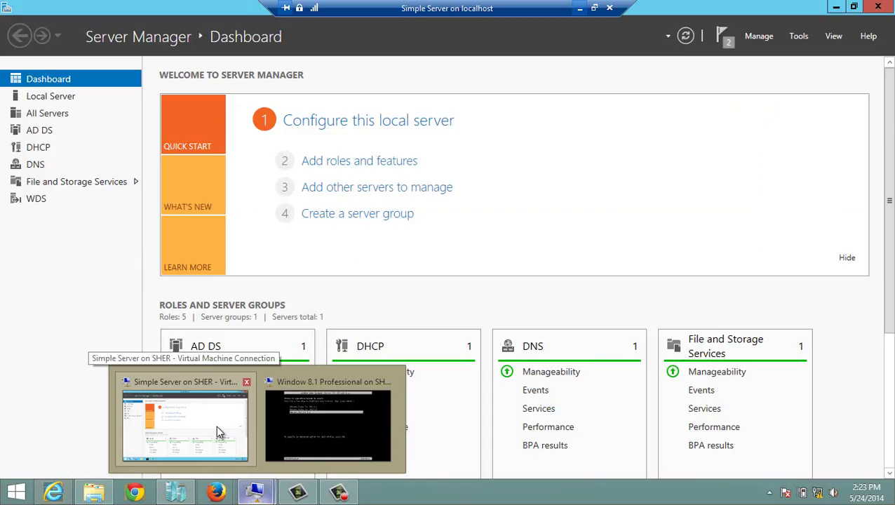
left_click(797, 42)
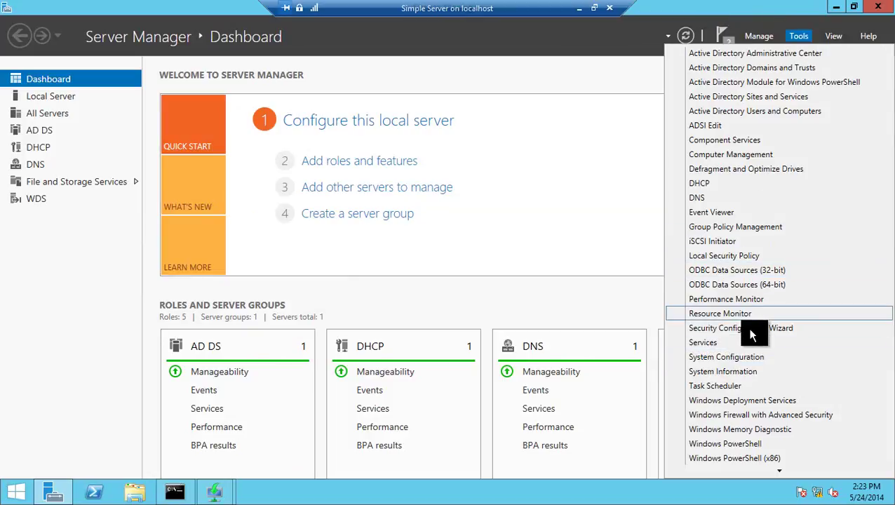
left_click(748, 391)
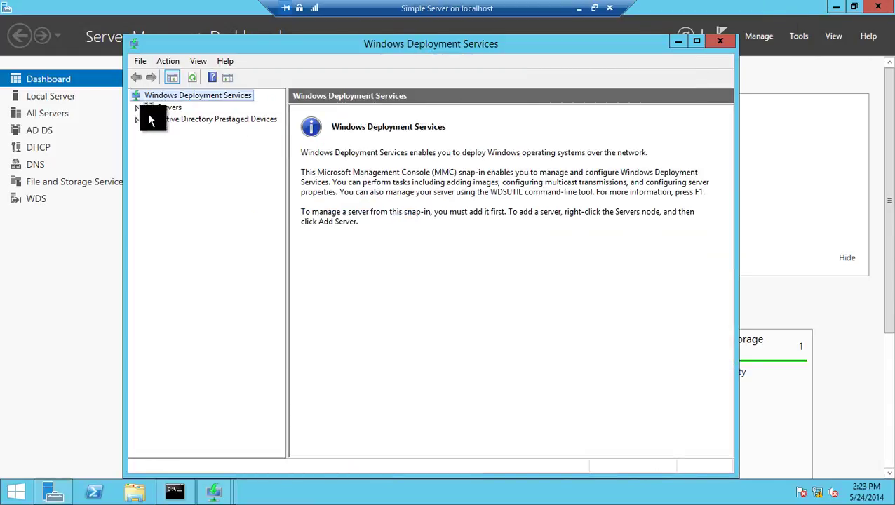
- Show the server's Boot Images, widen the Image Name column and examine the three boot image entries one by one
left_click(136, 107)
left_click(151, 120)
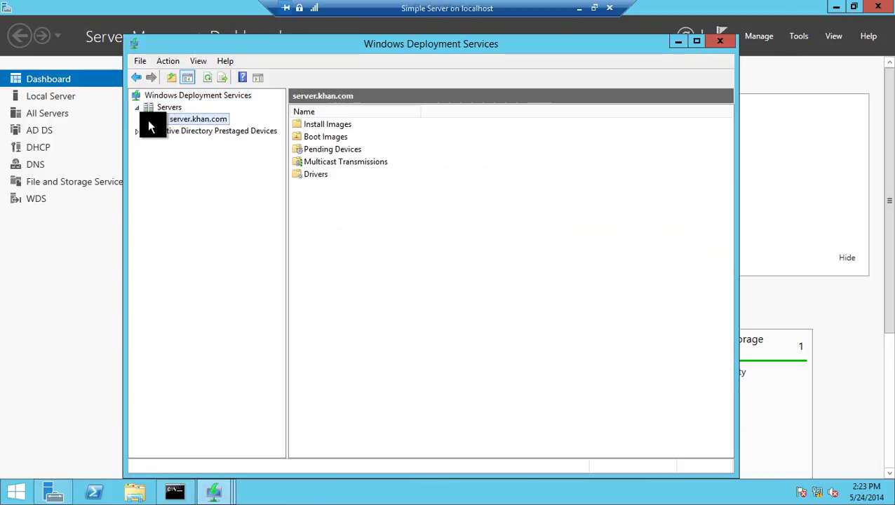
left_click(149, 120)
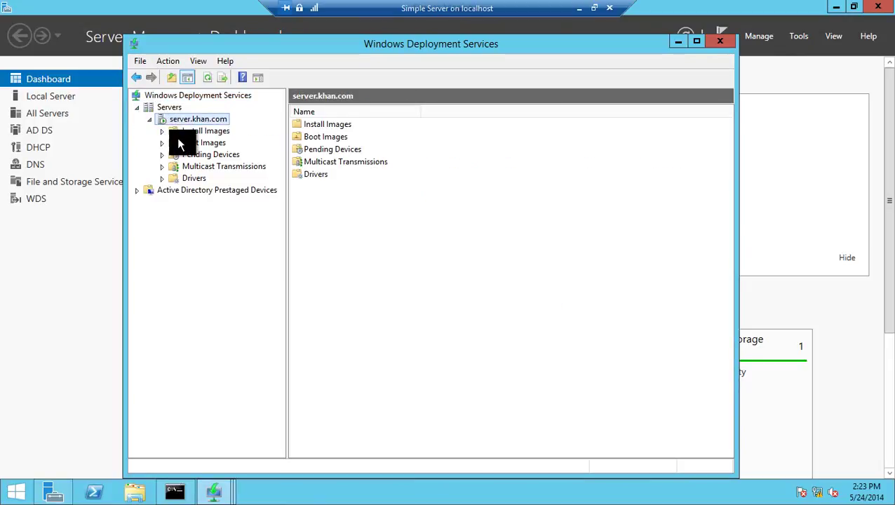
left_click(178, 140)
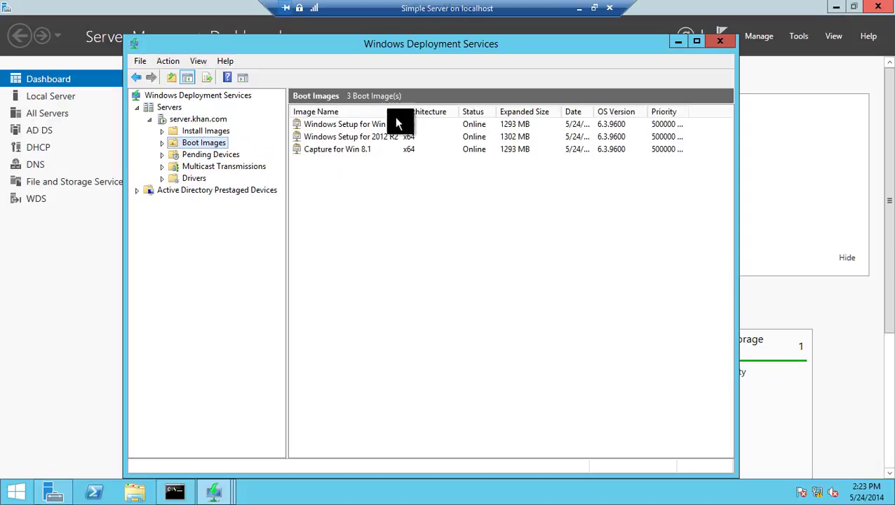
left_click_drag(400, 112, 435, 112)
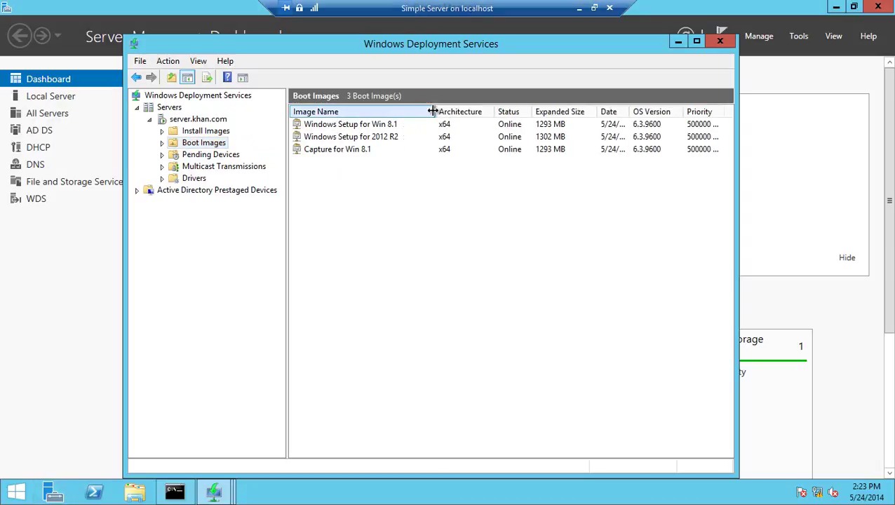
left_click(388, 126)
left_click(388, 139)
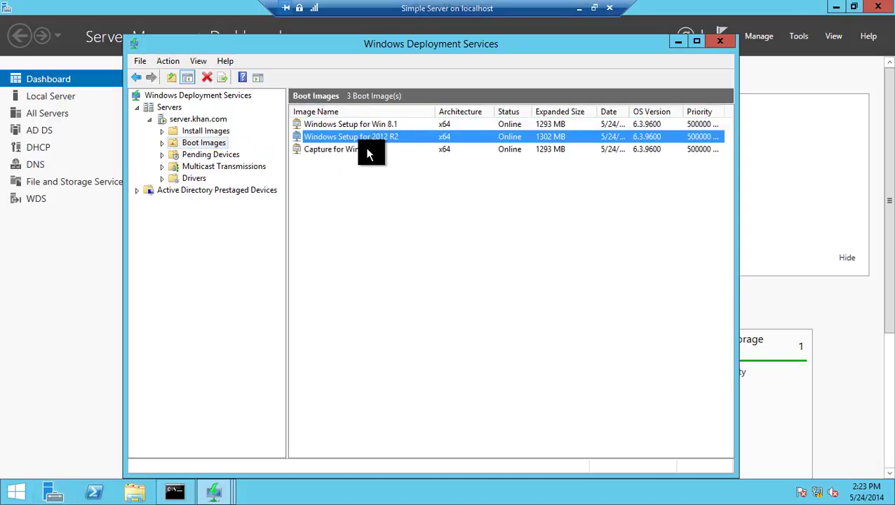
left_click(370, 149)
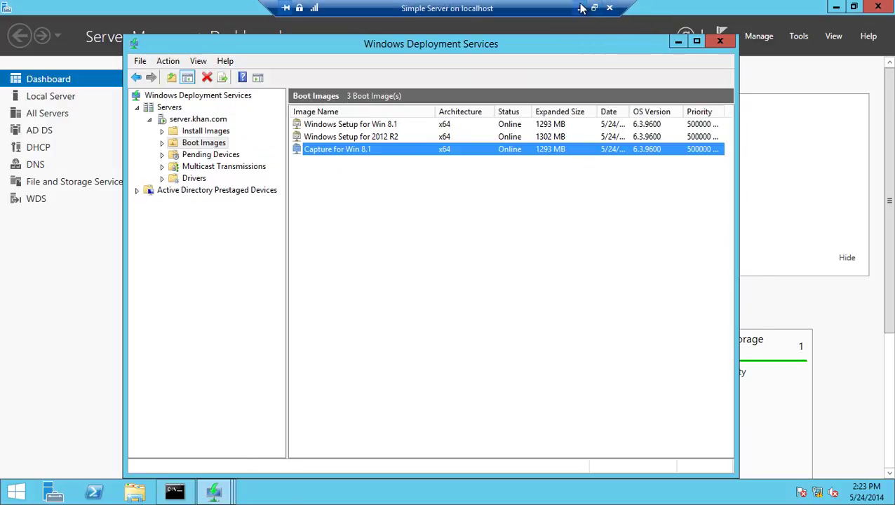
- Return to the Window 8.1 Professional virtual machine and boot it from the Capture for Win 8.1 entry
left_click(579, 8)
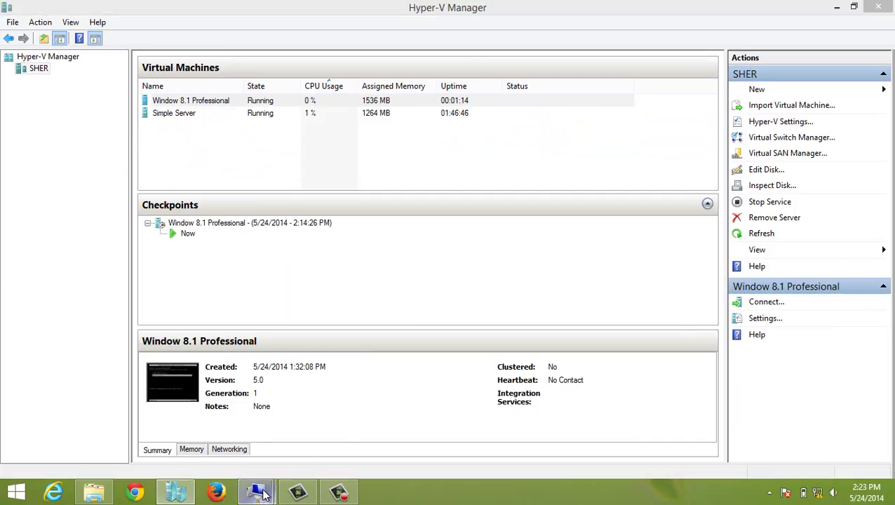
mouse_move(263, 491)
left_click(329, 424)
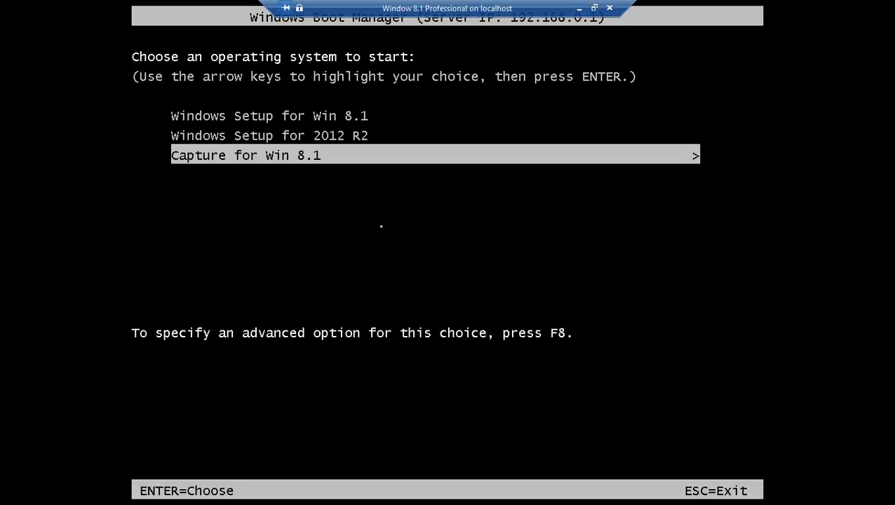
key("Up")
key("Up")
key("Down")
key("Down")
key("Up")
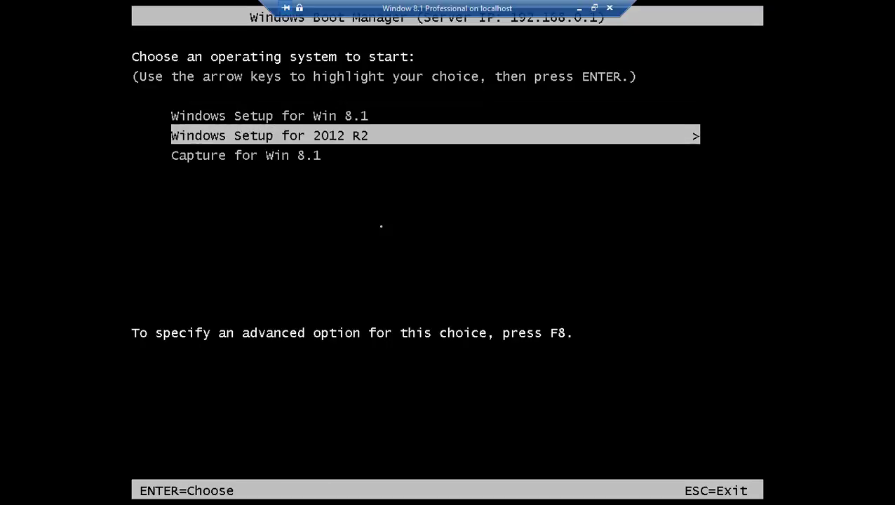
key("Down")
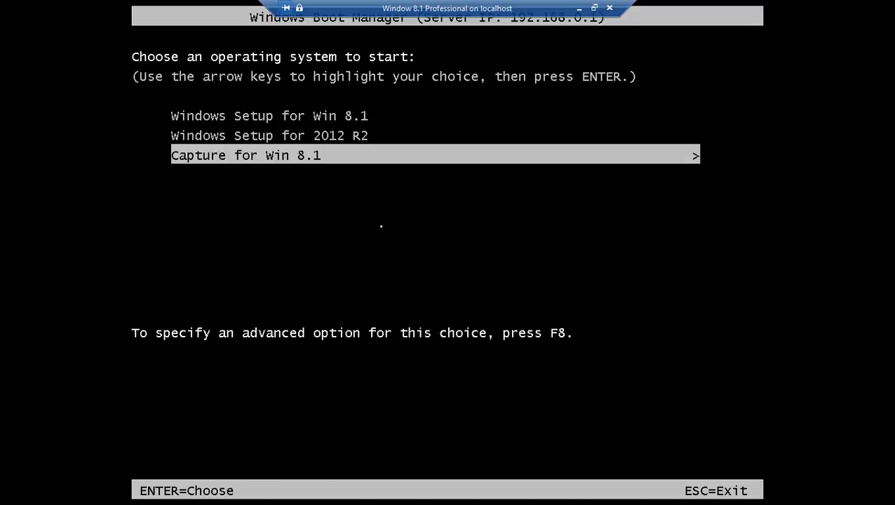
key("Return")
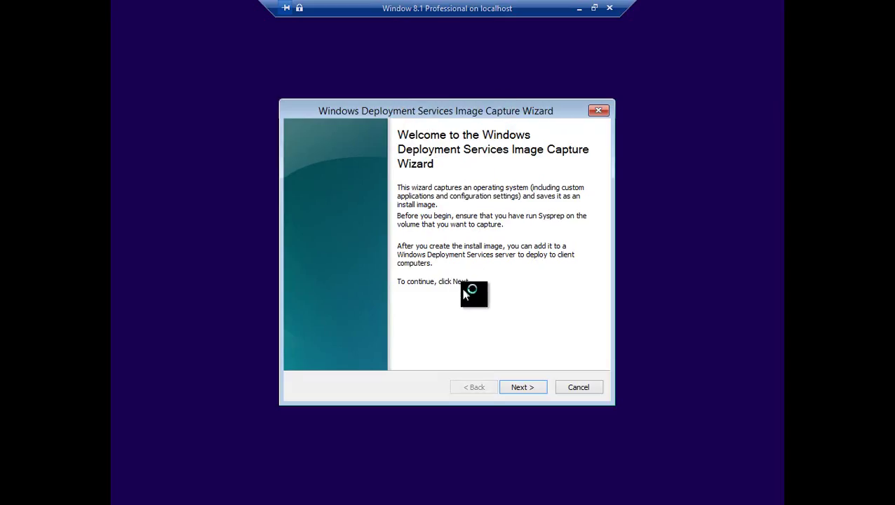
- In the Image Capture Wizard, select volume D:\ and enter Windows Professional 8.1 Capture as both image name and image description
left_click(531, 382)
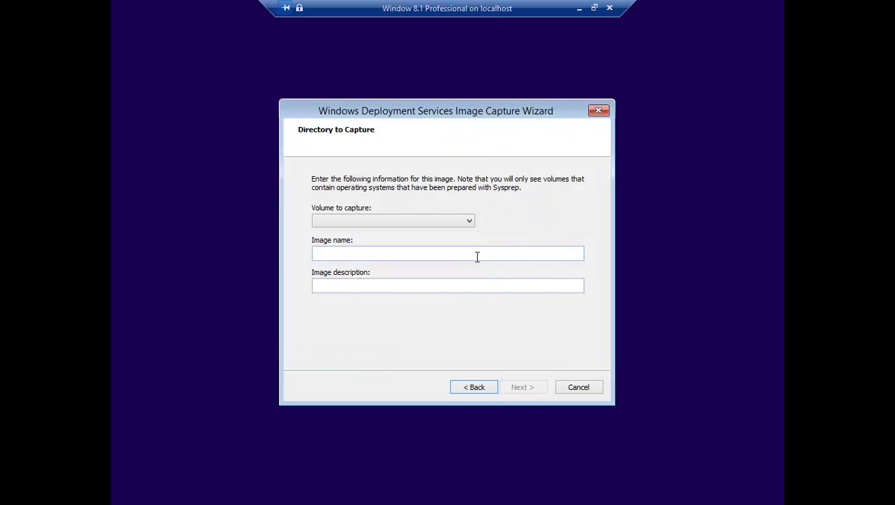
left_click(455, 223)
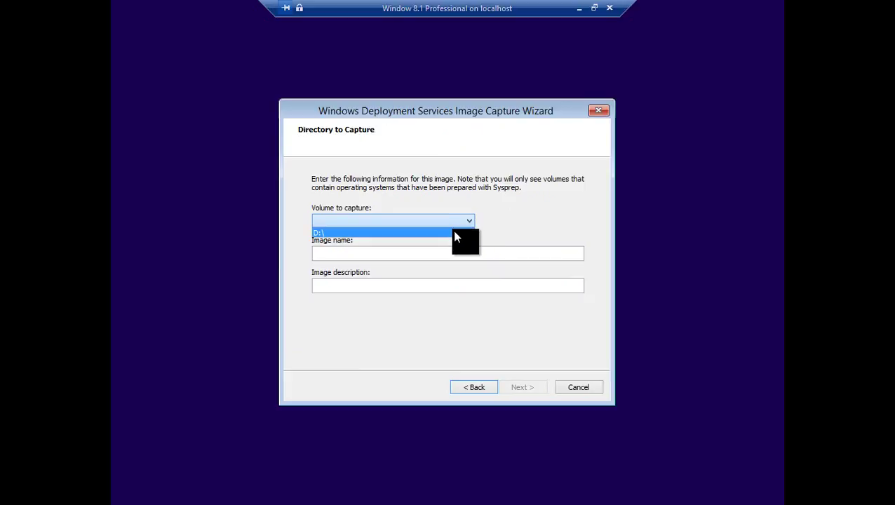
left_click(455, 233)
left_click(448, 252)
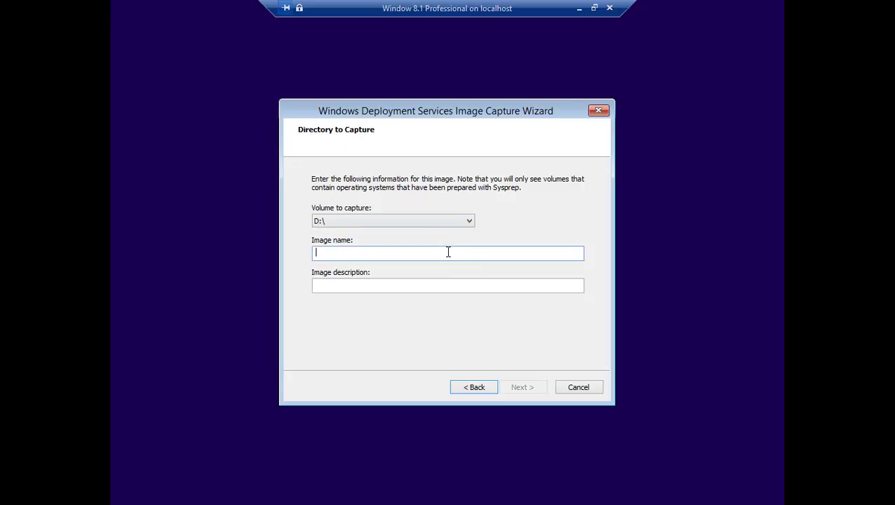
type("Windows Professional 8.1")
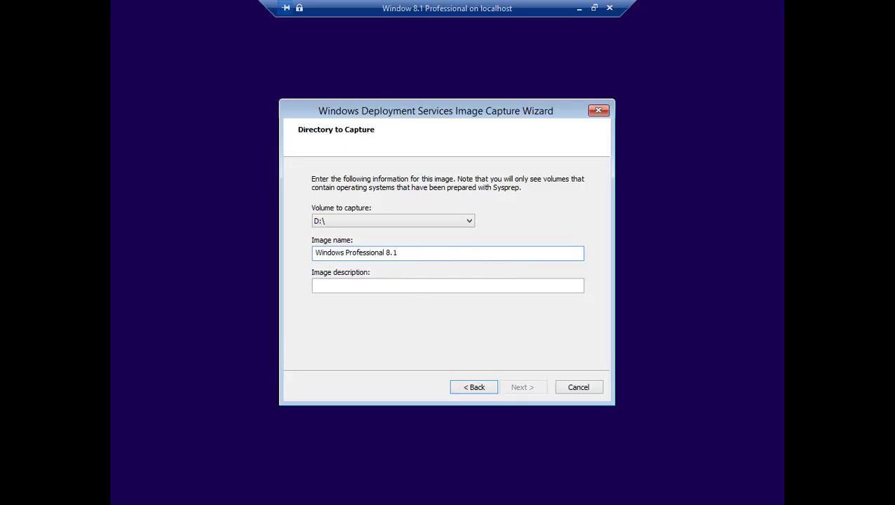
type("Capture")
key("ctrl+a")
key("ctrl+c")
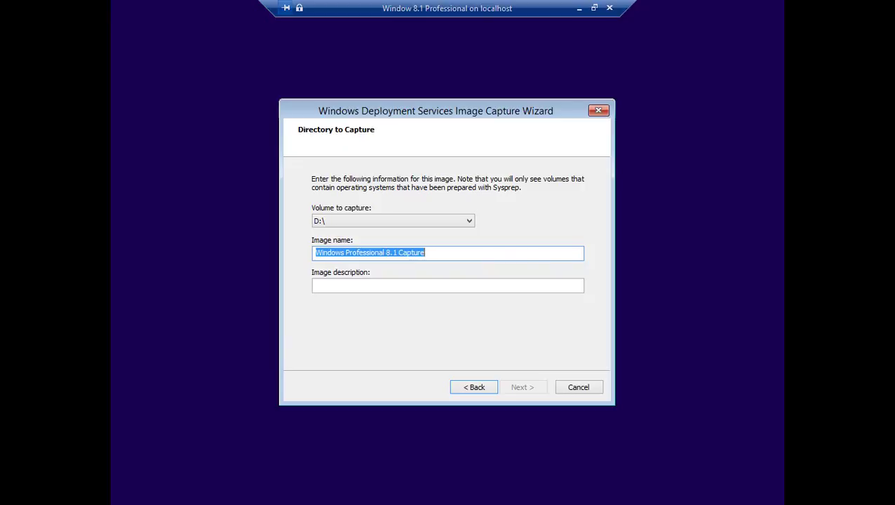
left_click(394, 286)
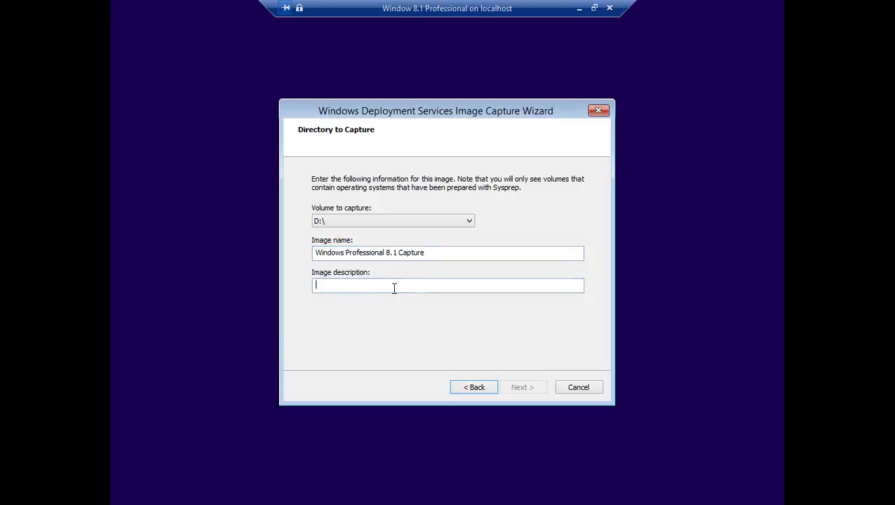
key("ctrl+v")
left_click(511, 390)
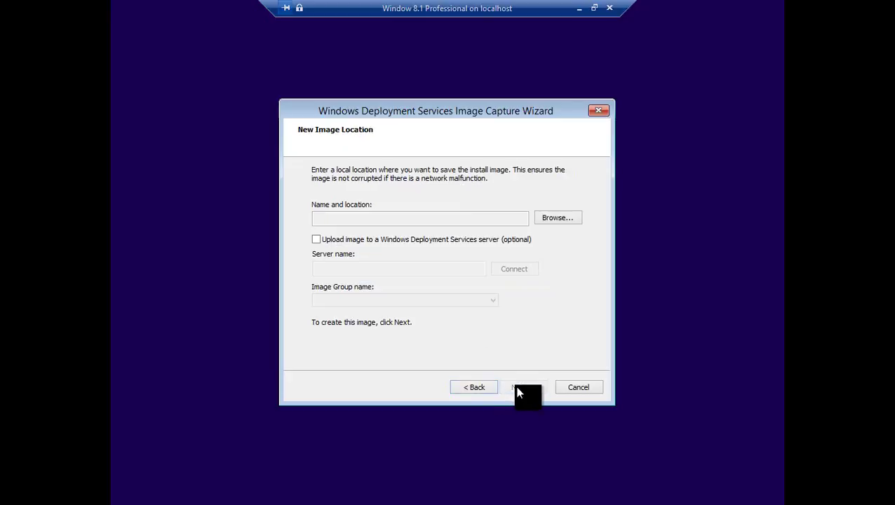
- Set the new image's save location to Local Disk (D:) with the file name Windows Professional 8.1 Capture
left_click(551, 218)
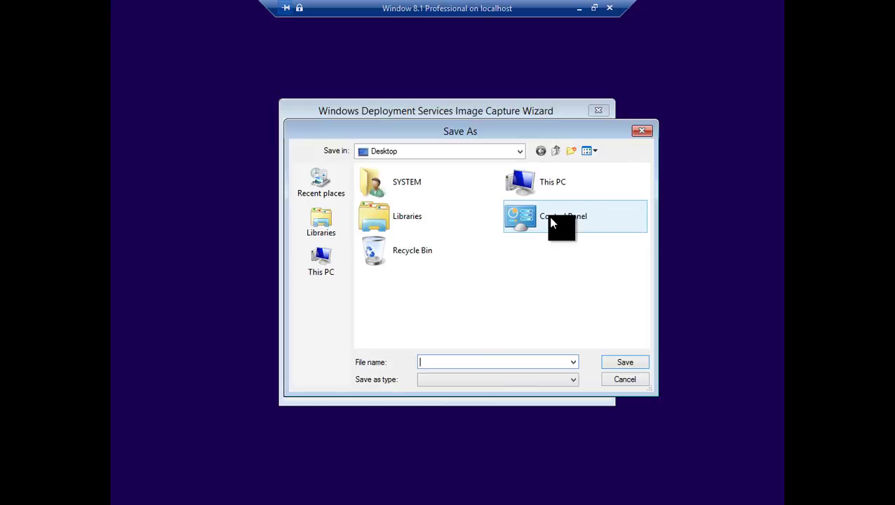
double_click(514, 186)
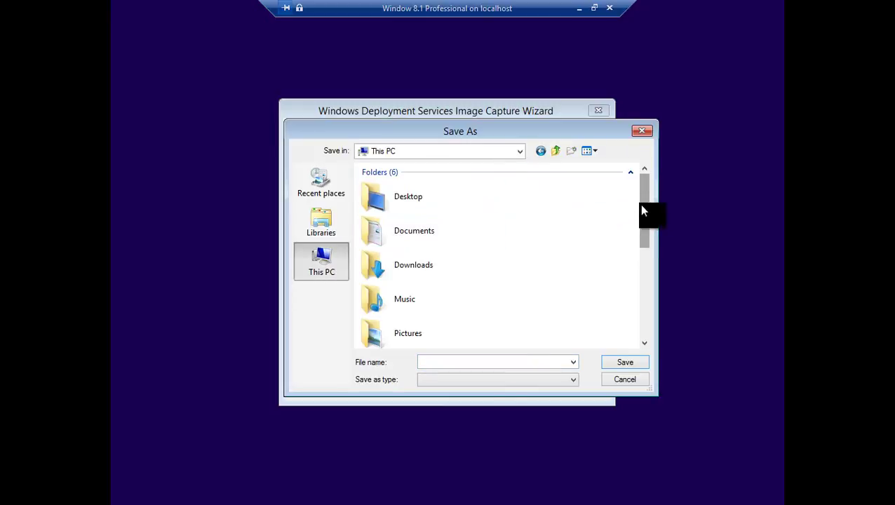
left_click_drag(643, 214, 645, 300)
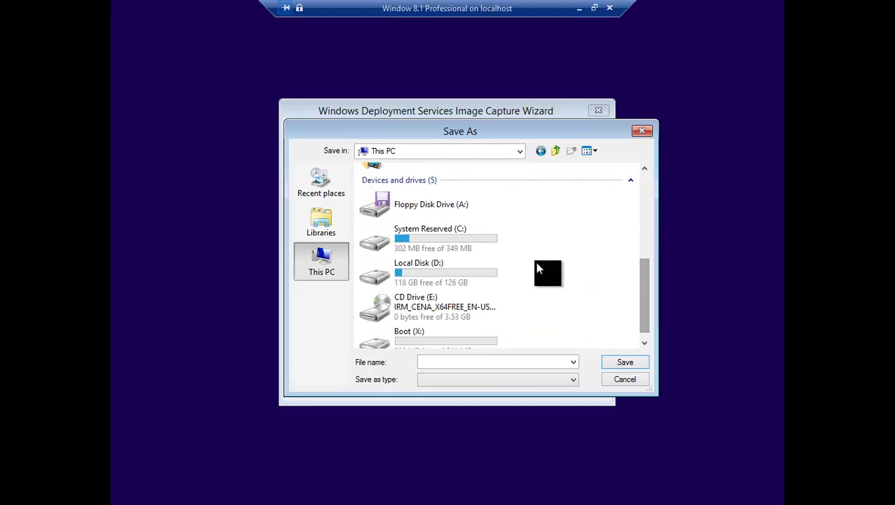
left_click(477, 270)
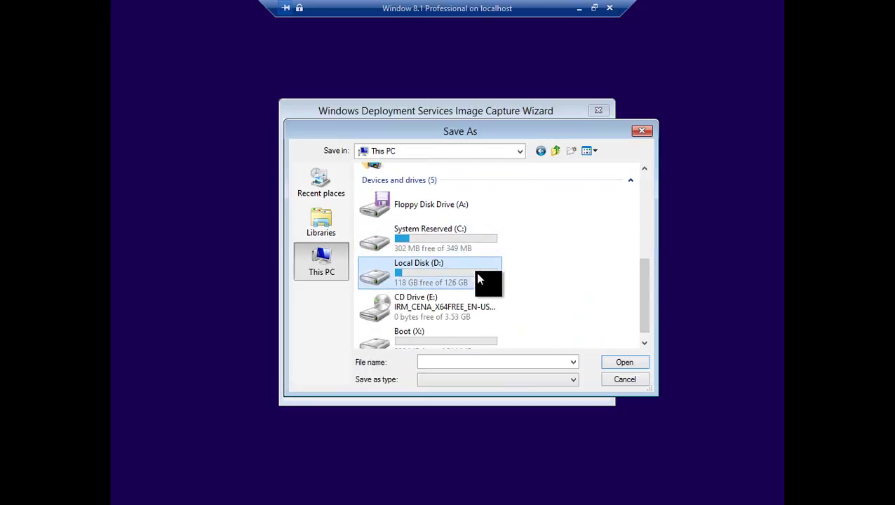
double_click(476, 272)
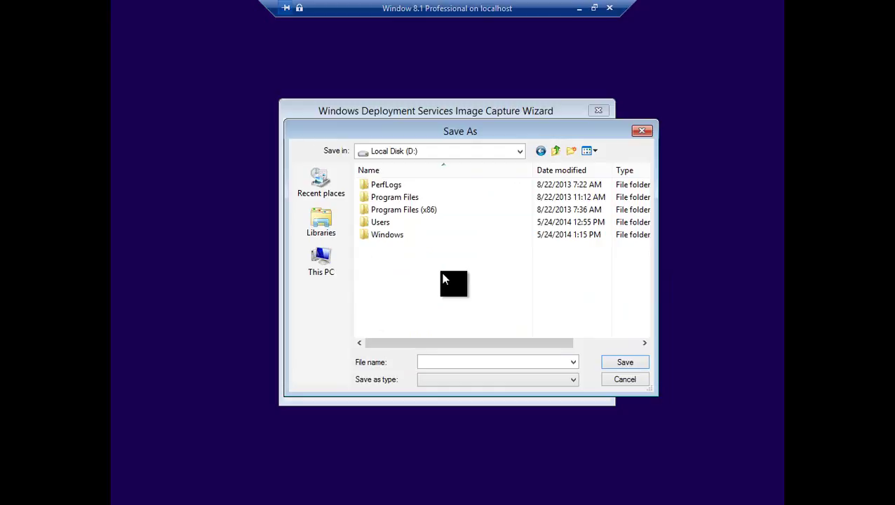
left_click(461, 363)
key("ctrl+v")
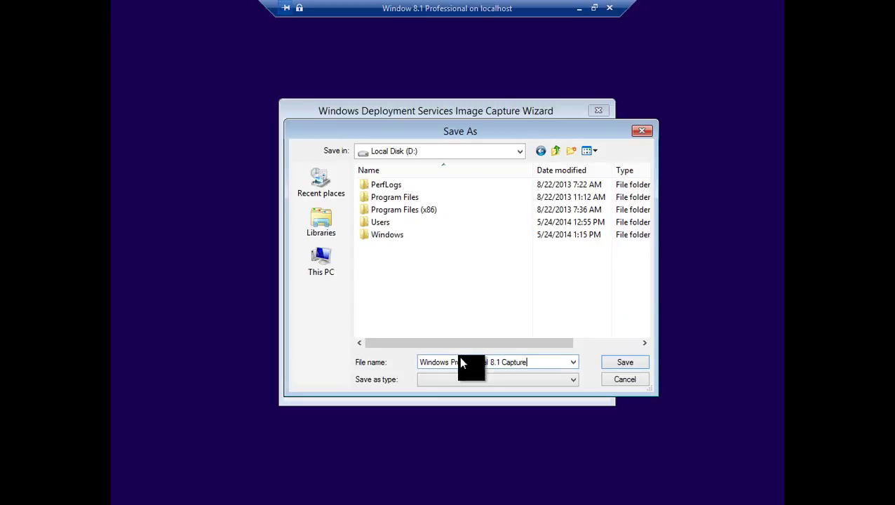
left_click(615, 366)
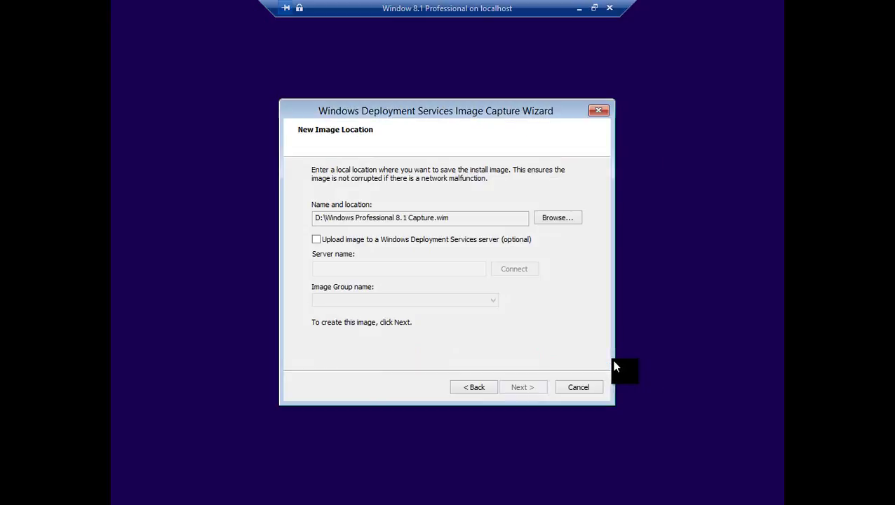
- Enable uploading the image to a Windows Deployment Services server and activate the empty server name field
left_click(387, 240)
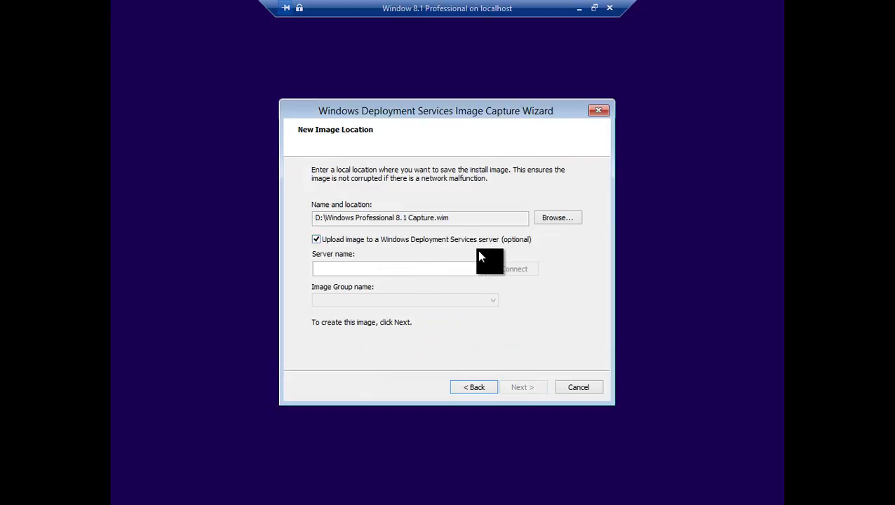
left_click(324, 242)
left_click(324, 242)
left_click(430, 269)
- Switch to the Simple Server virtual machine and run hostname in Command Prompt to look up the server's name
left_click(579, 8)
mouse_move(256, 491)
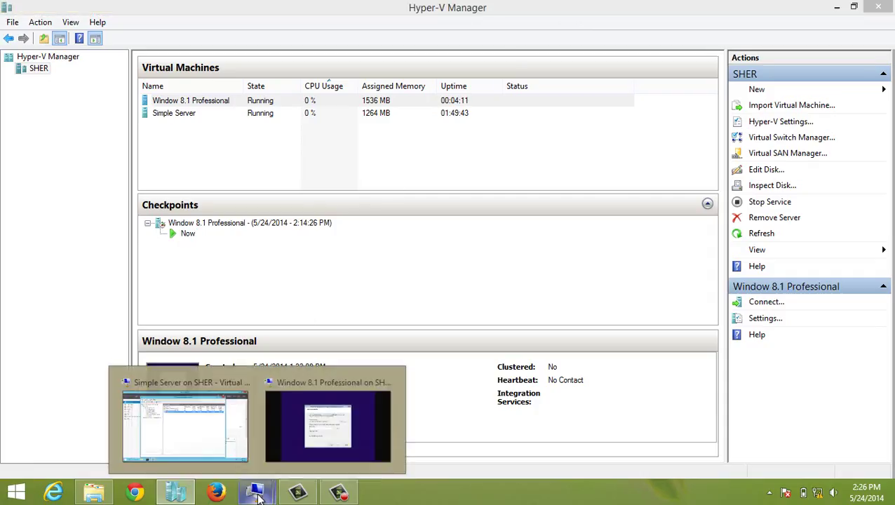
left_click(225, 431)
left_click(174, 490)
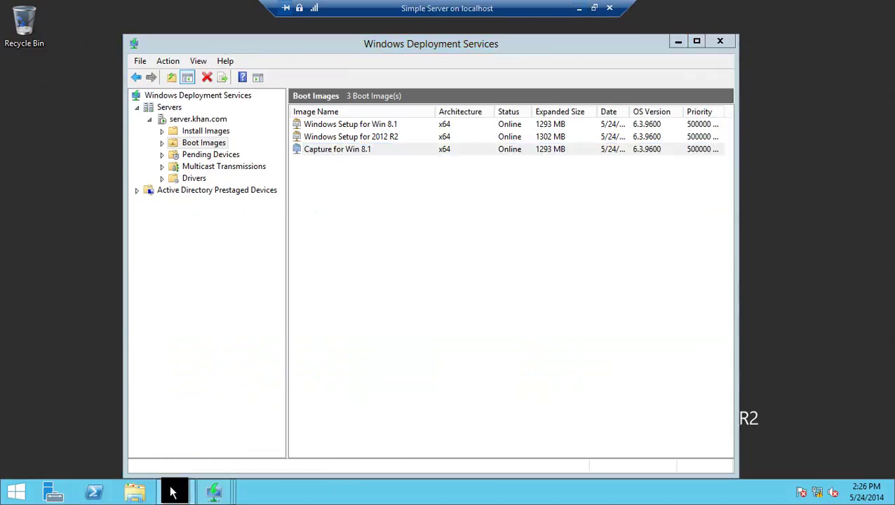
type("hostname")
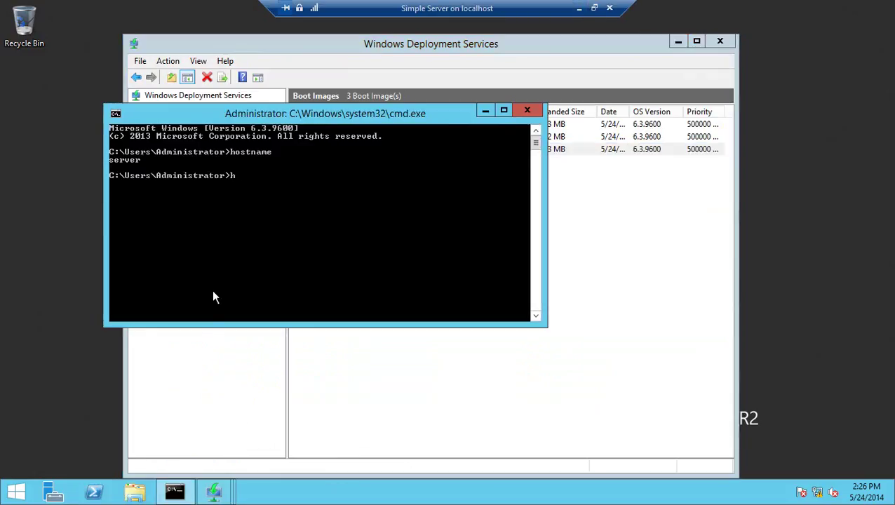
key("BackSpace")
key("BackSpace")
key("BackSpace")
key("BackSpace")
key("Up")
key("Return")
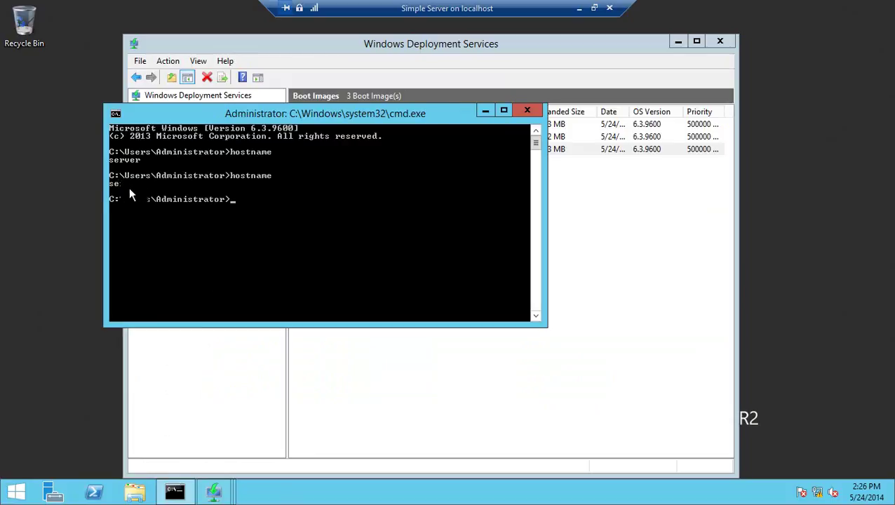
- Return to the Window 8.1 Professional virtual machine, enter server as the upload server name and connect to it
left_click(579, 8)
left_click(256, 491)
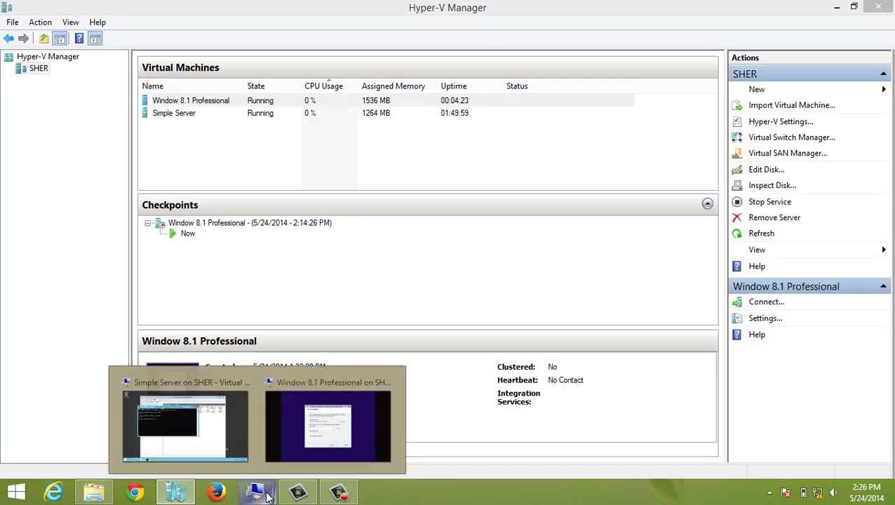
left_click(303, 436)
type("s")
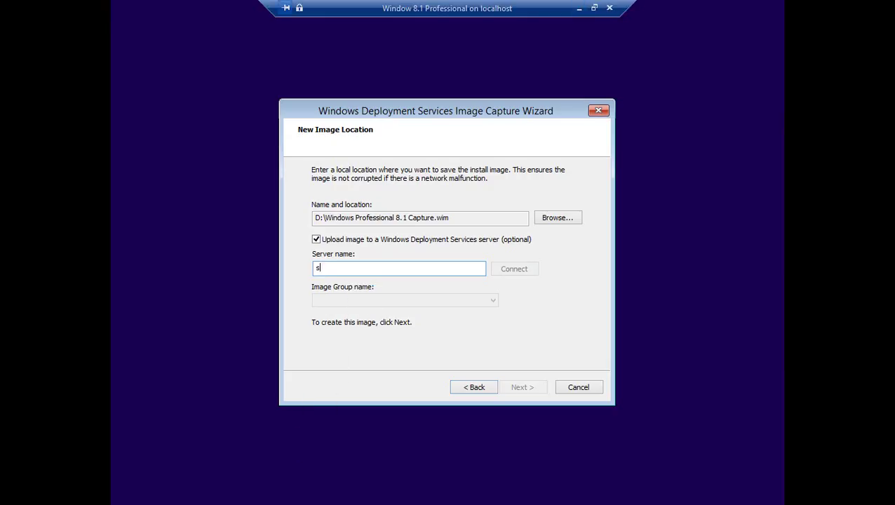
type("erver")
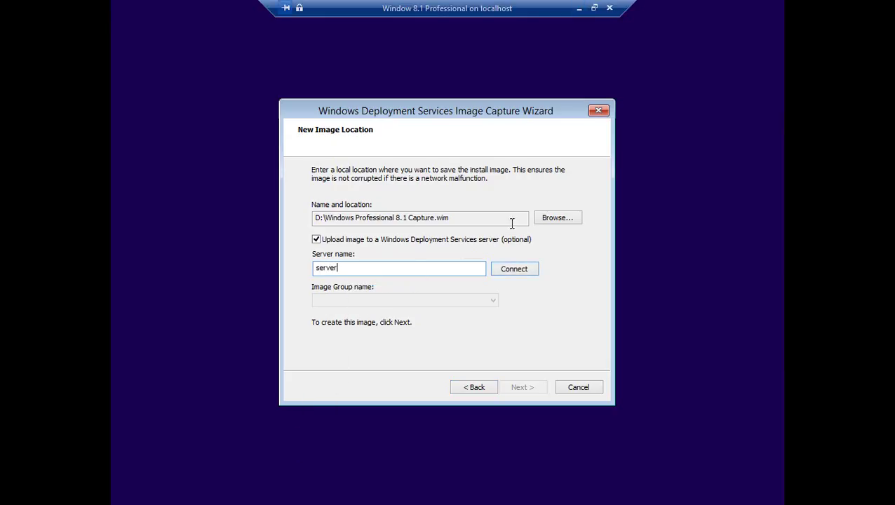
left_click(511, 273)
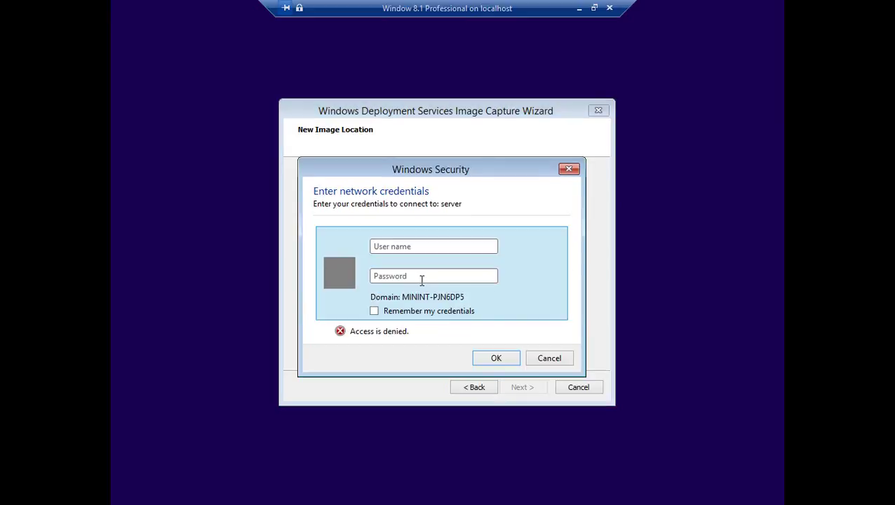
- Authenticate to the deployment server with the domain administrator's user name and the account password
type("KHAN\\Administrator")
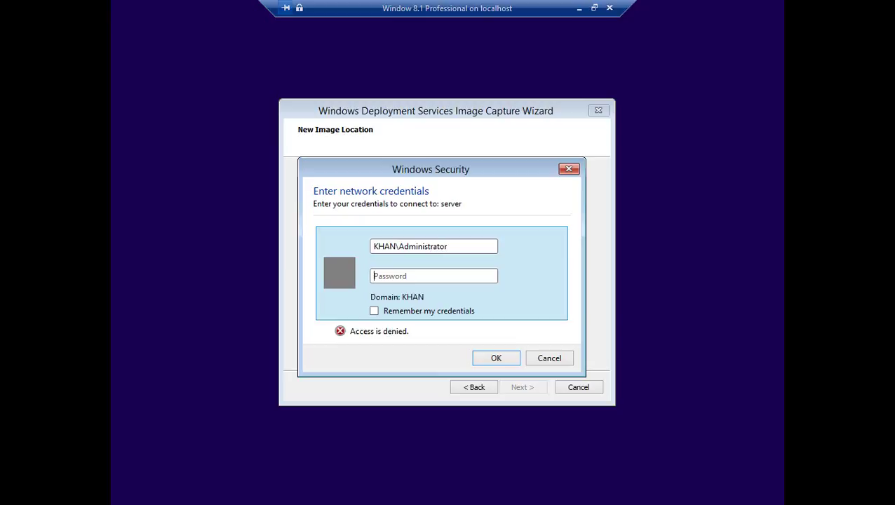
key("Tab")
type("•••••••••")
left_click(488, 359)
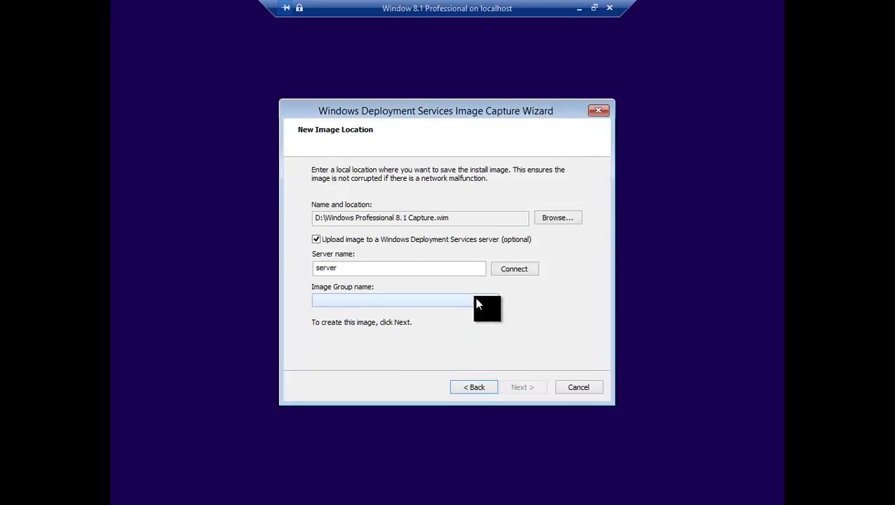
- Select For Domain's Clients as the image group for the uploaded image
left_click(477, 303)
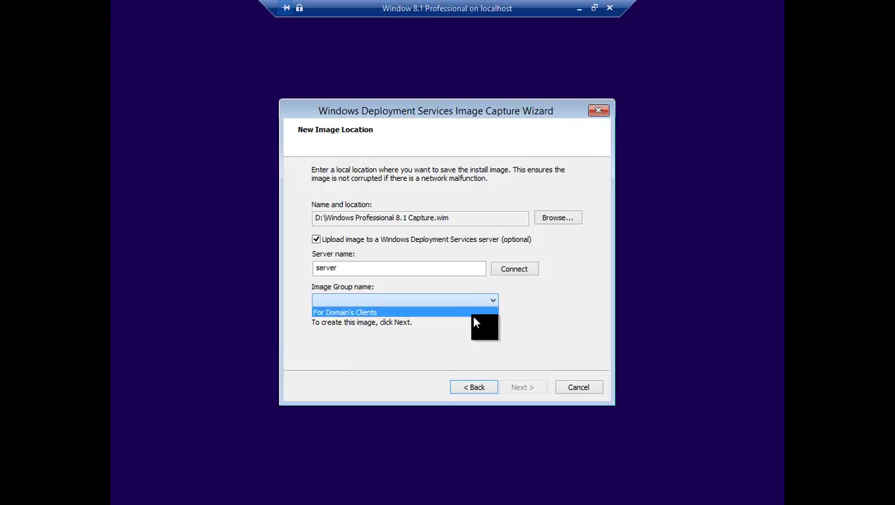
left_click(474, 340)
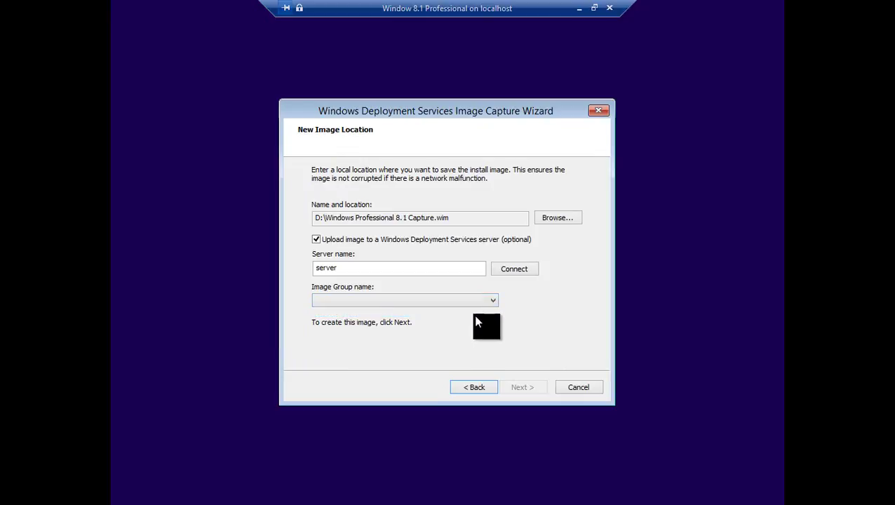
left_click(475, 301)
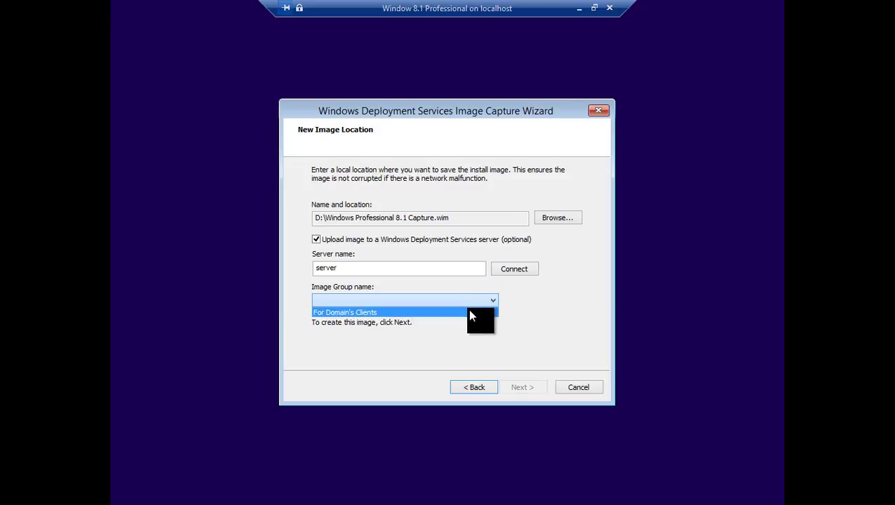
left_click(472, 312)
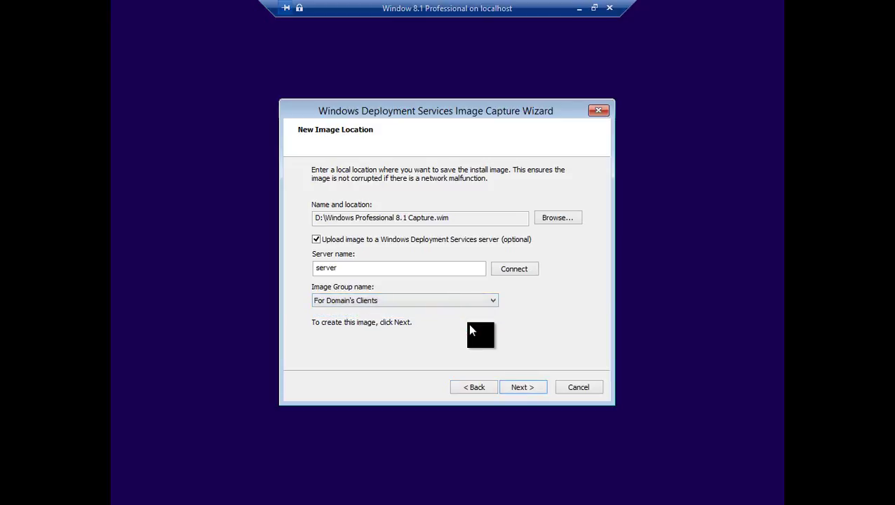
- On Simple Server, check the image group under Install Images in Windows Deployment Services, widening the column to read its full name
left_click(579, 8)
mouse_move(256, 492)
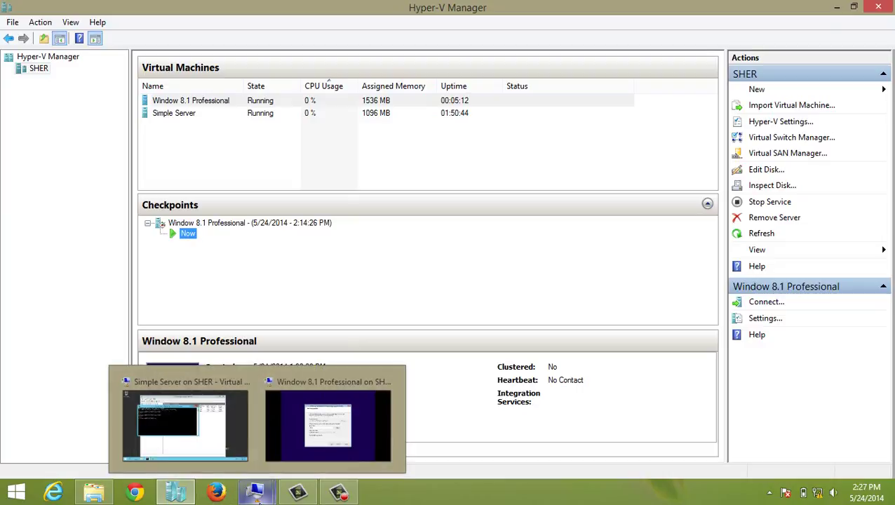
left_click(212, 450)
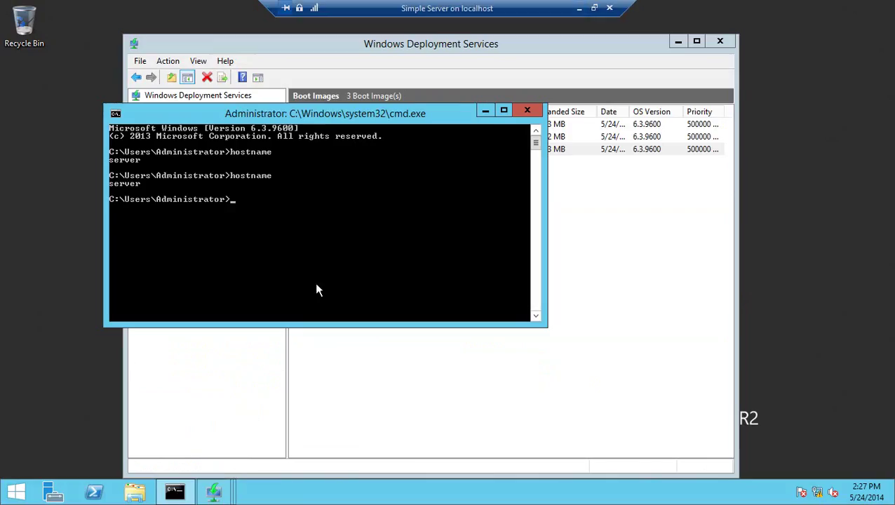
left_click(482, 112)
left_click(228, 133)
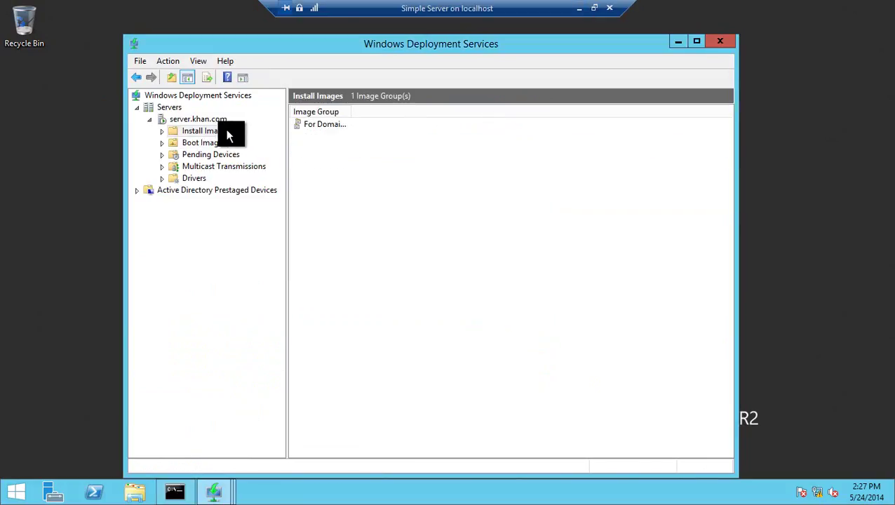
left_click(217, 140)
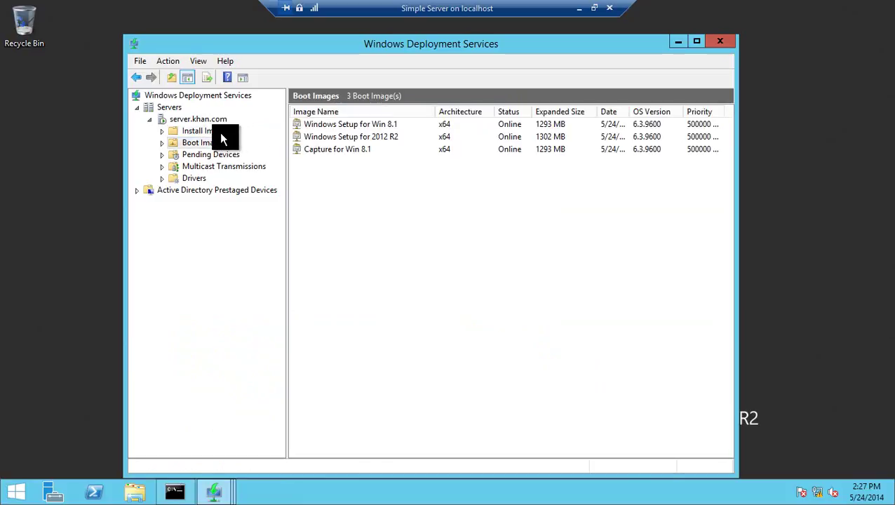
left_click(220, 131)
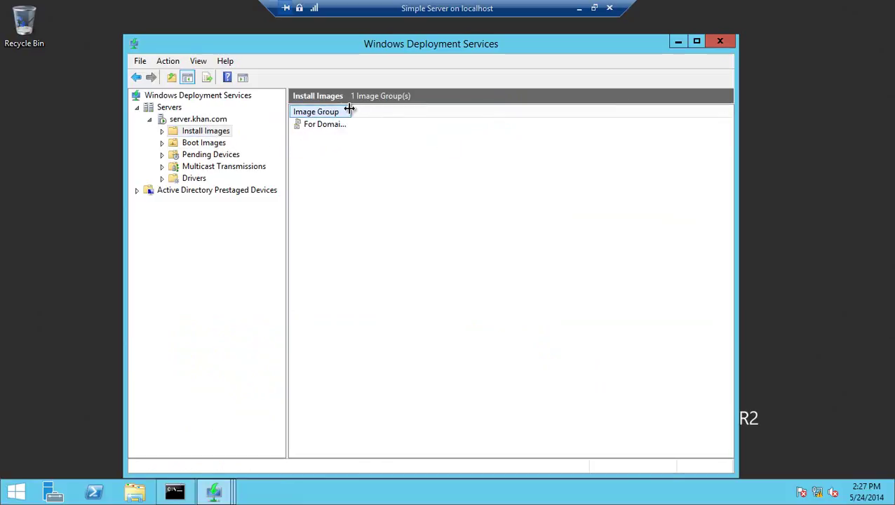
left_click_drag(349, 110, 417, 113)
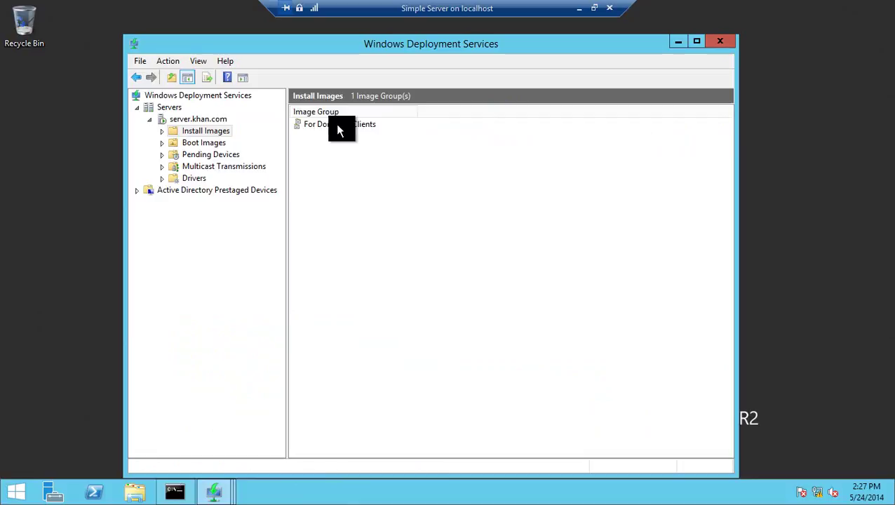
left_click(677, 43)
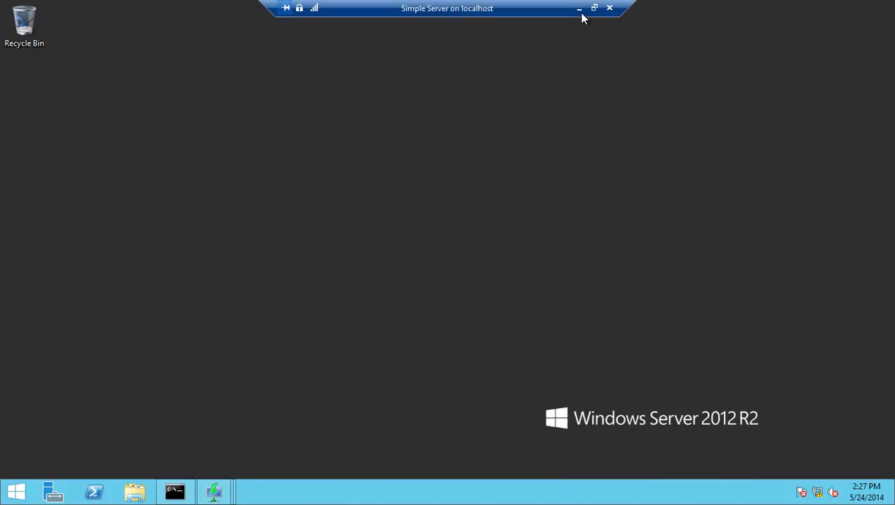
- Return to the Window 8.1 Professional virtual machine and start capturing the image
left_click(579, 8)
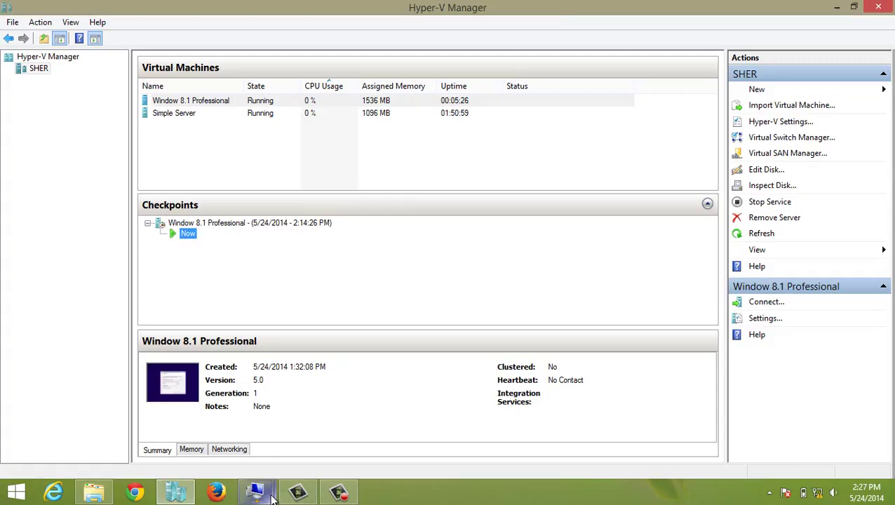
mouse_move(256, 491)
left_click(325, 456)
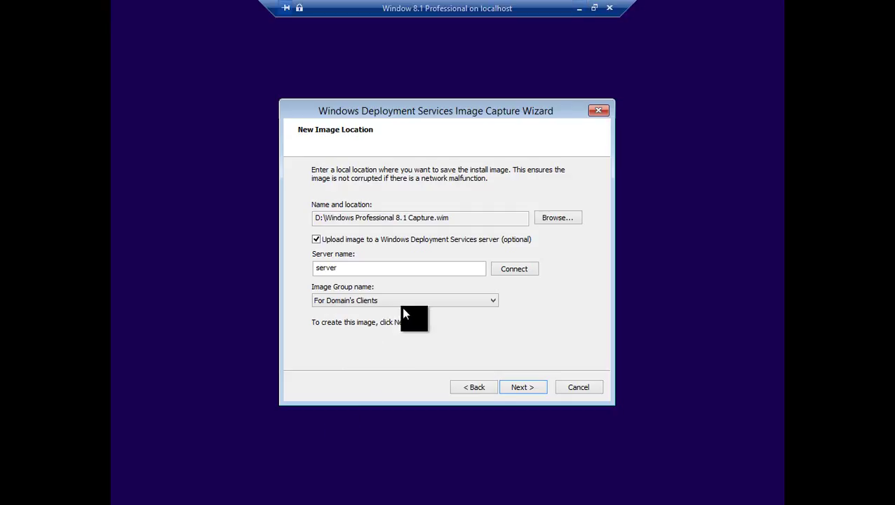
left_click(514, 387)
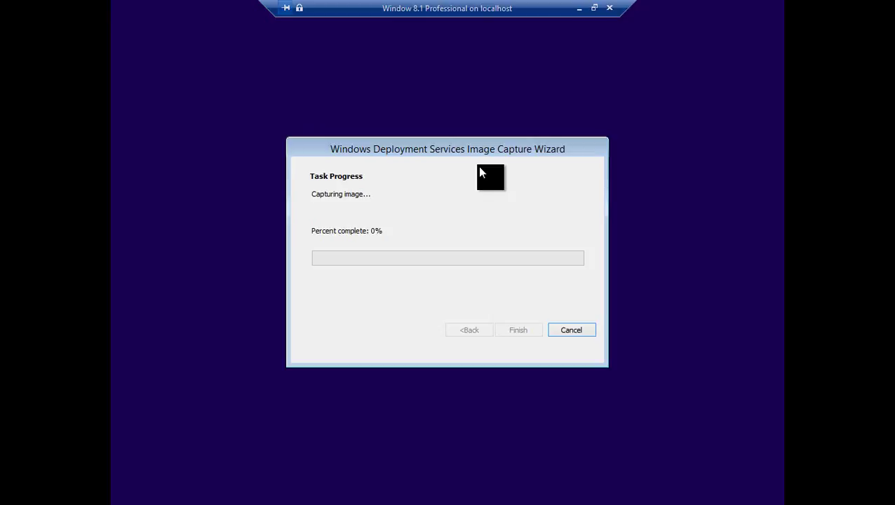
left_click(579, 8)
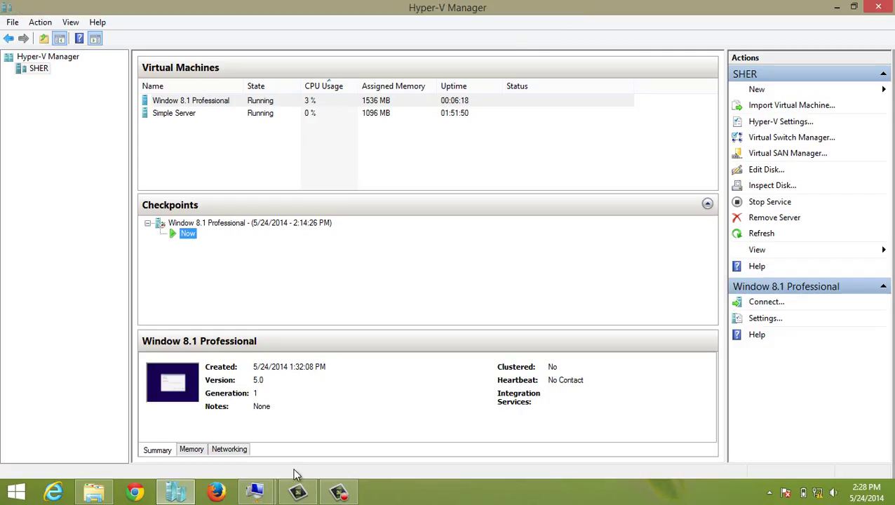
left_click(340, 491)
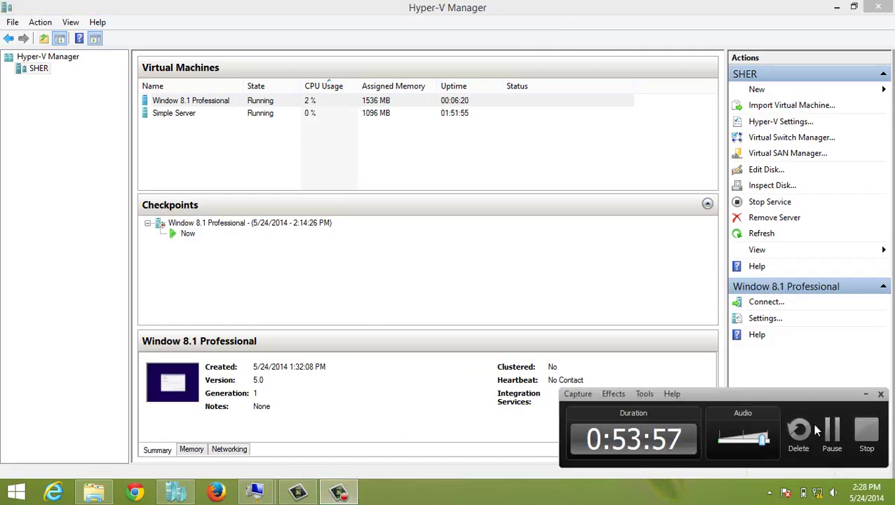
left_click(832, 430)
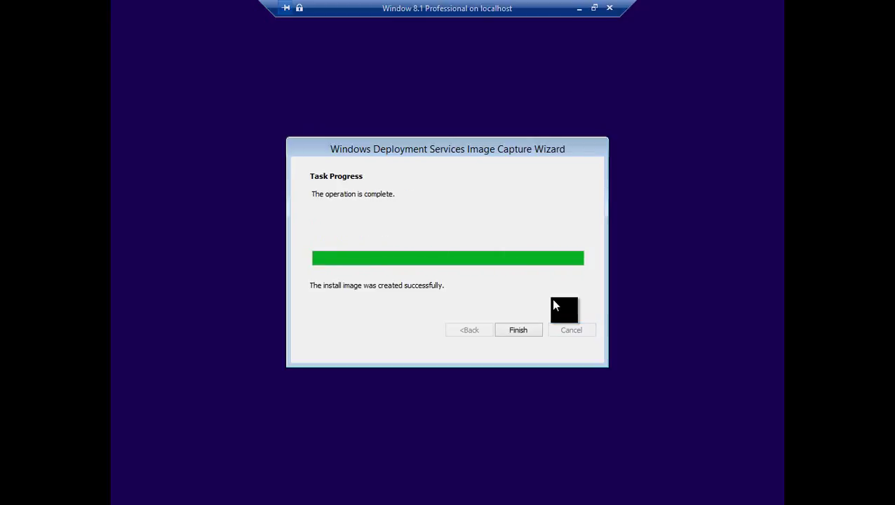
- Finish the Image Capture Wizard, then take the virtual machine out of full screen and reposition its window on the host desktop
left_click(531, 328)
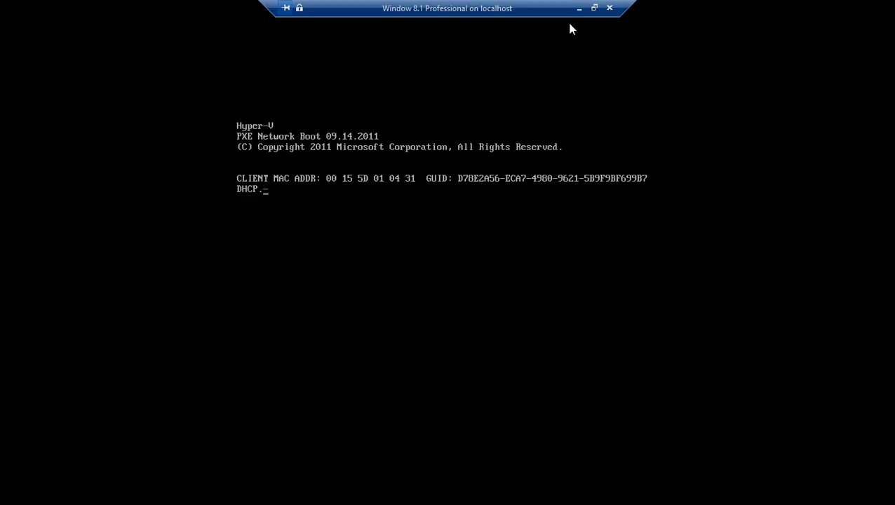
left_click(594, 10)
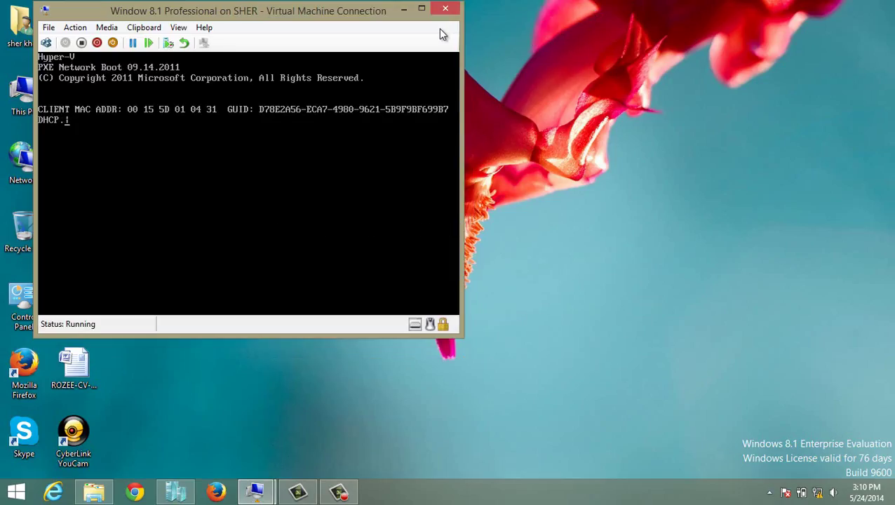
left_click_drag(394, 13, 429, 36)
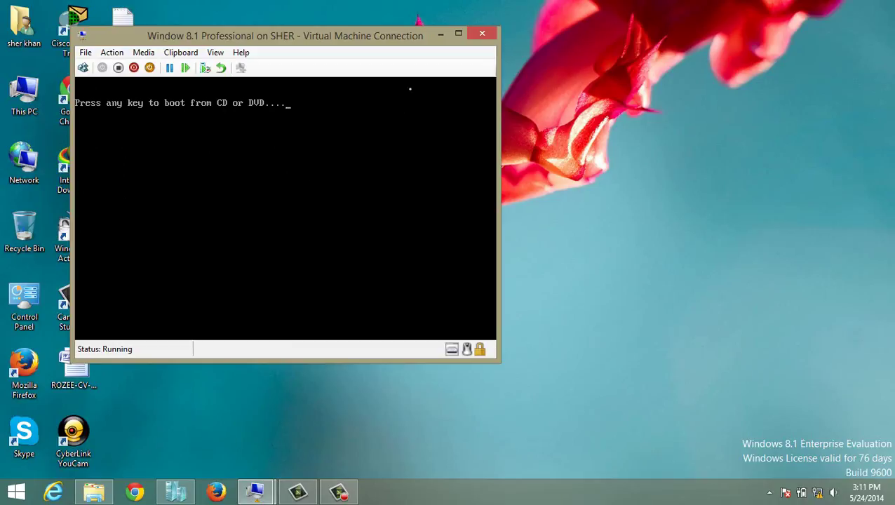
- Switch to the Simple Server virtual machine, refresh its desktop and start Server Manager
mouse_move(256, 491)
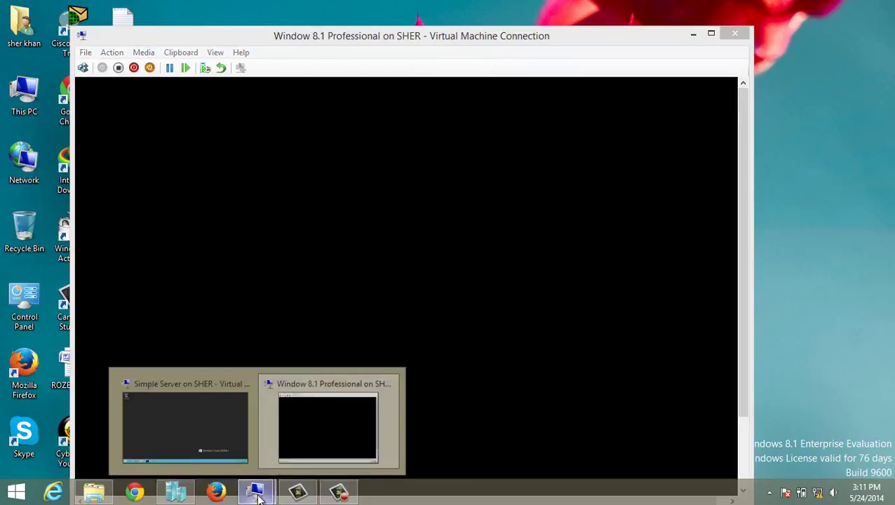
left_click(238, 431)
right_click(303, 278)
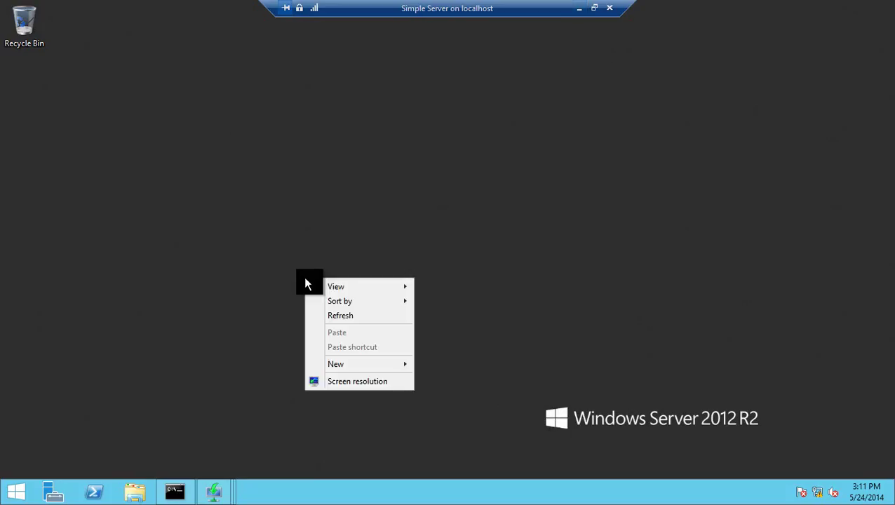
left_click(330, 315)
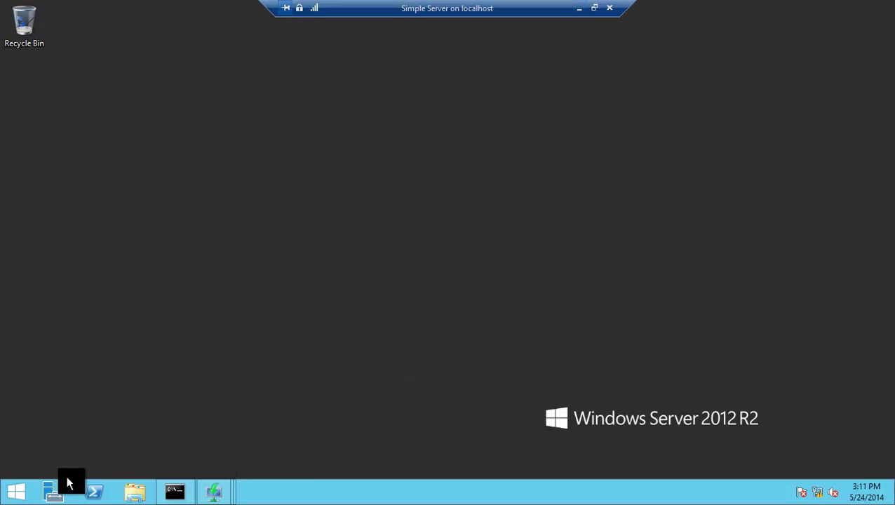
left_click(184, 492)
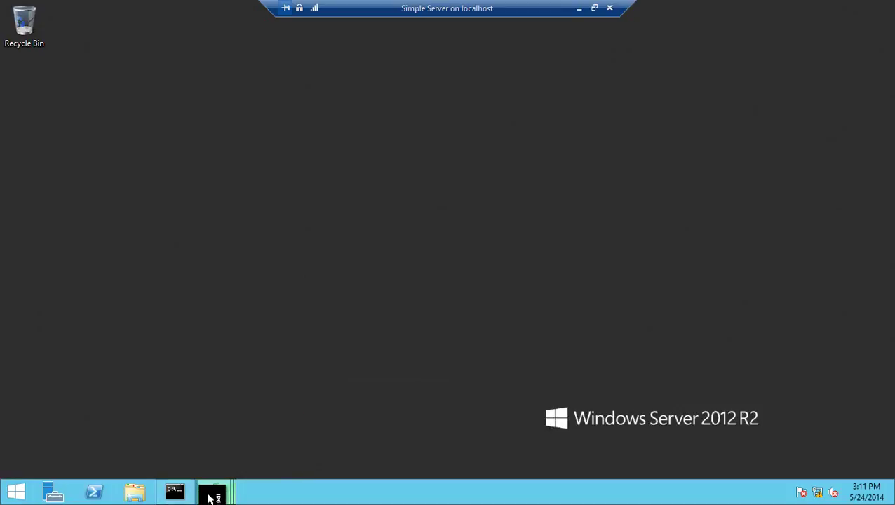
- Close all the open Windows Deployment Services windows on Simple Server
mouse_move(212, 492)
mouse_move(286, 399)
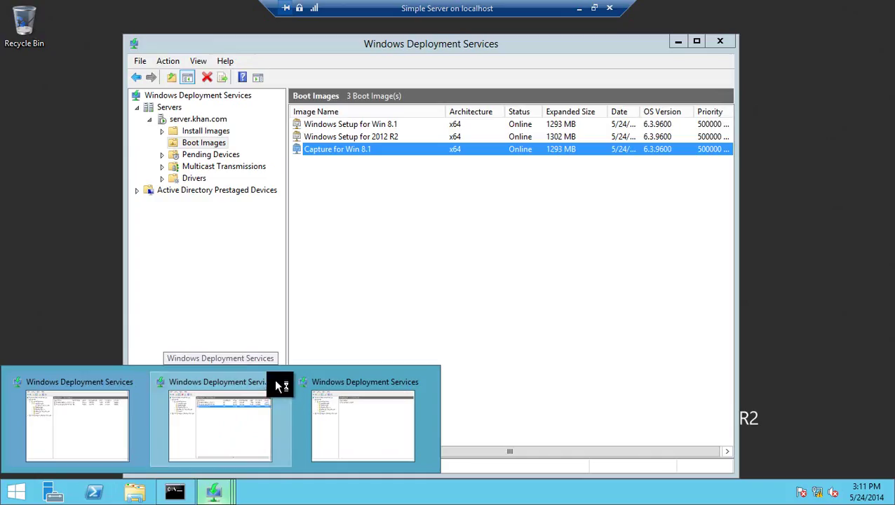
left_click(235, 442)
mouse_move(224, 491)
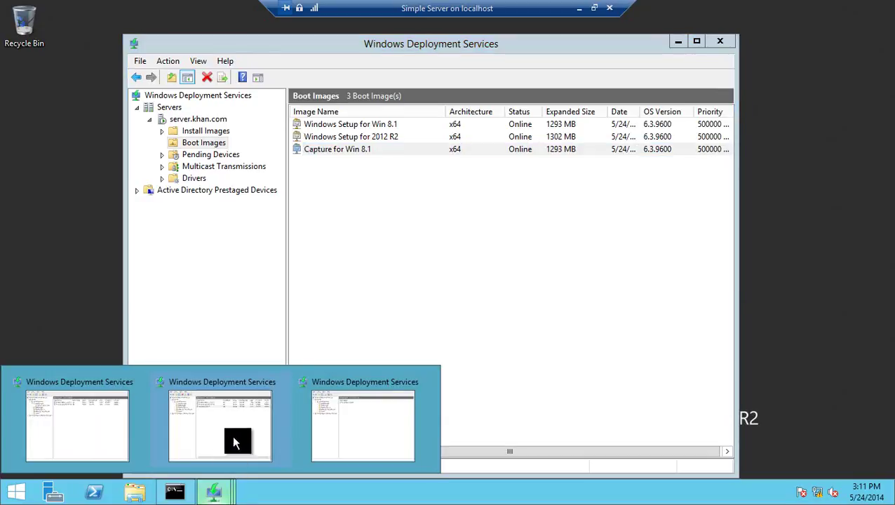
left_click(282, 384)
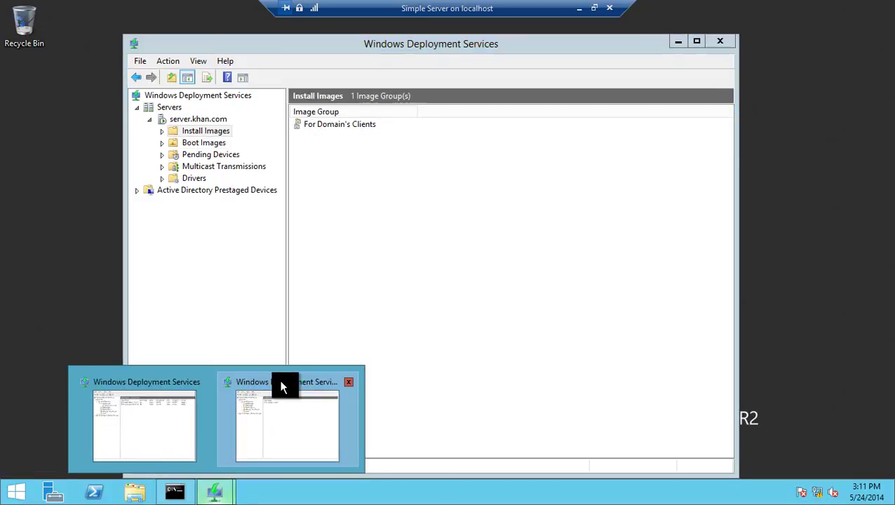
left_click(718, 42)
left_click(218, 491)
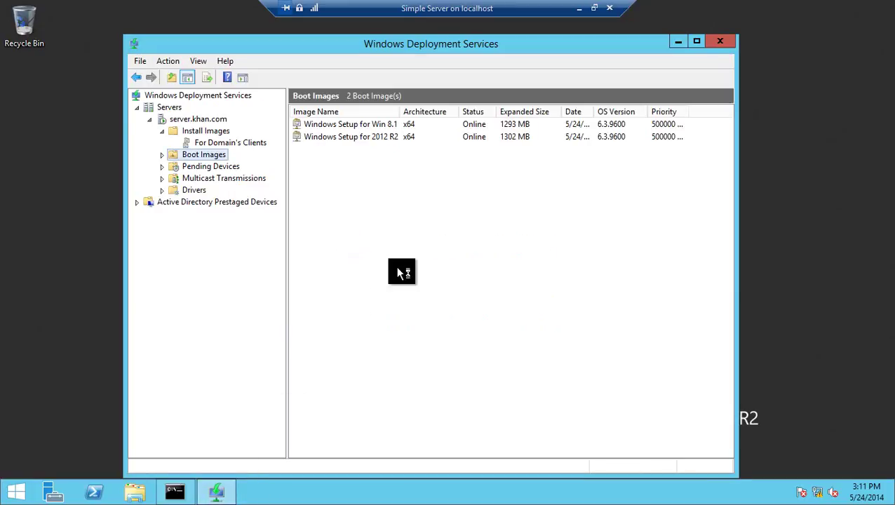
left_click(716, 45)
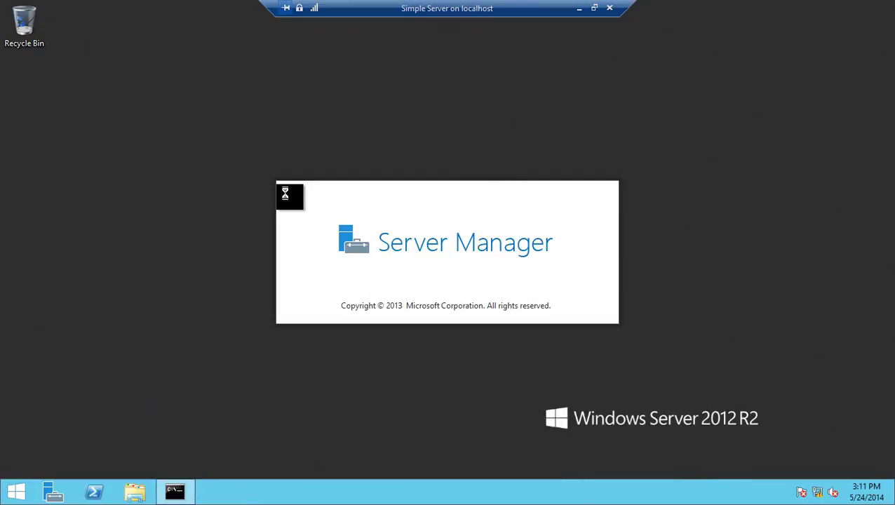
right_click(206, 208)
left_click(231, 242)
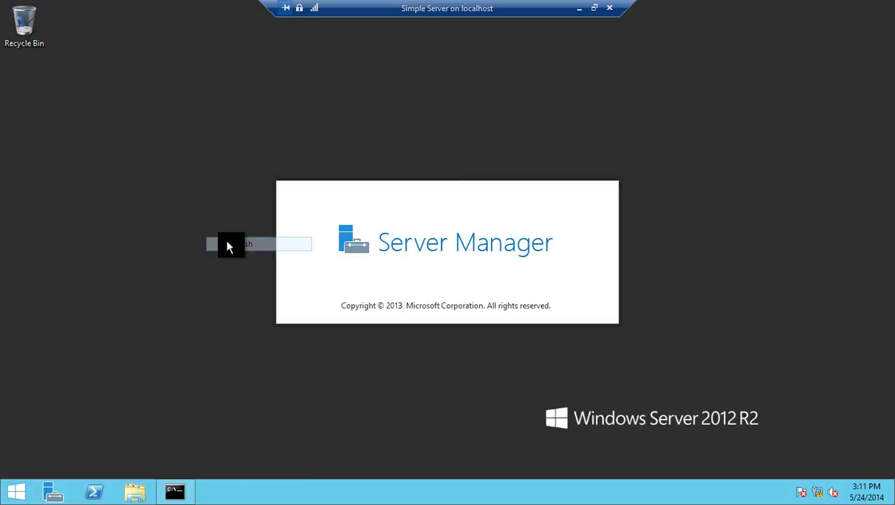
right_click(154, 205)
left_click(181, 238)
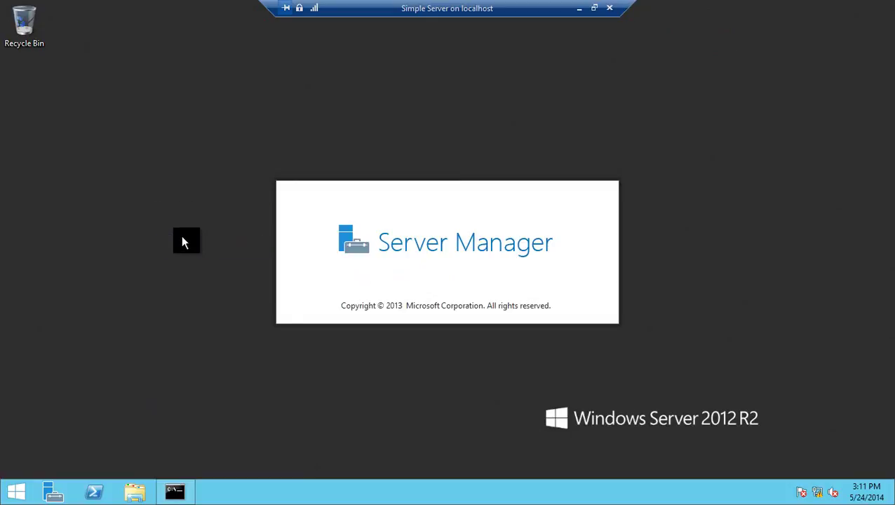
right_click(181, 238)
left_click(207, 274)
right_click(143, 212)
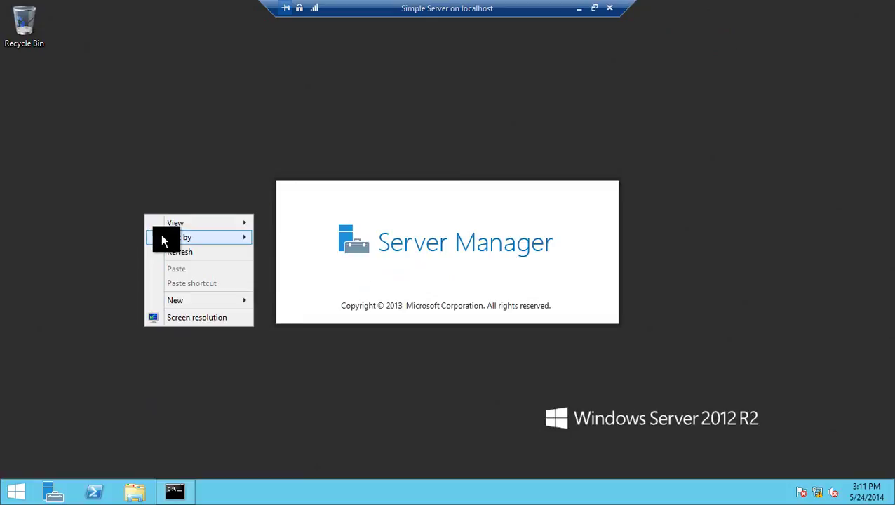
left_click(167, 252)
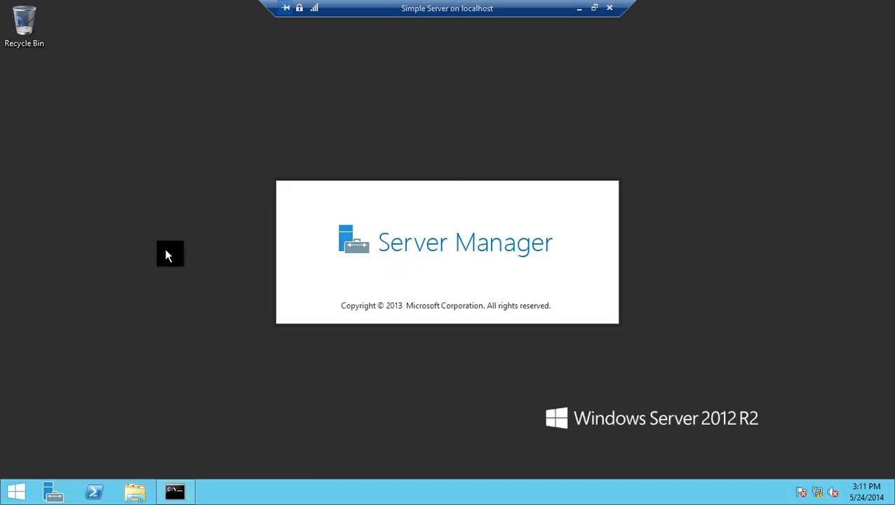
right_click(165, 251)
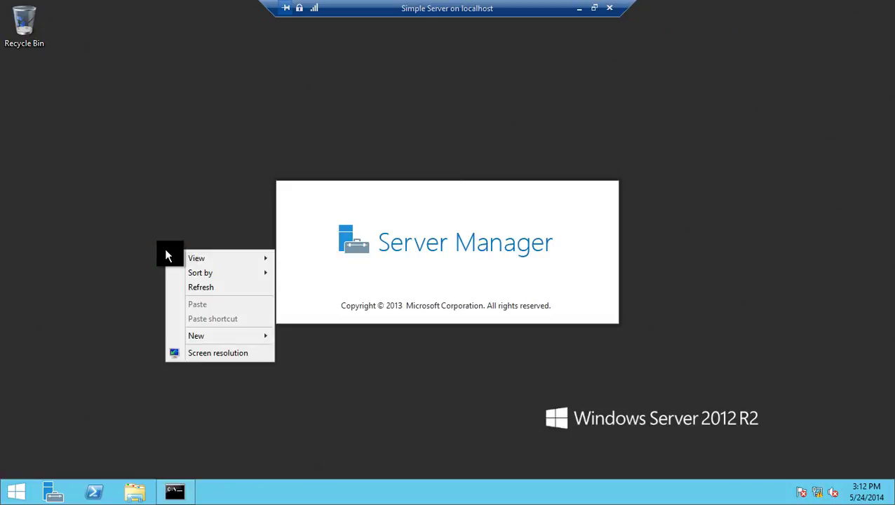
left_click(200, 288)
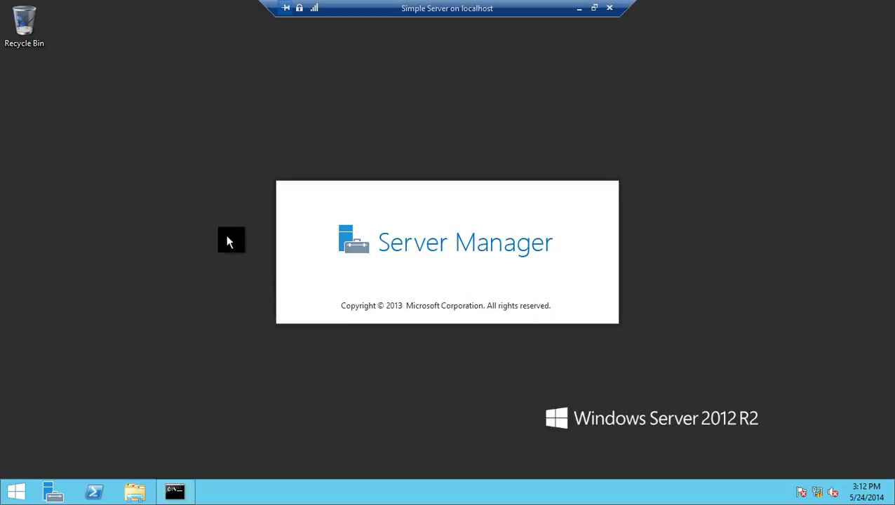
- Open Local Disk (C:) in File Explorer on Simple Server, closing the duplicate windows and maximizing the remaining one
key("super+e")
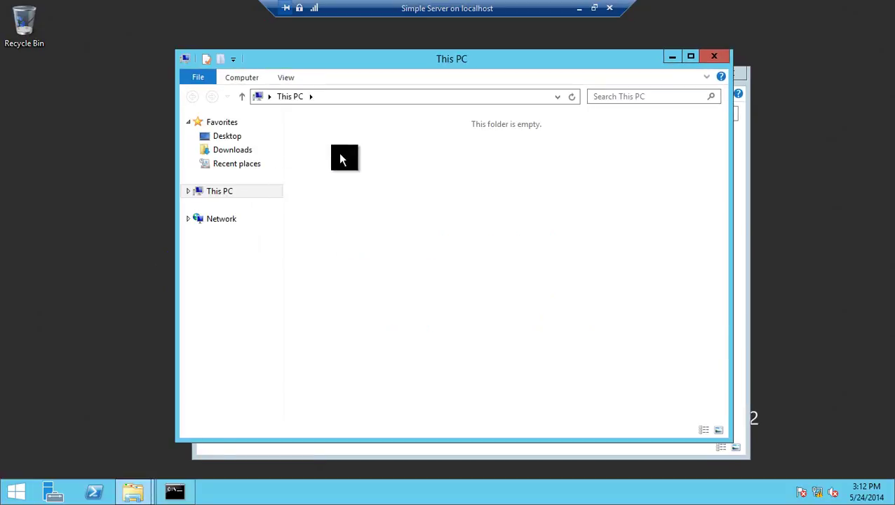
left_click(713, 56)
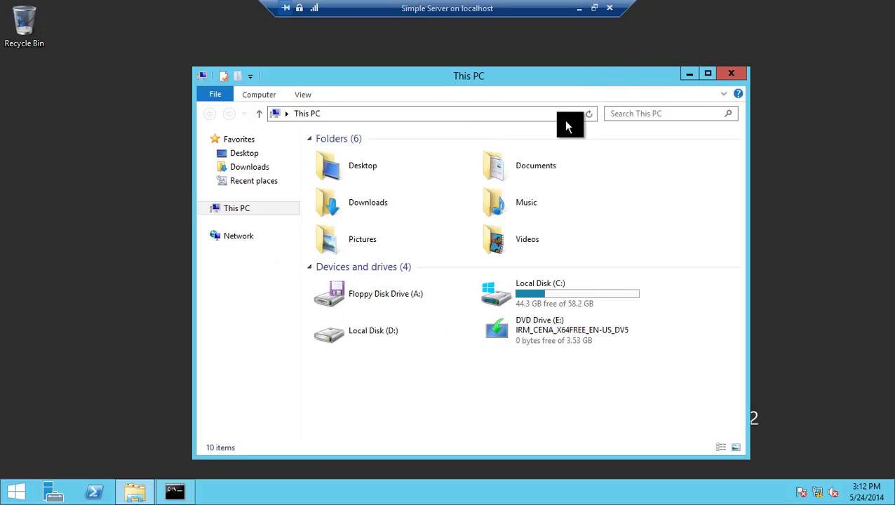
double_click(555, 78)
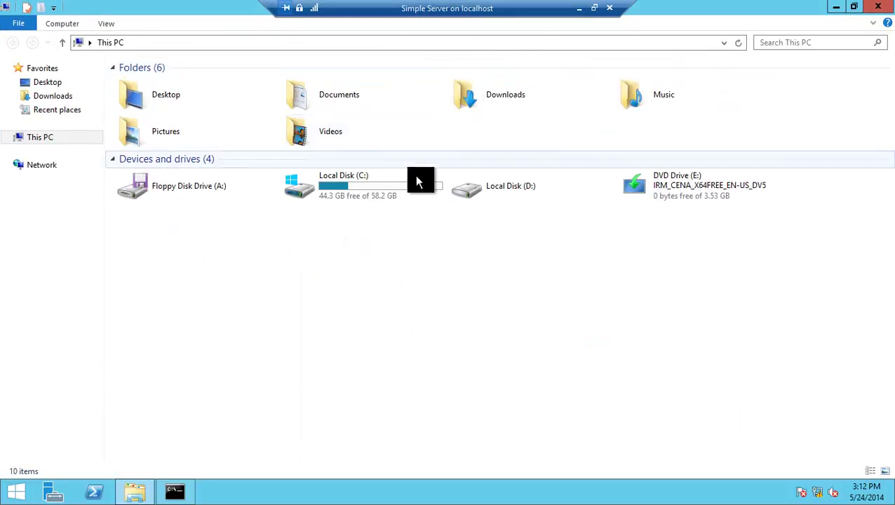
left_click(516, 190)
left_click(410, 191)
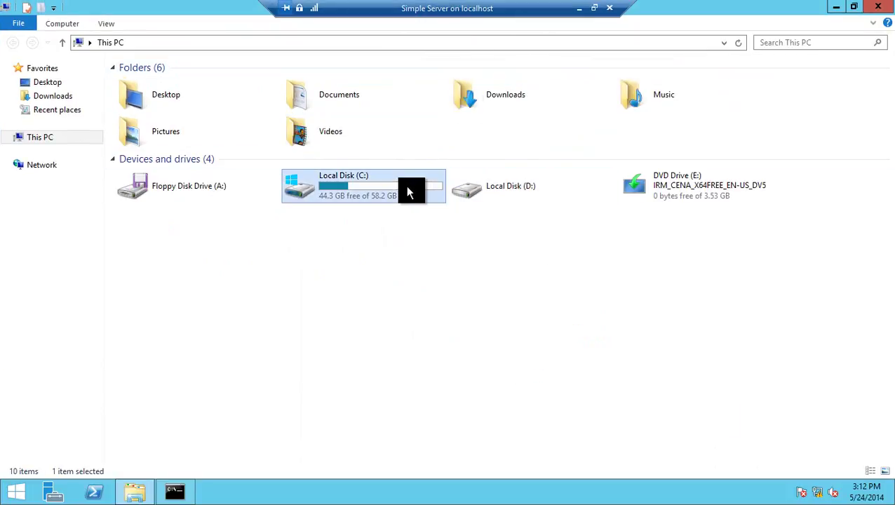
double_click(409, 191)
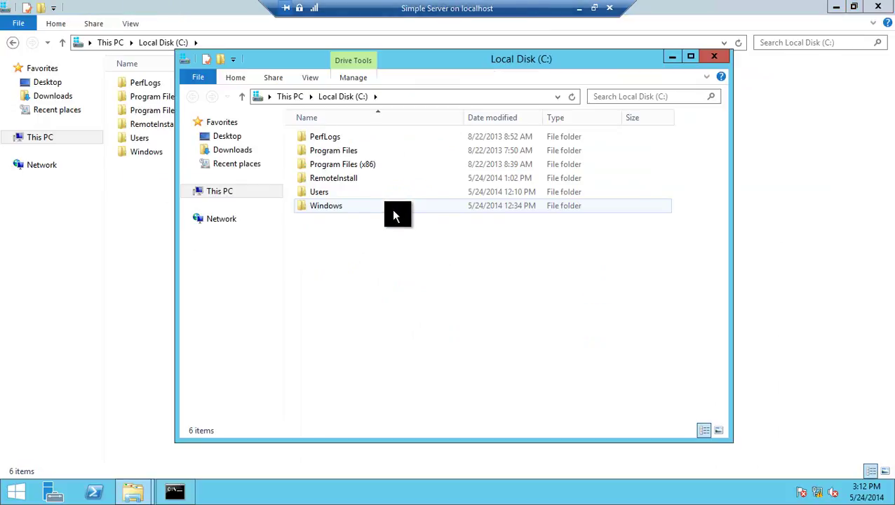
left_click(707, 60)
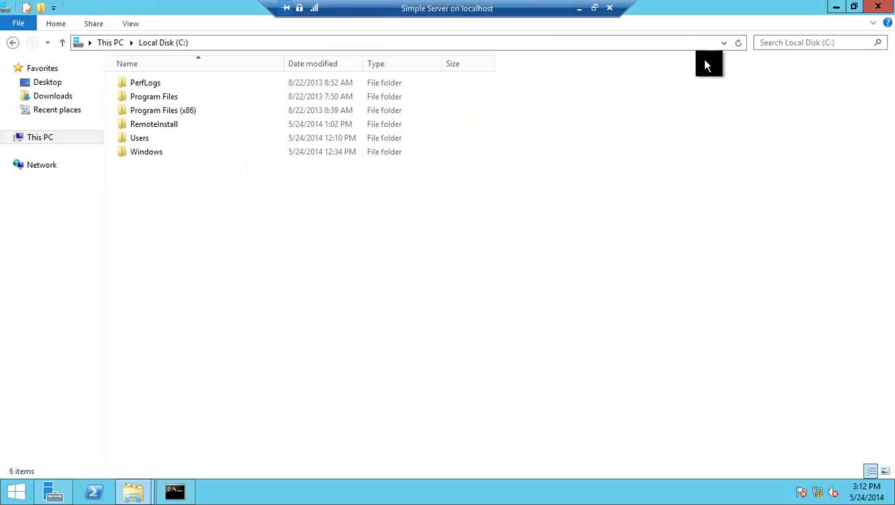
- Check the captured WIM file in RemoteInstall\Images\For Domain's Clients, and minimize File Explorer
double_click(216, 126)
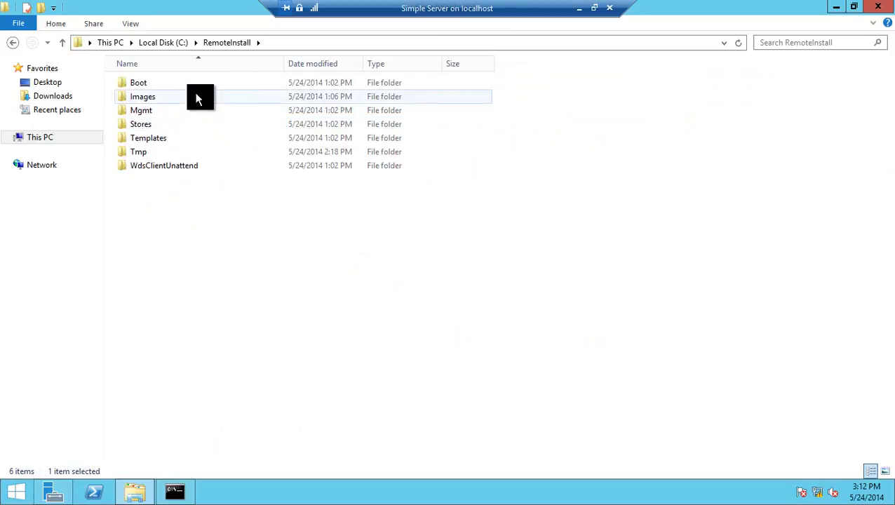
double_click(196, 96)
double_click(195, 83)
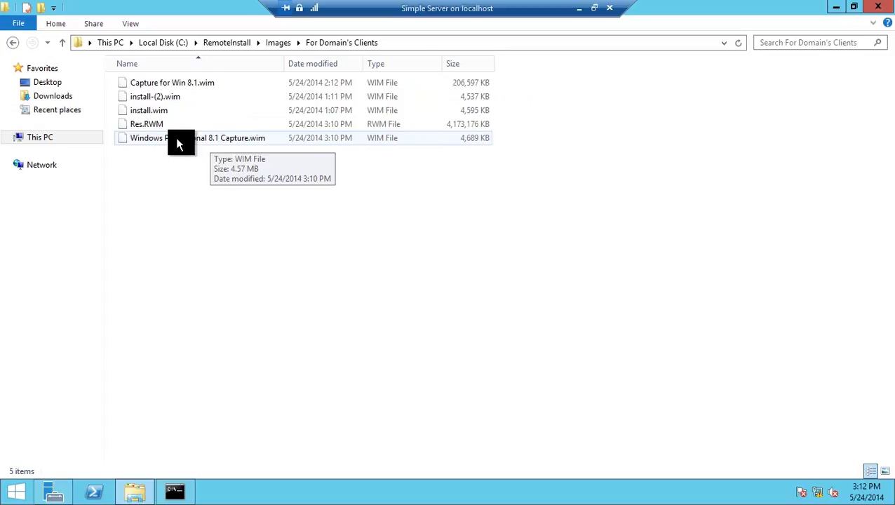
left_click(837, 7)
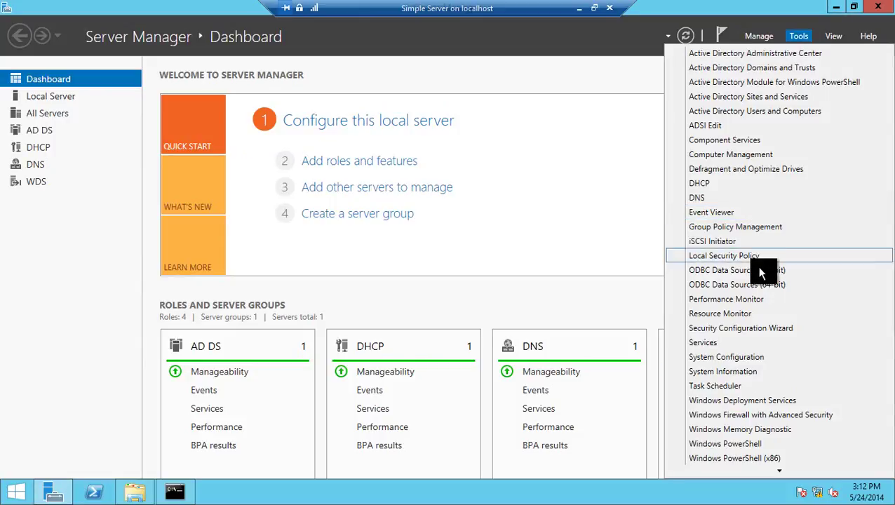
- Open Windows Deployment Services and list the install images in For Domain's Clients, widening the Image Name column
left_click(751, 400)
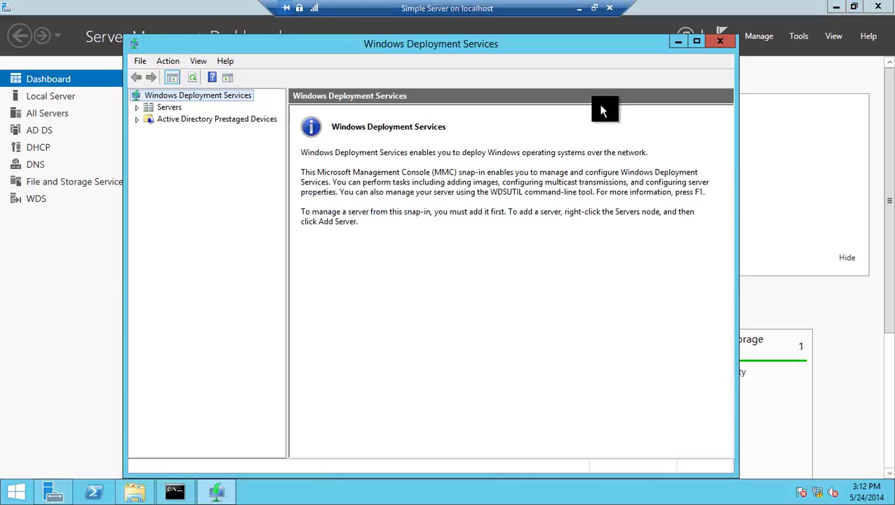
left_click(138, 108)
left_click(149, 120)
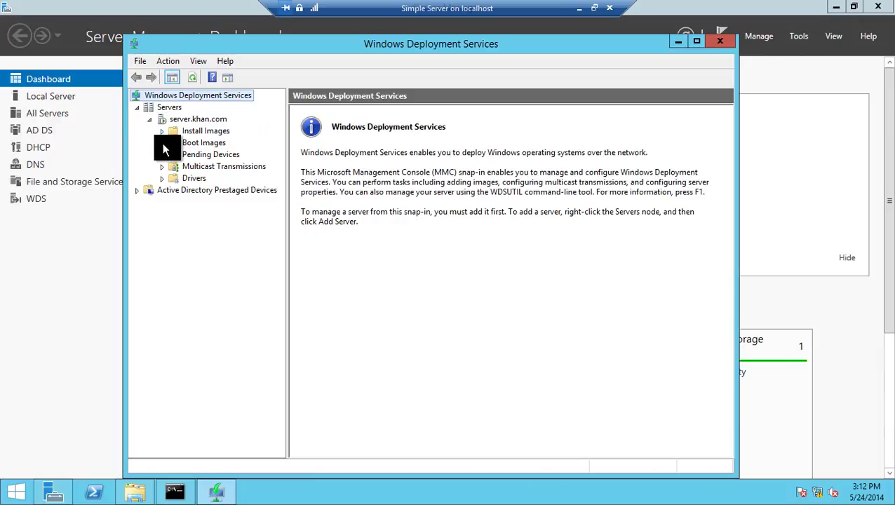
left_click(180, 142)
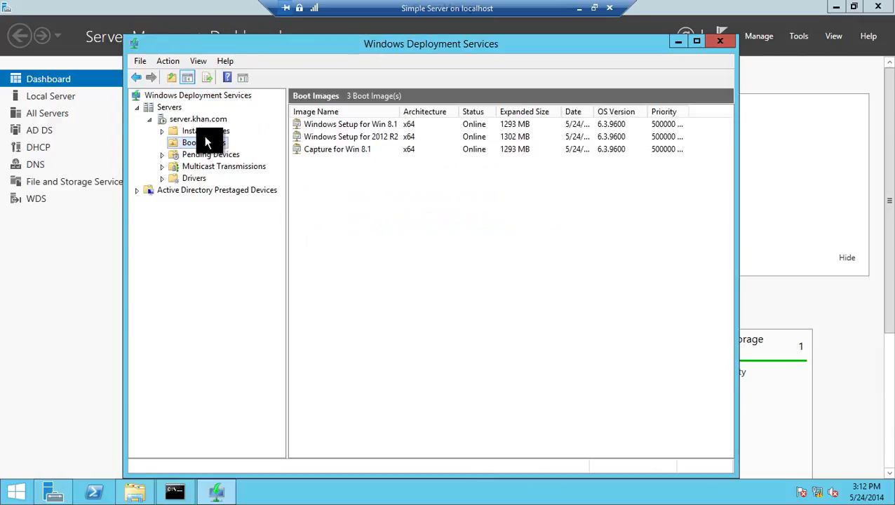
left_click(203, 130)
double_click(306, 124)
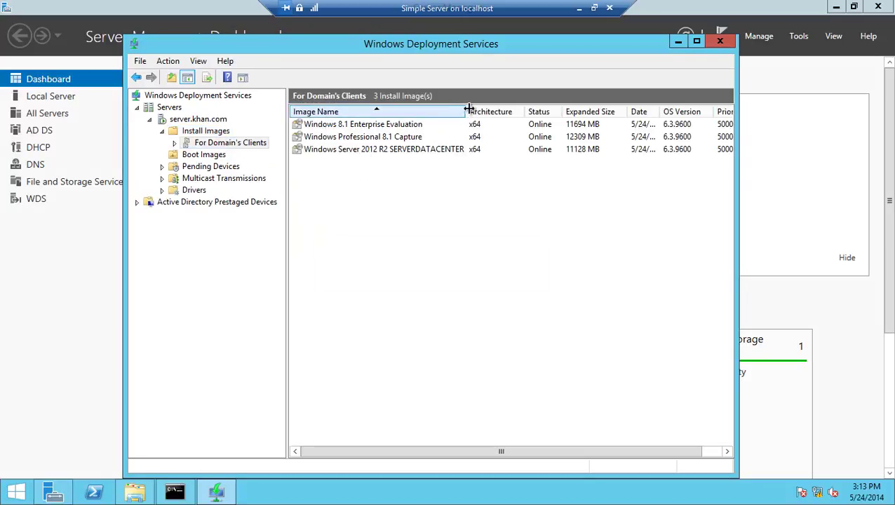
left_click_drag(469, 110, 503, 111)
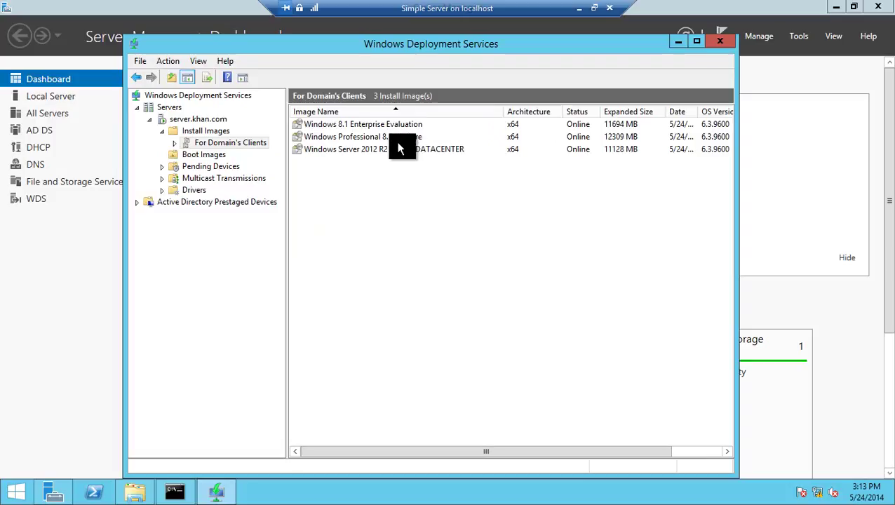
- Compare the Windows Professional 8.1 Capture image with the Windows 8.1 Enterprise Evaluation and Windows Server 2012 R2 install images
left_click(394, 137)
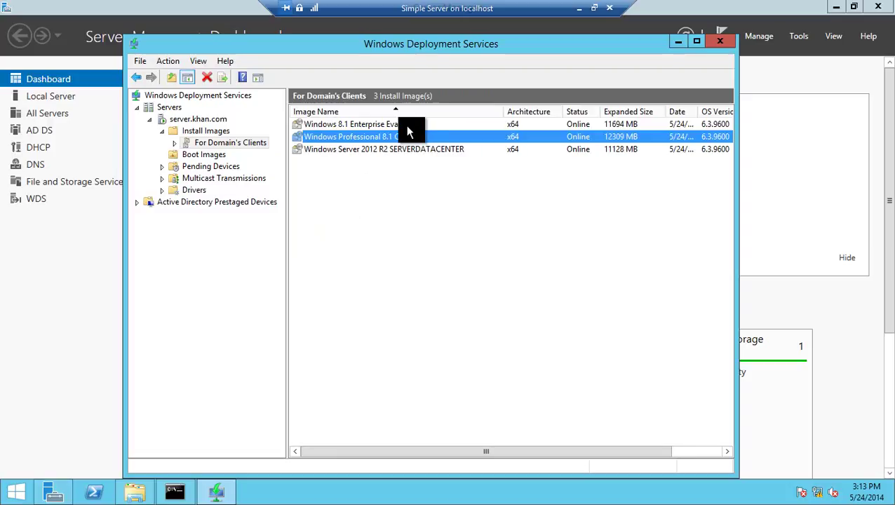
left_click(407, 126)
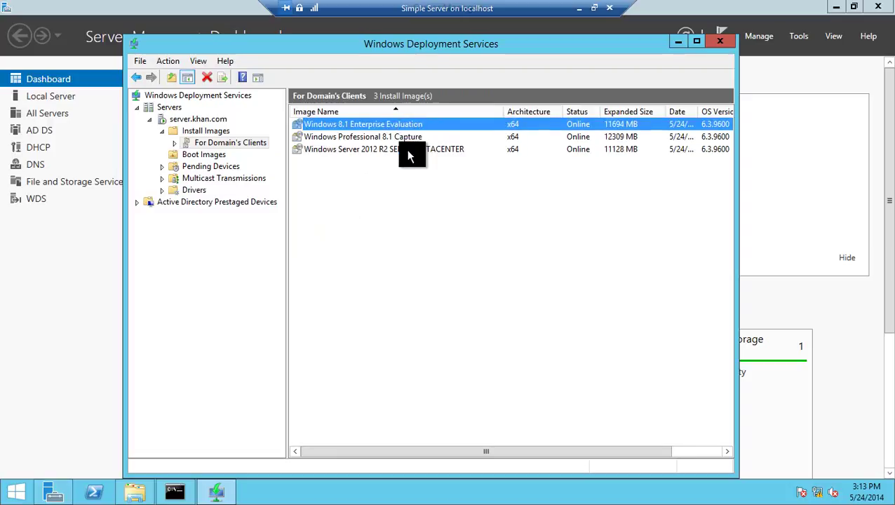
left_click(409, 150)
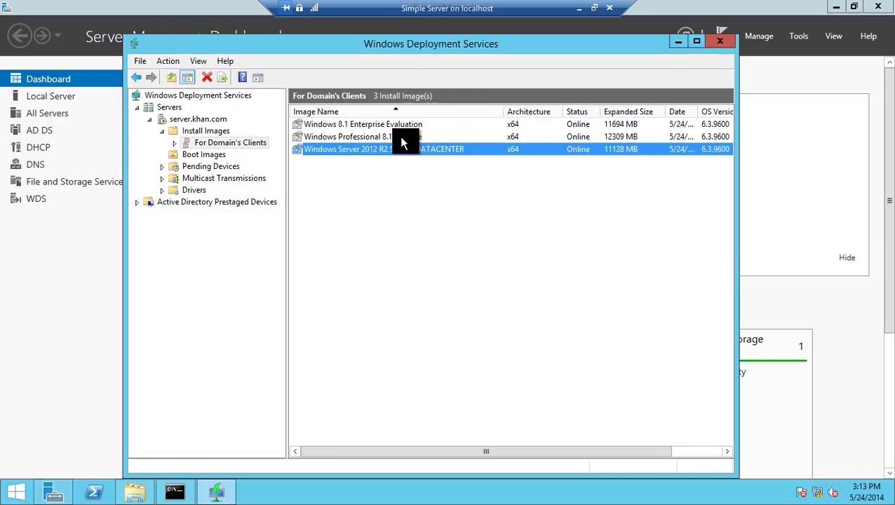
left_click(399, 136)
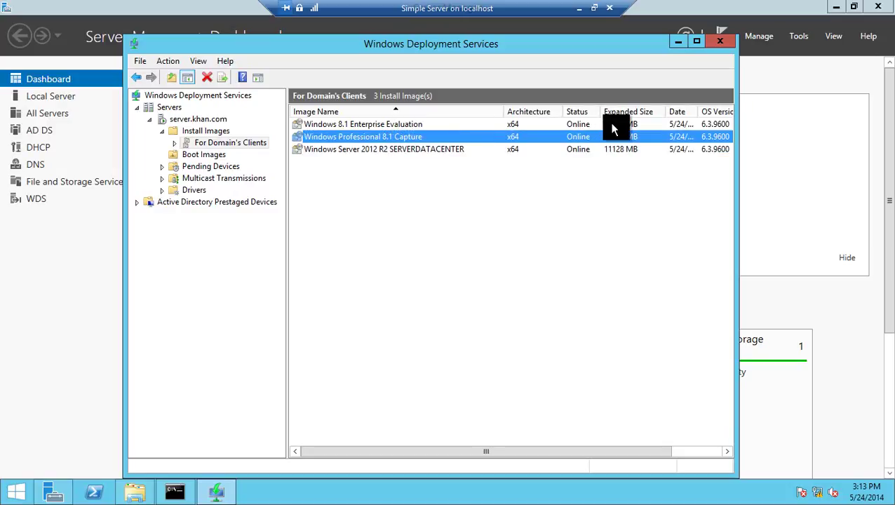
- Minimize Windows Deployment Services and the Simple Server virtual machine, and close the Window 8.1 Professional connection window
left_click(679, 40)
left_click(578, 8)
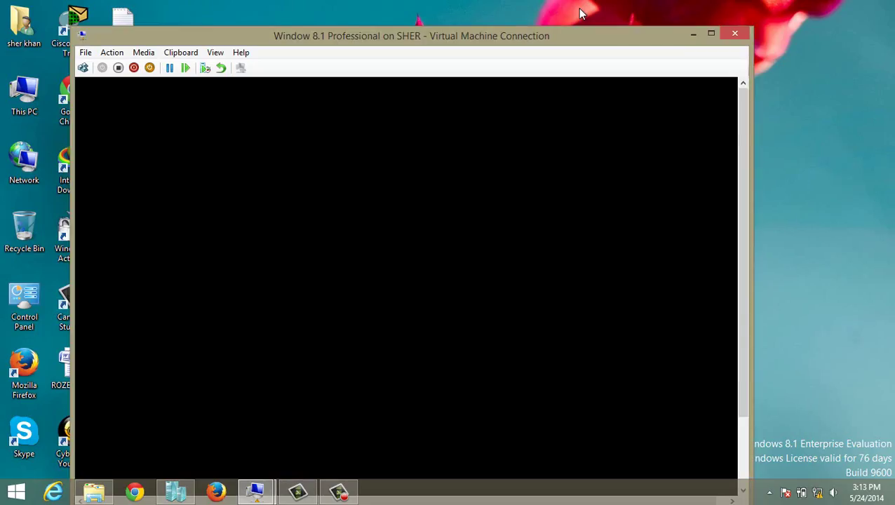
left_click(734, 33)
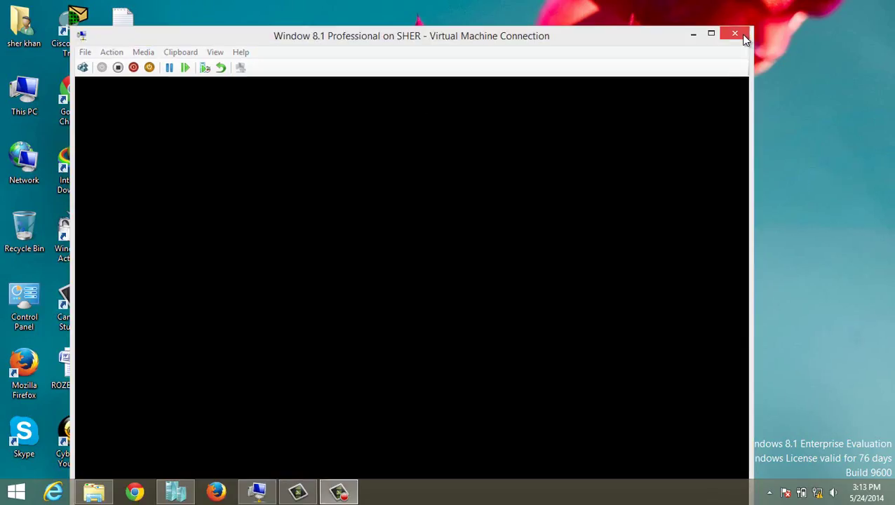
- Switch to Hyper-V Manager, begin creating a new virtual machine on the SHER host, and move the wizard out of the way
left_click(175, 492)
left_click(175, 151)
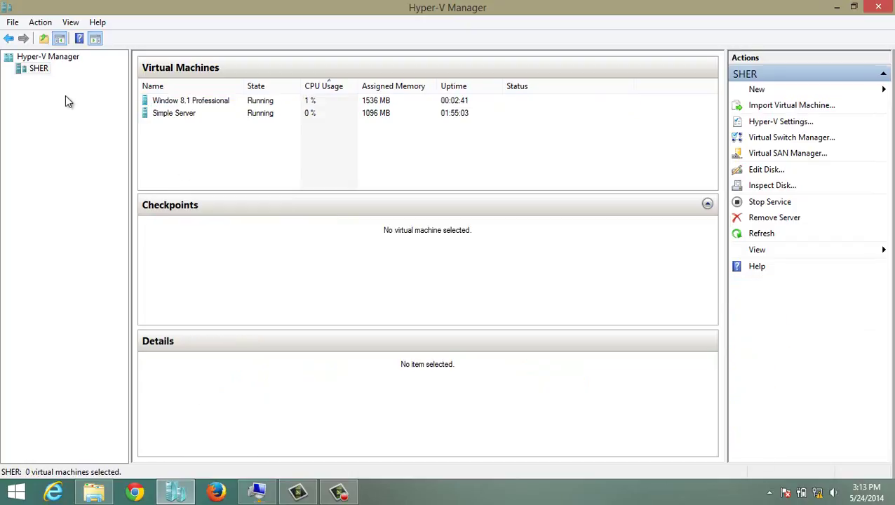
right_click(39, 70)
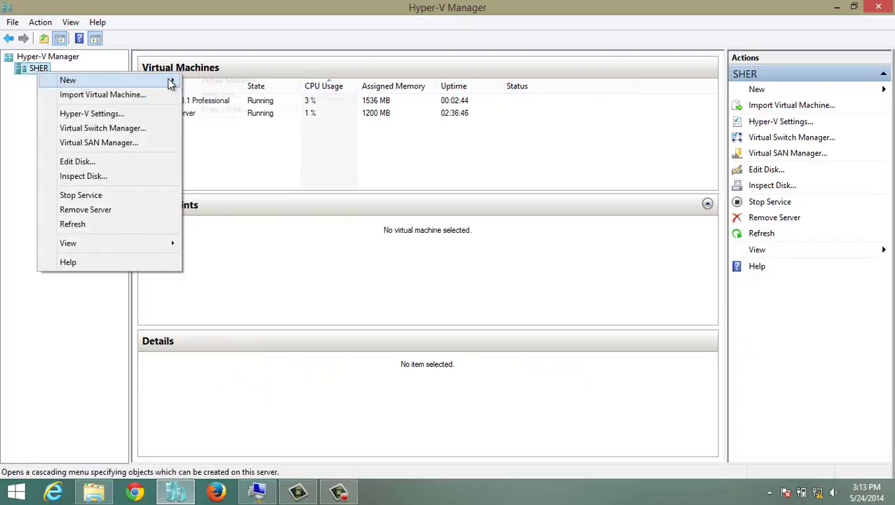
mouse_move(169, 80)
left_click(231, 80)
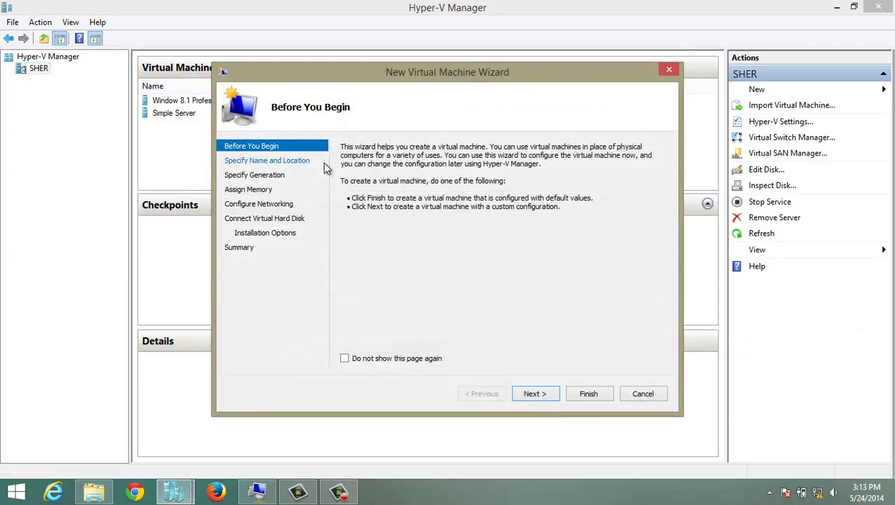
left_click_drag(317, 77, 301, 176)
- Turn off the Window 8.1 Professional virtual machine and keep the Simple Server window minimized
left_click(271, 102)
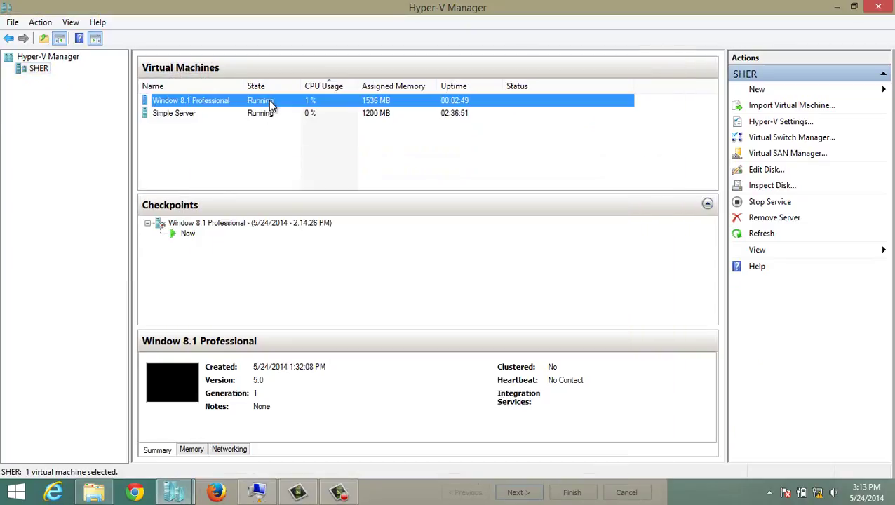
right_click(270, 102)
left_click(300, 148)
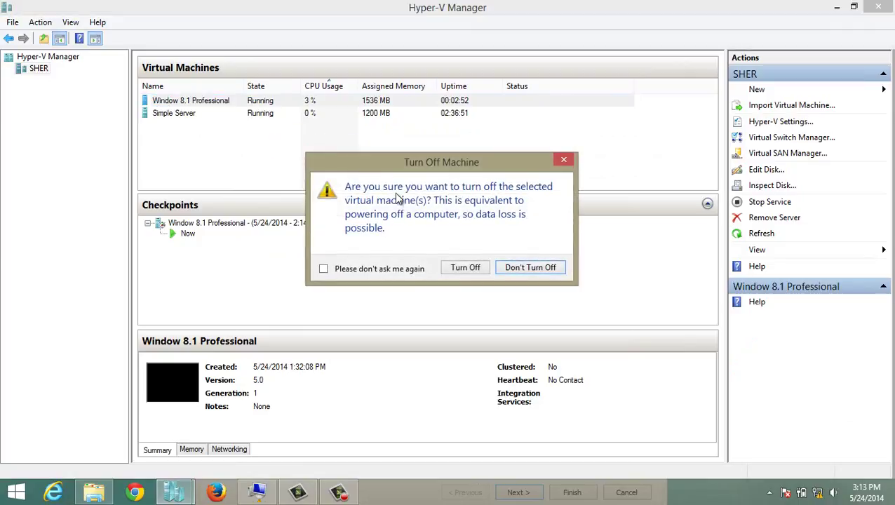
left_click(456, 267)
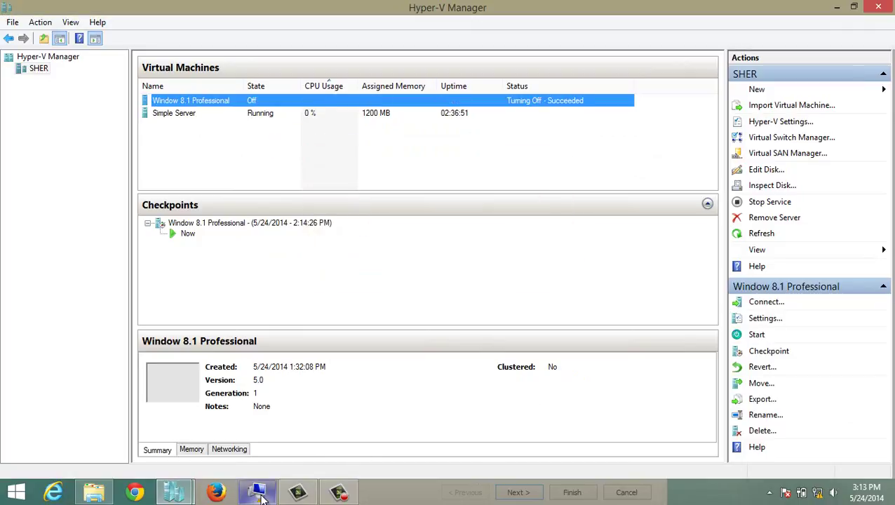
left_click(260, 493)
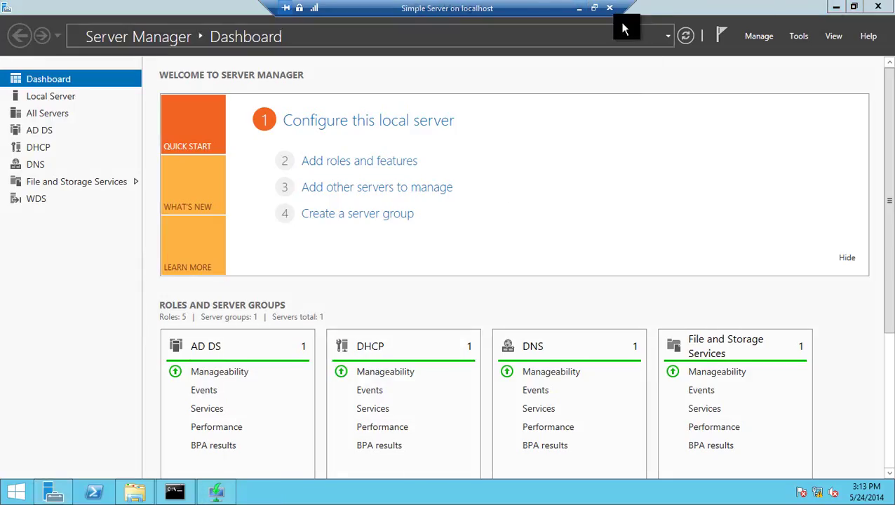
left_click(578, 9)
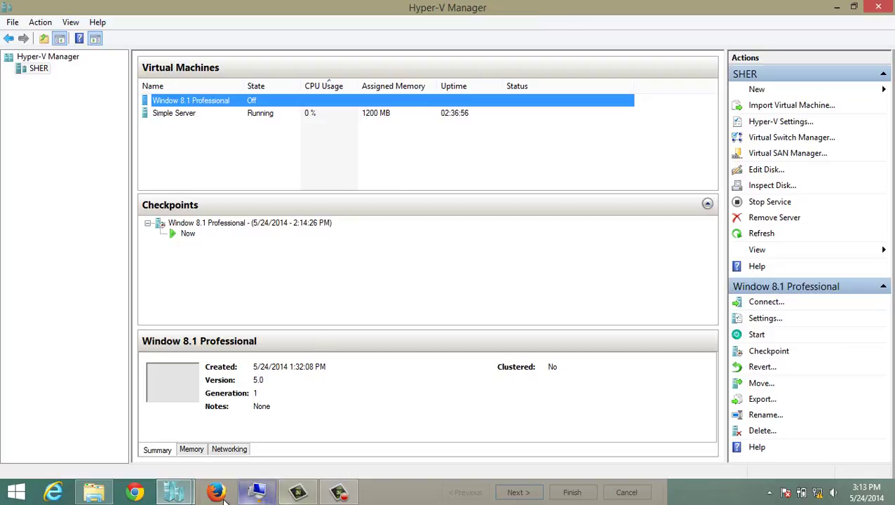
- Return to the New Virtual Machine Wizard, name the machine "new machine", and keep Generation 1
mouse_move(189, 495)
left_click(249, 428)
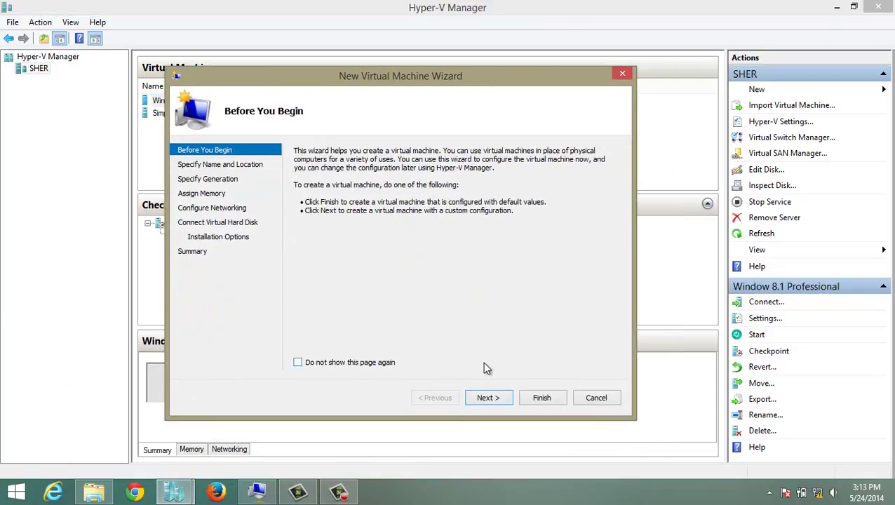
left_click(488, 398)
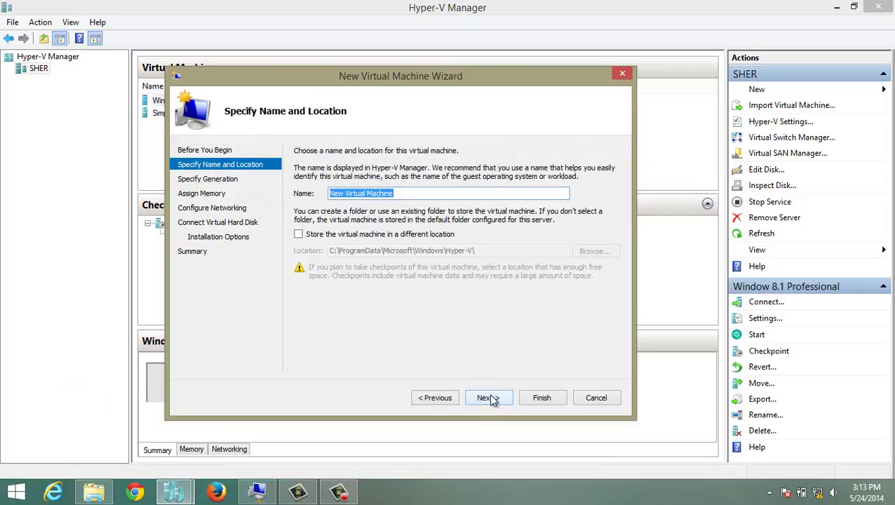
type("n")
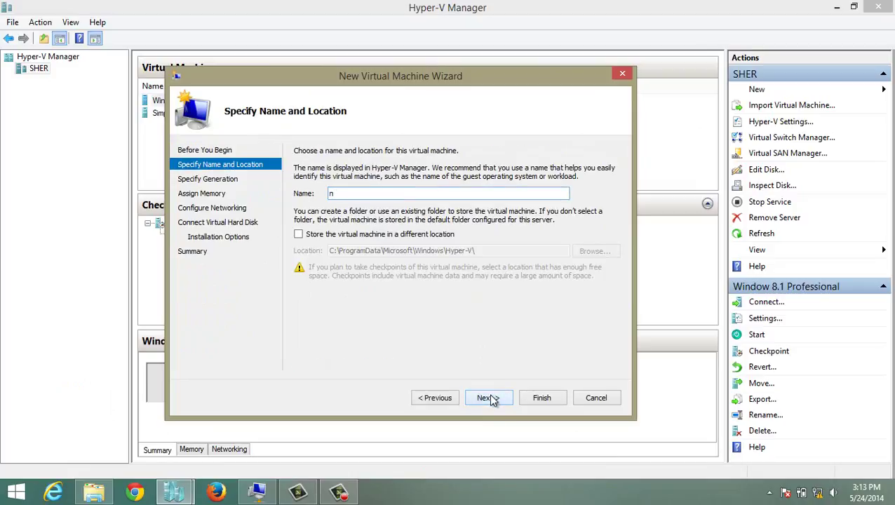
type("ew machine")
left_click(500, 393)
left_click(501, 394)
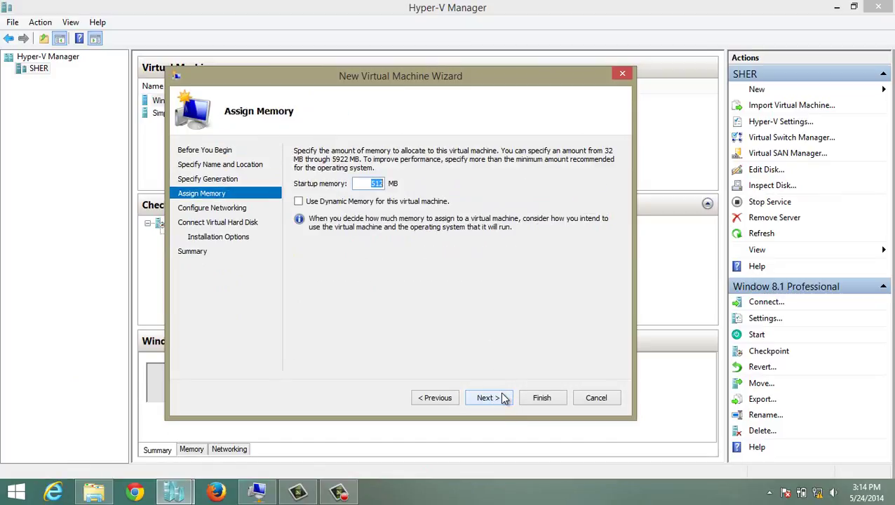
- Enable Dynamic Memory with 512 MB of startup memory and connect the machine's network to Private Sw ( 192.168.1.0)
left_click(428, 201)
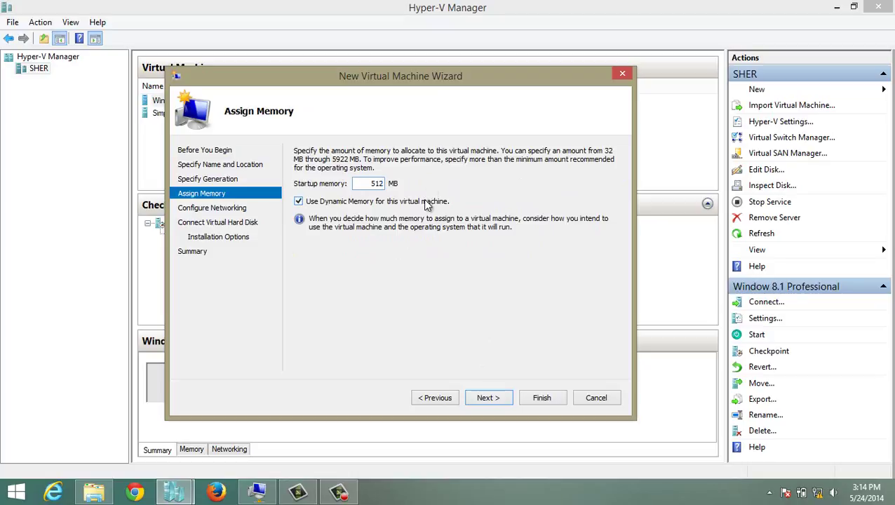
left_click(491, 401)
left_click(498, 176)
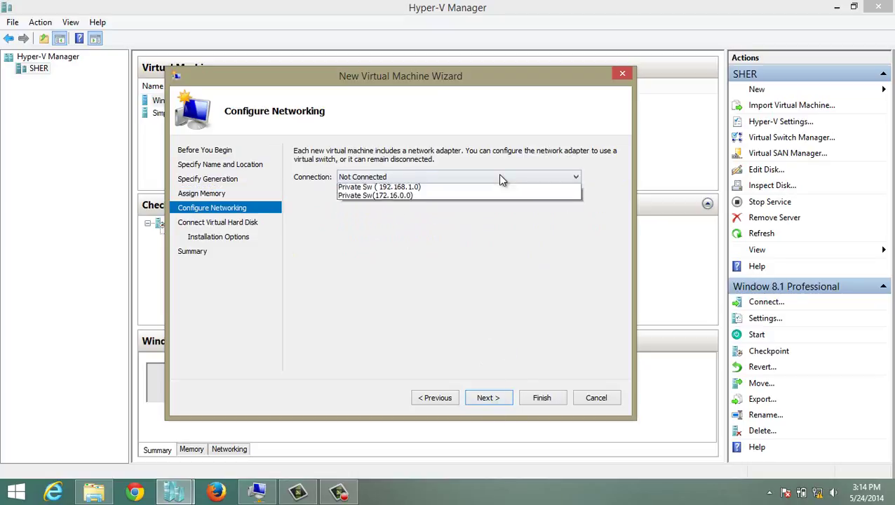
left_click(486, 214)
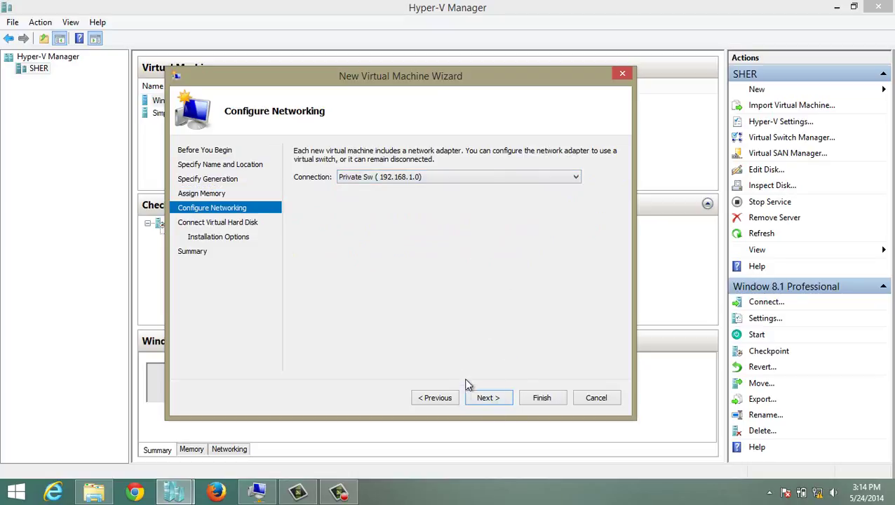
left_click(485, 397)
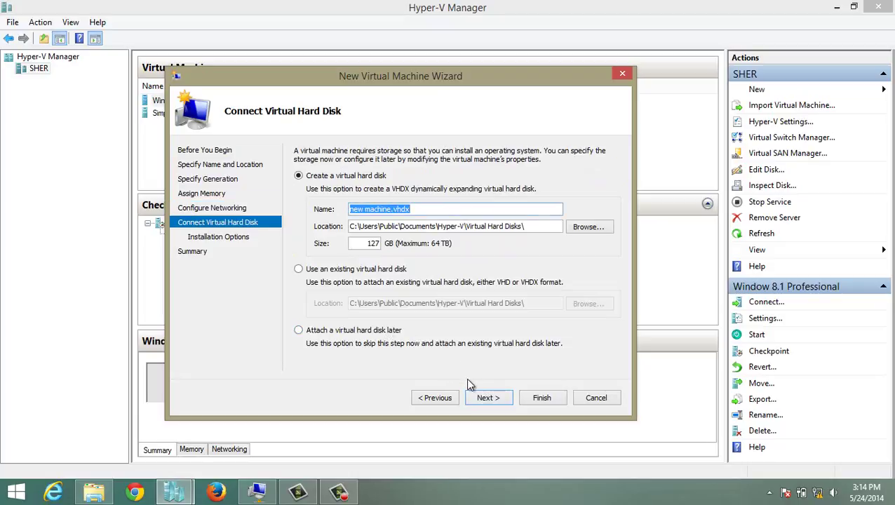
- Keep the default new virtual hard disk, choose installation from a network-based installation server, and finish creating the machine
left_click(482, 398)
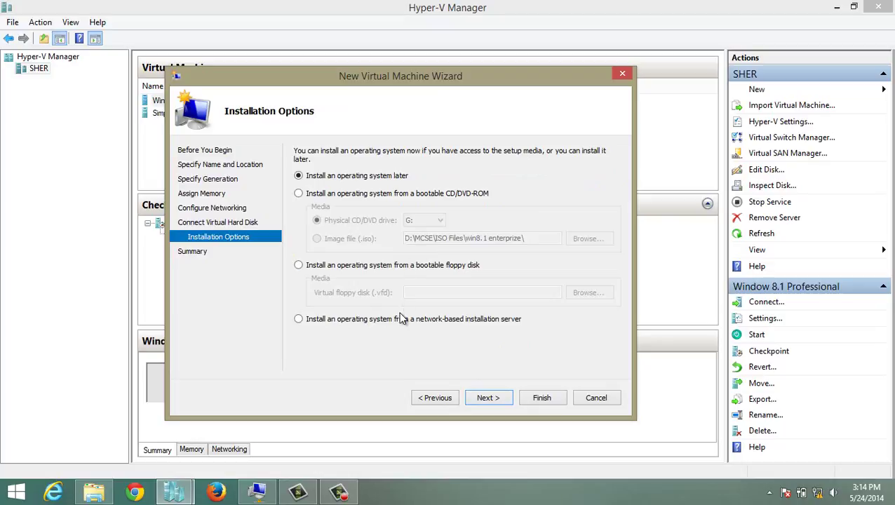
left_click(309, 324)
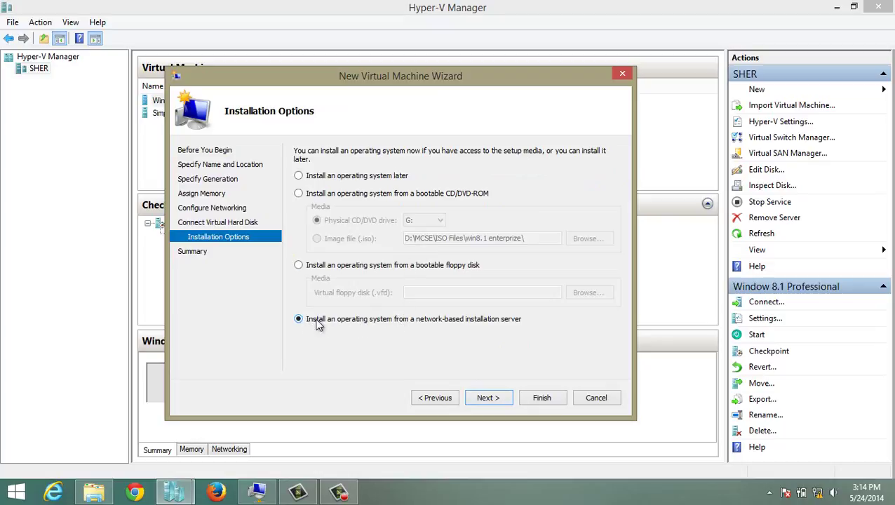
left_click(489, 399)
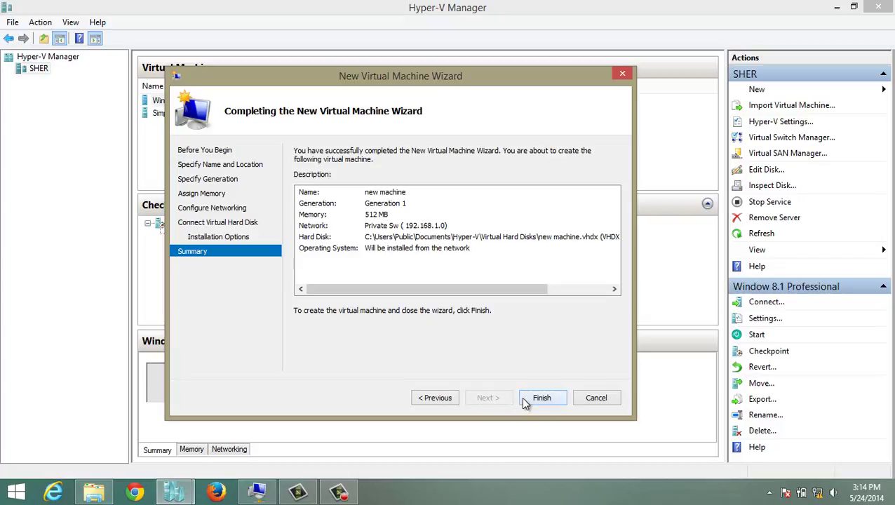
left_click(522, 398)
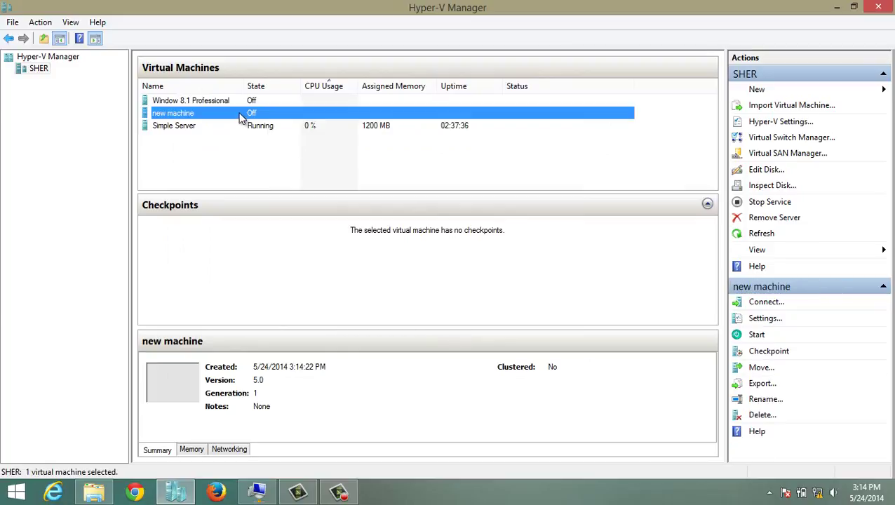
- Check the BIOS startup order and the Legacy Network Adapter in the settings of new machine, and close the settings
right_click(239, 116)
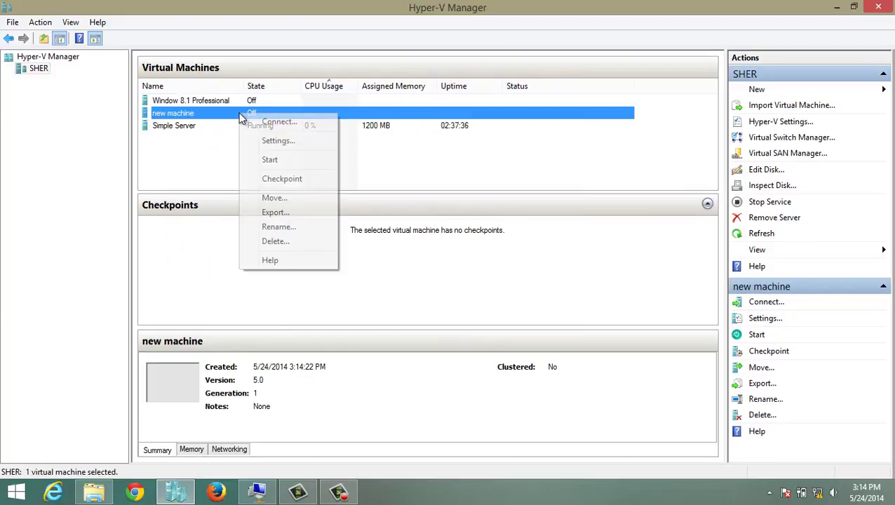
left_click(261, 139)
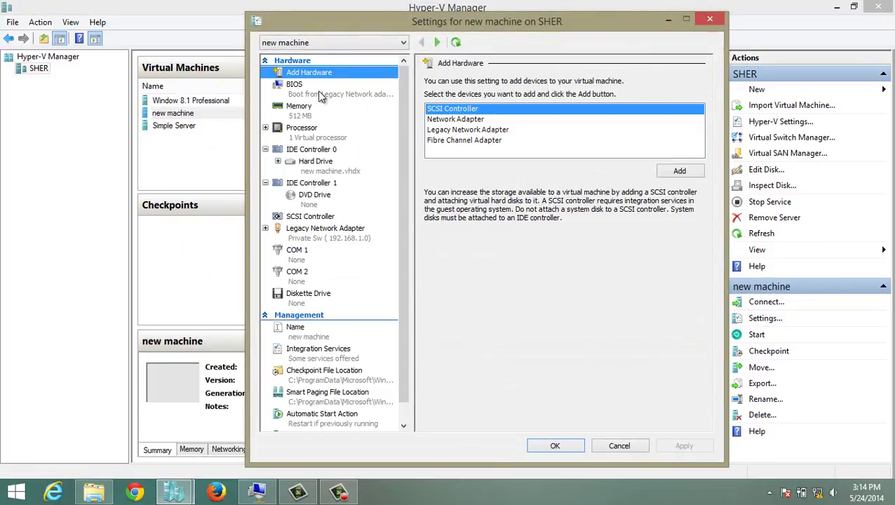
left_click(321, 96)
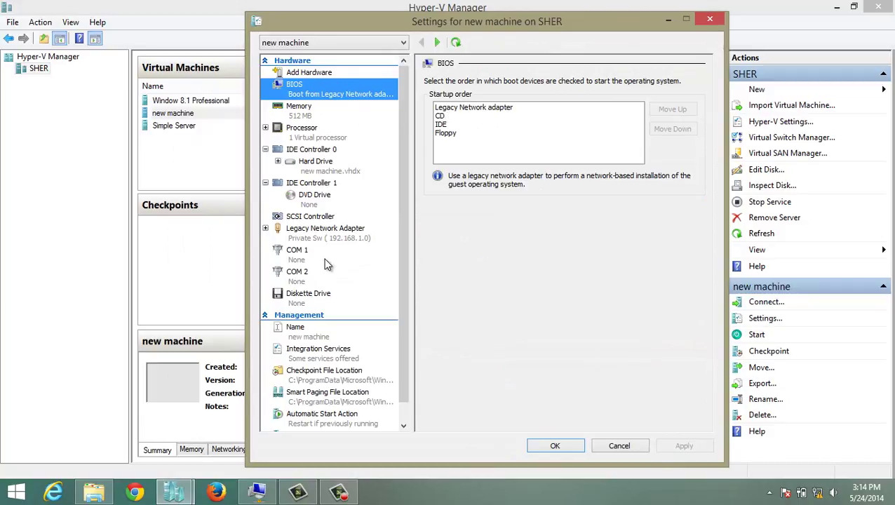
left_click(324, 232)
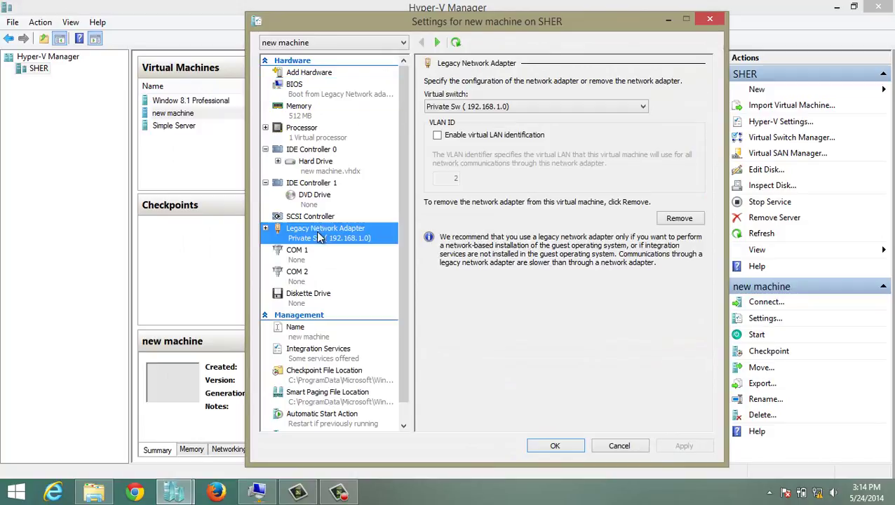
left_click(554, 446)
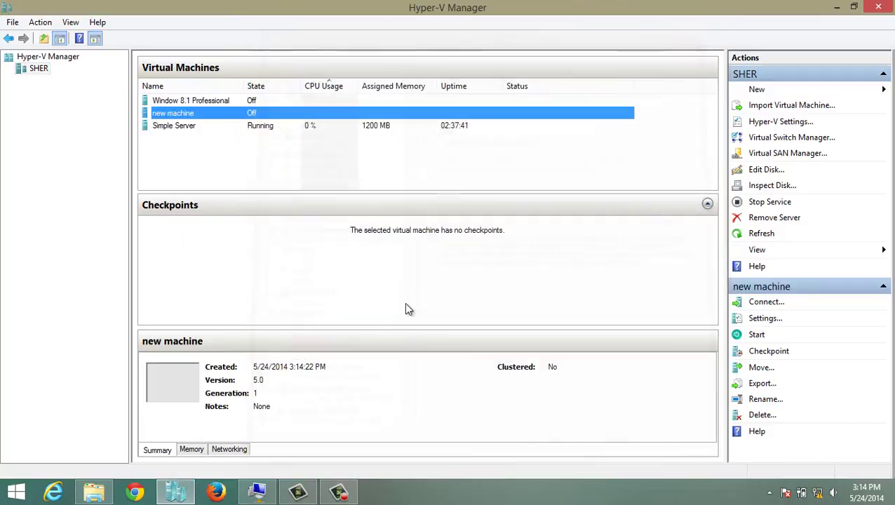
- Connect to new machine, start it for a network boot, and show its console in full screen mode
right_click(246, 114)
left_click(275, 122)
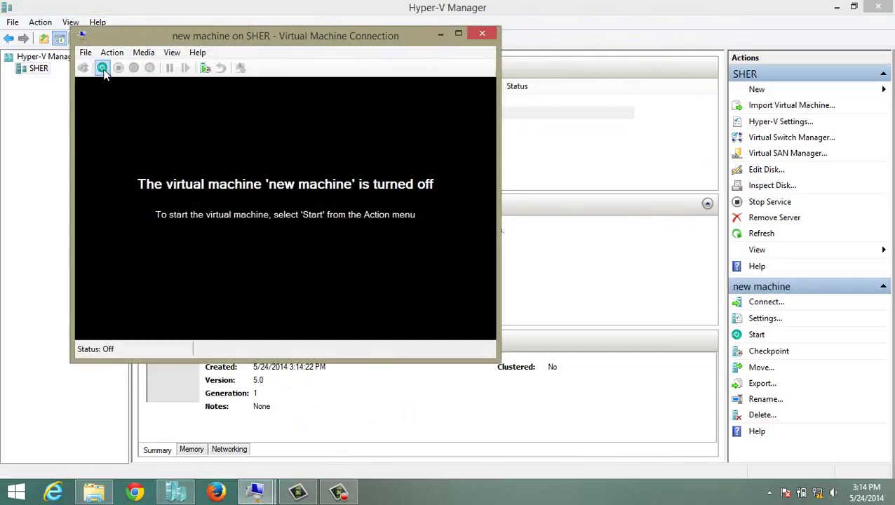
left_click(102, 67)
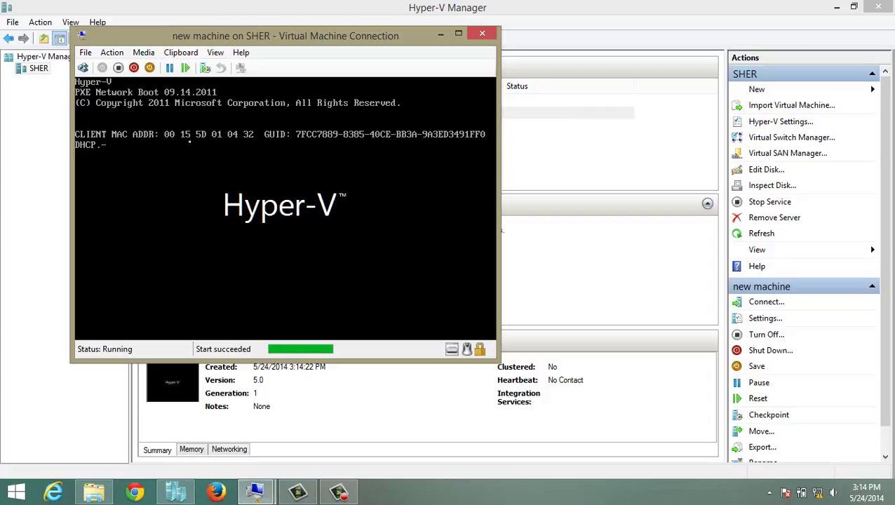
left_click(214, 52)
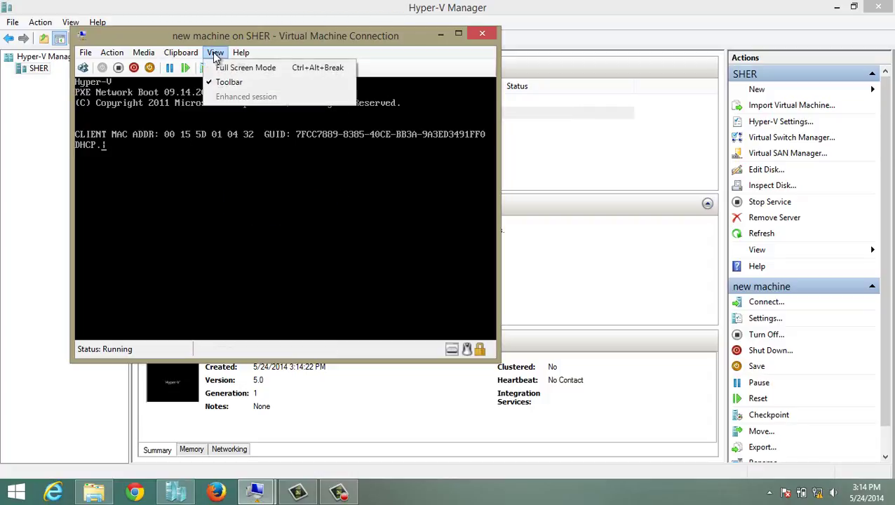
left_click(233, 66)
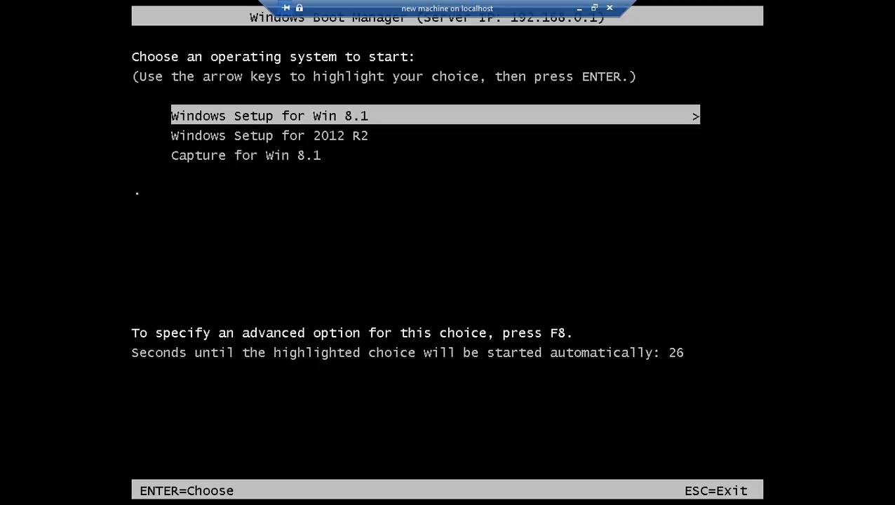
- Look through the boot entries down to Capture for Win 8.1 and return the highlight to Windows Setup for Win 8.1
key("Down")
key("Down")
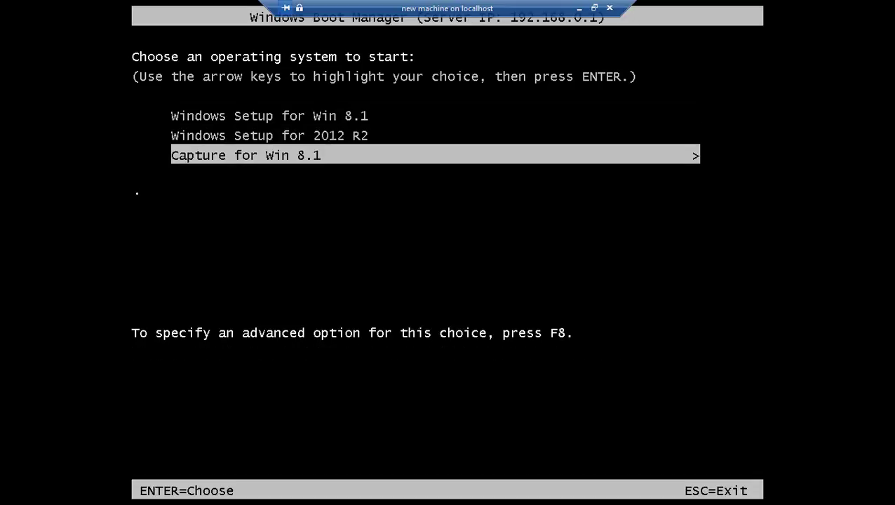
key("Up")
key("Up")
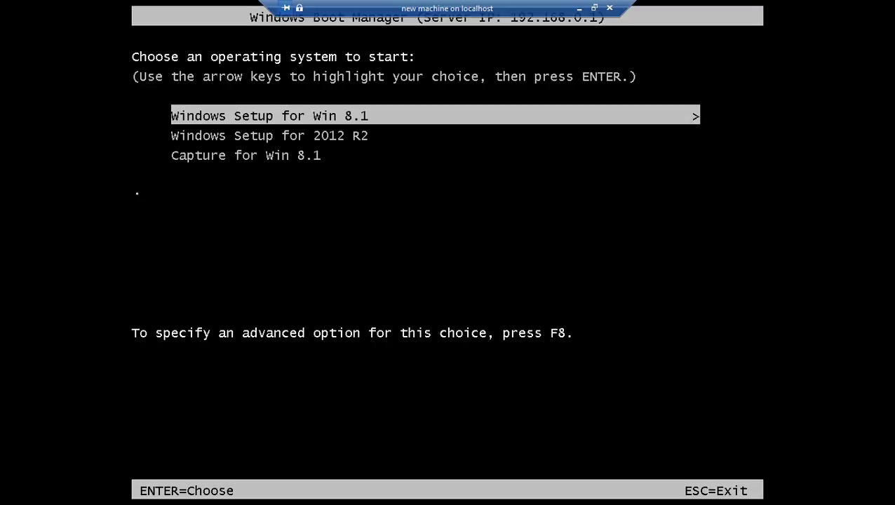
- Minimize new machine, switch to the Simple Server virtual machine, and bring up Windows Deployment Services to review its install images
left_click(578, 8)
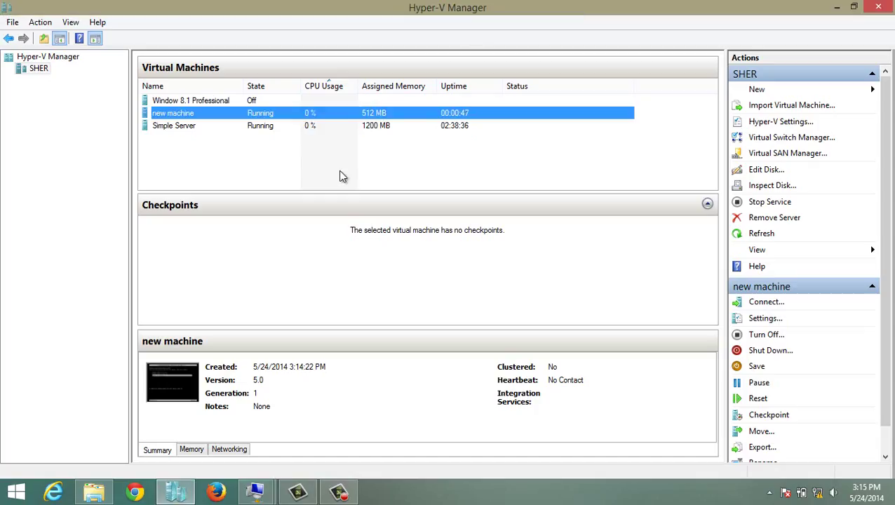
left_click(255, 491)
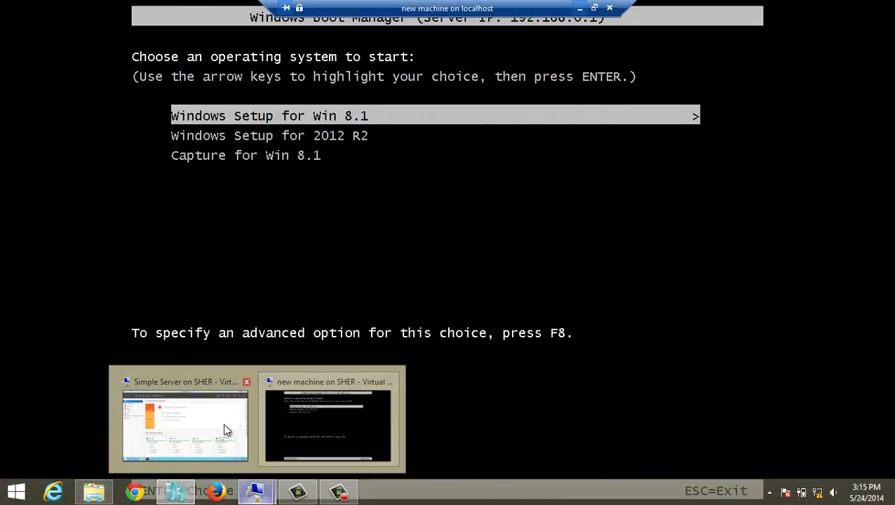
left_click(224, 423)
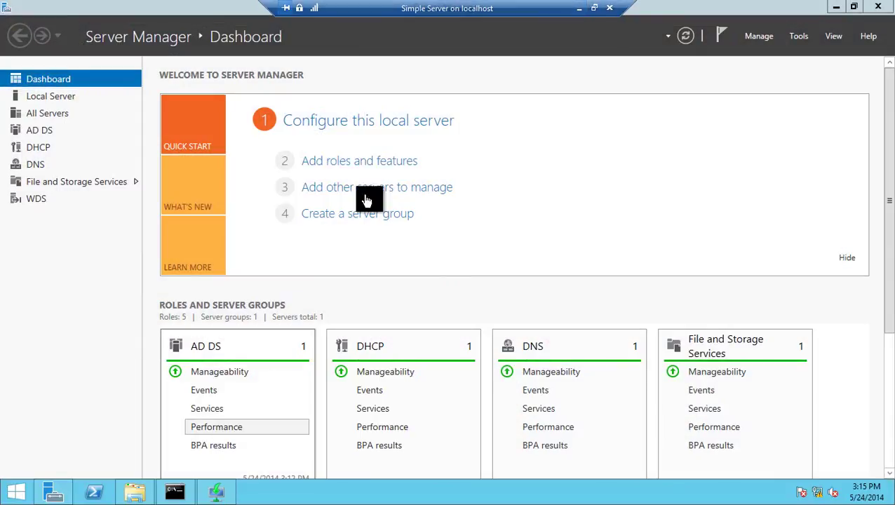
left_click(218, 492)
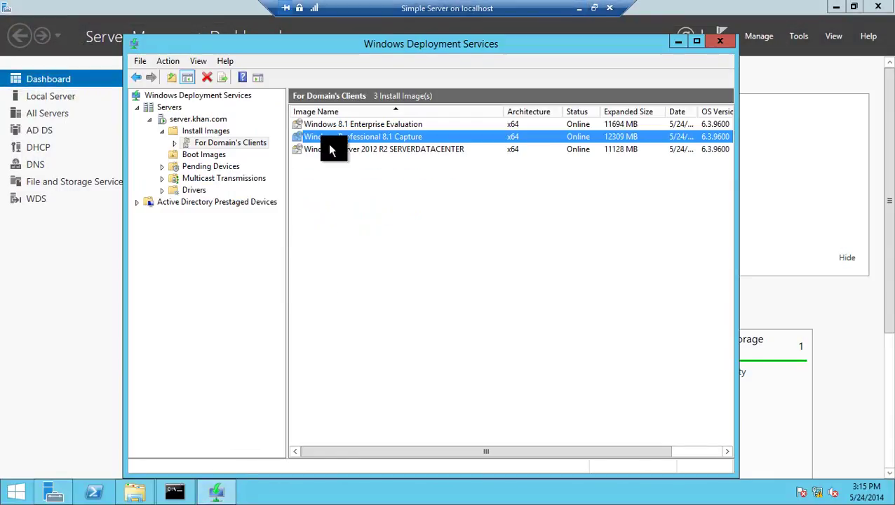
- Start adding a new boot image under Boot Images and browse for its Windows image file
left_click(210, 155)
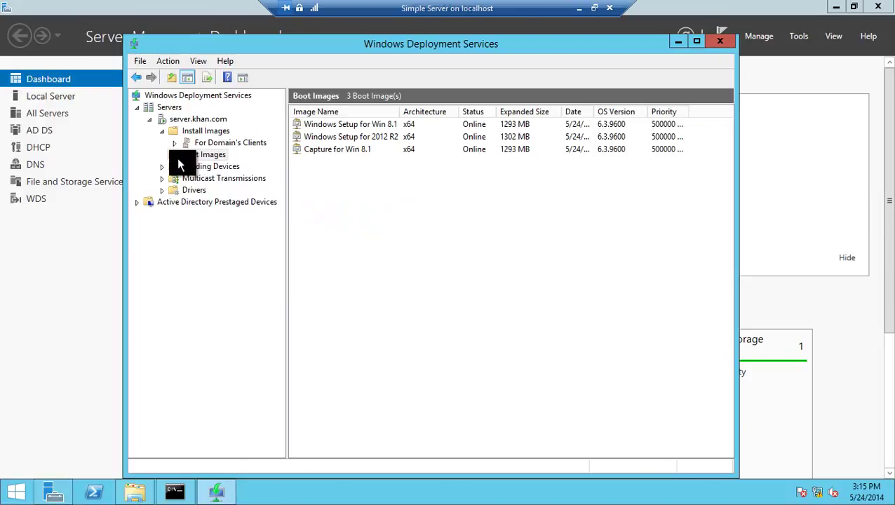
right_click(188, 160)
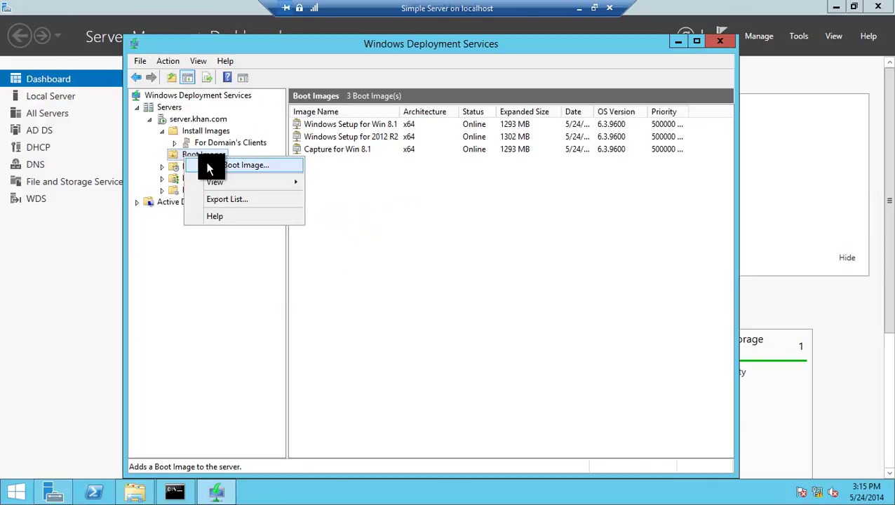
left_click(208, 168)
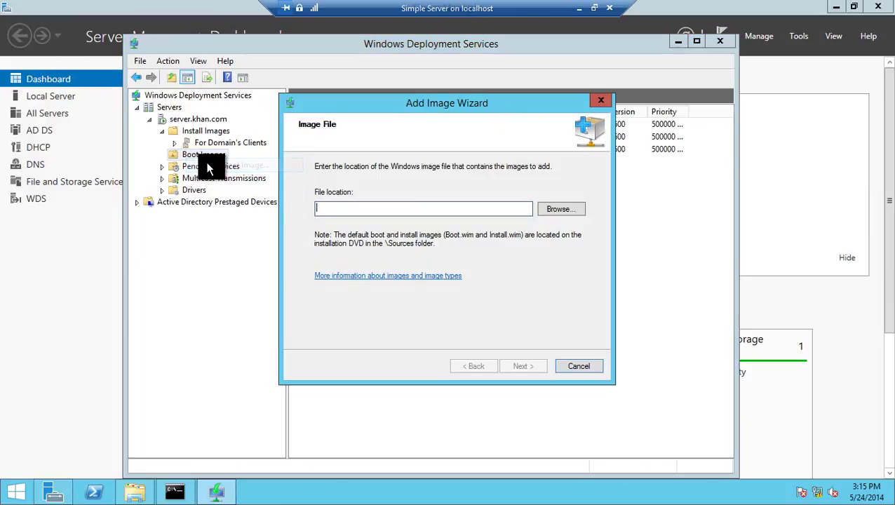
left_click(558, 212)
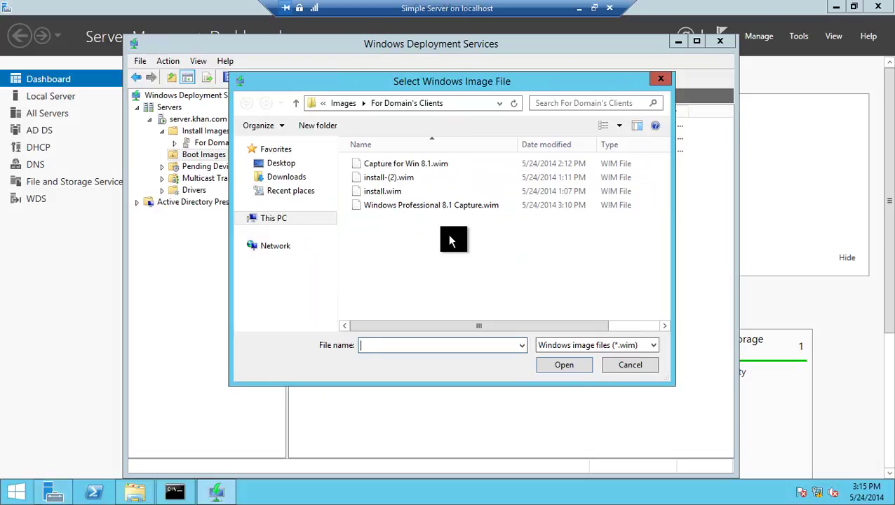
- Try to add Windows Professional 8.1 Capture.wim from RemoteInstall\Images\For Domain's Clients as the boot image
key("alt+Up")
key("alt+Up")
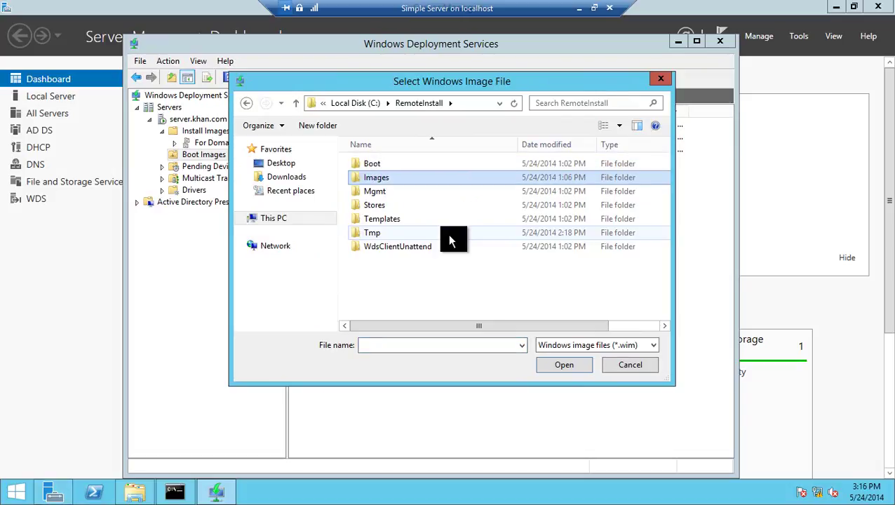
key("alt+Up")
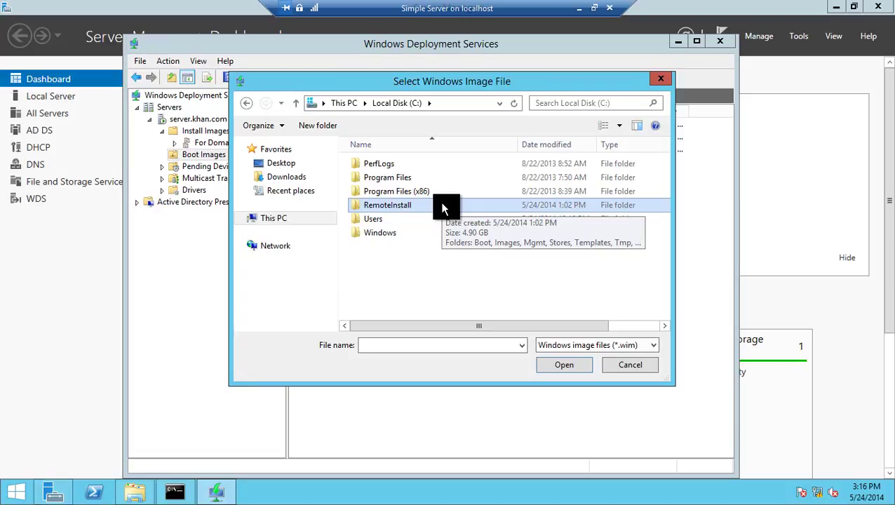
double_click(442, 205)
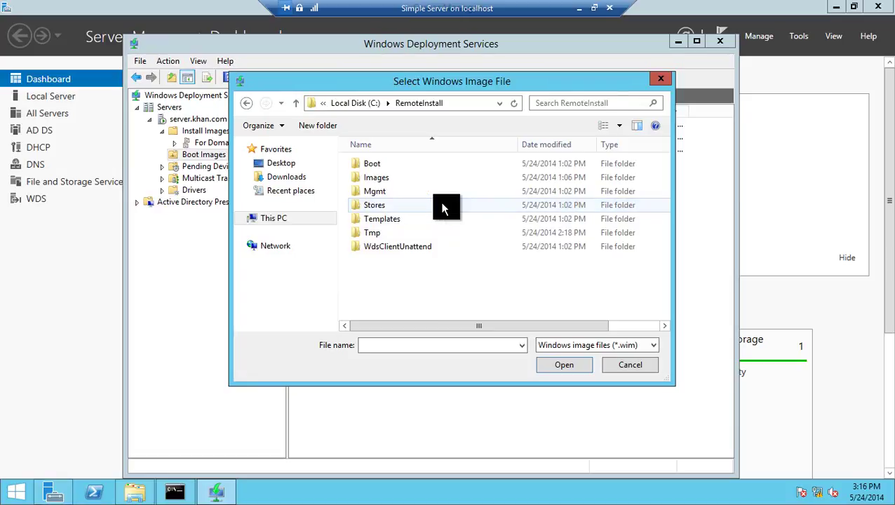
double_click(403, 178)
double_click(401, 166)
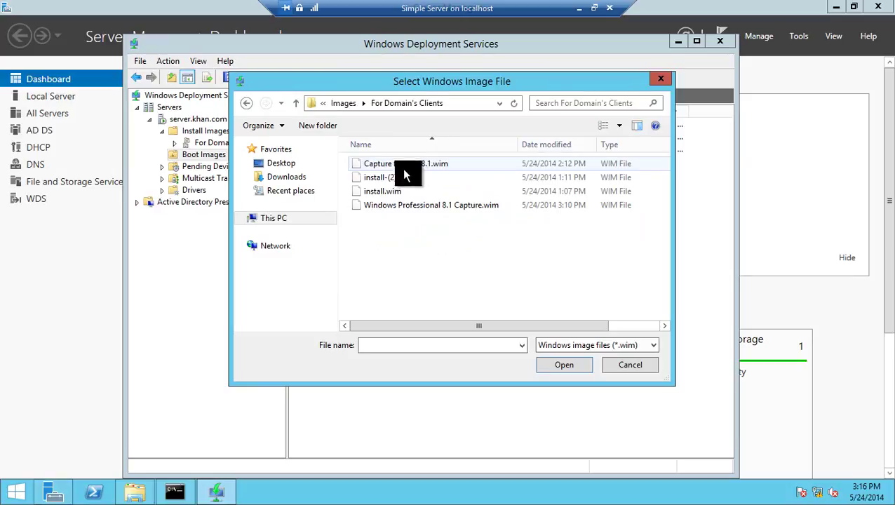
left_click(415, 205)
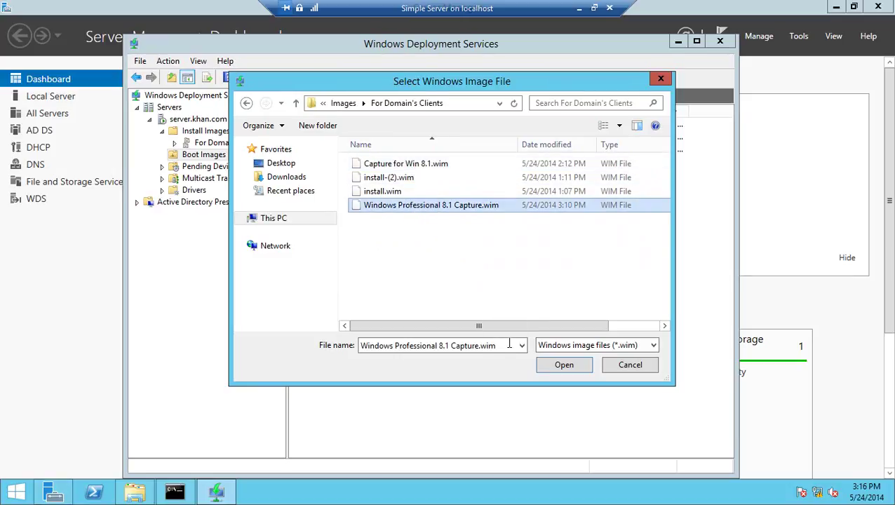
left_click(558, 364)
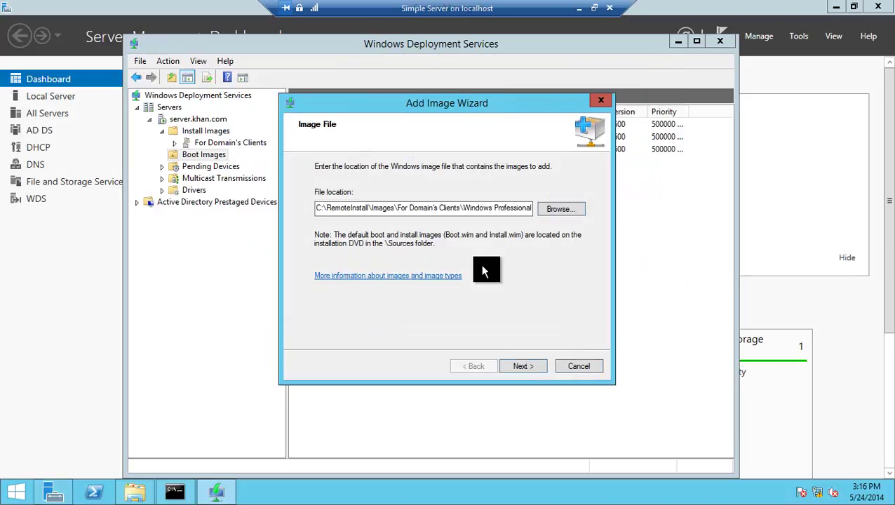
left_click(523, 365)
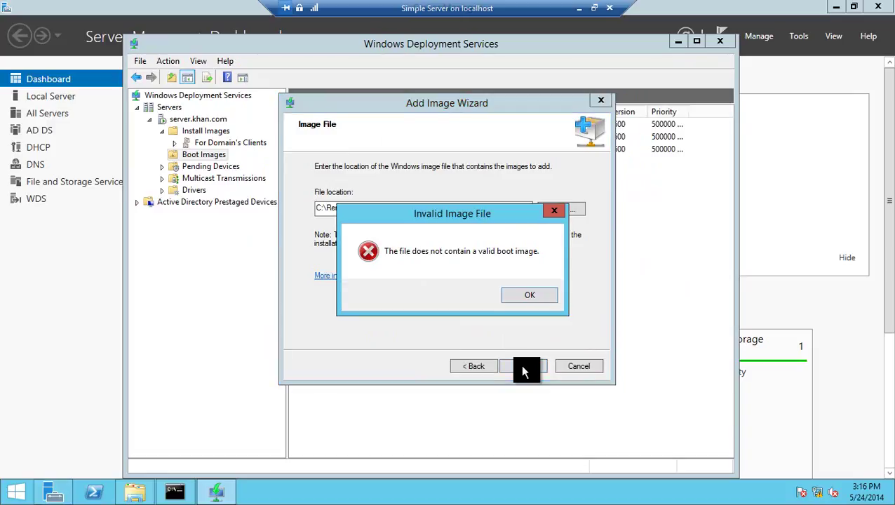
left_click(529, 297)
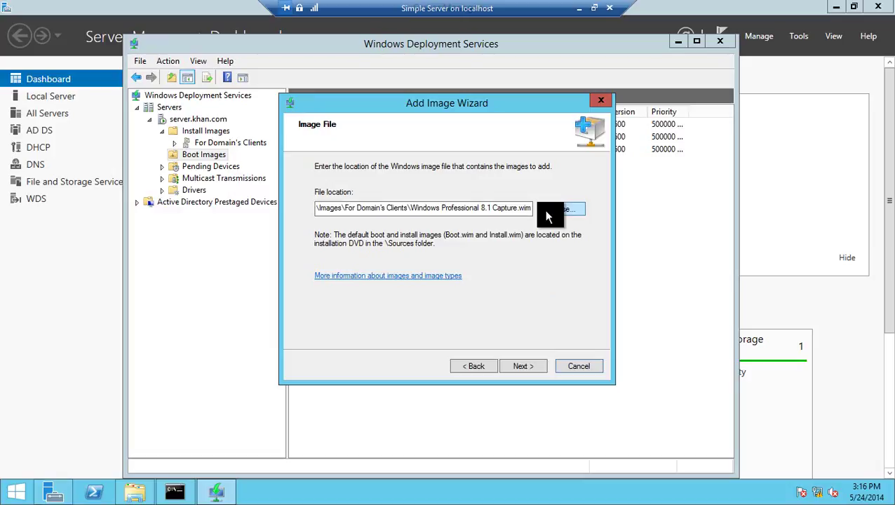
- Choose Capture for Win 8.1.wim from the For Domain's Clients folder as the boot image file and continue to its metadata
left_click(548, 216)
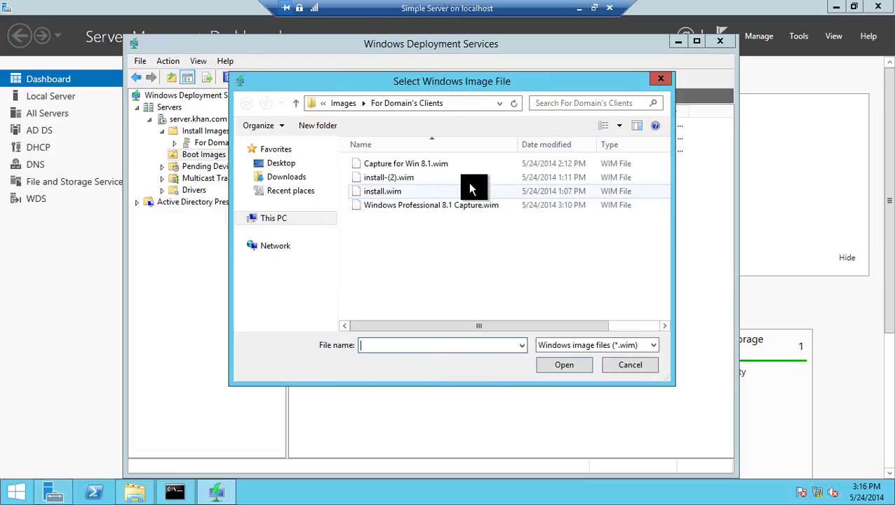
left_click(436, 166)
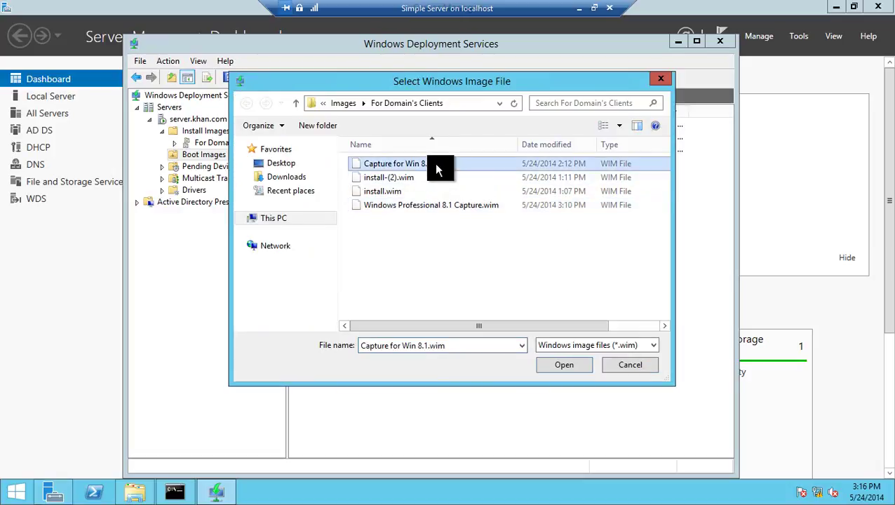
left_click(564, 365)
left_click(531, 365)
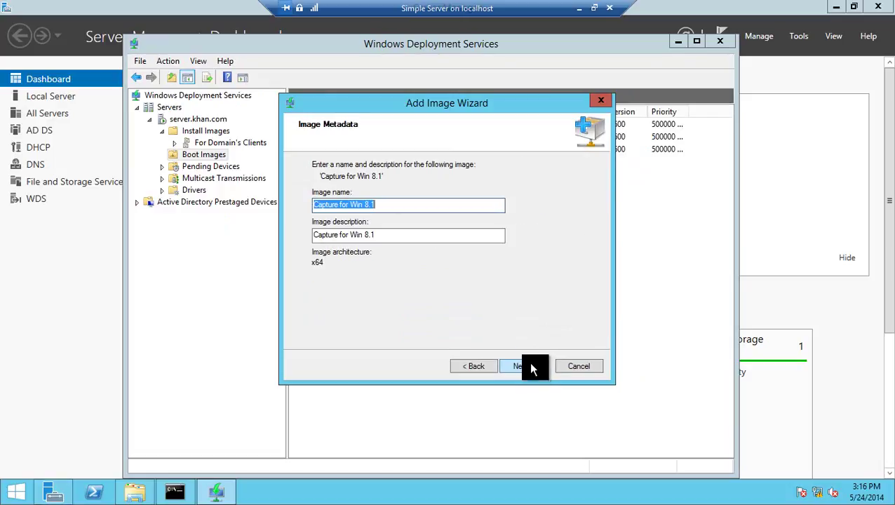
left_click(487, 366)
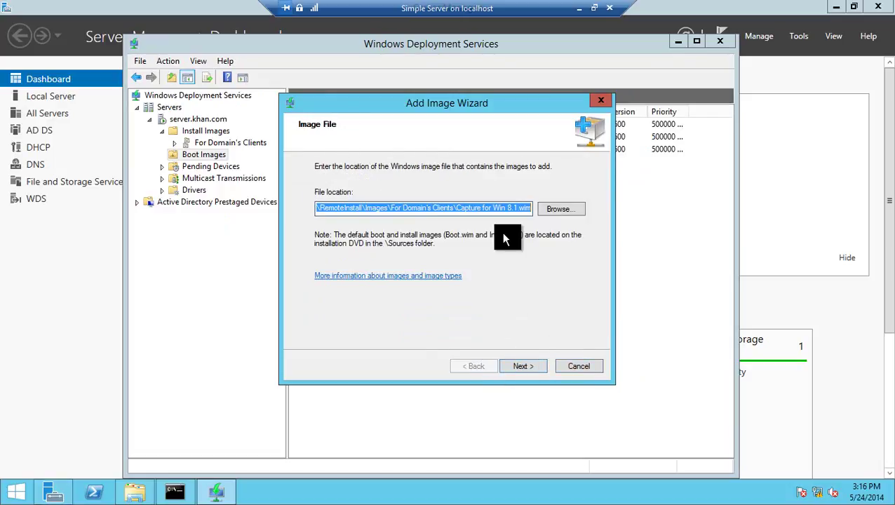
left_click(548, 210)
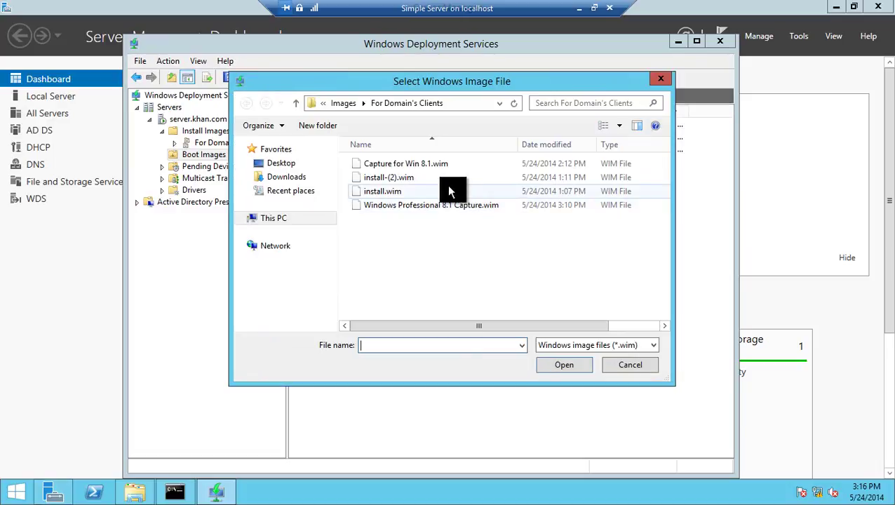
left_click(421, 166)
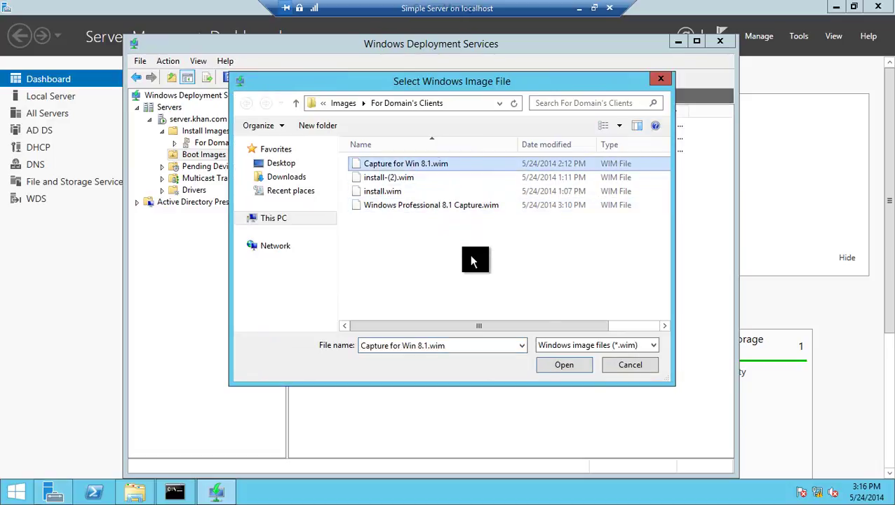
left_click(552, 364)
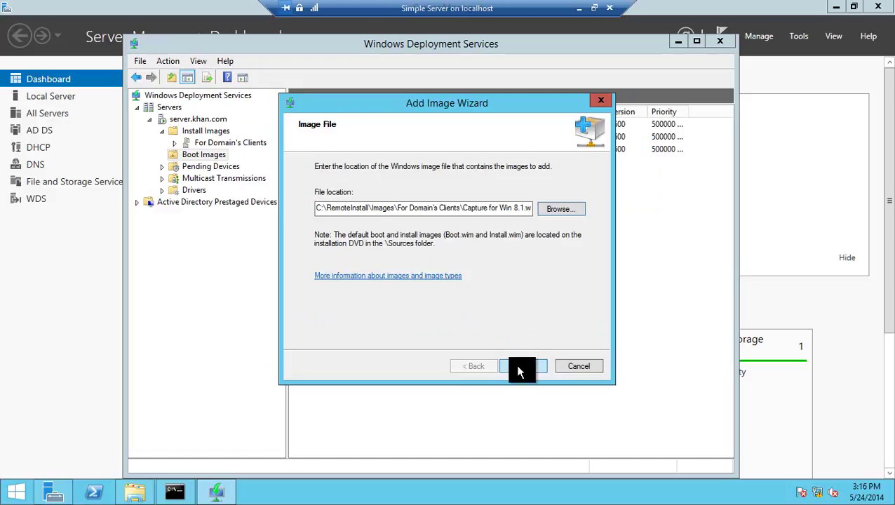
left_click(518, 366)
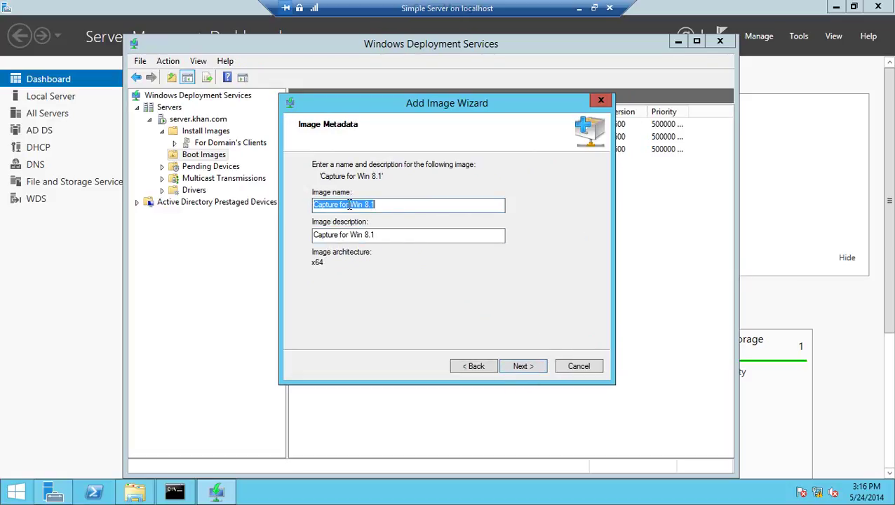
- Set both the boot image's name and description to Captured, and start adding it to the server
left_click(383, 205)
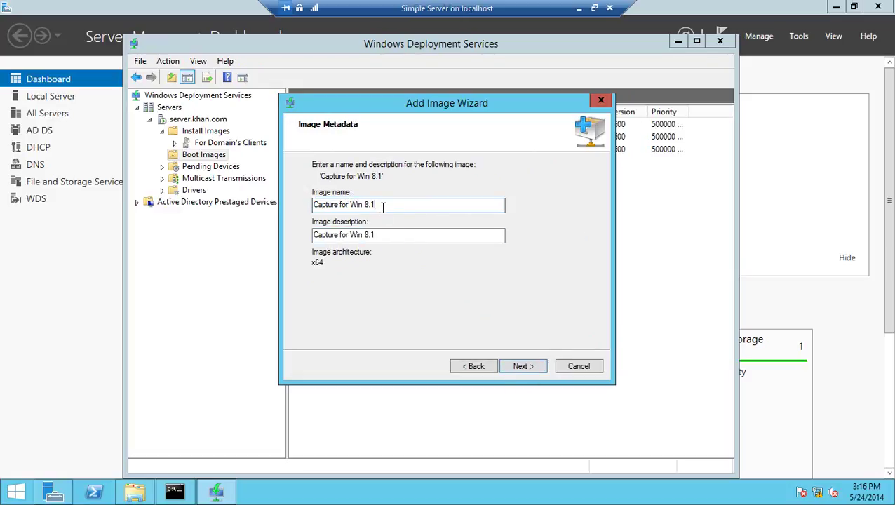
key("BackSpace")
key("BackSpace")
key("BackSpace")
key("BackSpace")
key("BackSpace")
key("BackSpace")
key("BackSpace")
key("BackSpace")
key("BackSpace")
key("BackSpace")
key("BackSpace")
key("BackSpace")
type("d")
left_click_drag(384, 234, 341, 235)
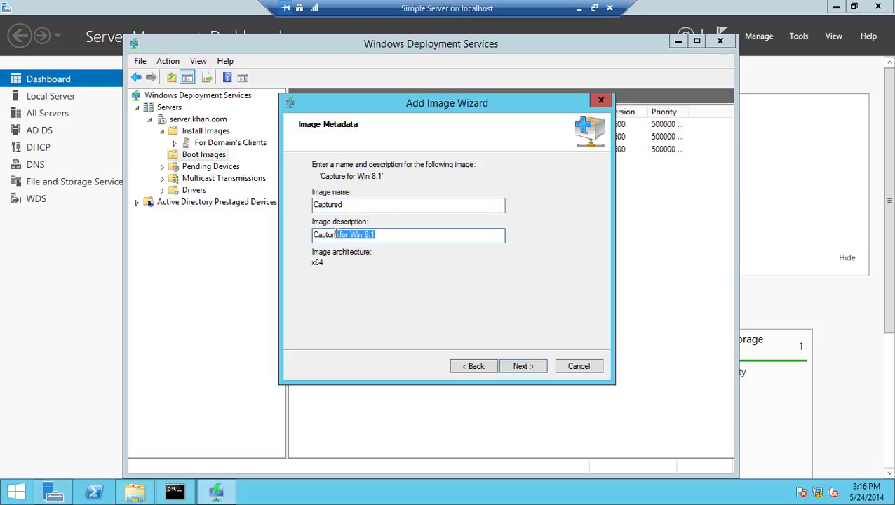
type("d")
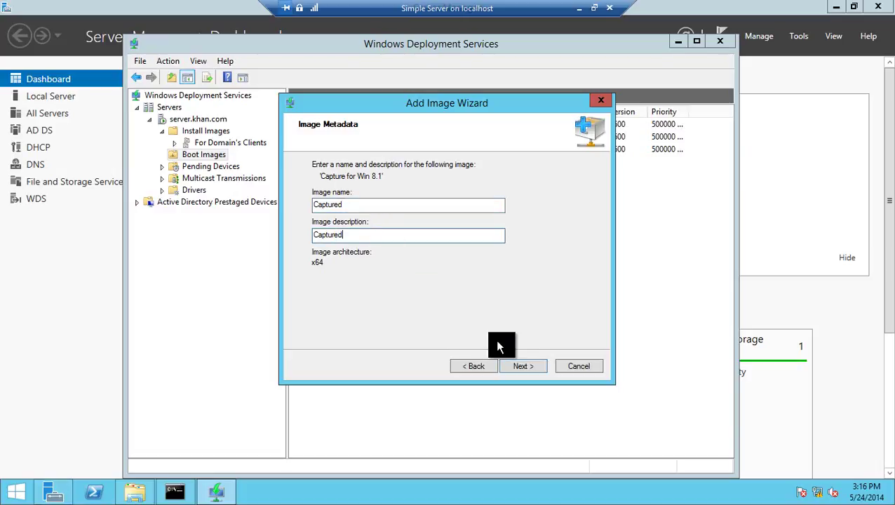
left_click(512, 366)
left_click(512, 366)
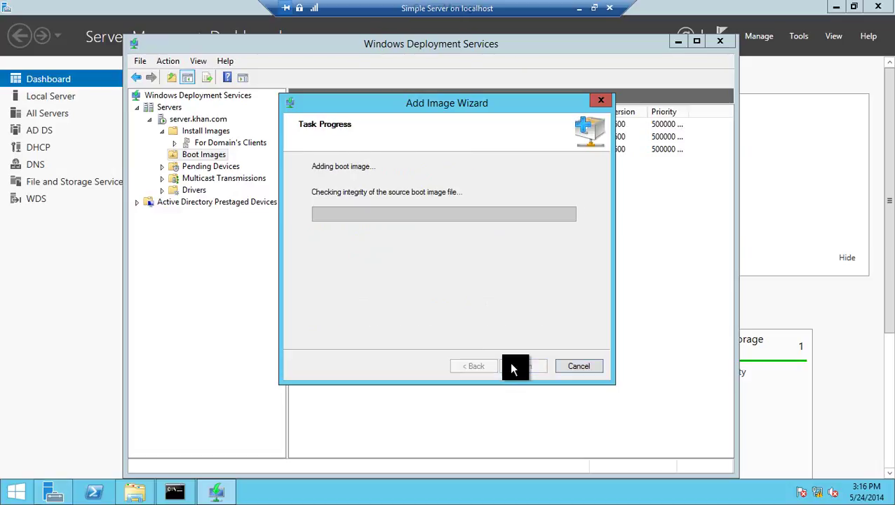
- Minimize the Simple Server console and turn off the virtual machine new machine in Hyper-V Manager
left_click(579, 8)
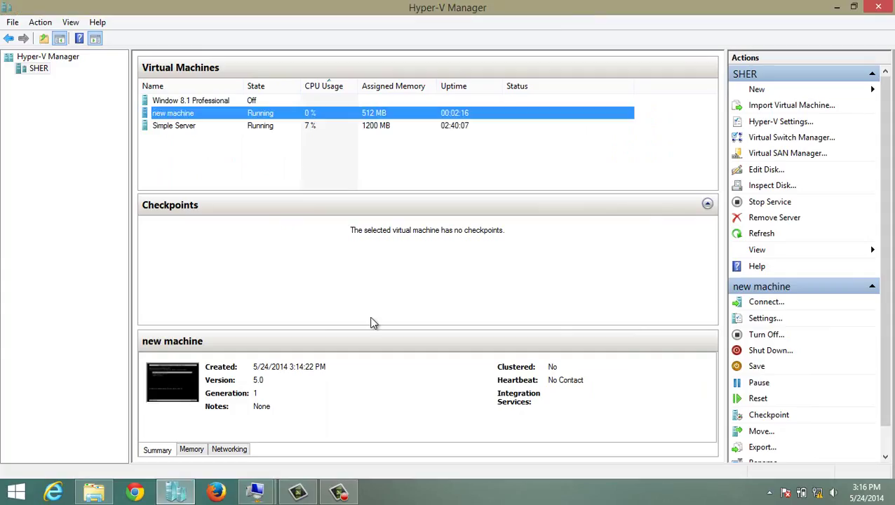
left_click(341, 494)
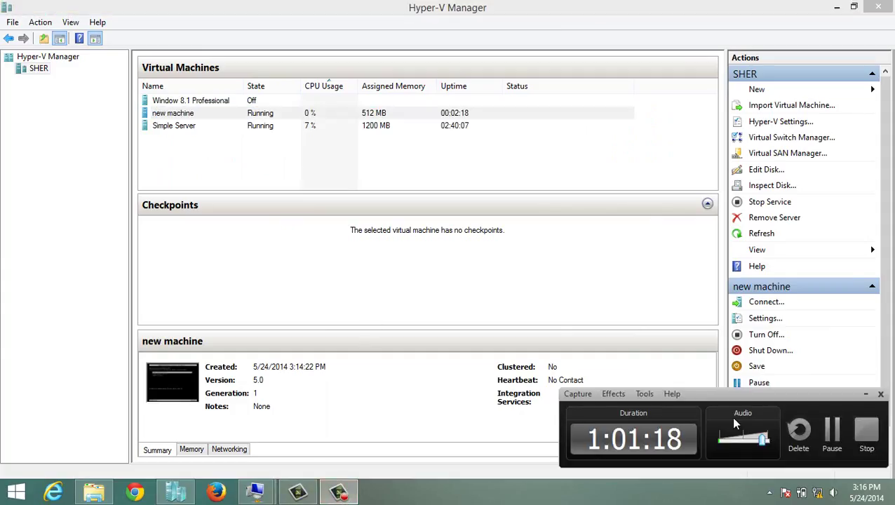
left_click(639, 320)
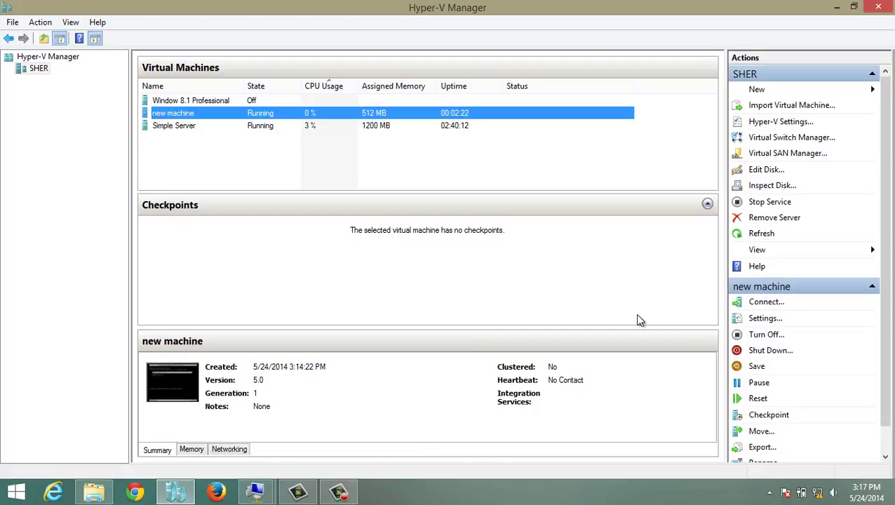
right_click(317, 115)
left_click(350, 155)
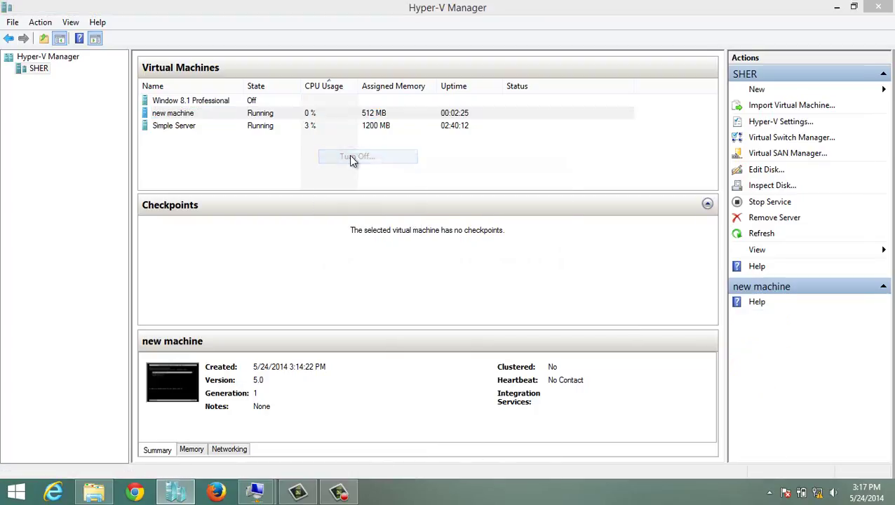
left_click(475, 268)
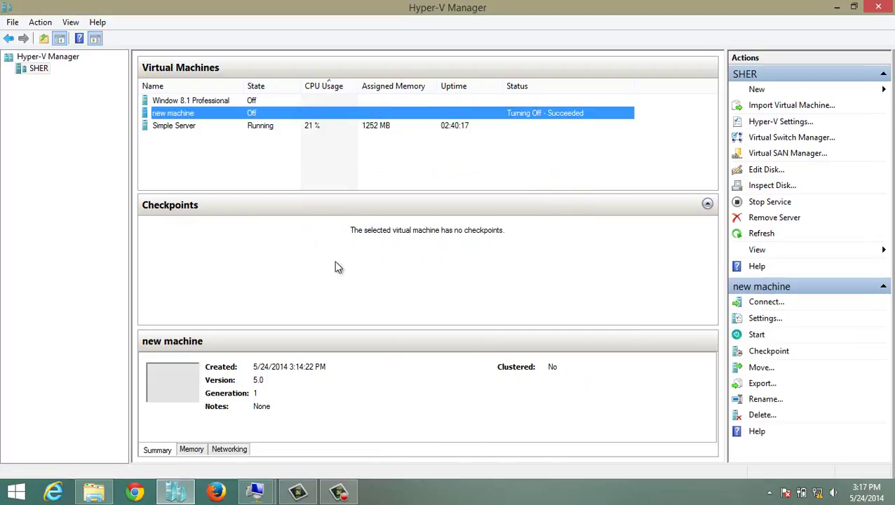
left_click(340, 493)
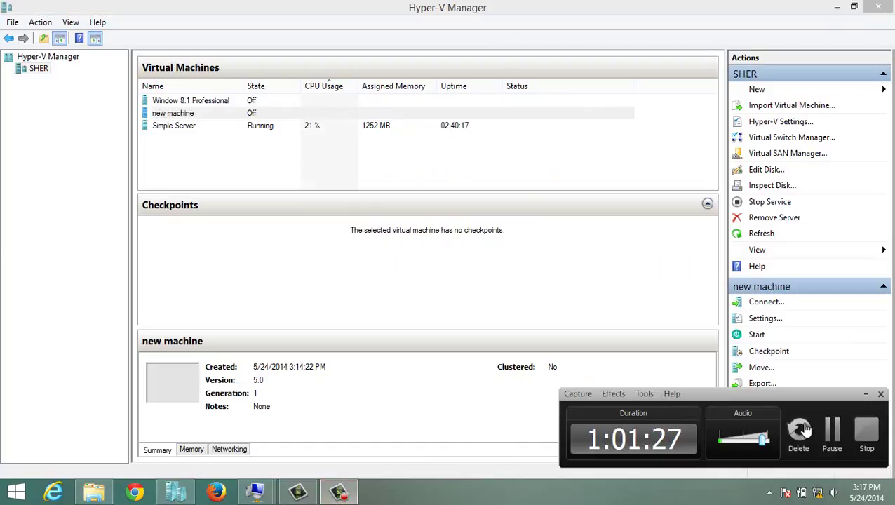
left_click(831, 433)
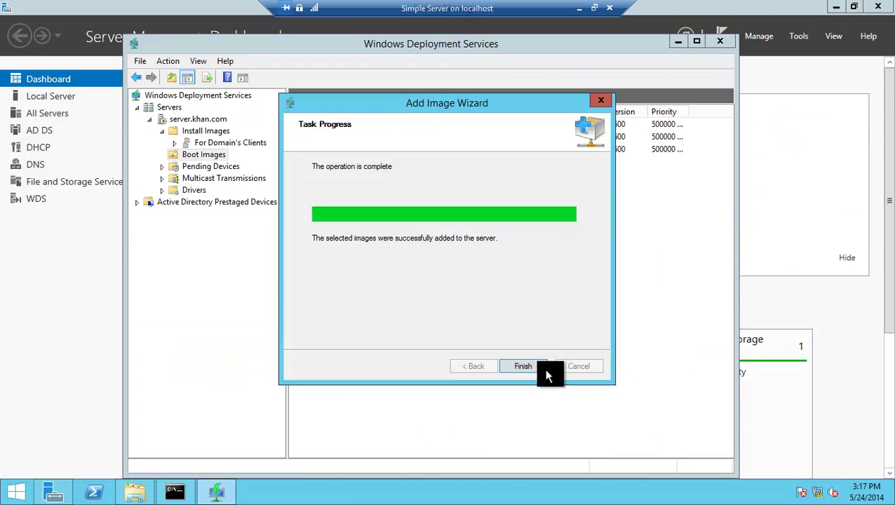
- Finish the Add Image Wizard, and check the Captured boot image and the Windows Professional 8.1 Capture install image
left_click(543, 367)
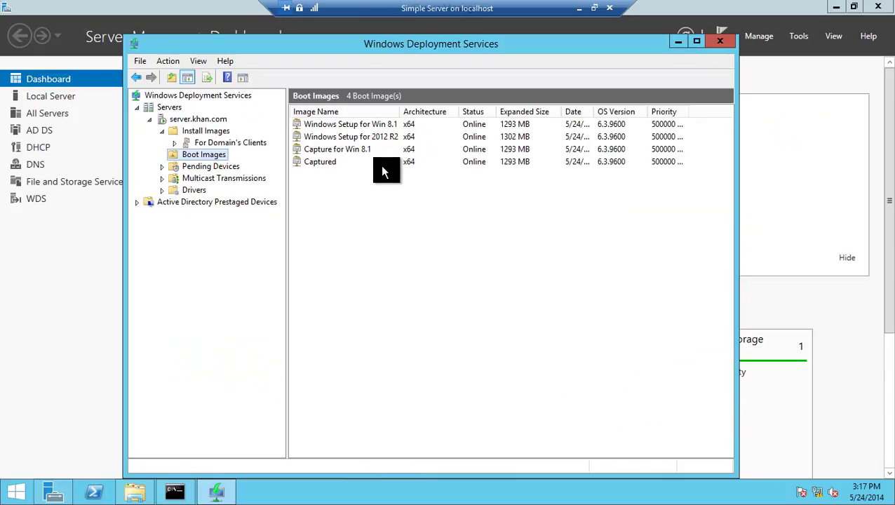
left_click(393, 165)
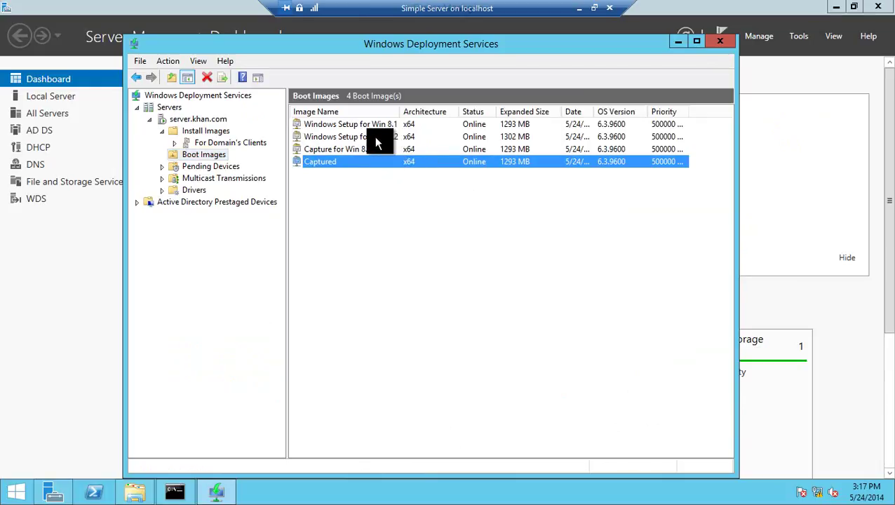
left_click(219, 143)
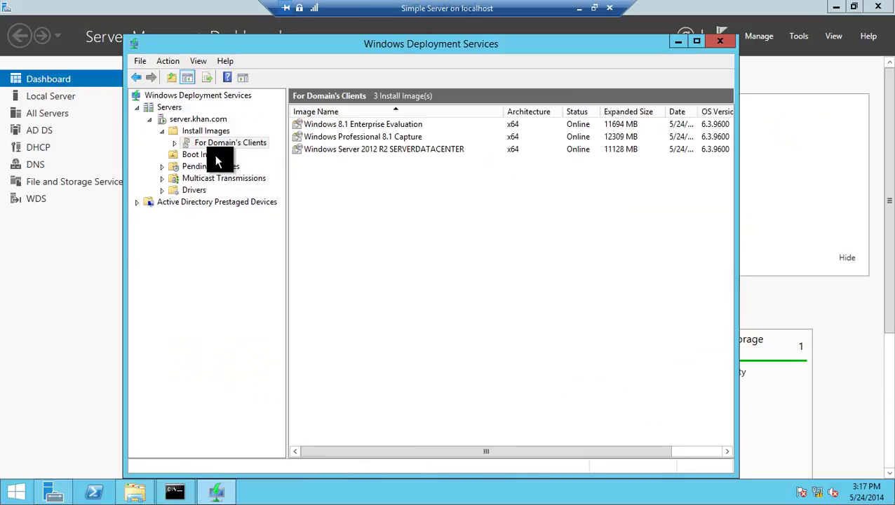
left_click(320, 140)
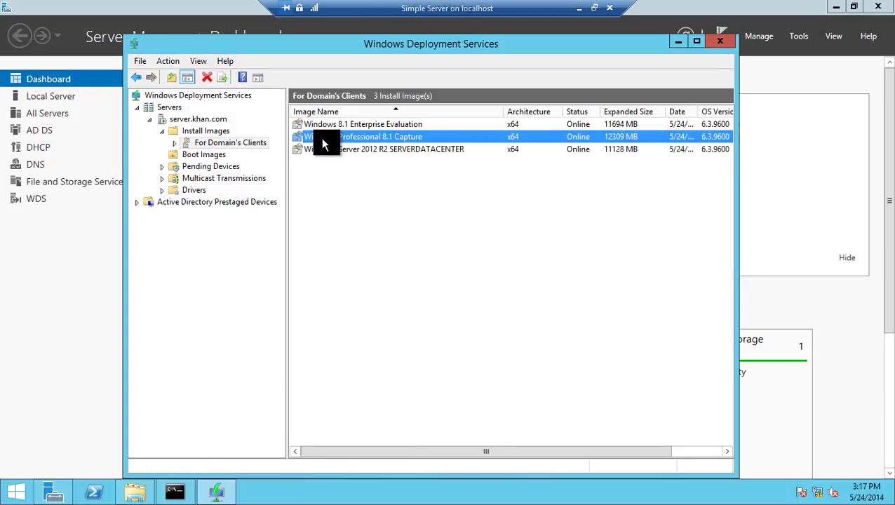
- Check the server's list of boot images and minimize the Simple Server console
left_click(220, 158)
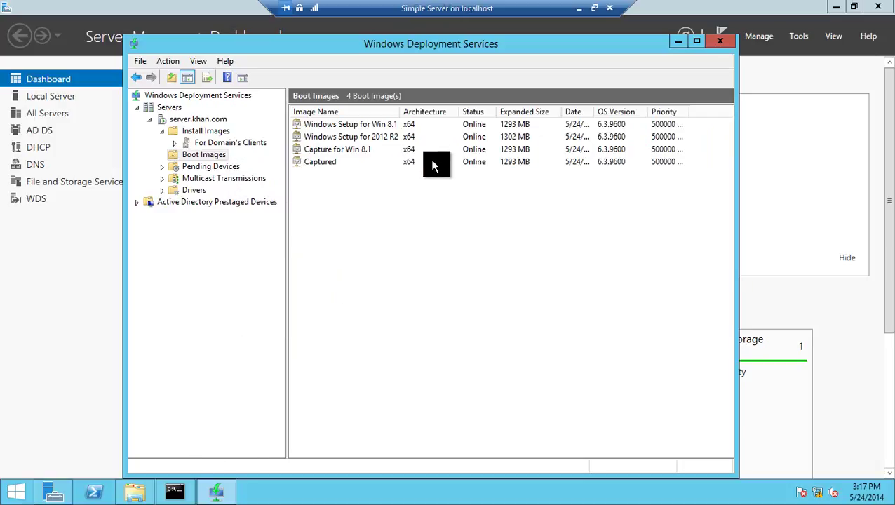
right_click(213, 157)
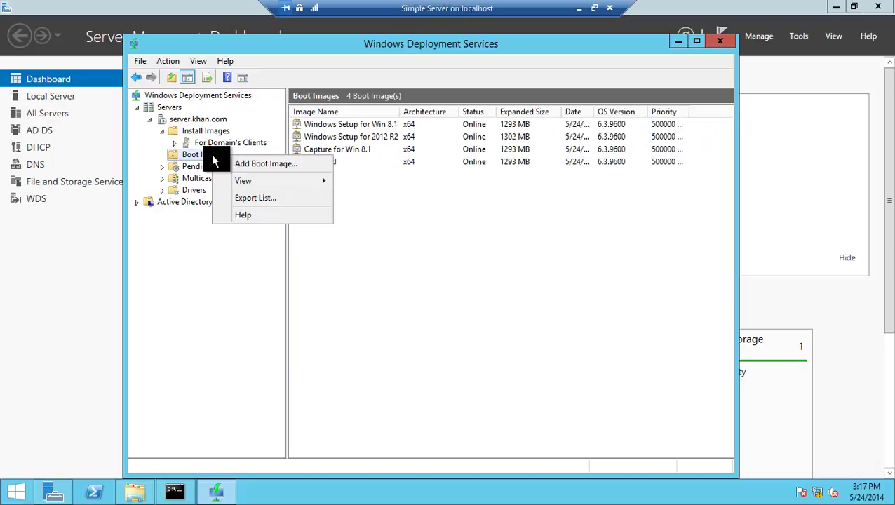
left_click(579, 8)
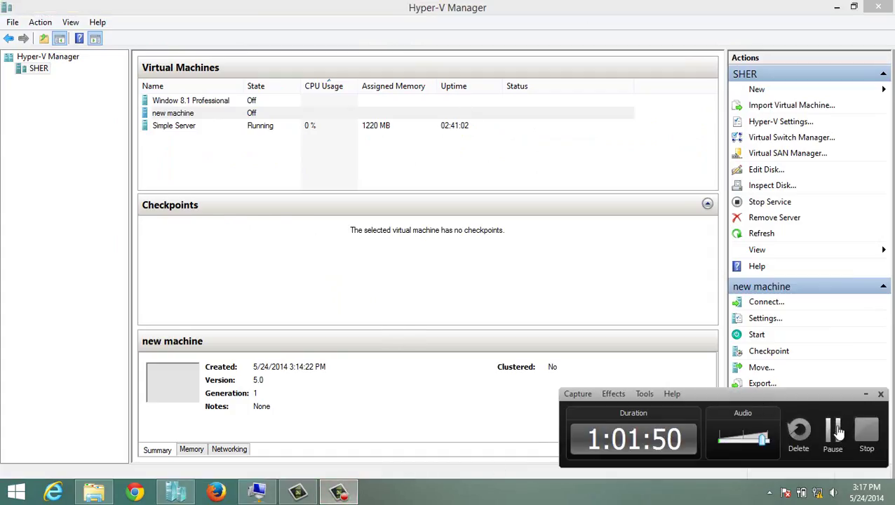
left_click(833, 424)
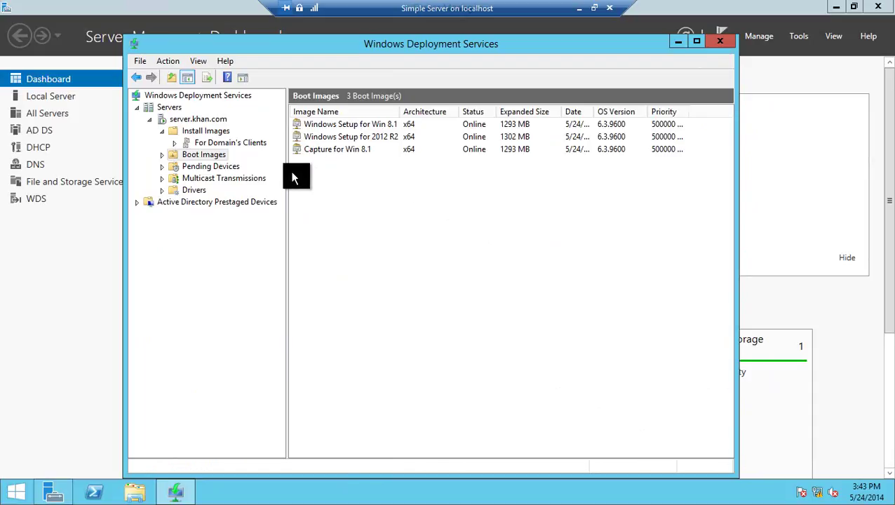
- Start adding a boot image from Capture for Win 8.1.wim in the For Domain's Clients folder, and continue to its metadata
right_click(215, 153)
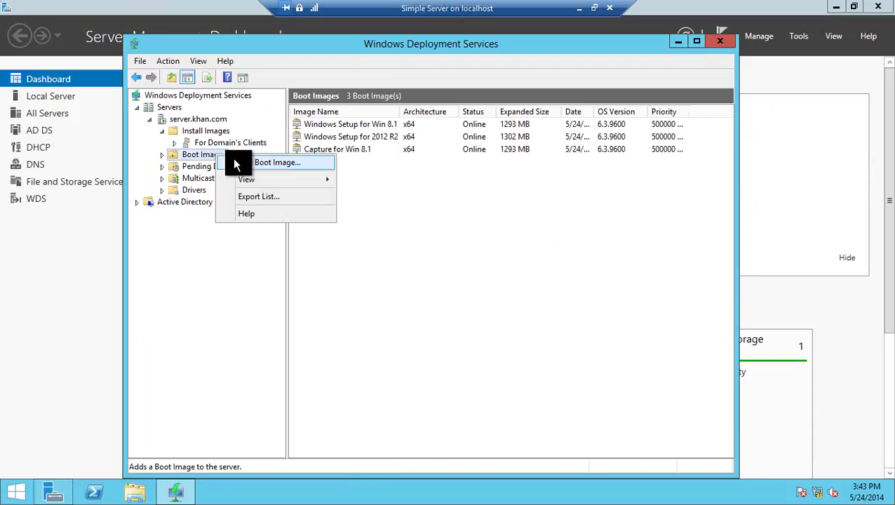
left_click(233, 157)
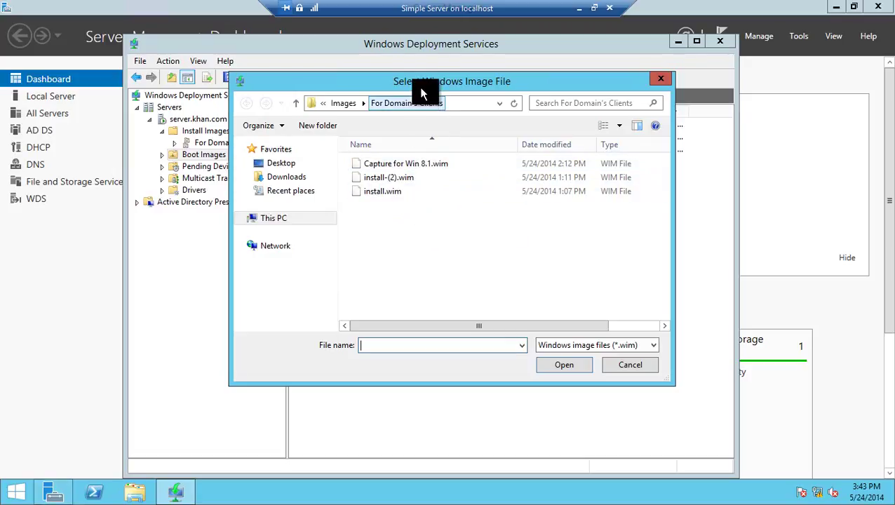
left_click_drag(419, 87, 412, 138)
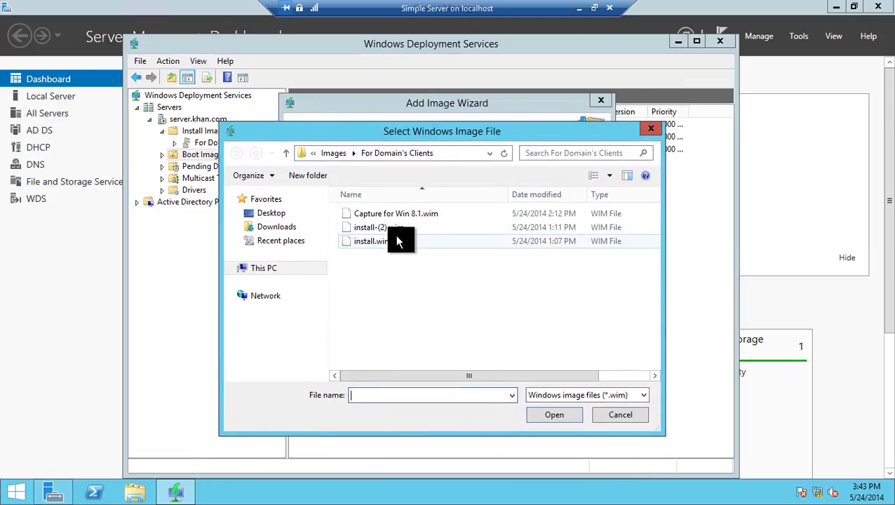
double_click(395, 213)
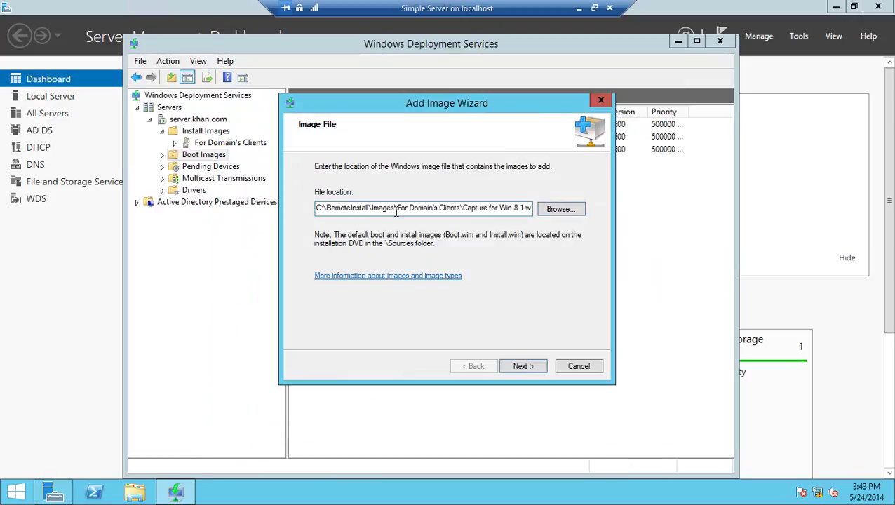
left_click(519, 368)
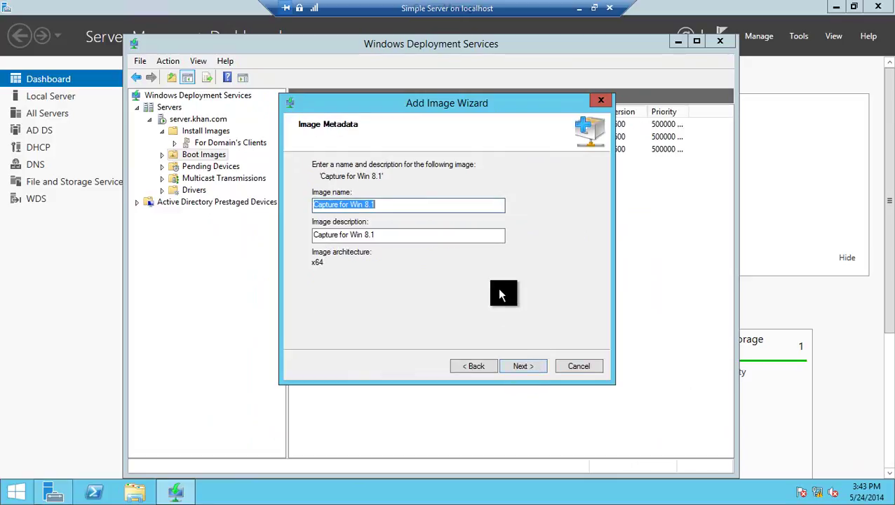
- Set the boot image's name and description to window professional 8.1 capture, and finish adding it to the server
type("window p")
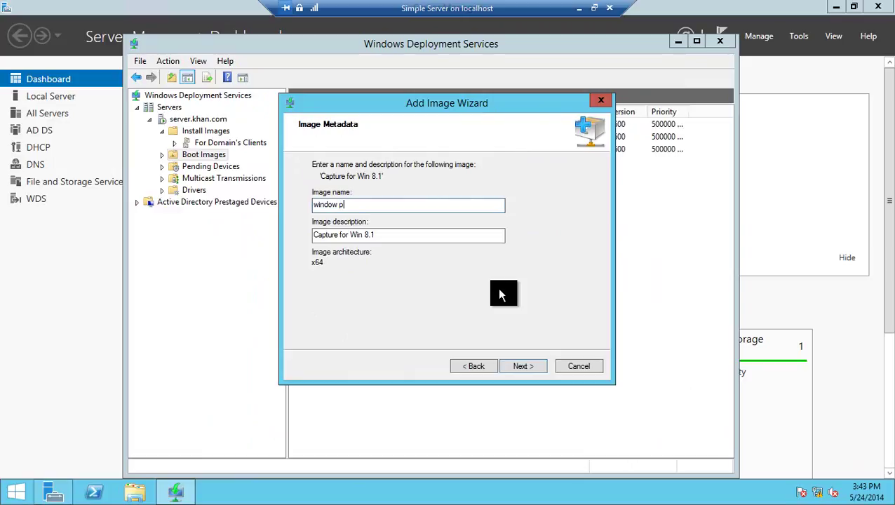
type("rofessional 8.1 capture")
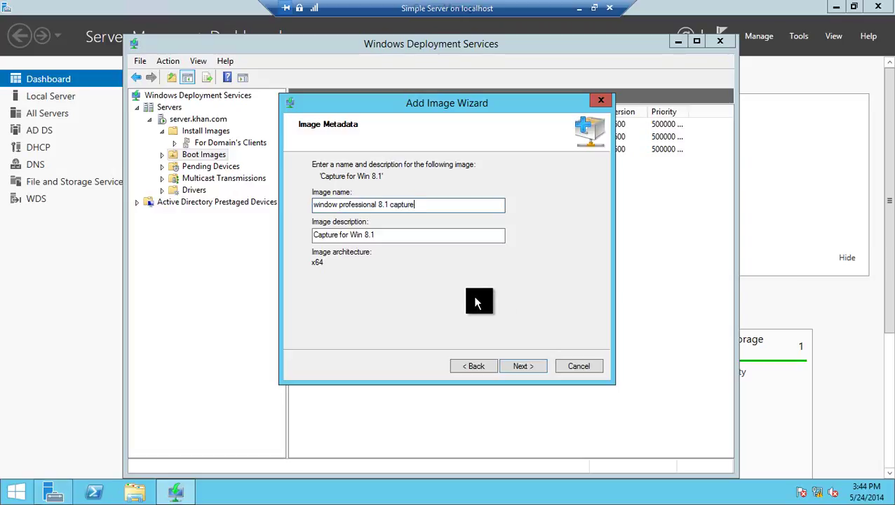
key("ctrl+a")
key("ctrl+c")
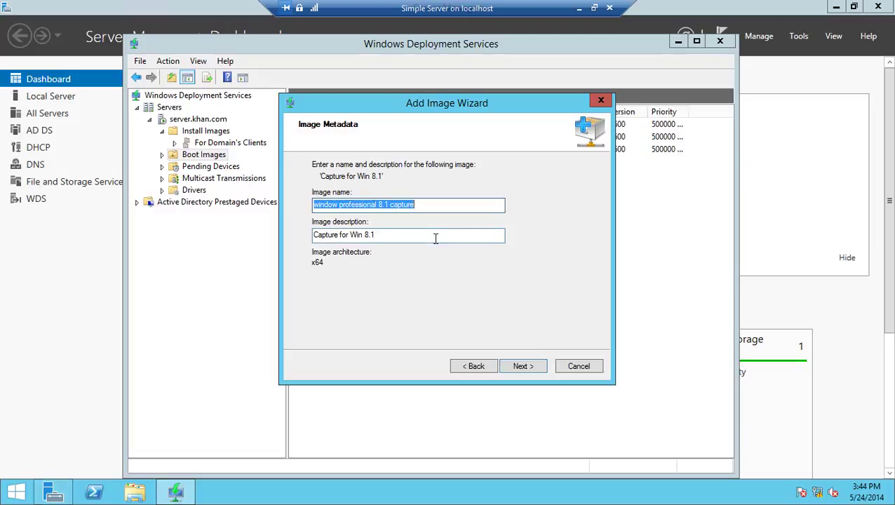
left_click(435, 239)
key("ctrl+a")
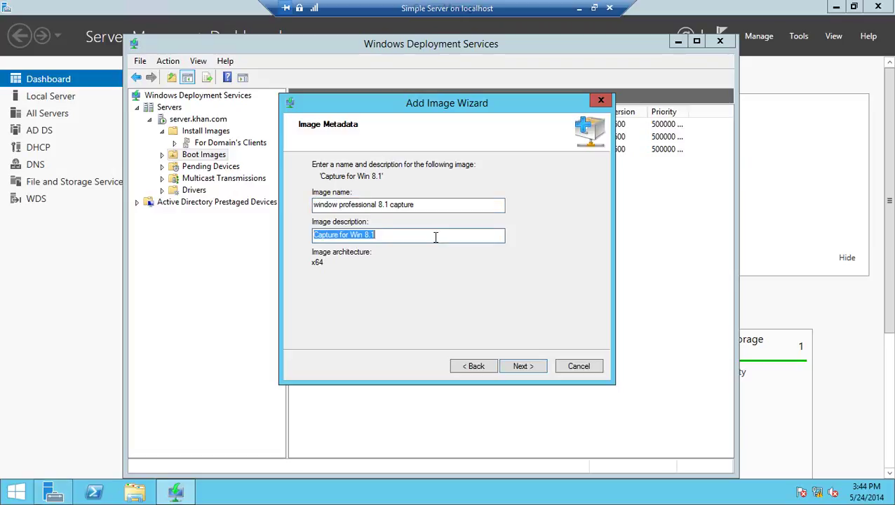
key("ctrl+v")
left_click(513, 367)
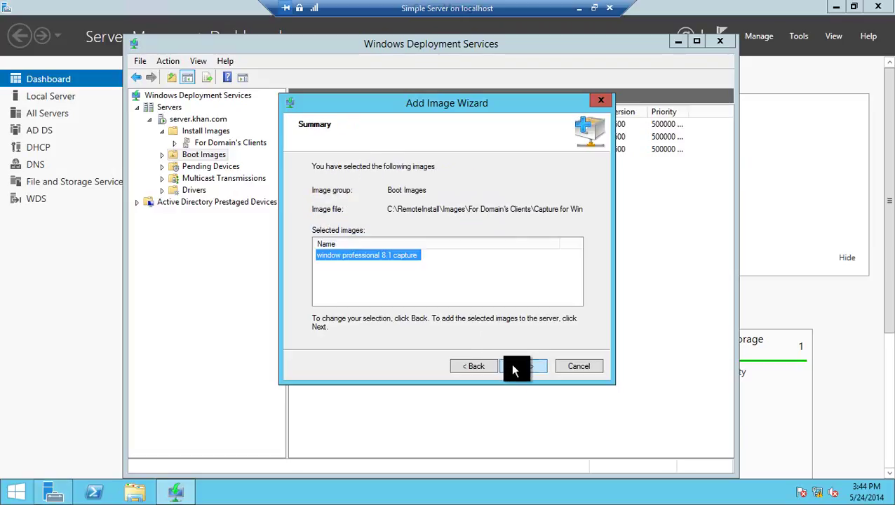
left_click(513, 367)
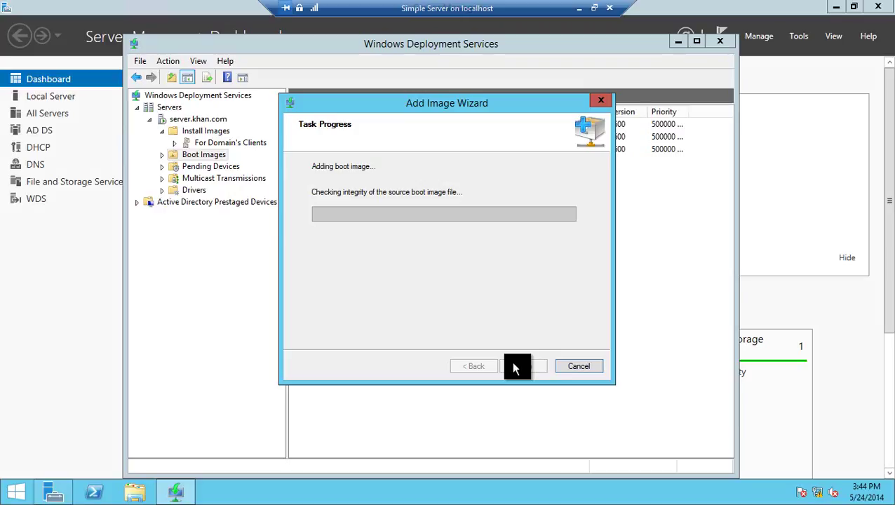
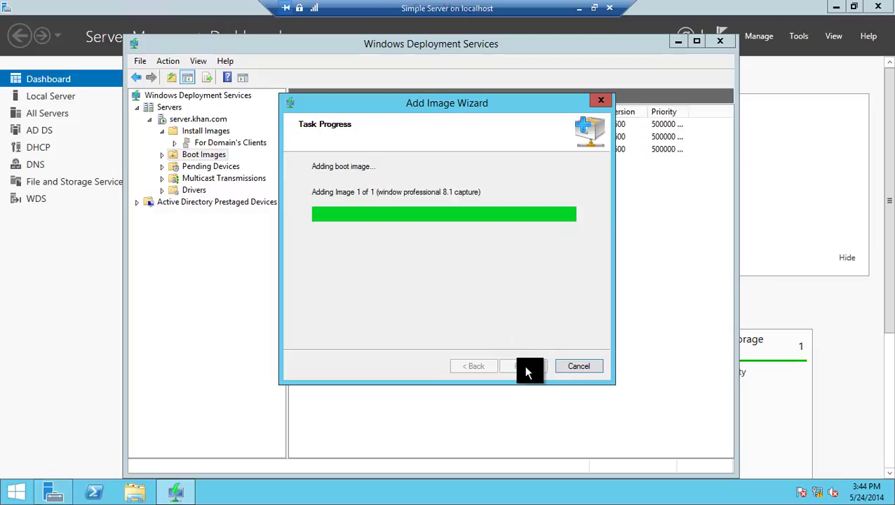
left_click(523, 366)
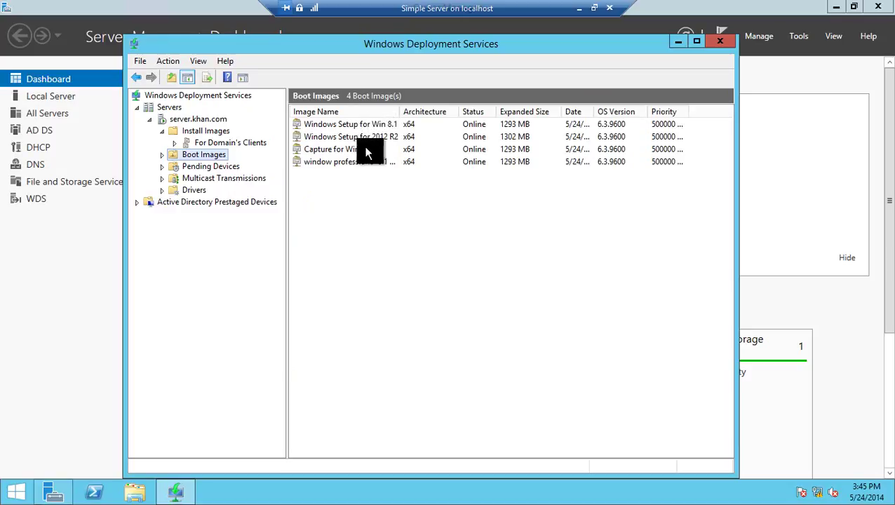
- Minimize the Simple Server console, and connect to and start the virtual machine new machine in Hyper-V Manager
left_click(578, 8)
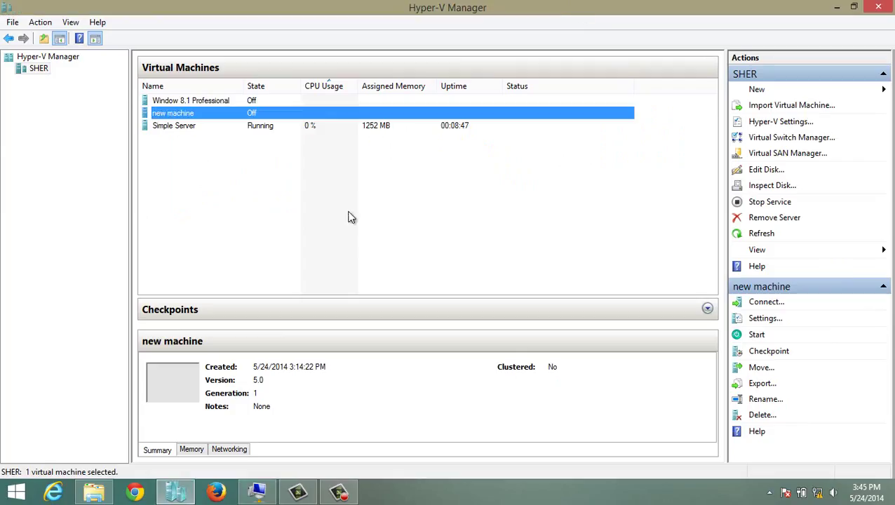
right_click(263, 118)
left_click(284, 127)
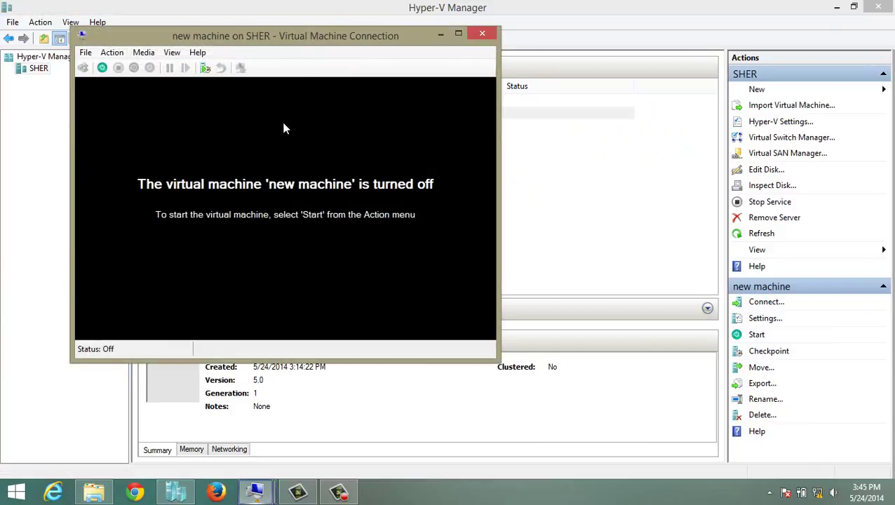
left_click(102, 68)
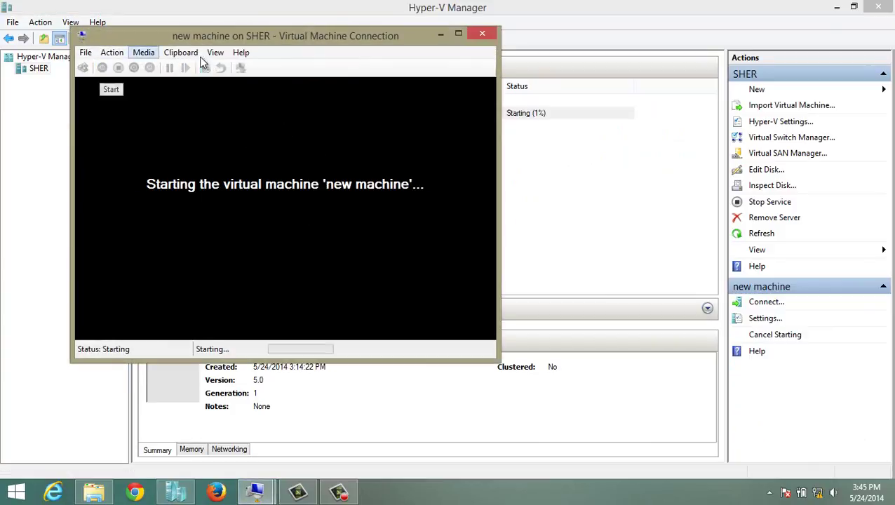
- Switch the console of the virtual machine new machine to full screen mode
left_click(218, 54)
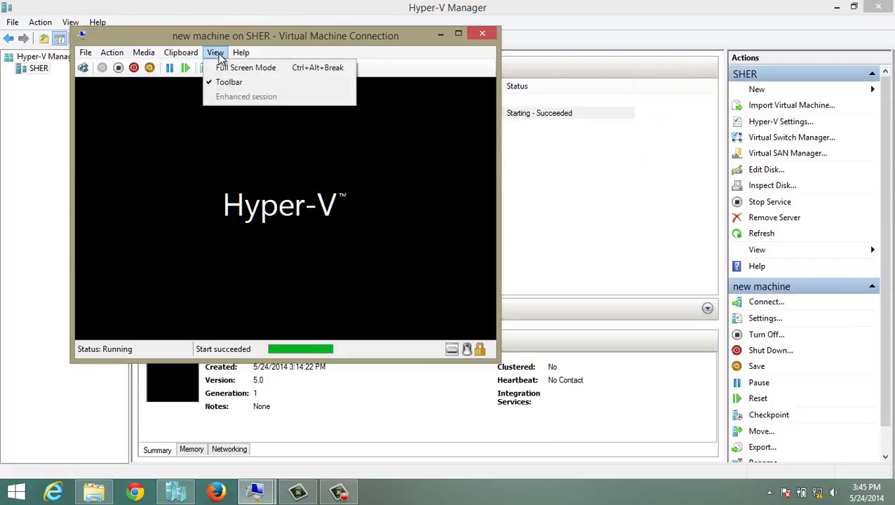
left_click(218, 54)
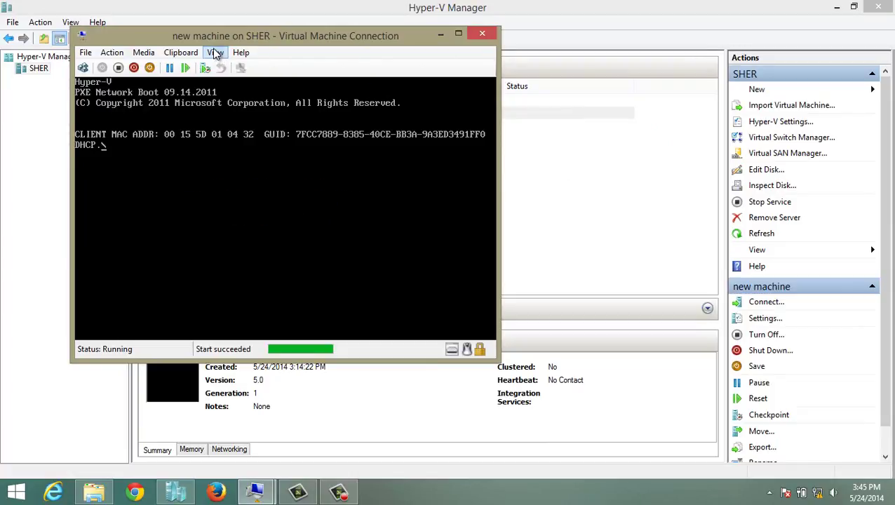
left_click(214, 52)
left_click(222, 68)
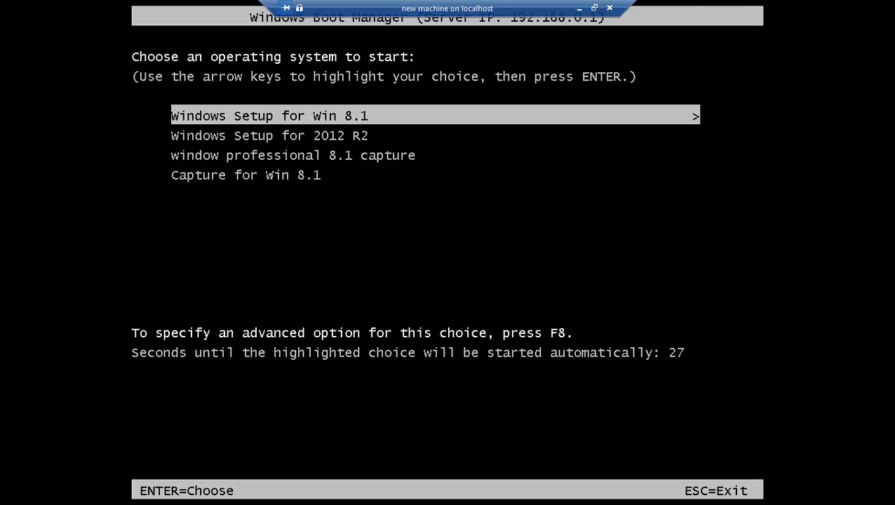
- Highlight the window professional 8.1 capture entry in Windows Boot Manager, and minimize the new machine console
key("Down")
key("Up")
key("Down")
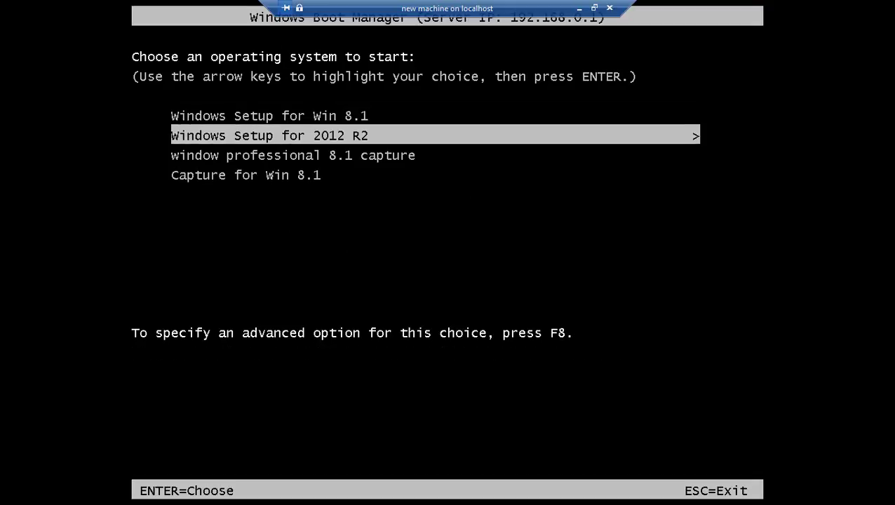
key("Down")
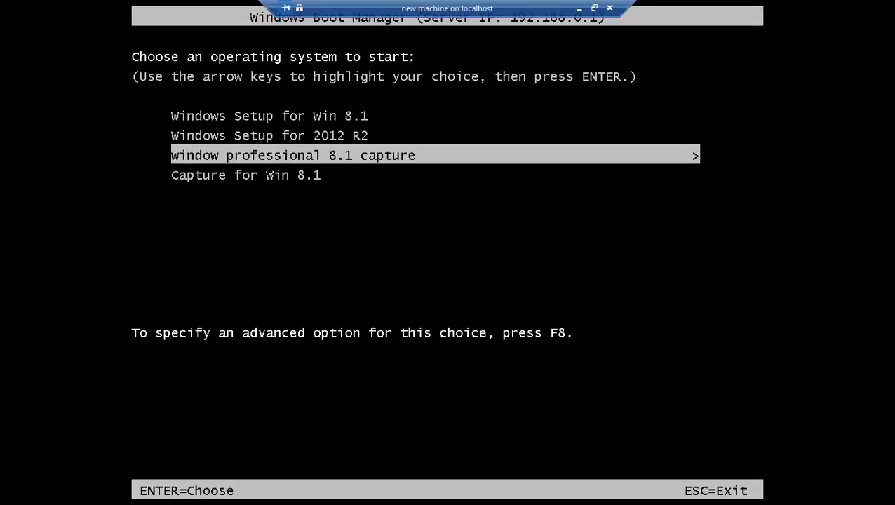
key("Down")
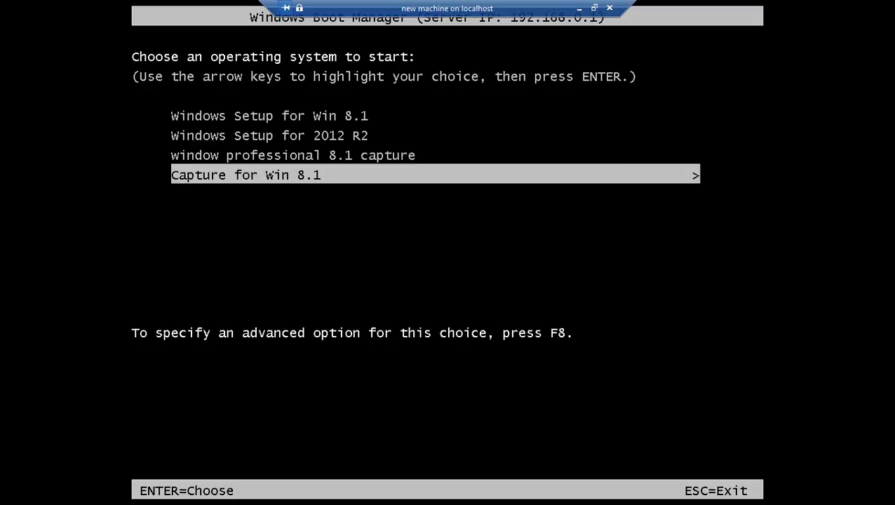
key("Up")
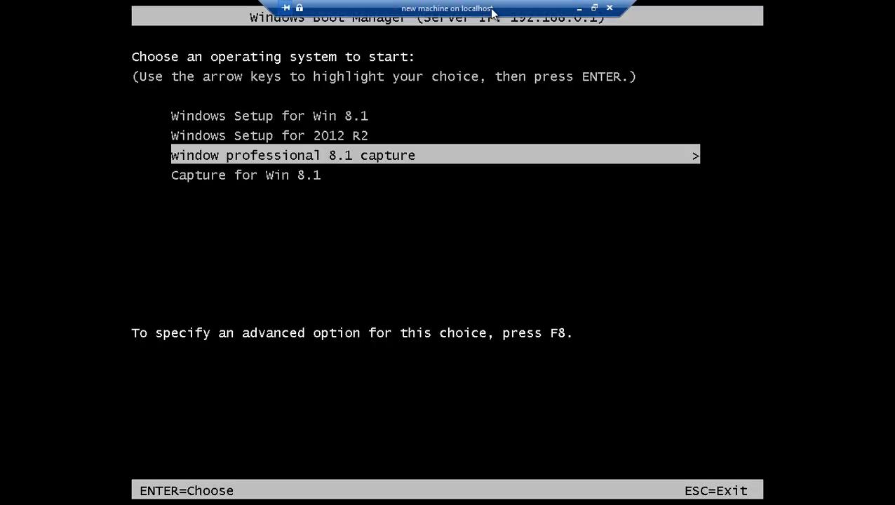
left_click(581, 8)
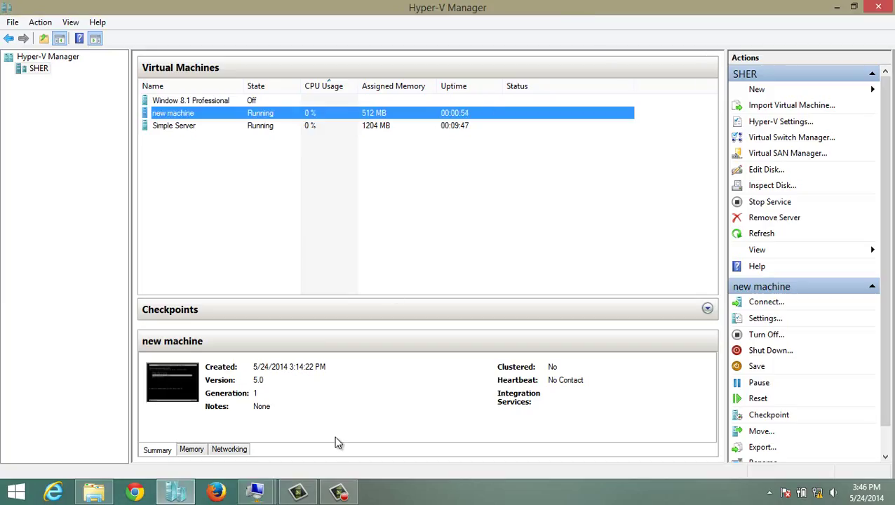
left_click(339, 492)
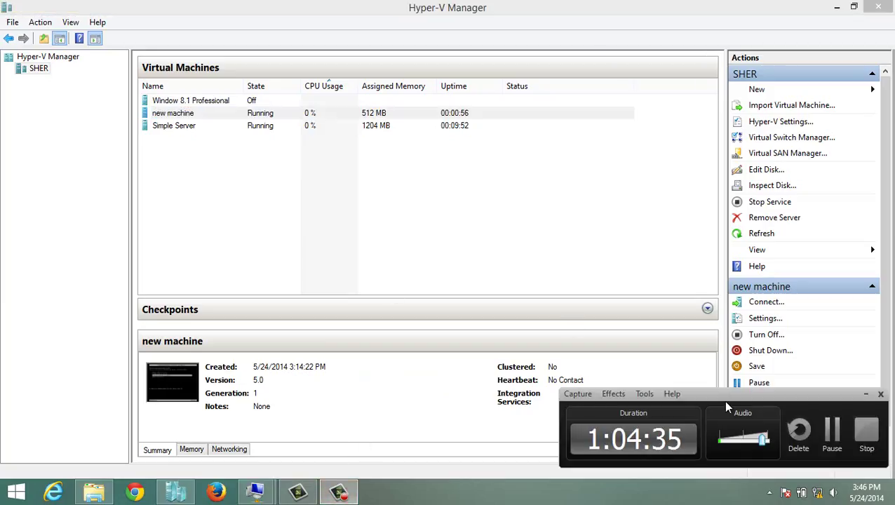